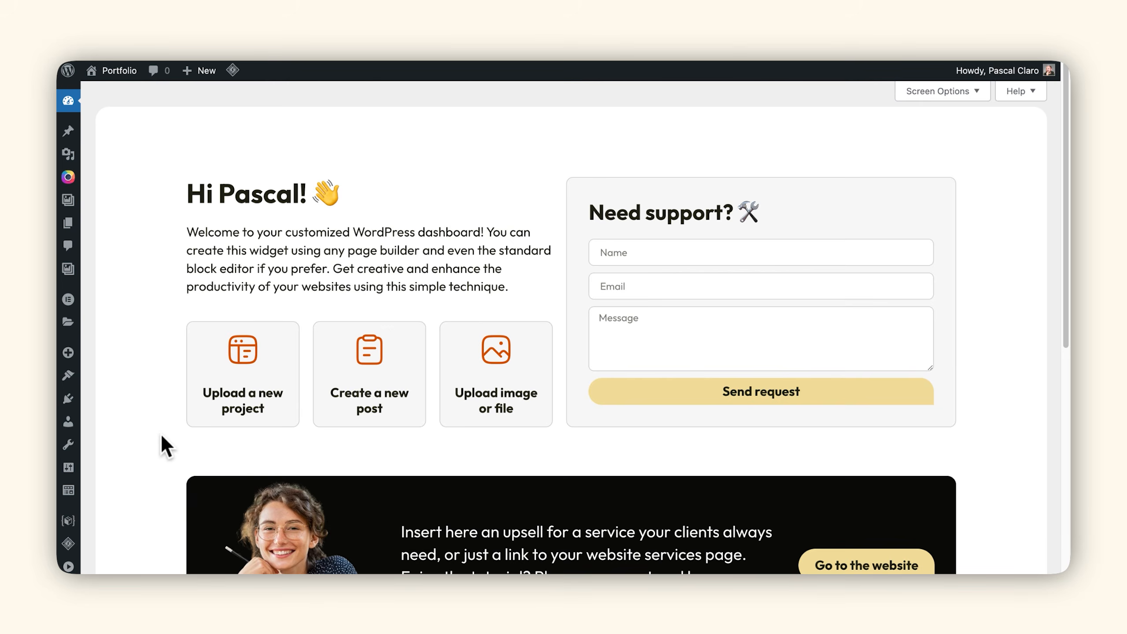
# Create a project titled Bokeh from the custom dashboard and add the selected interior photos to its gallery
pyautogui.scroll(-2, 161, 432)
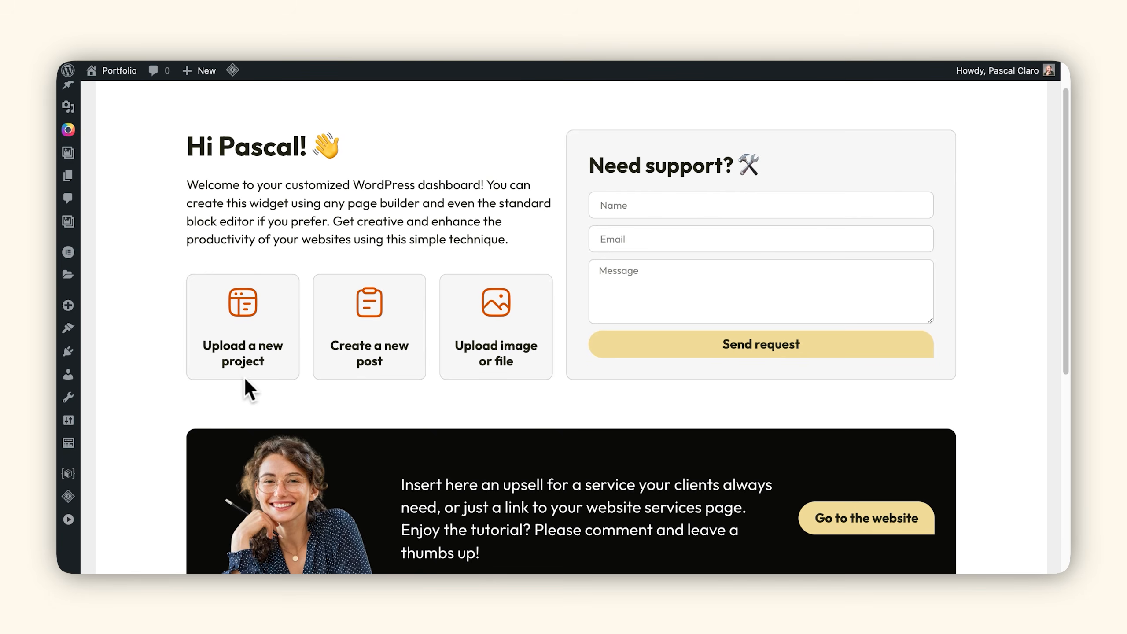
pyautogui.click(251, 372)
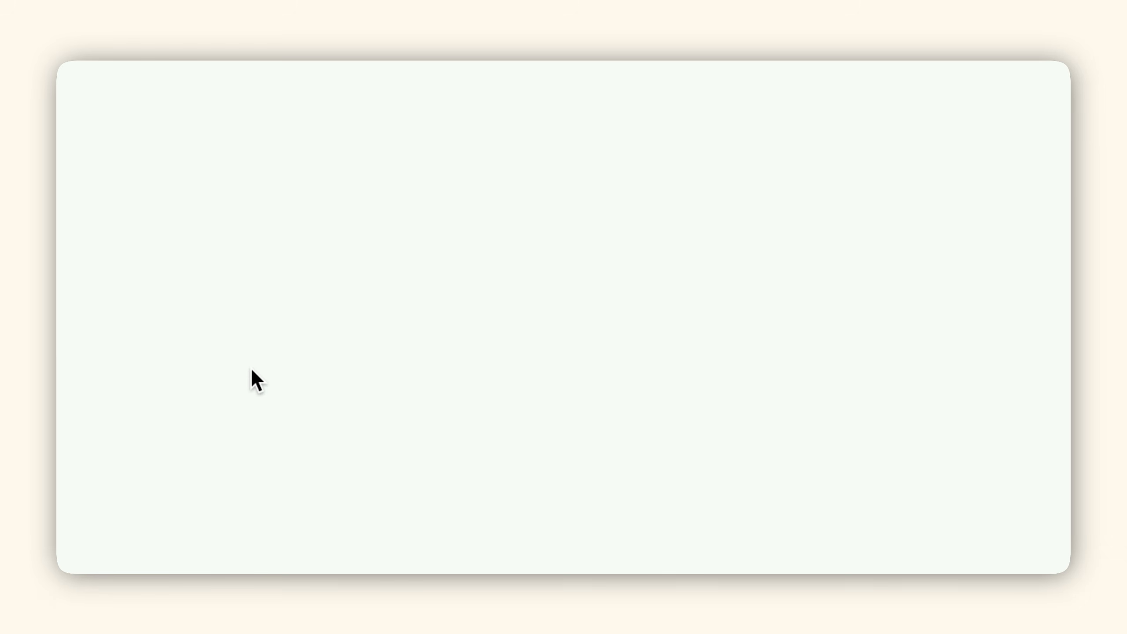
pyautogui.write('Bo')
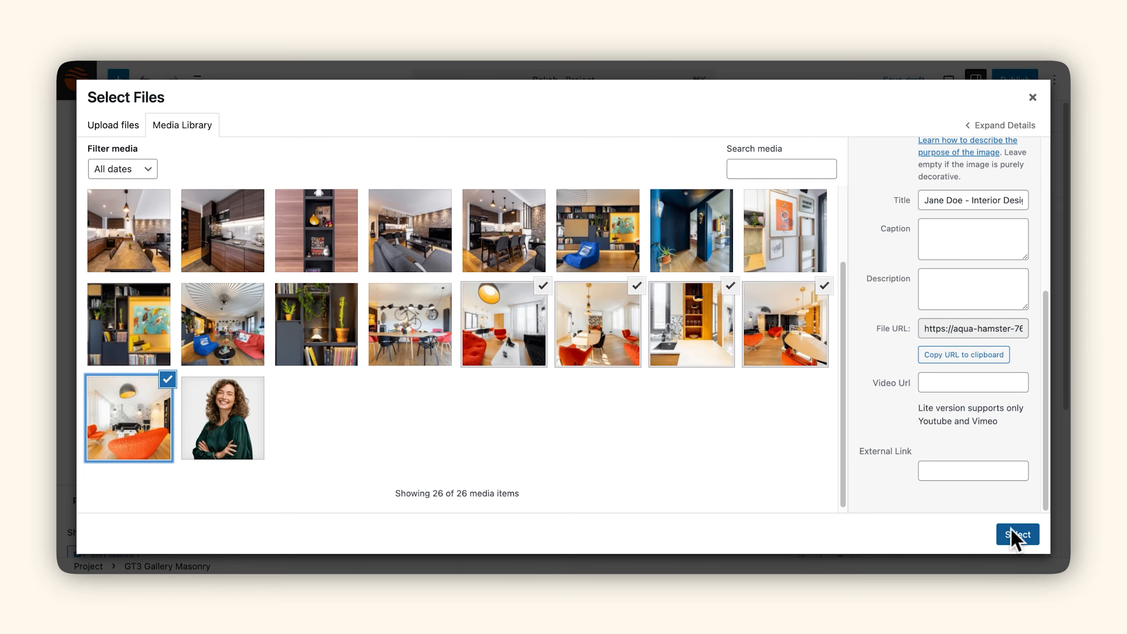
pyautogui.click(1014, 536)
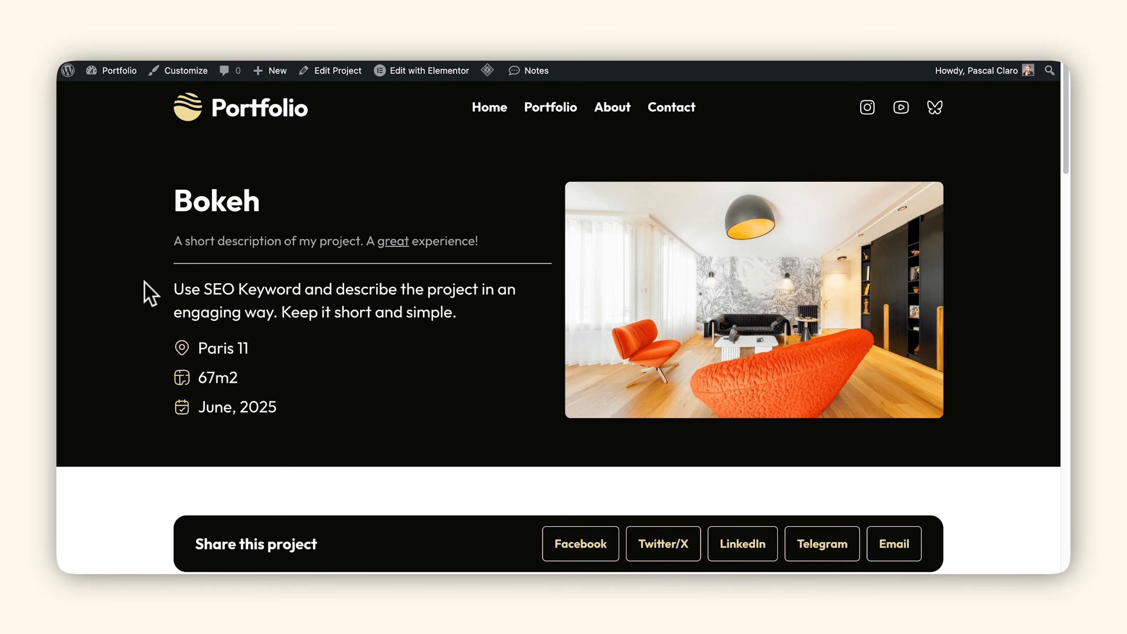
pyautogui.scroll(-10, 145, 284)
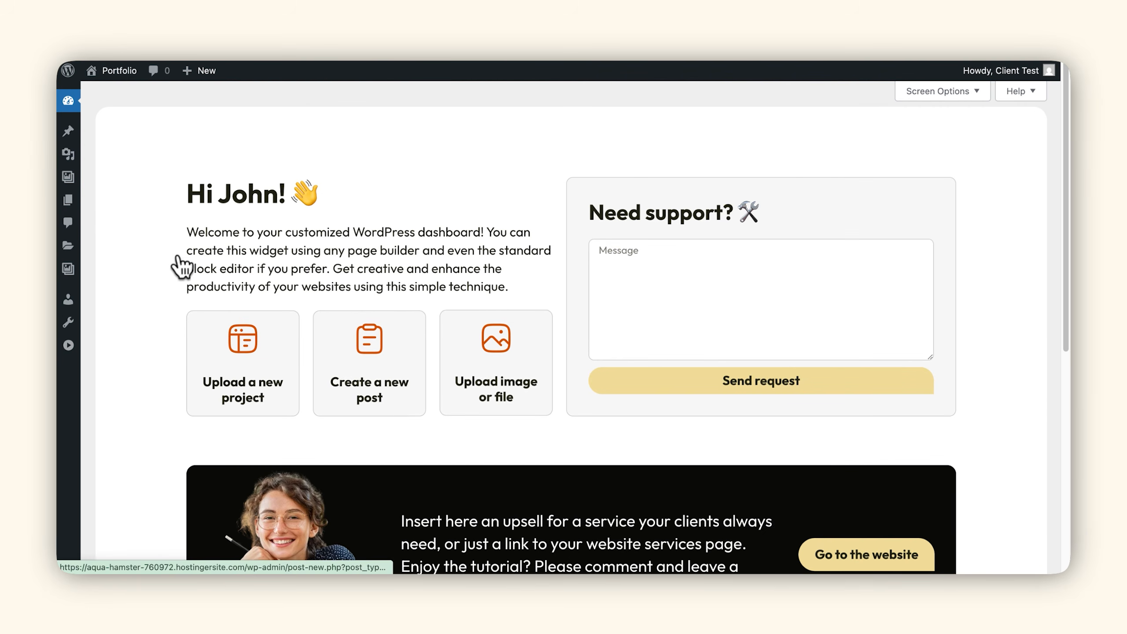
# Look over the client's dashboard widget and log in with the client account to view the standalone dashboard
pyautogui.click(693, 291)
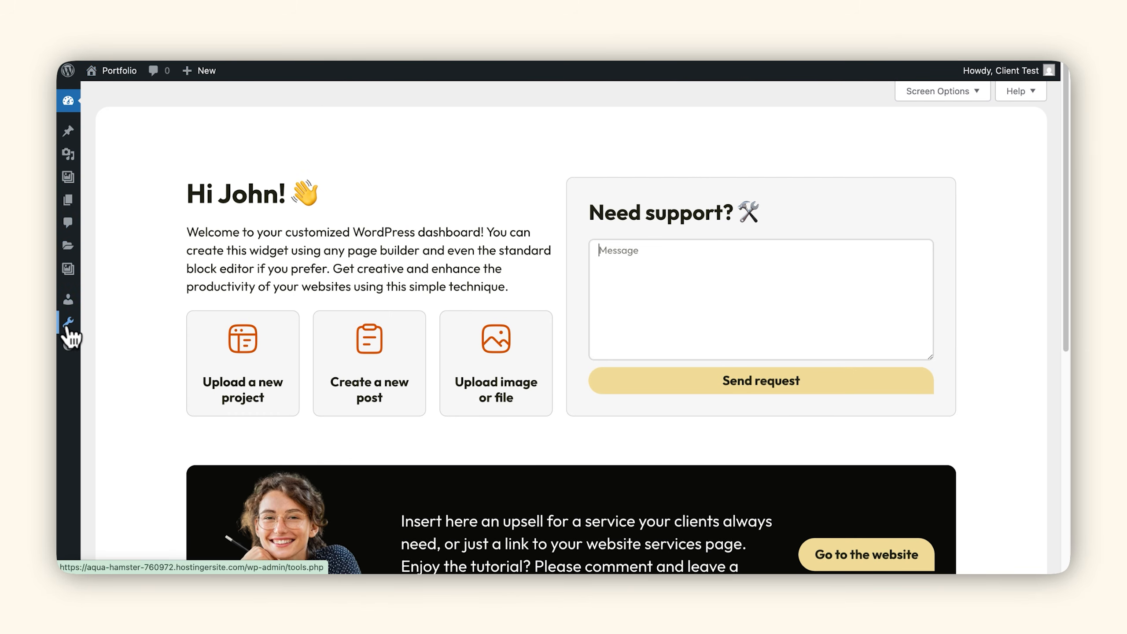
pyautogui.scroll(-10, 108, 289)
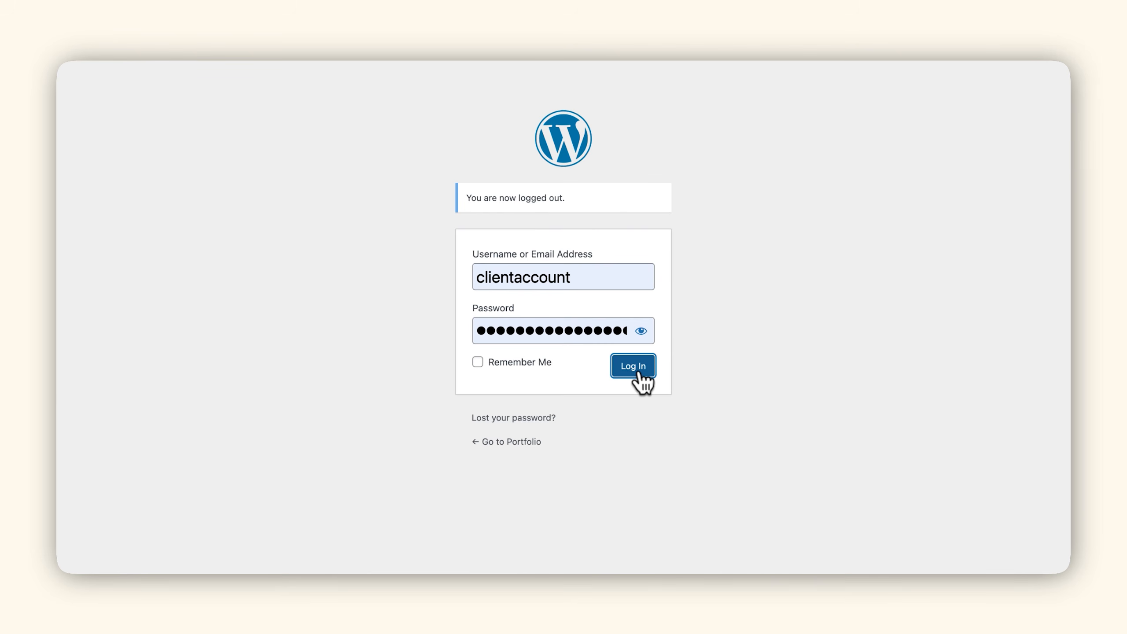
pyautogui.click(634, 368)
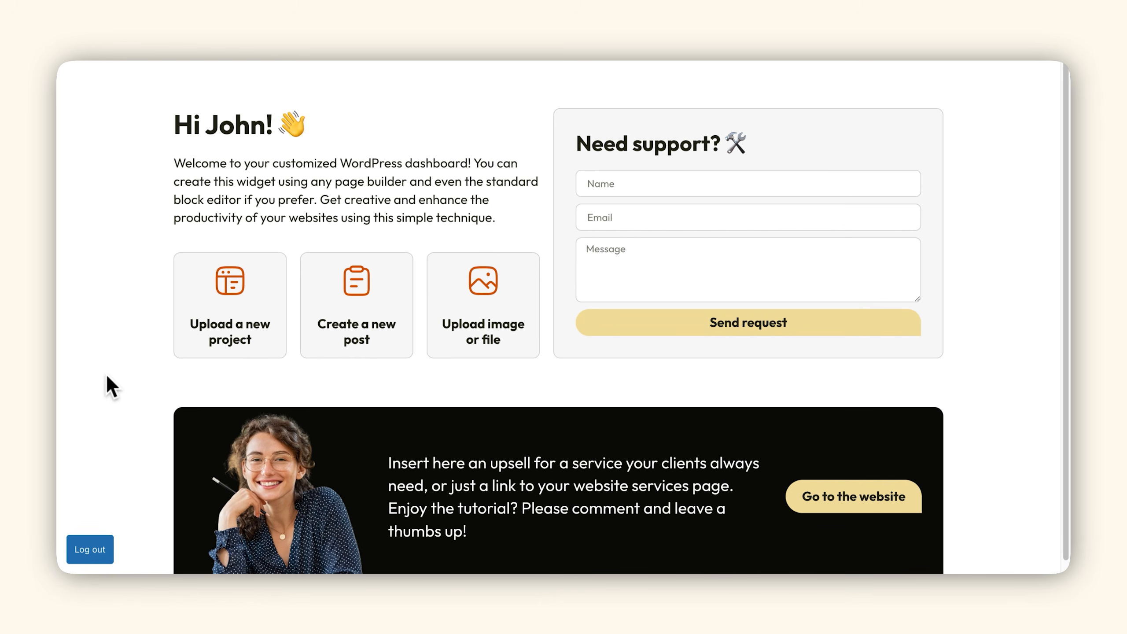
pyautogui.scroll(-1, 107, 371)
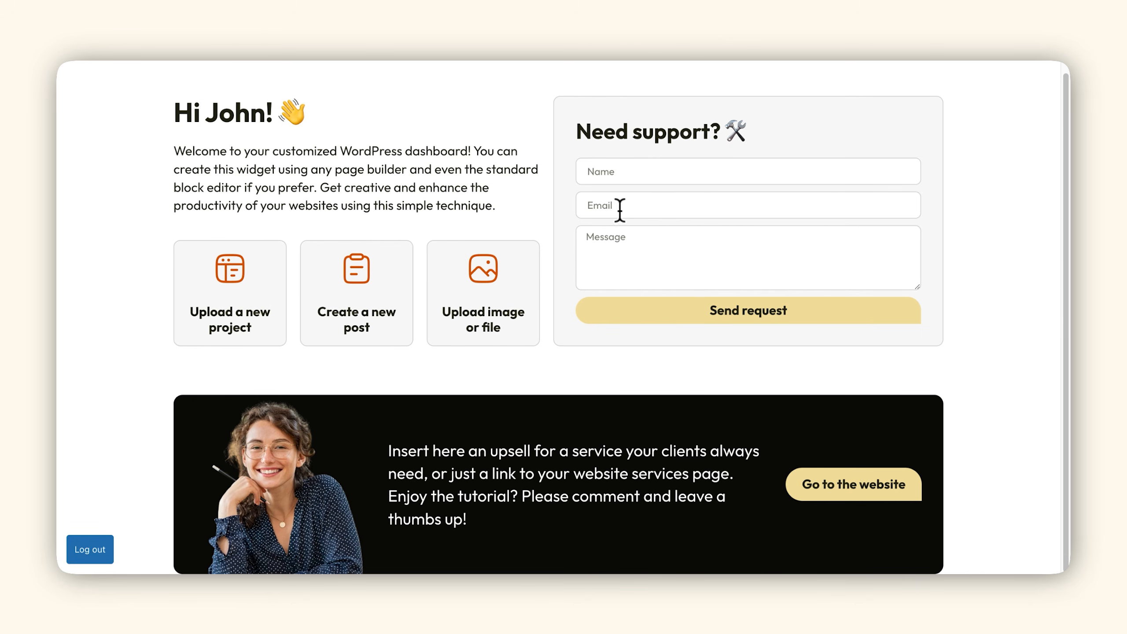
# Browse the media library and the projects list from the standalone dashboard, returning to the dashboard after each
pyautogui.click(471, 333)
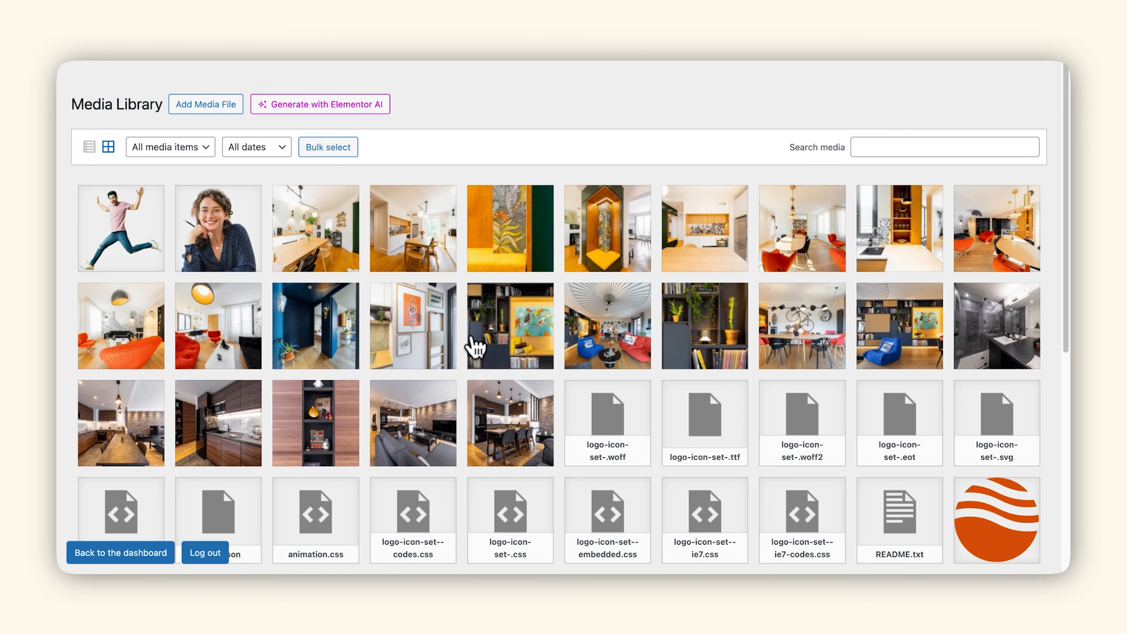
pyautogui.click(119, 554)
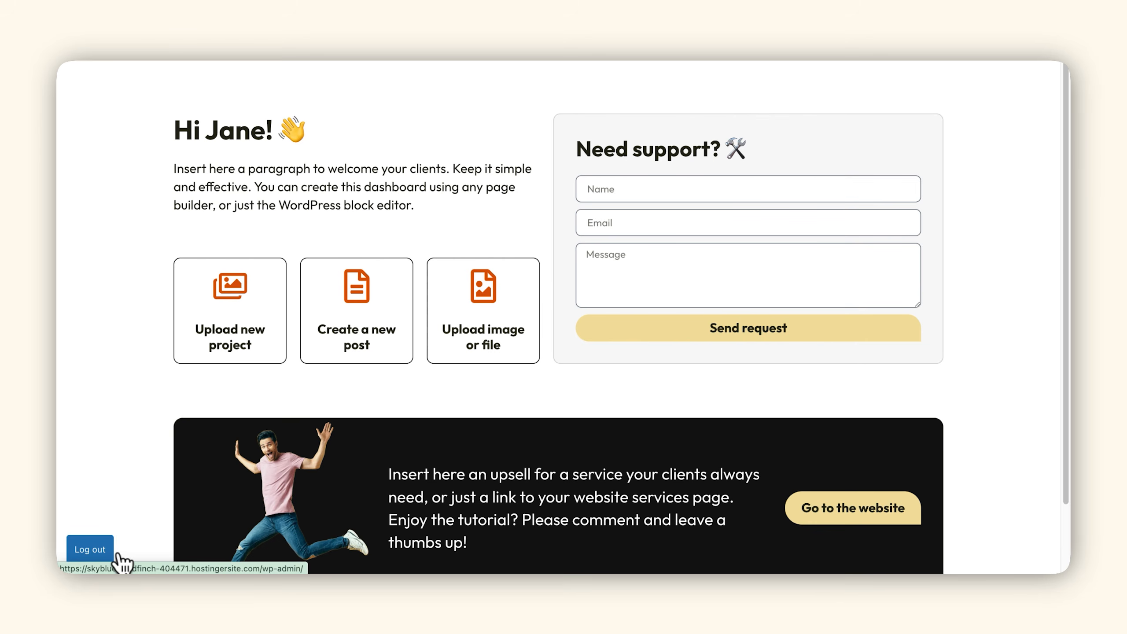
pyautogui.click(332, 359)
pyautogui.click(73, 87)
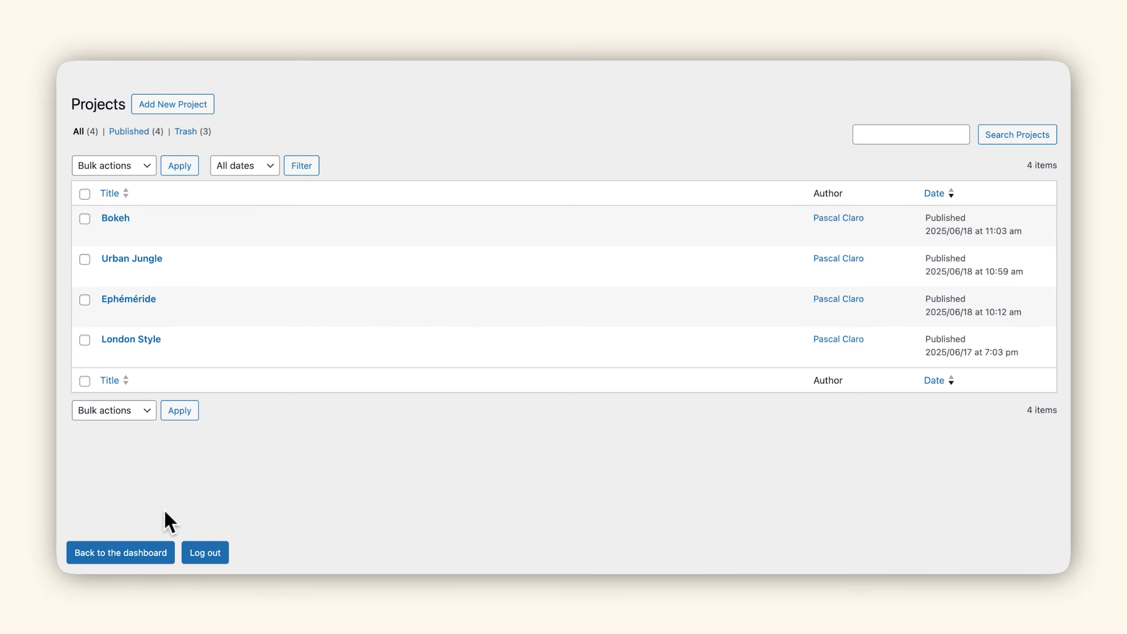
pyautogui.click(158, 555)
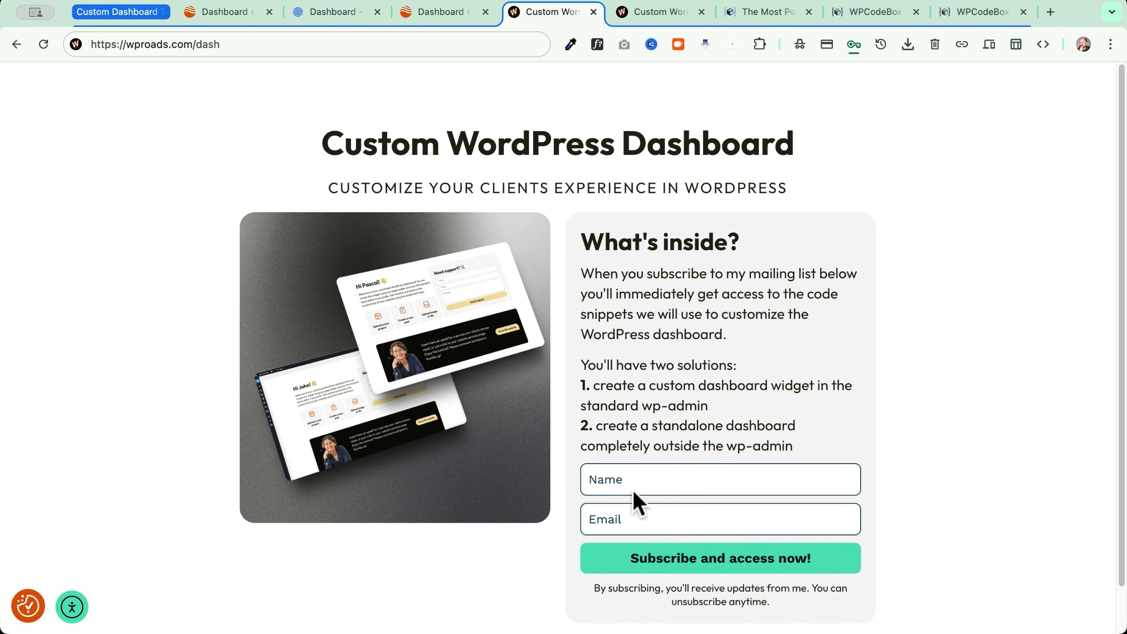
# Fill in the name and email on the Custom WordPress Dashboard subscription form and go to the tutorial resources page
pyautogui.click(671, 482)
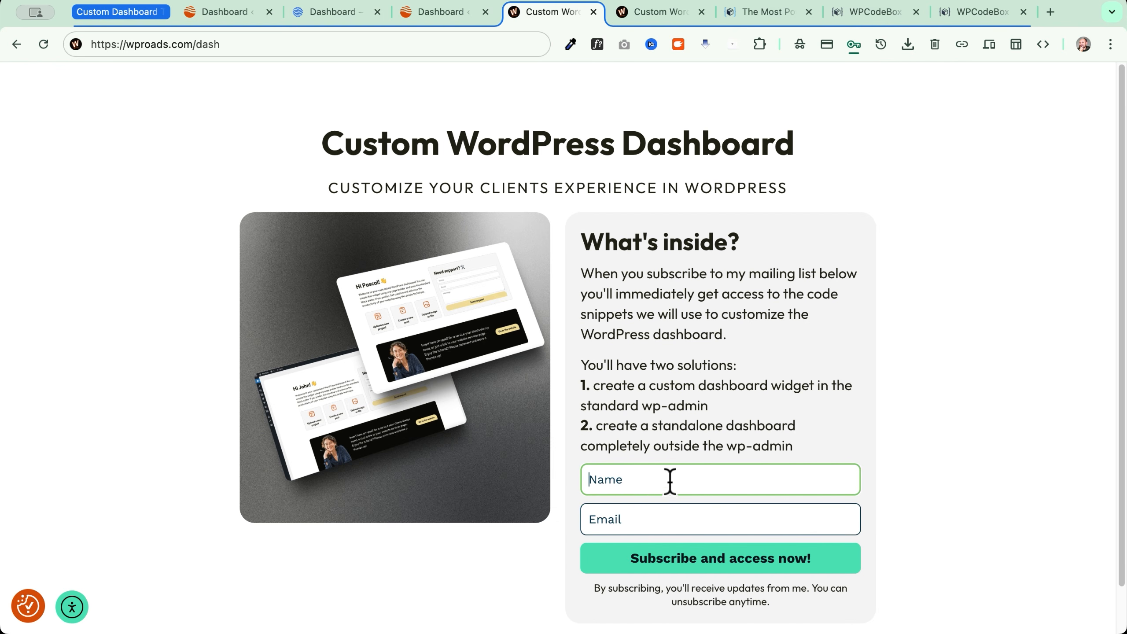
pyautogui.click(639, 519)
pyautogui.click(754, 400)
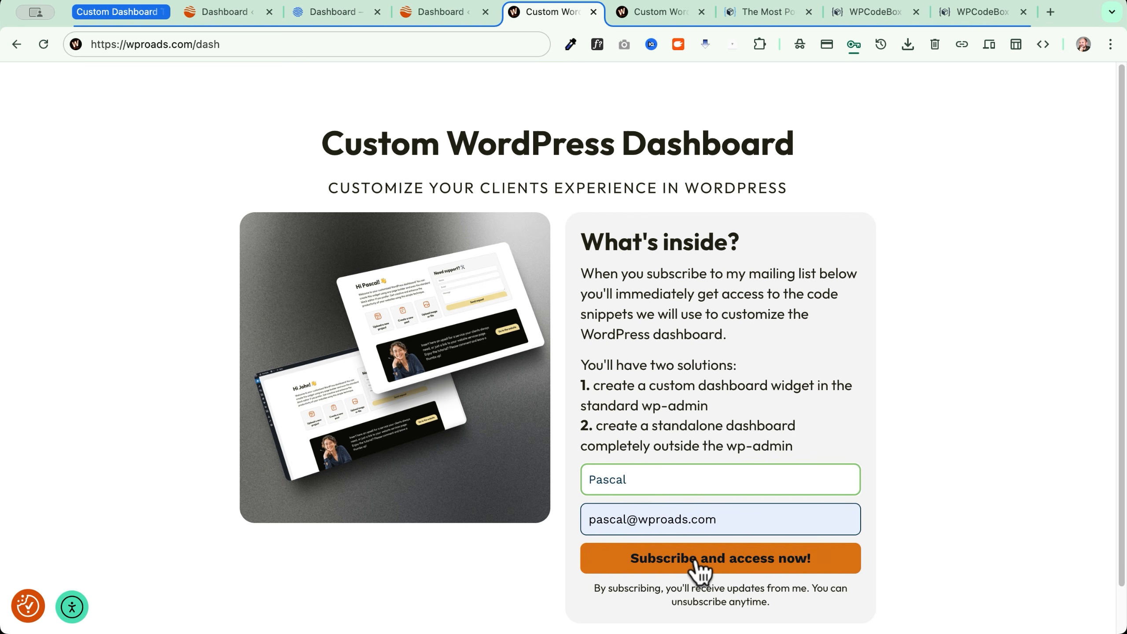
pyautogui.hotkey('ctrl', 'Tab')
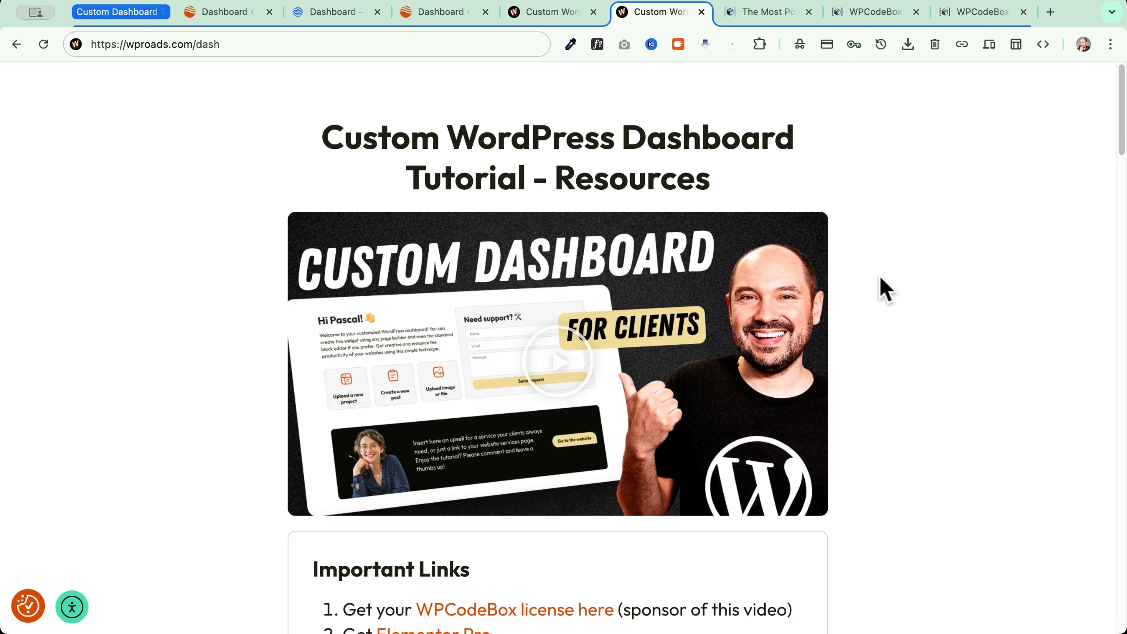
# Read through the resources page's important links and the code snippets for Solution 1 and Solution 2
pyautogui.scroll(-6, 881, 278)
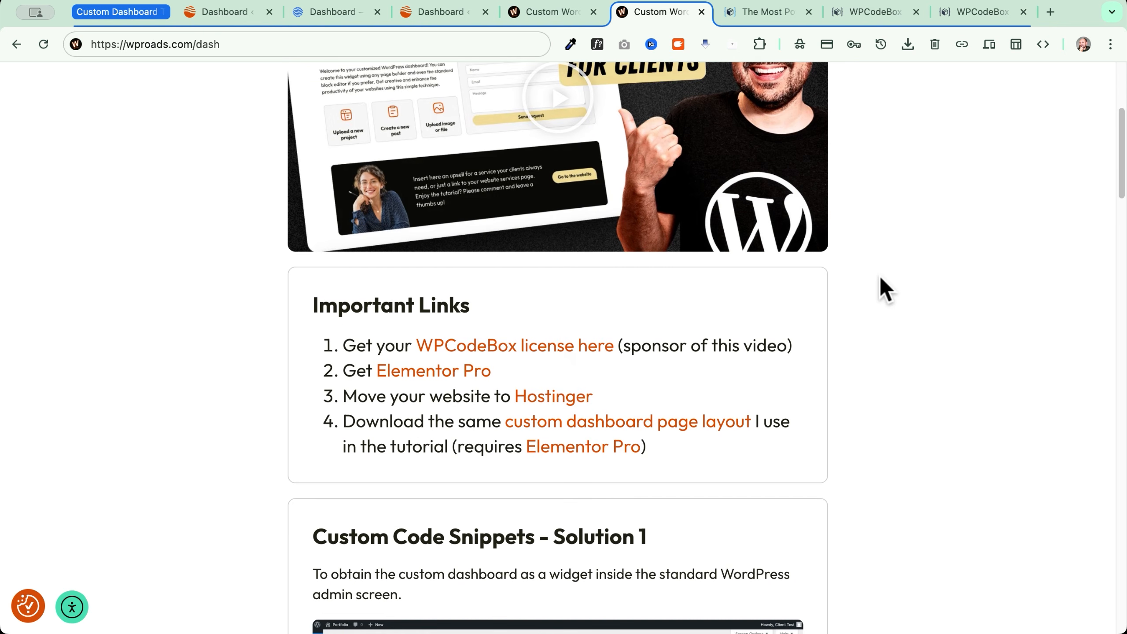
pyautogui.scroll(-10, 881, 278)
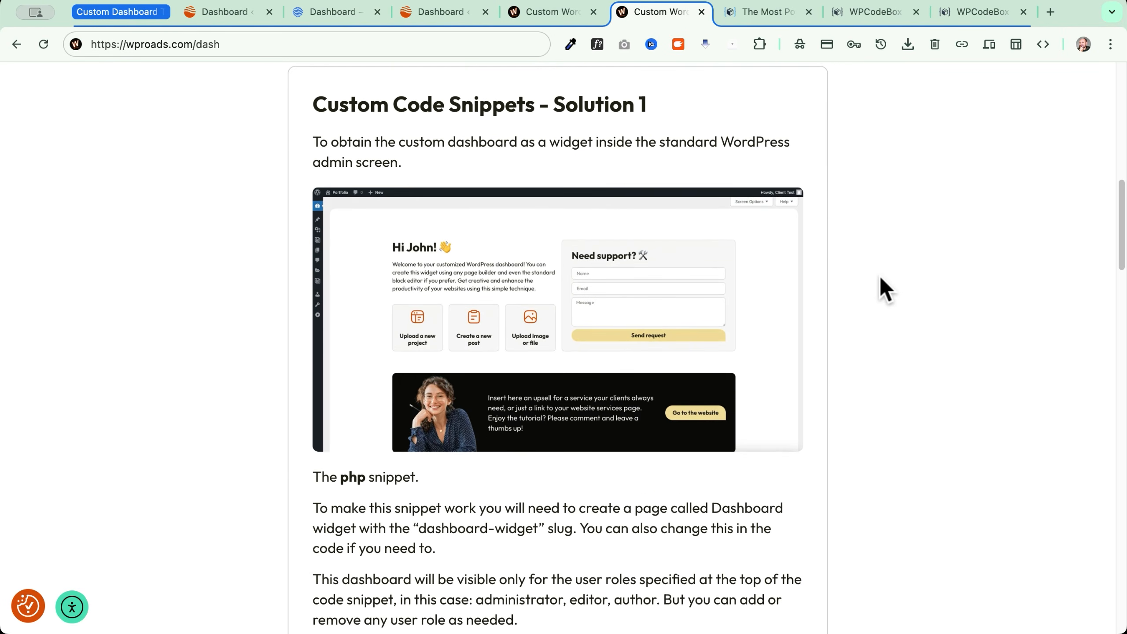
pyautogui.scroll(-7, 881, 279)
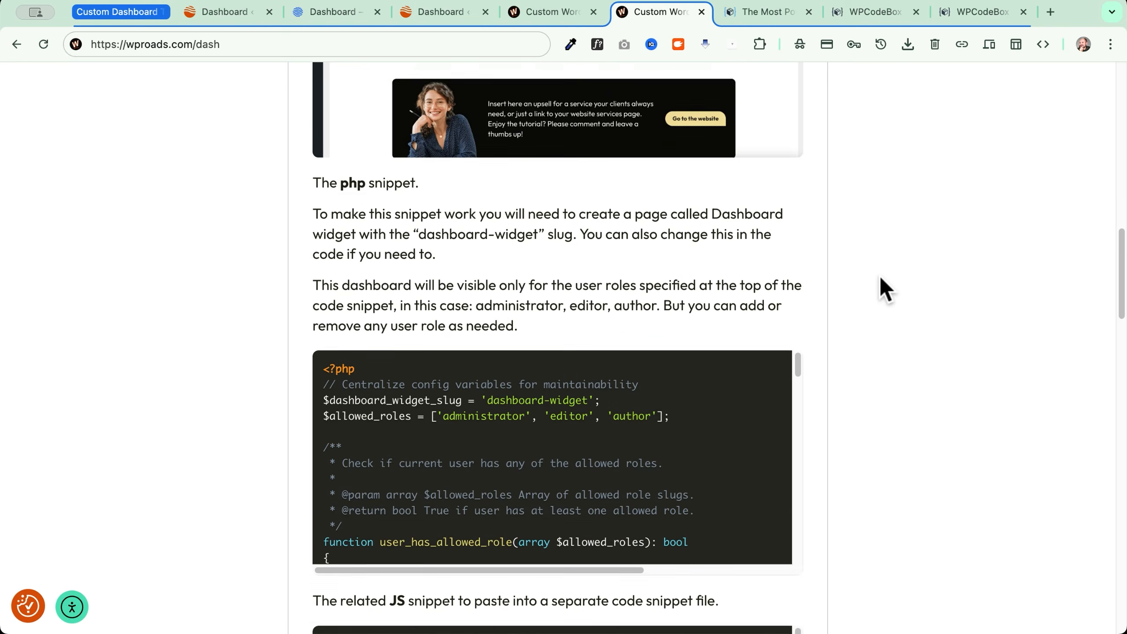
pyautogui.scroll(-5, 881, 278)
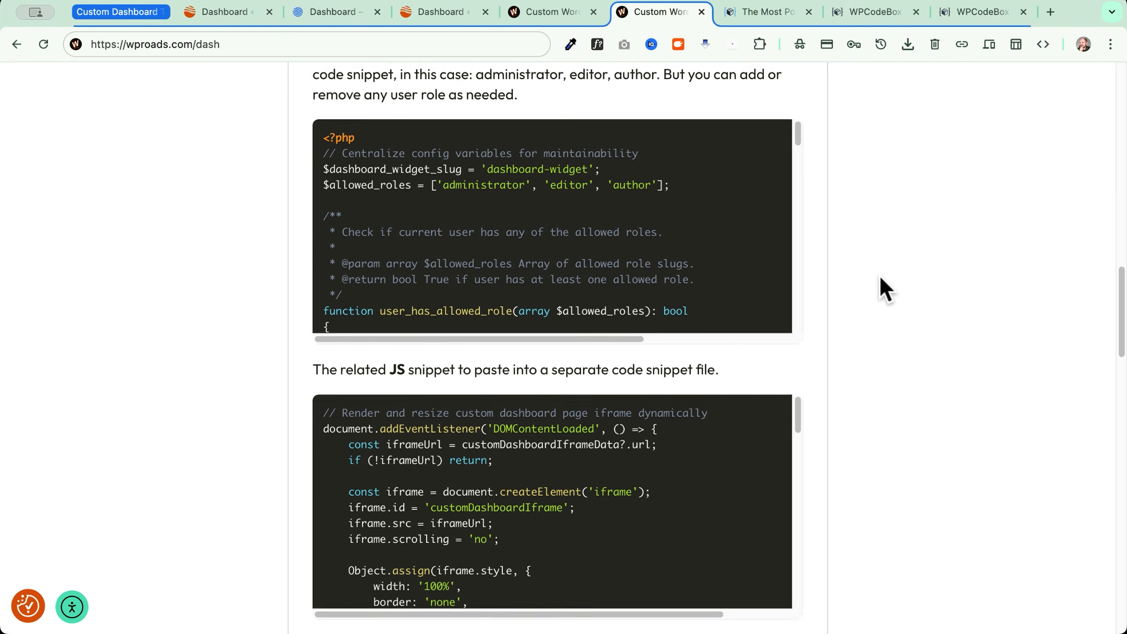
pyautogui.scroll(1, 881, 278)
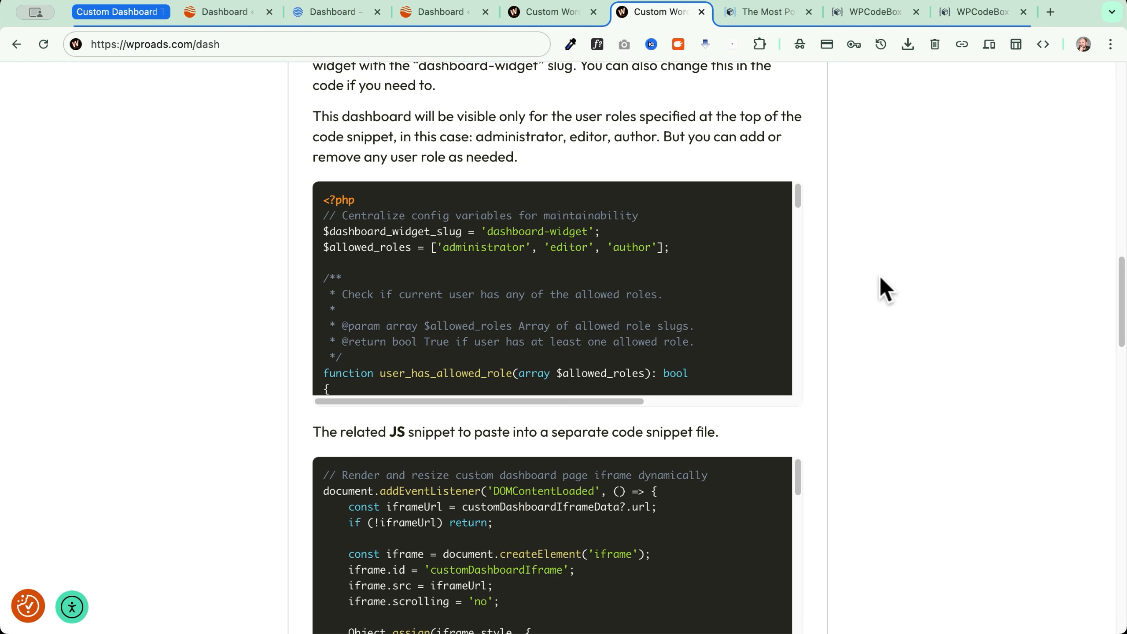
pyautogui.scroll(10, 879, 274)
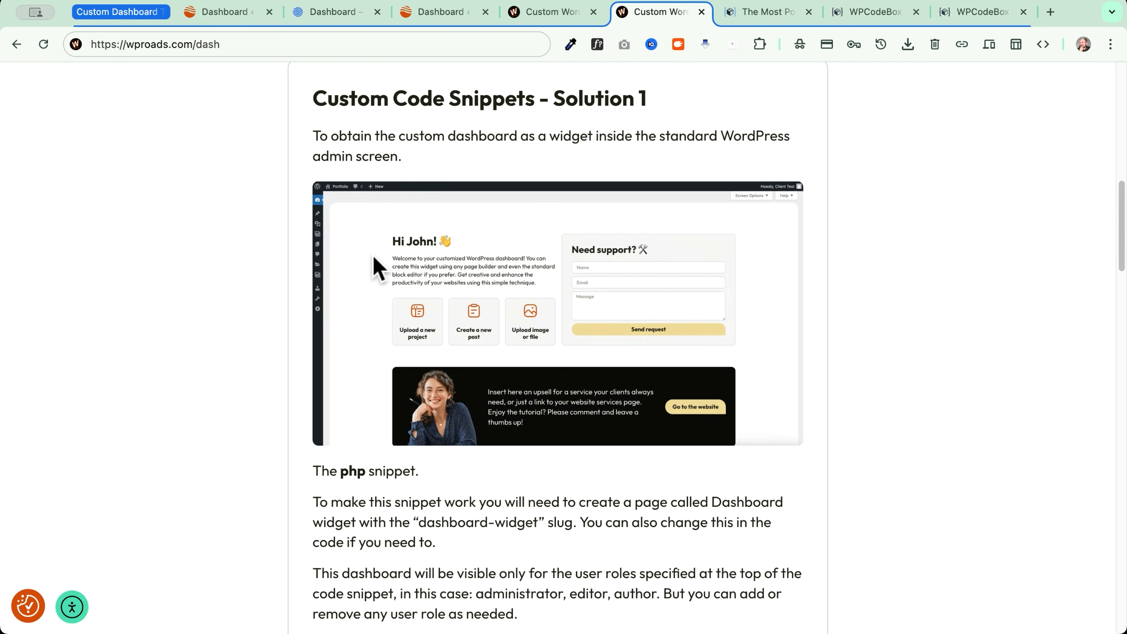
pyautogui.scroll(-20, 281, 245)
pyautogui.scroll(-2, 280, 245)
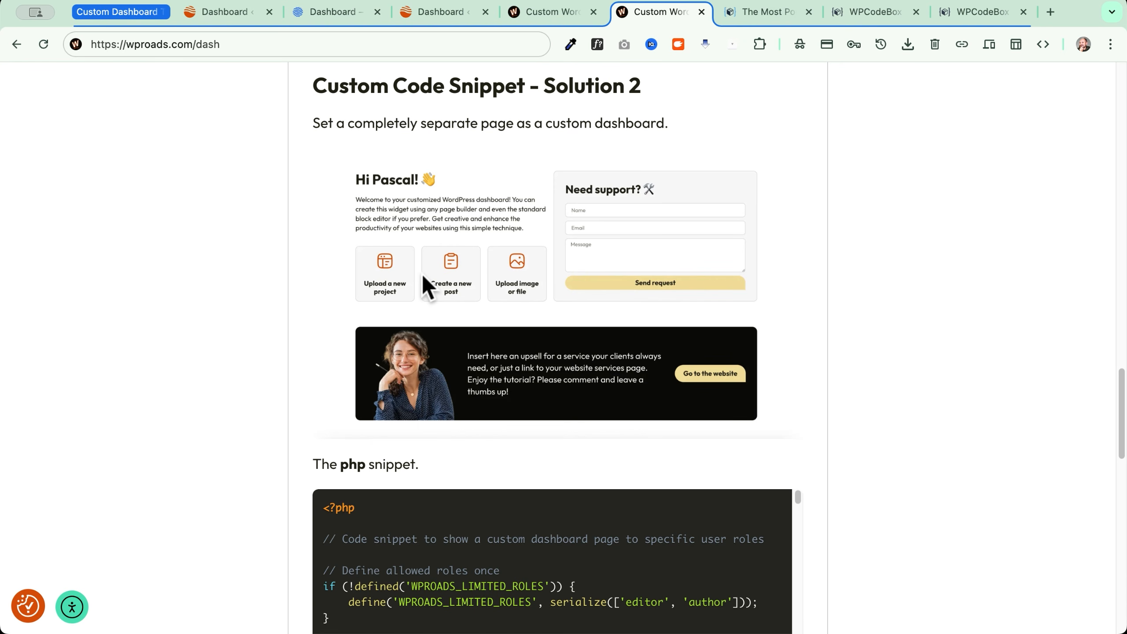
pyautogui.scroll(20, 249, 310)
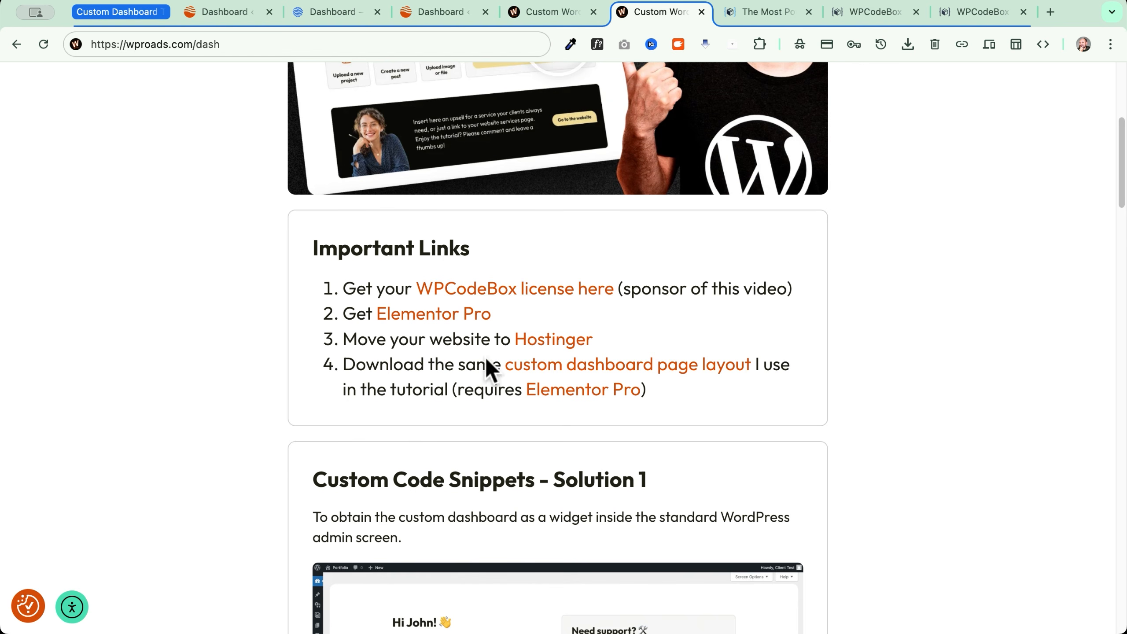
pyautogui.scroll(3, 365, 350)
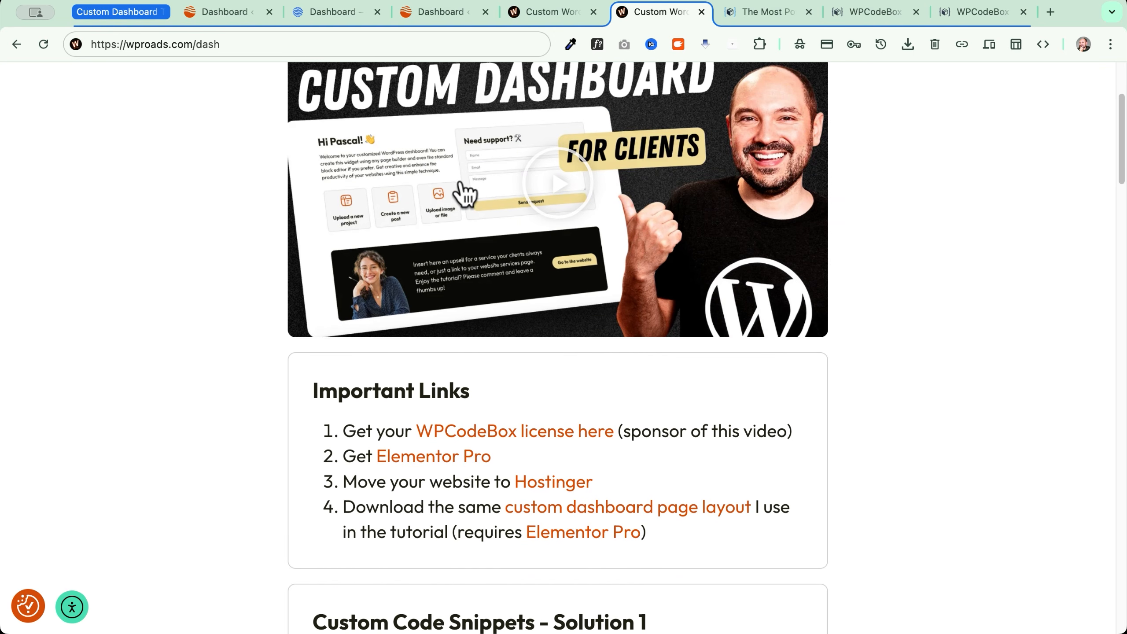
pyautogui.scroll(4, 218, 164)
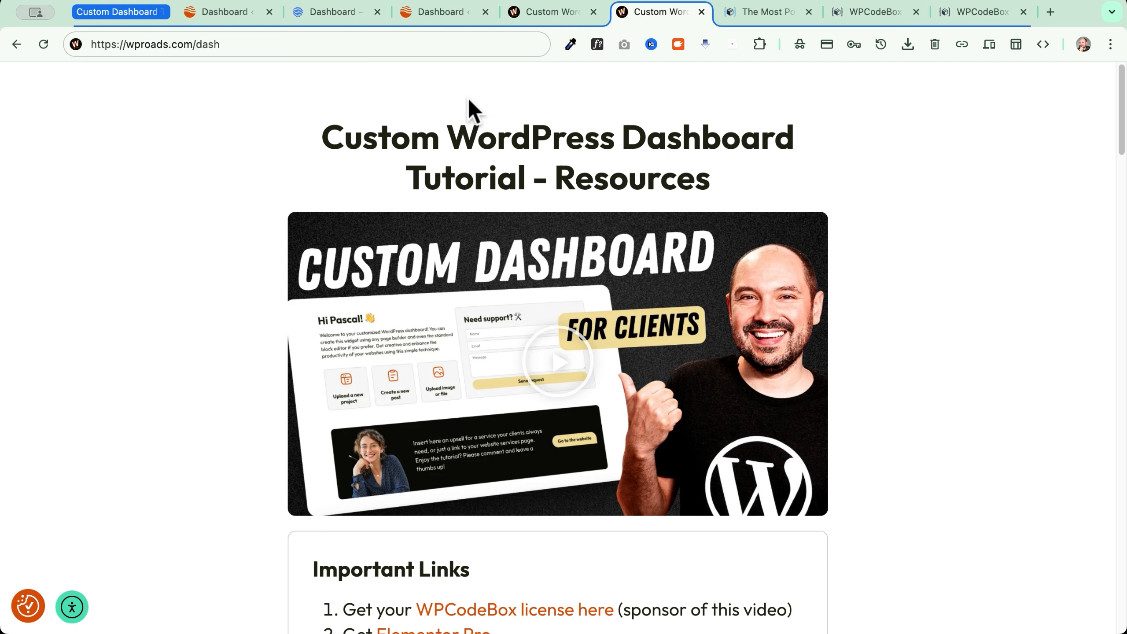
# Go to the WPCodeBox website and read the homepage introduction, highlighting the mention of the Code Snippet Repository
pyautogui.click(440, 13)
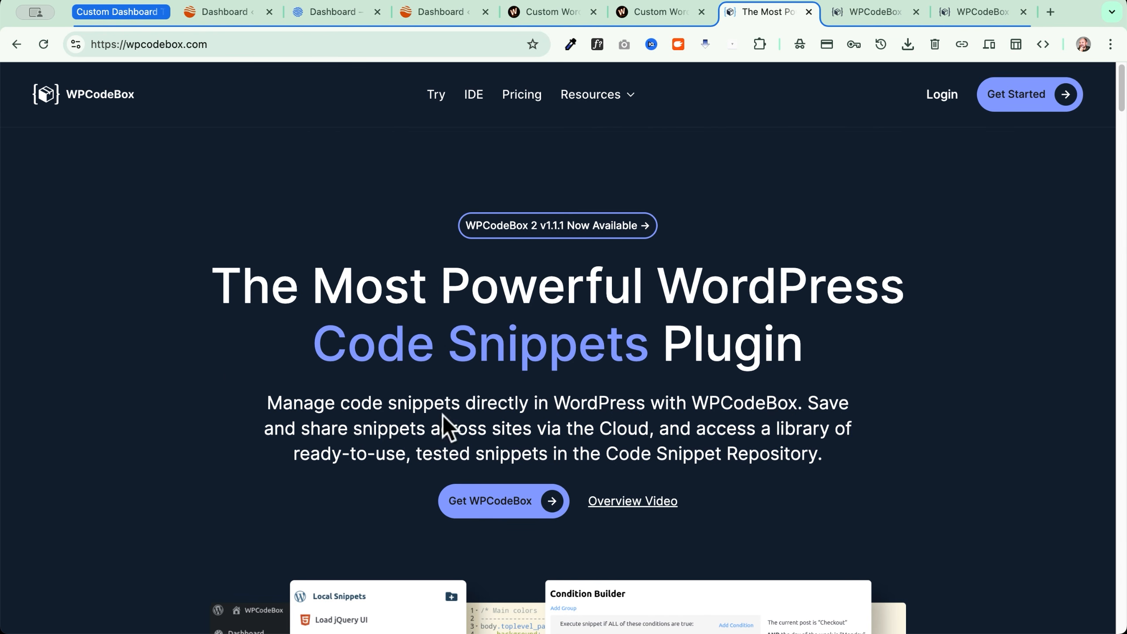
pyautogui.moveTo(605, 453); pyautogui.dragTo(818, 460)
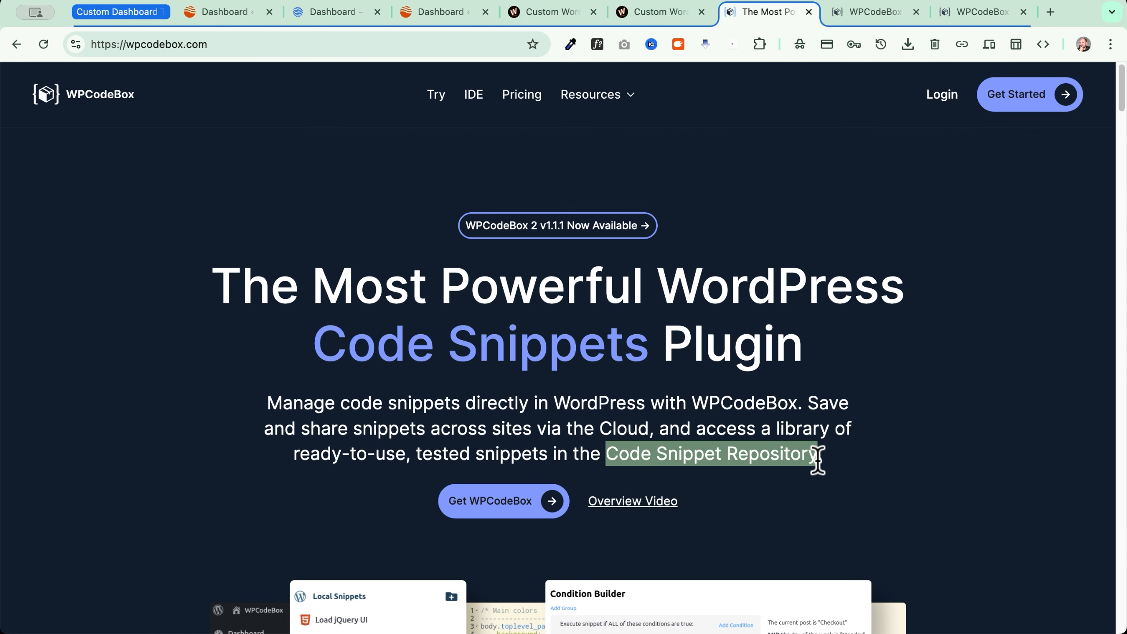
pyautogui.click(635, 368)
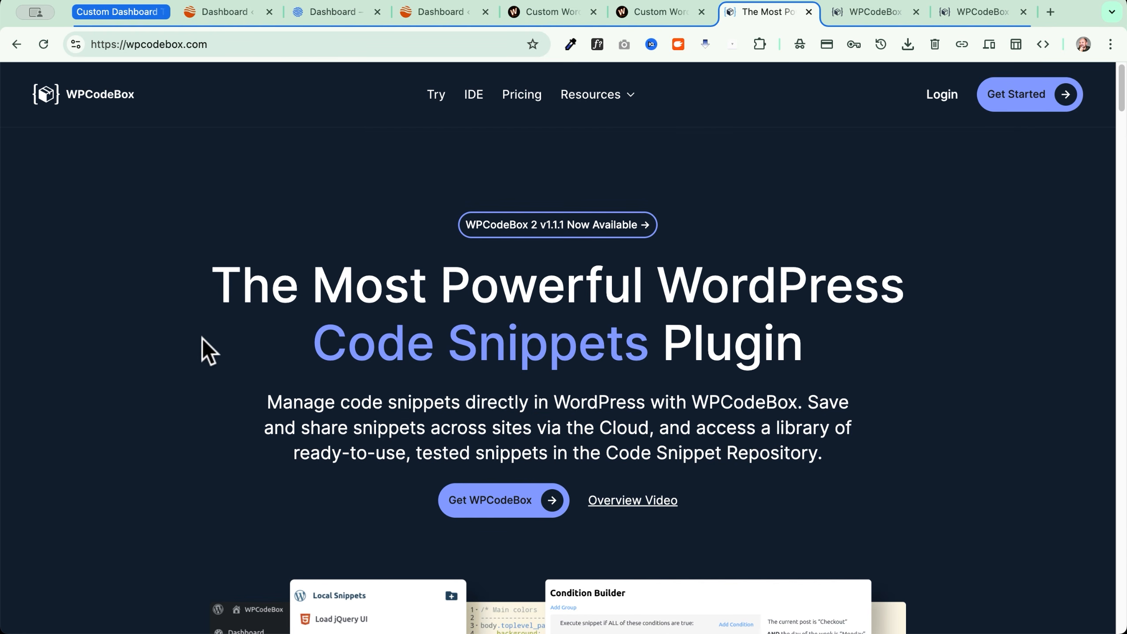
# Open the WPCodeBox pricing page and compare the plugin plans with the Cloud Only plans
pyautogui.click(523, 97)
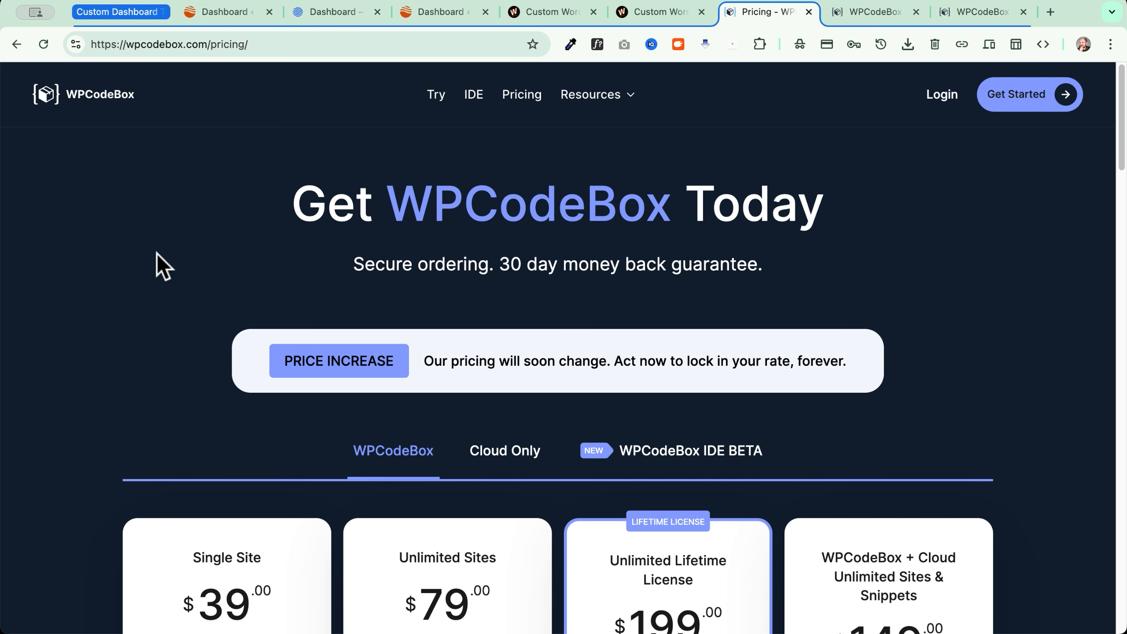
pyautogui.scroll(-5, 82, 239)
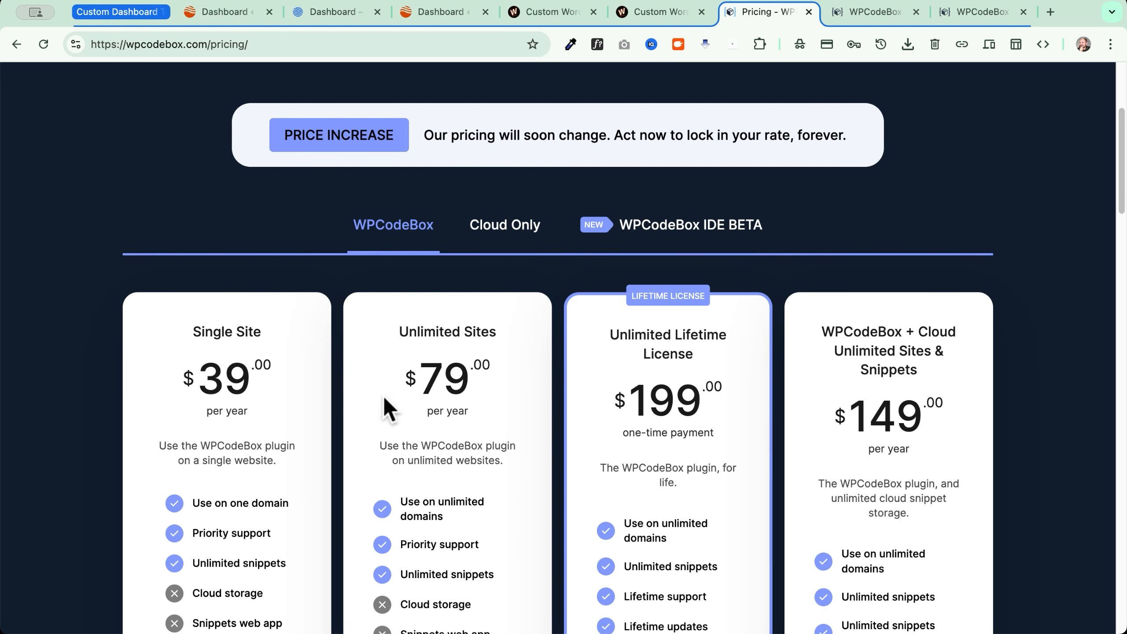
pyautogui.click(485, 247)
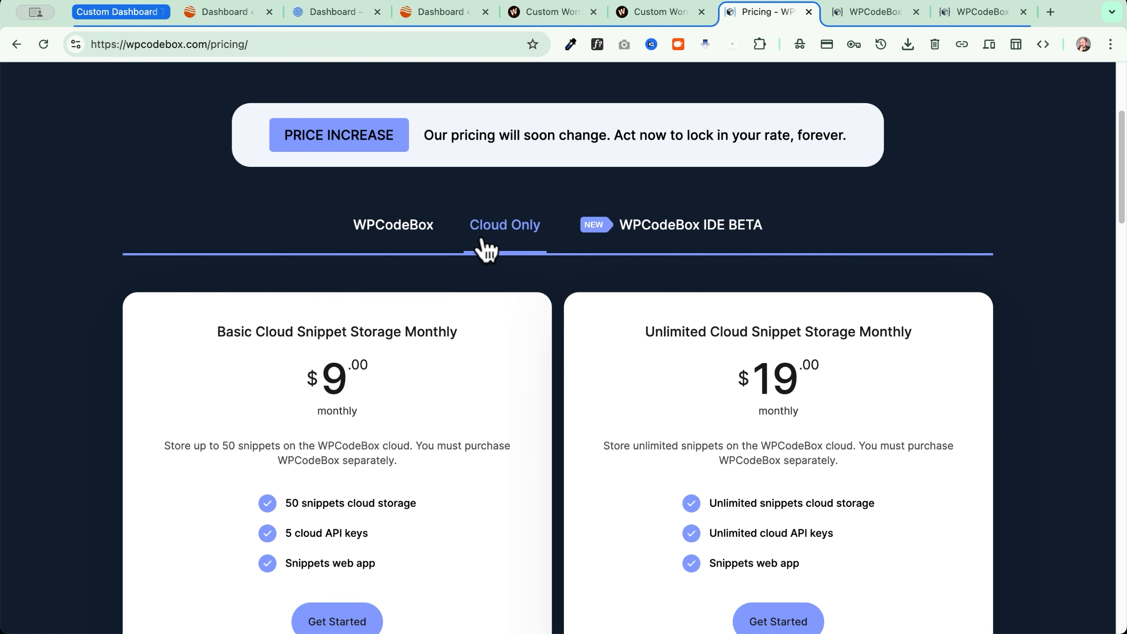
pyautogui.click(393, 240)
pyautogui.scroll(-5, 217, 241)
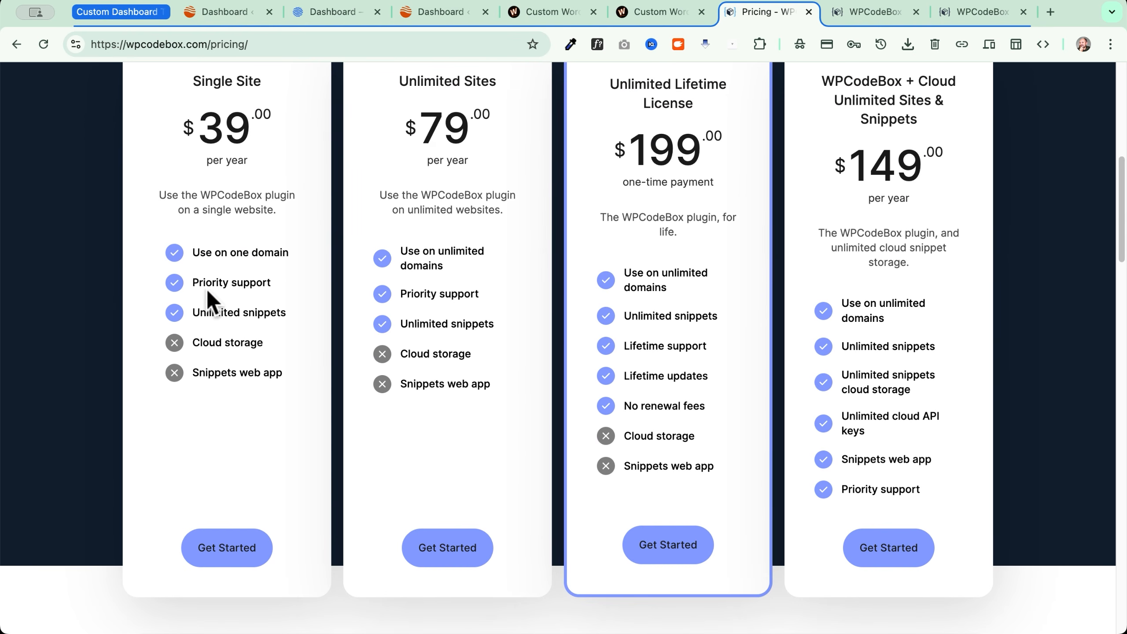
# Start the Unlimited Sites plan checkout with the email address and ZIP code filled in, and view the payment and VAT number forms
pyautogui.click(467, 550)
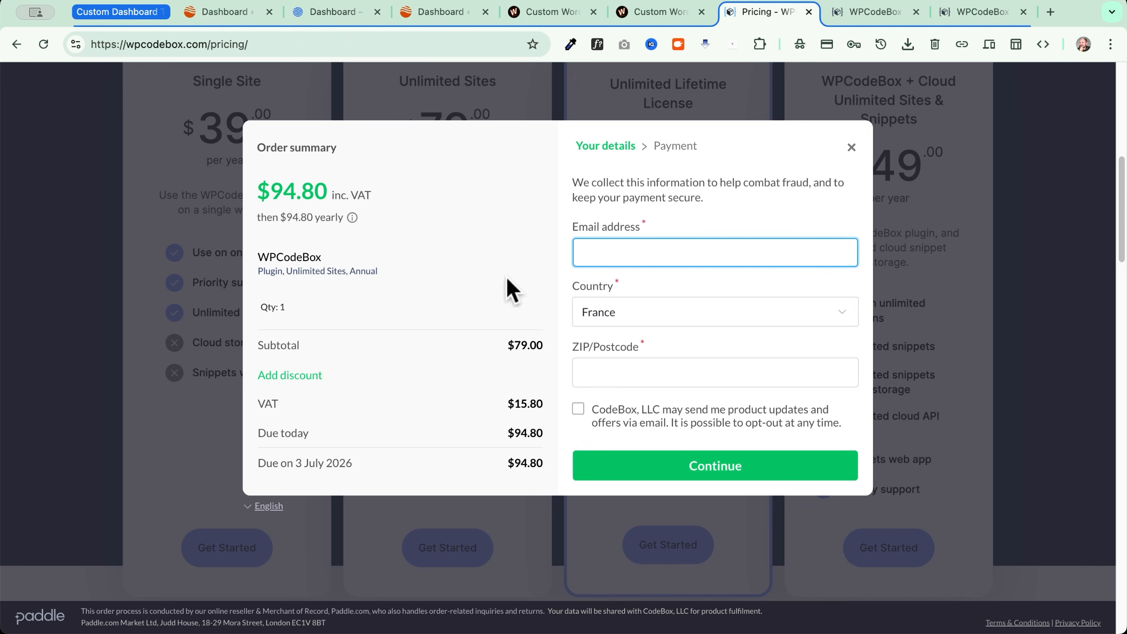
pyautogui.click(649, 295)
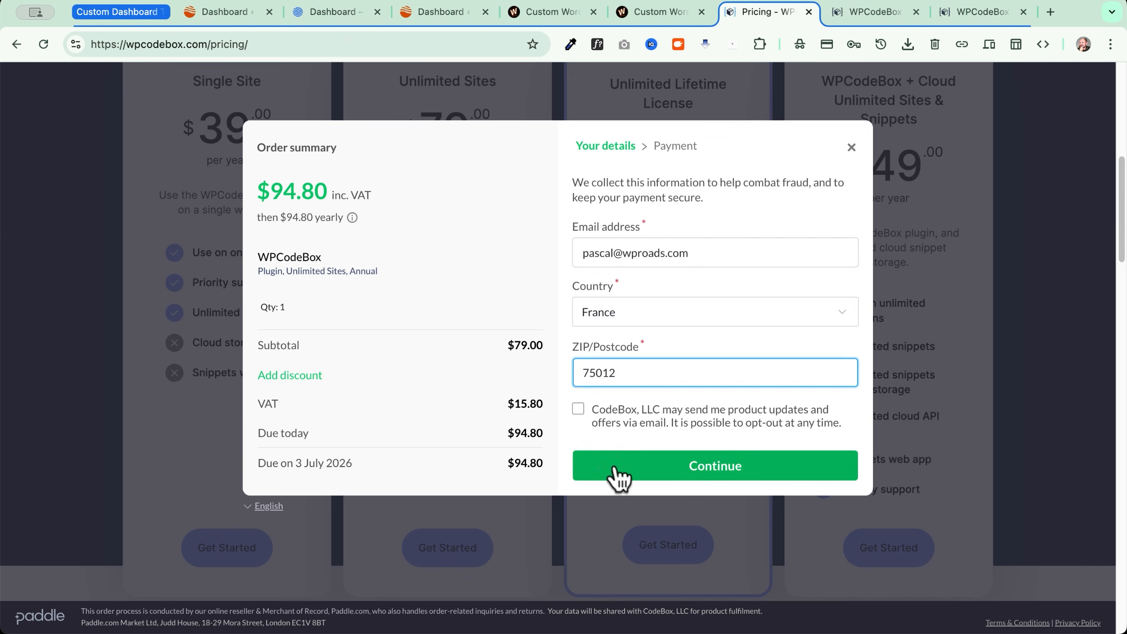
pyautogui.click(717, 475)
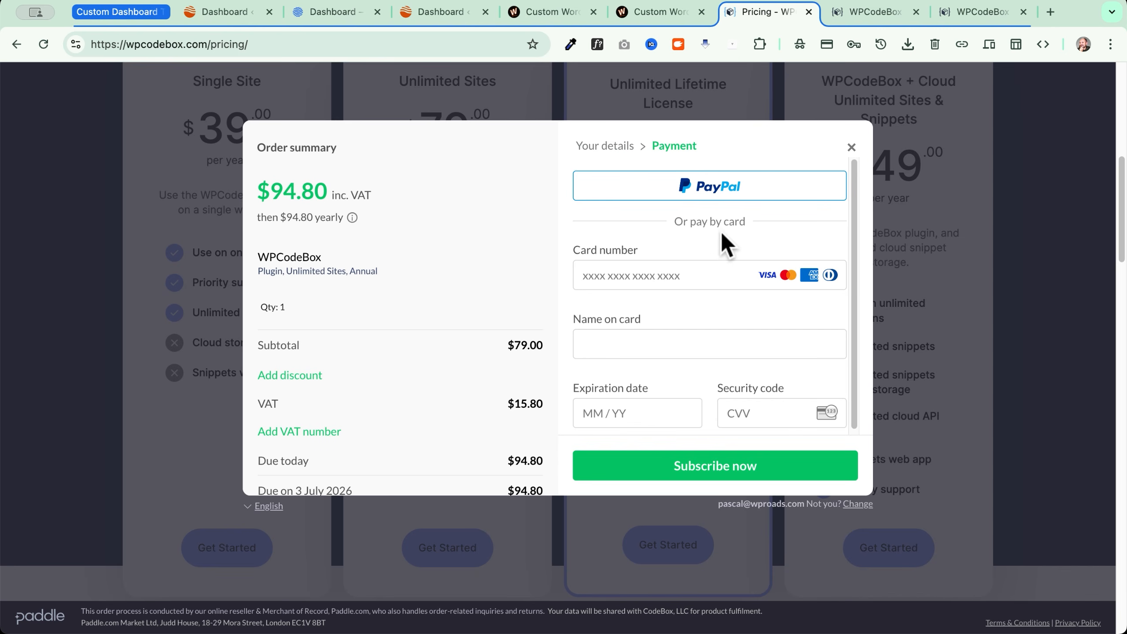
pyautogui.click(322, 443)
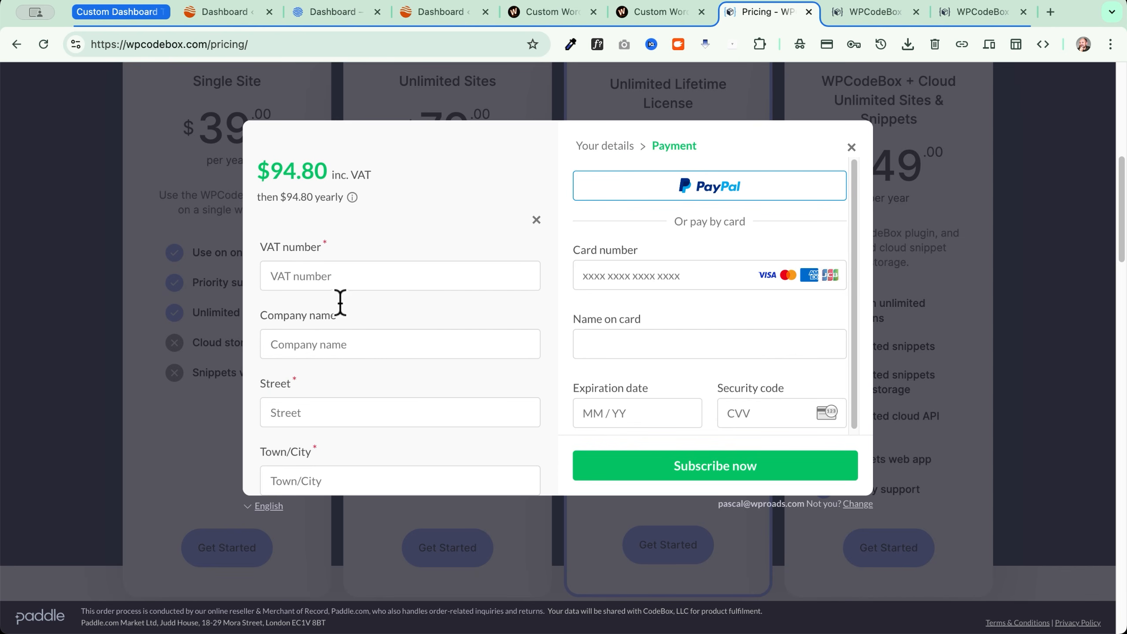
pyautogui.scroll(-5, 344, 311)
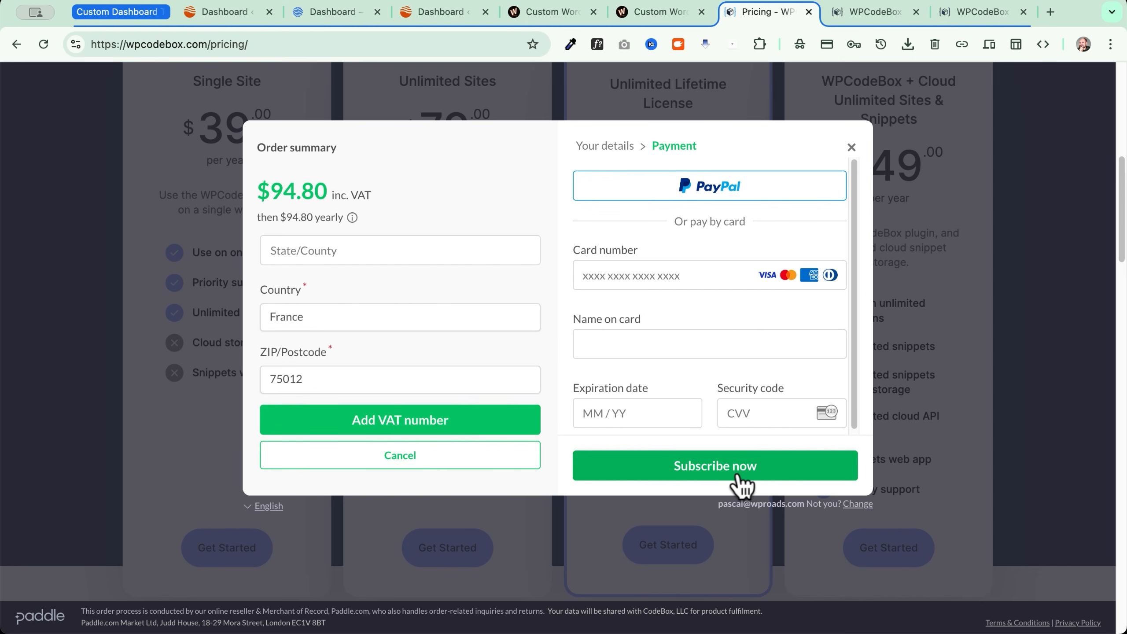
pyautogui.click(851, 147)
pyautogui.scroll(5, 883, 169)
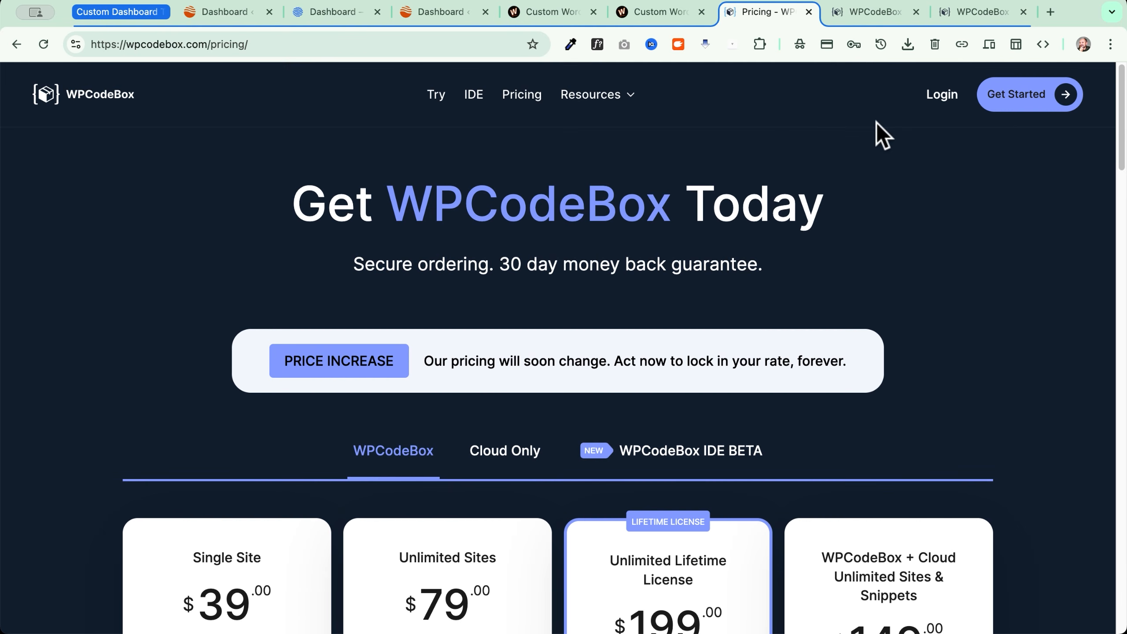
# Copy the default API key in the WPCodeBox account and download the stable plugin file wpcodebox2.zip
pyautogui.click(870, 13)
pyautogui.click(421, 242)
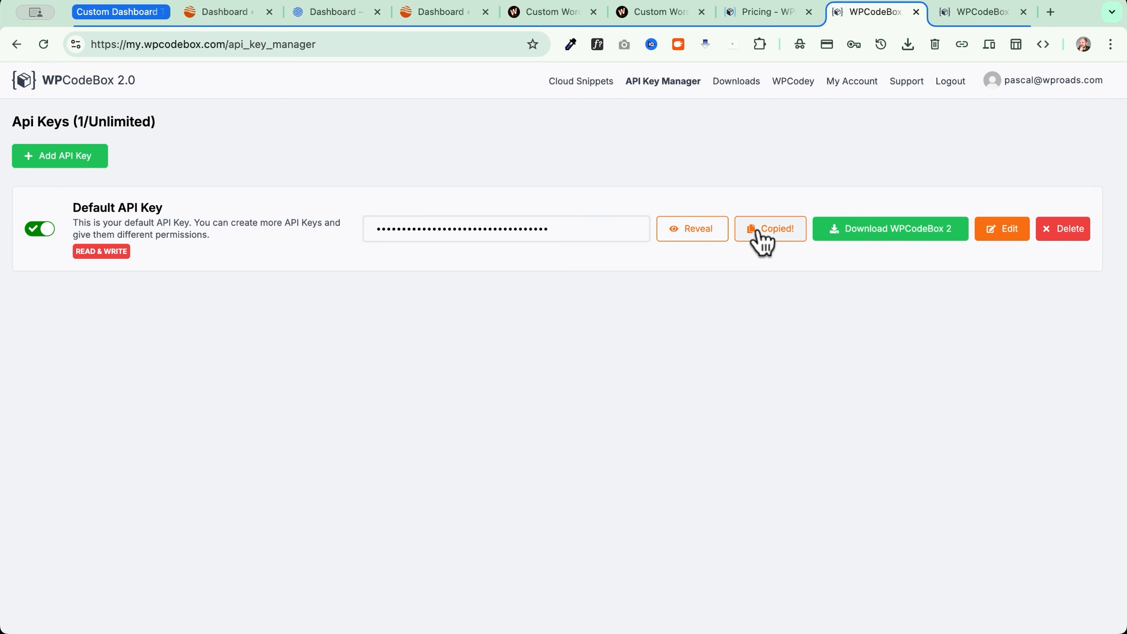
pyautogui.click(735, 85)
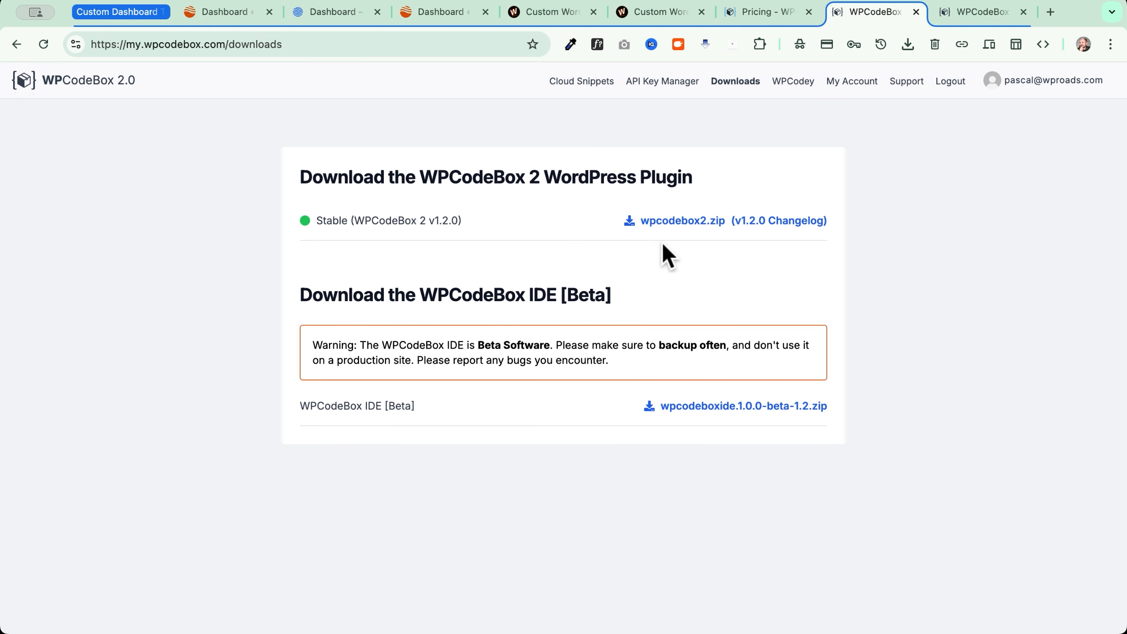
pyautogui.click(659, 224)
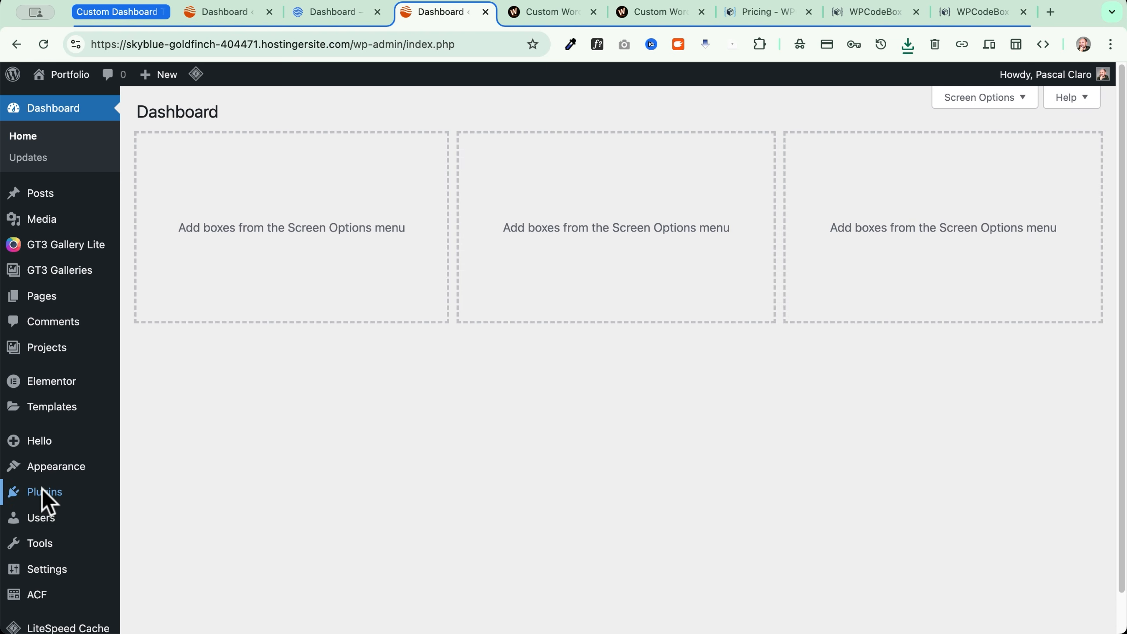
# Upload wpcodebox2 (2).zip as a new plugin on the Portfolio WordPress site, install it and activate it
pyautogui.click(183, 524)
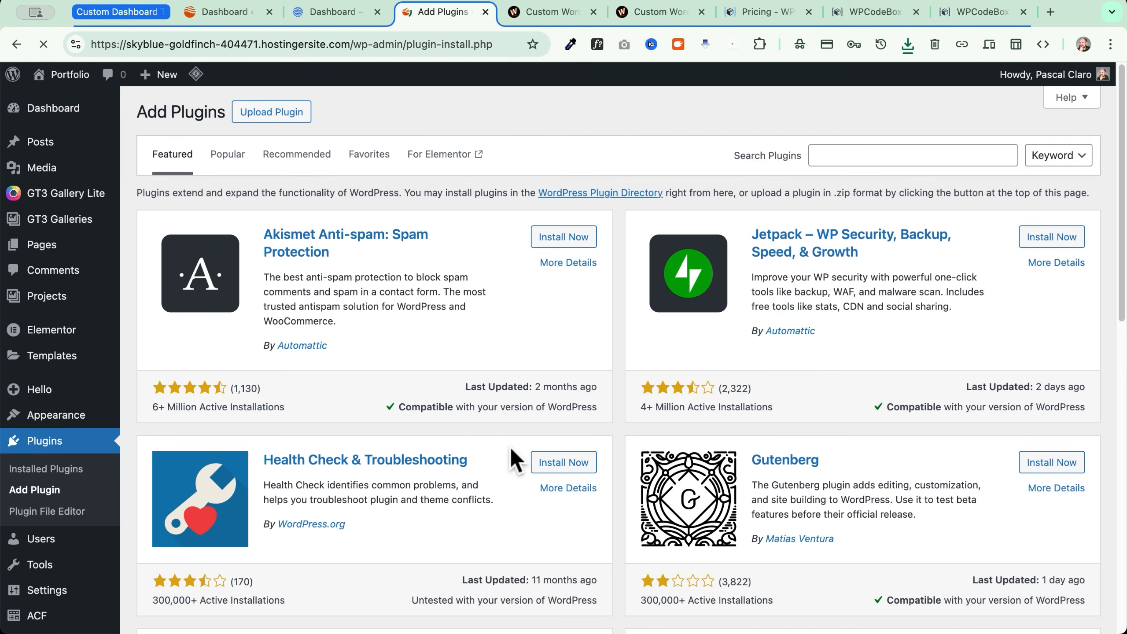
pyautogui.click(273, 120)
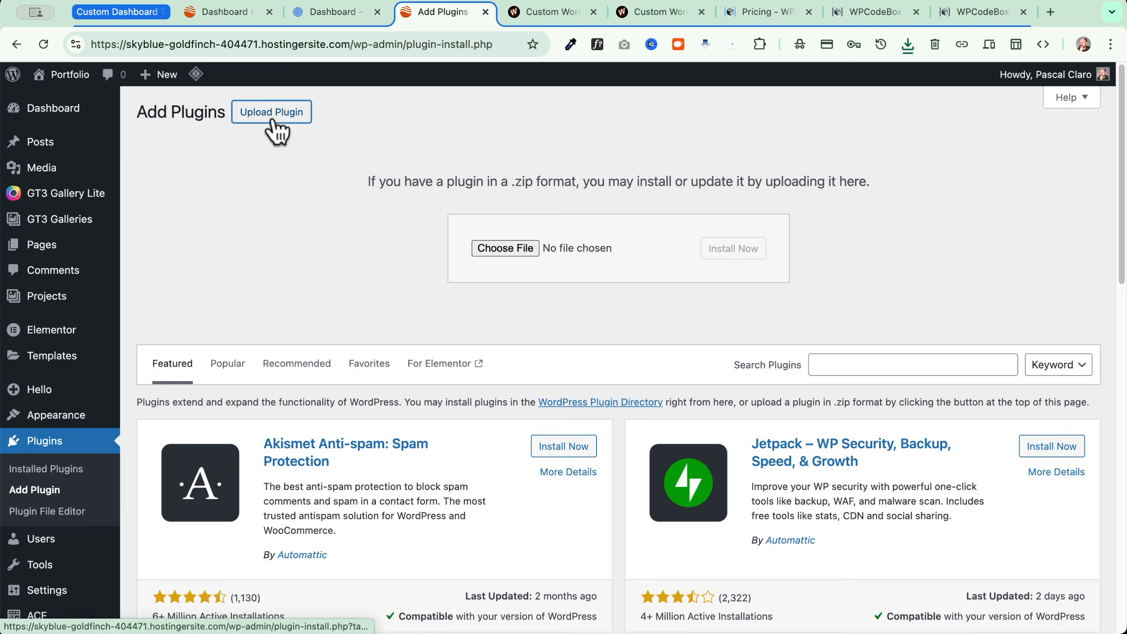
pyautogui.click(521, 247)
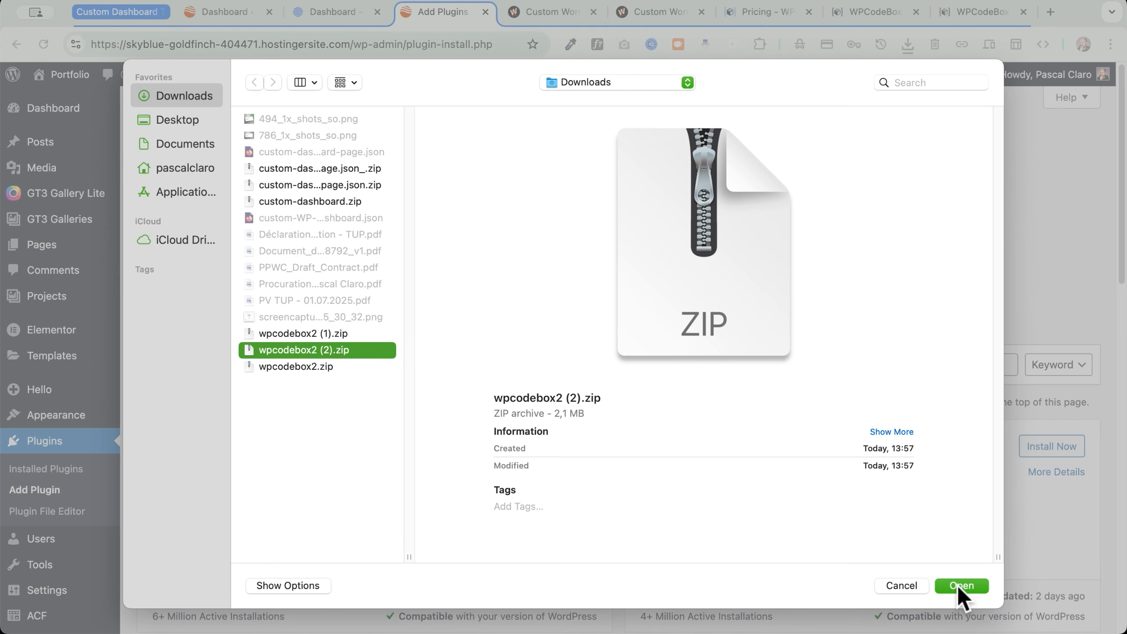
pyautogui.click(961, 586)
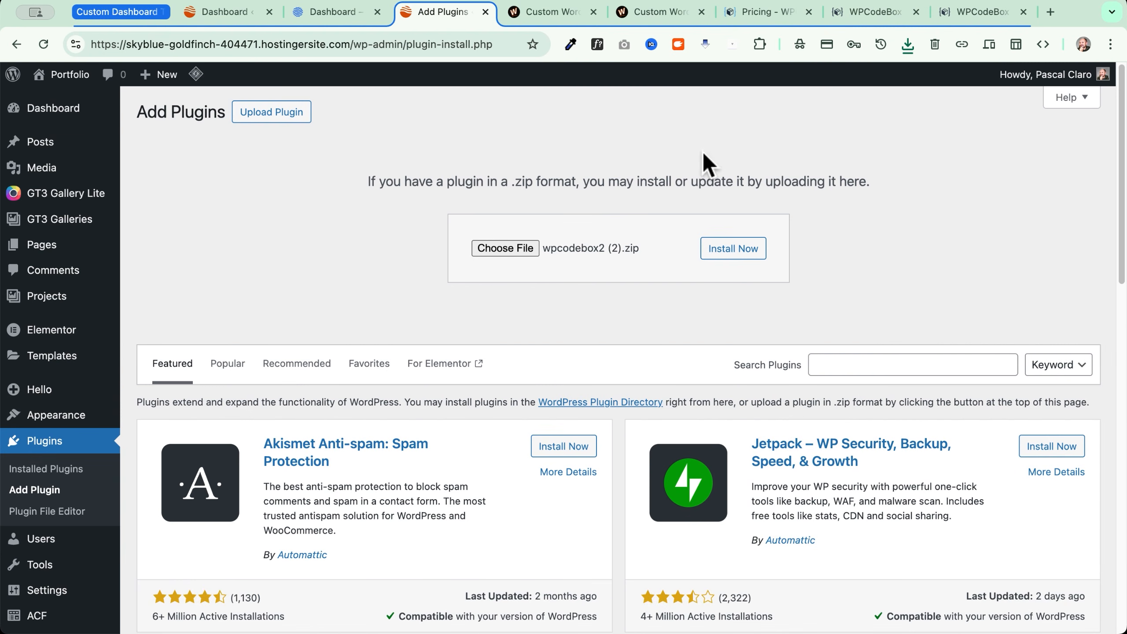
pyautogui.click(713, 251)
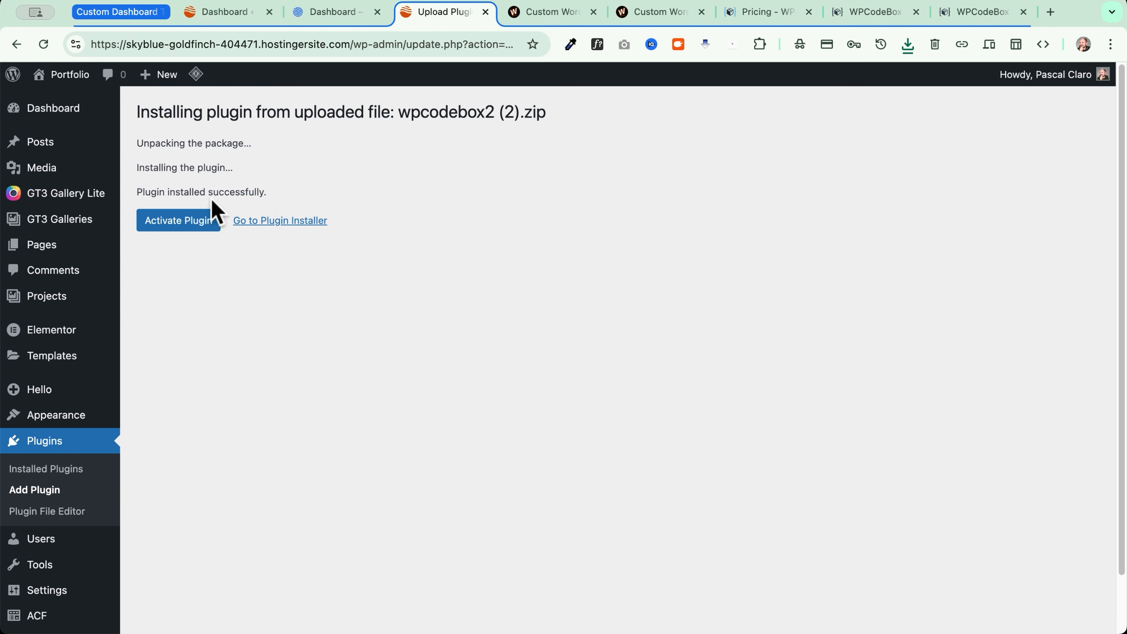
pyautogui.click(177, 232)
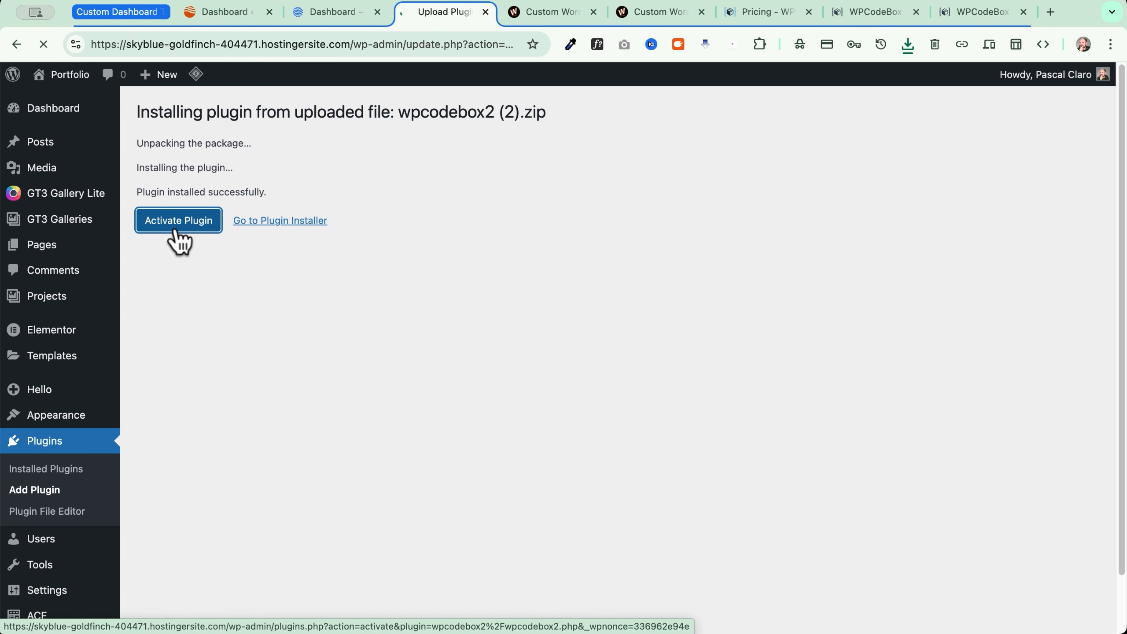
# Paste the secret API key into the WPCodeBox 2 settings and save them without updating the browser's stored password
pyautogui.scroll(-6, 72, 283)
pyautogui.scroll(-1, 72, 283)
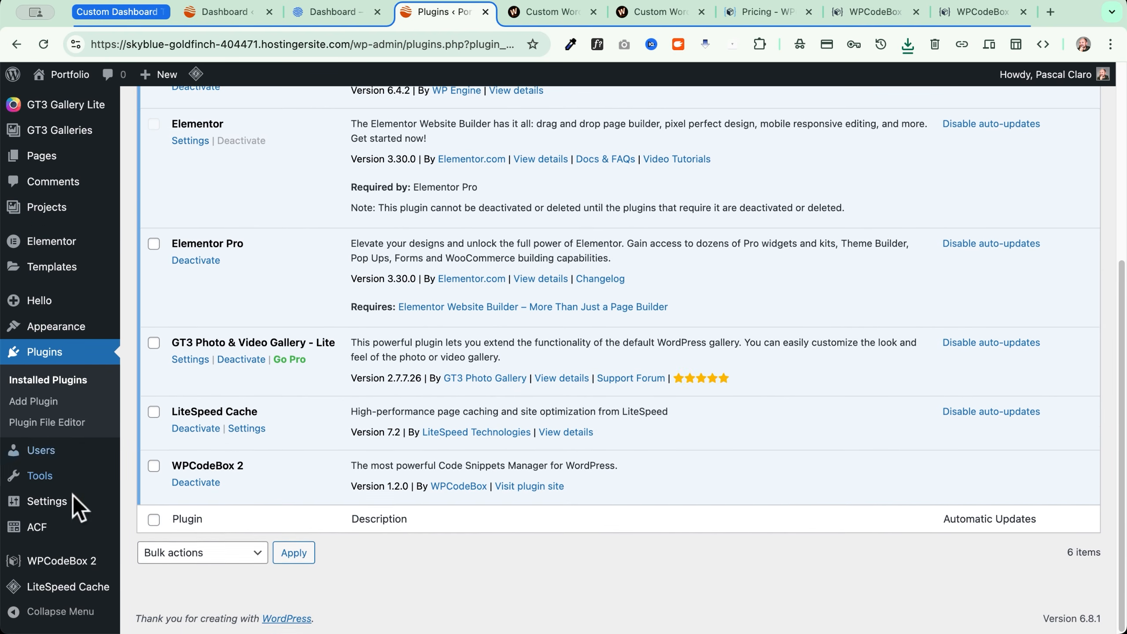
pyautogui.click(85, 563)
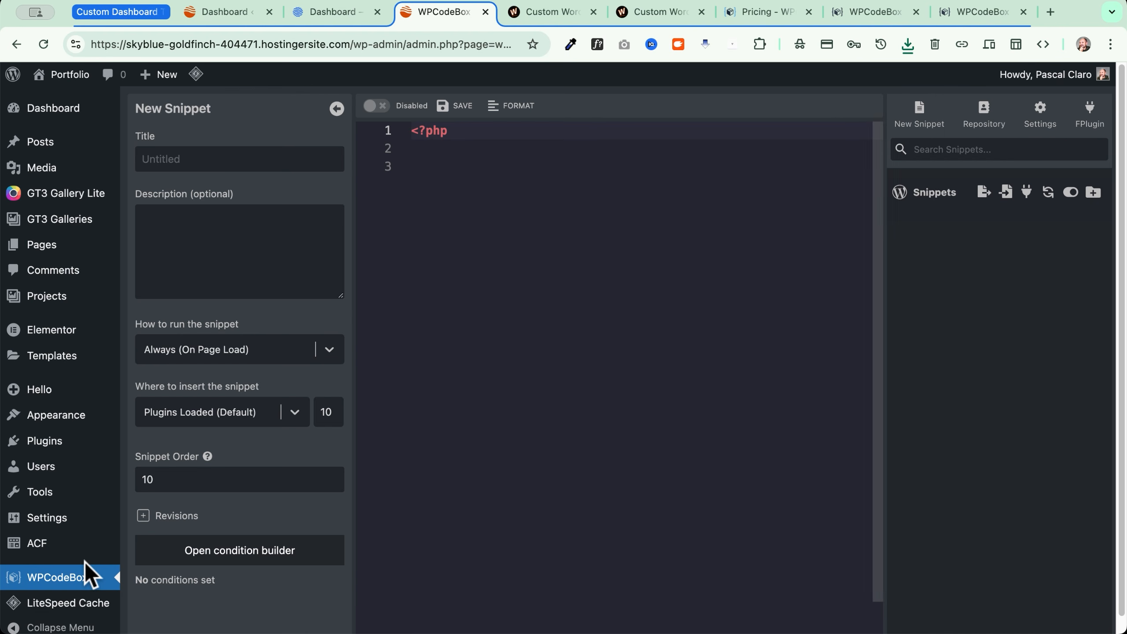
pyautogui.click(1040, 129)
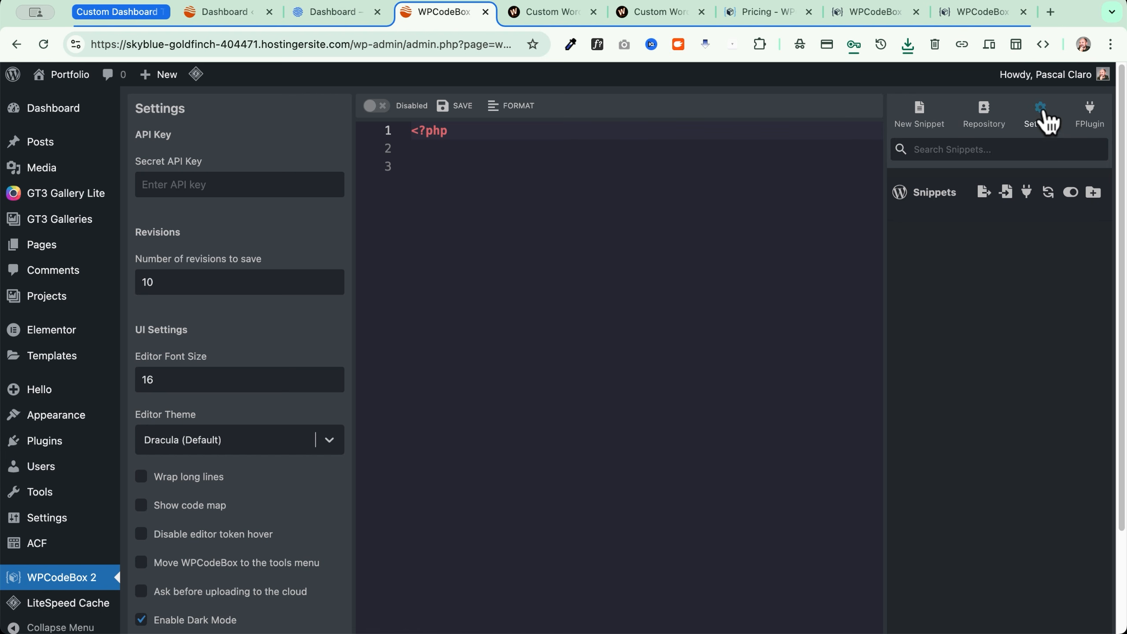
pyautogui.click(182, 185)
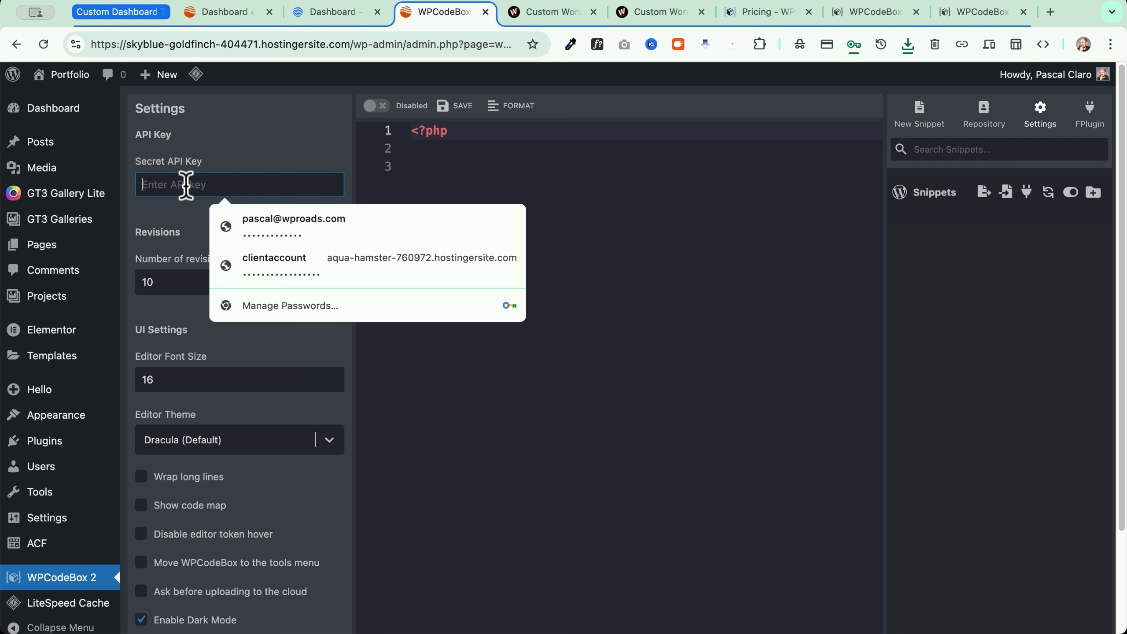
pyautogui.press('super+v')
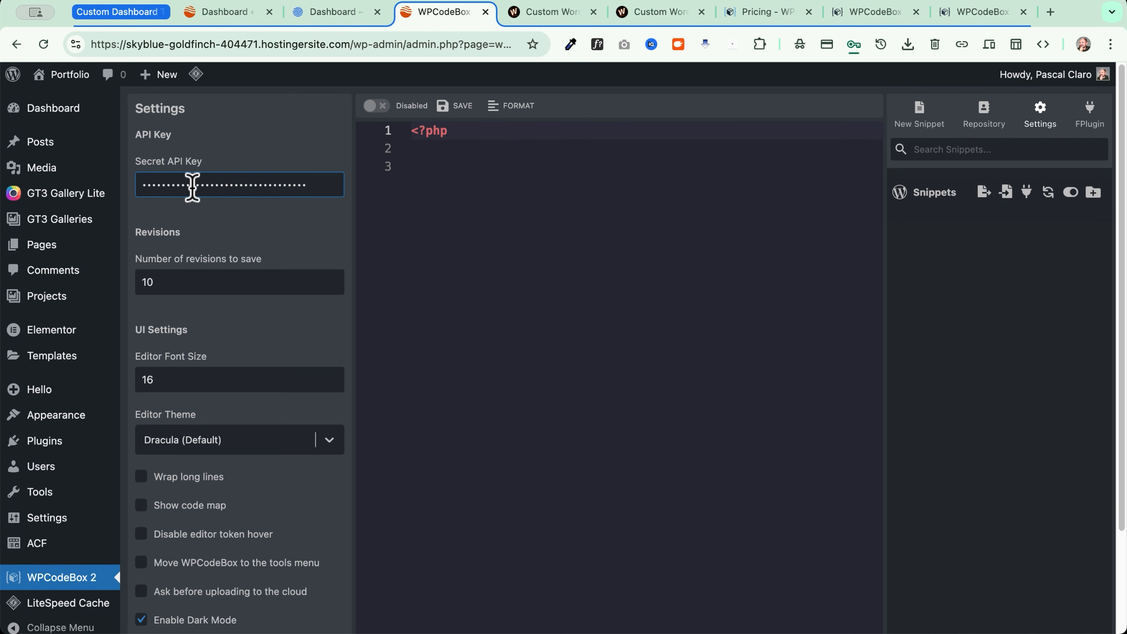
pyautogui.scroll(-5, 241, 279)
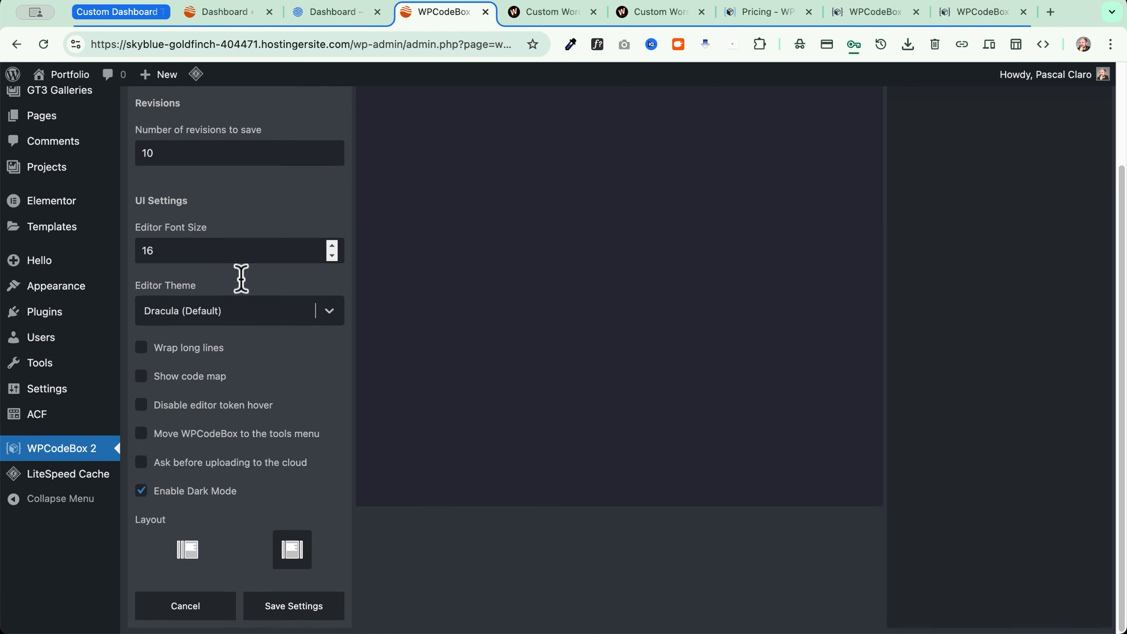
pyautogui.click(290, 616)
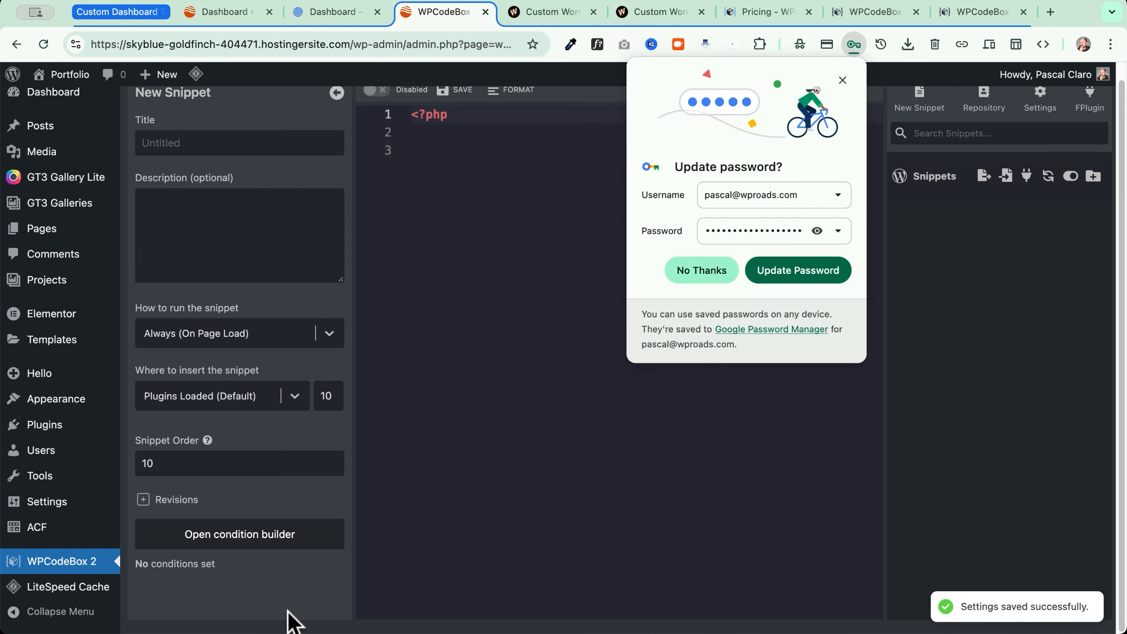
pyautogui.click(842, 79)
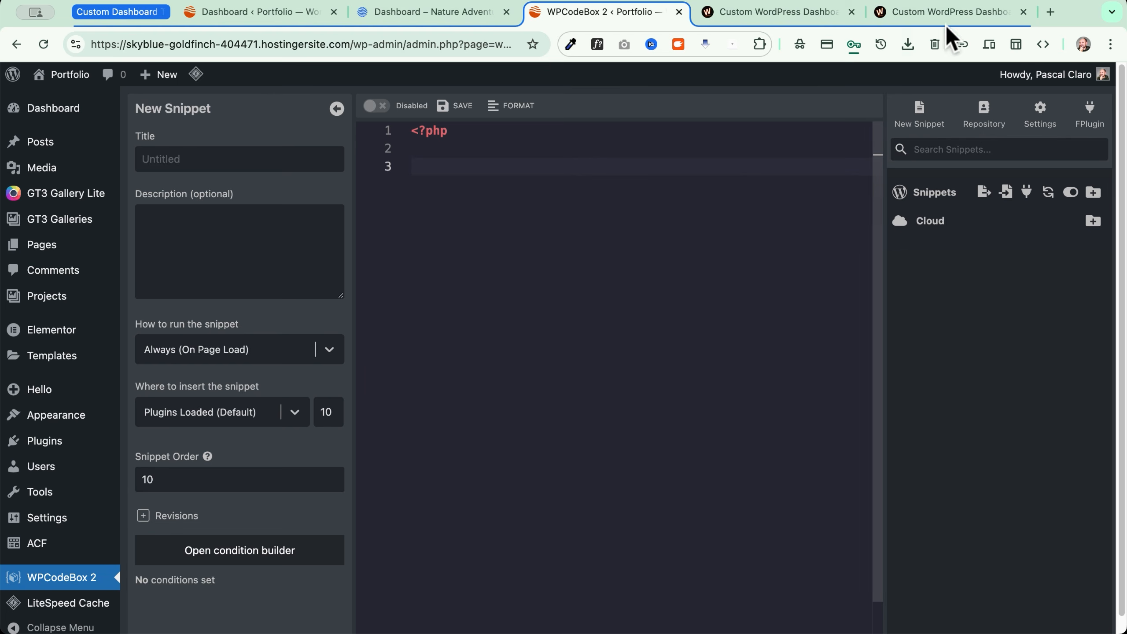
# Copy the PHP snippet for Solution 1 from the Custom WordPress Dashboard tutorial resources page
pyautogui.click(952, 8)
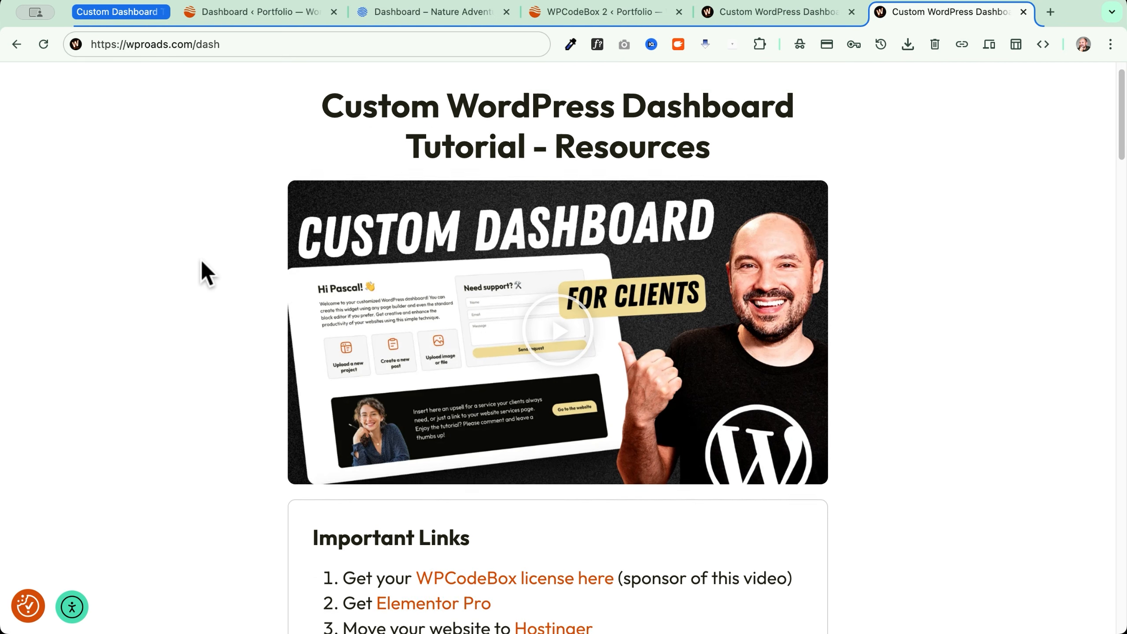
pyautogui.scroll(-14, 202, 262)
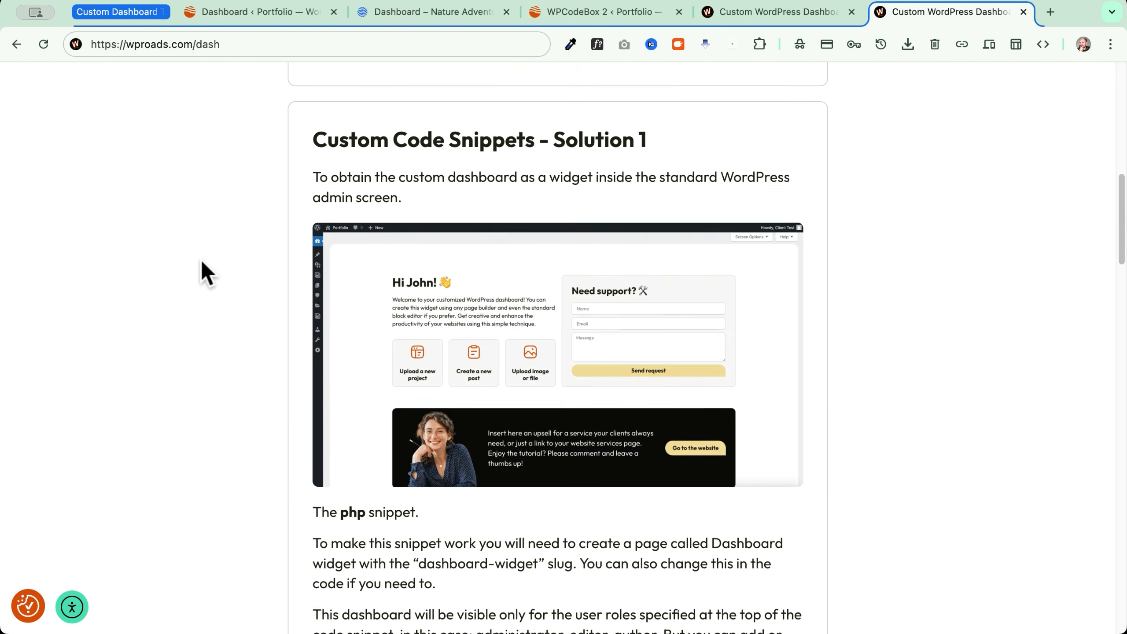
pyautogui.scroll(-2, 202, 263)
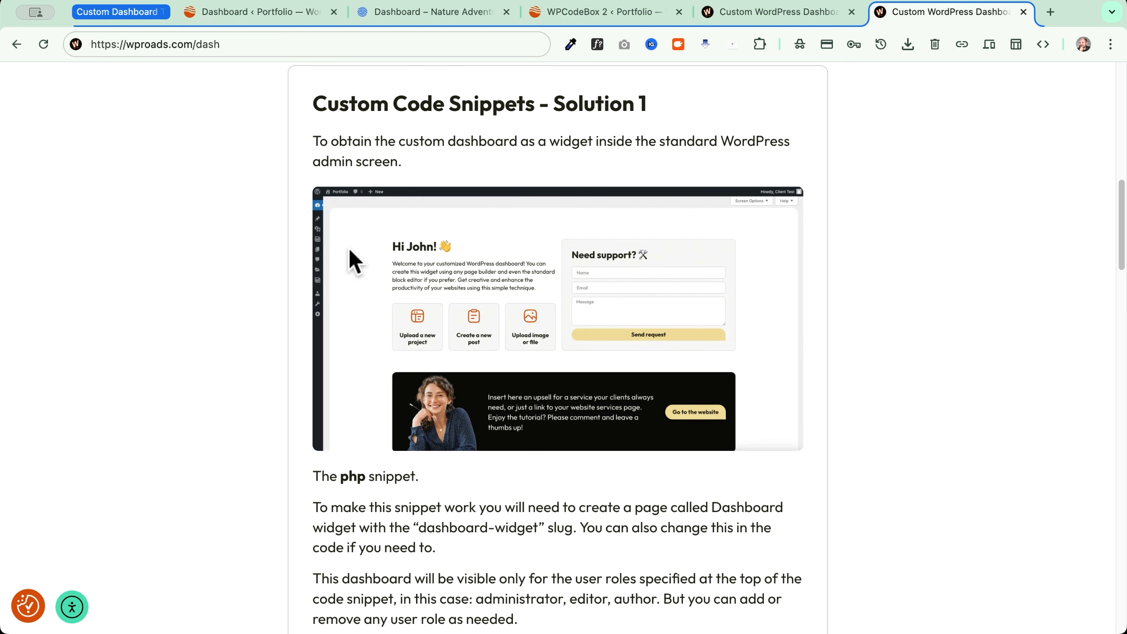
pyautogui.scroll(-8, 352, 289)
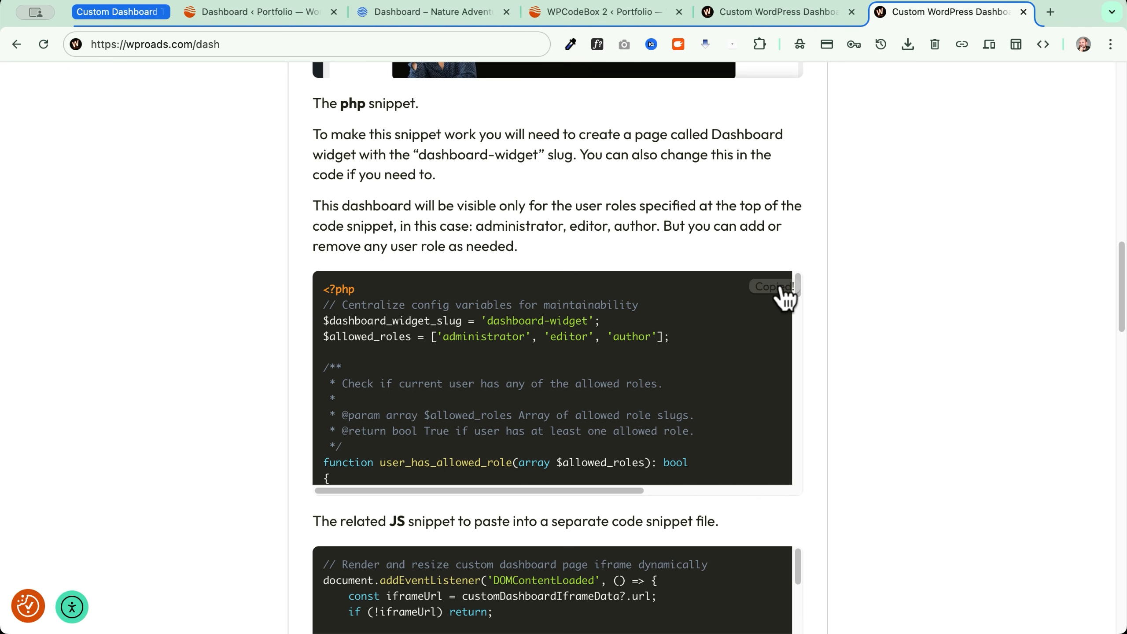
# Replace the default code in the new WPCodeBox snippet with the copied PHP code, keeping a single opening <?php tag
pyautogui.click(577, 13)
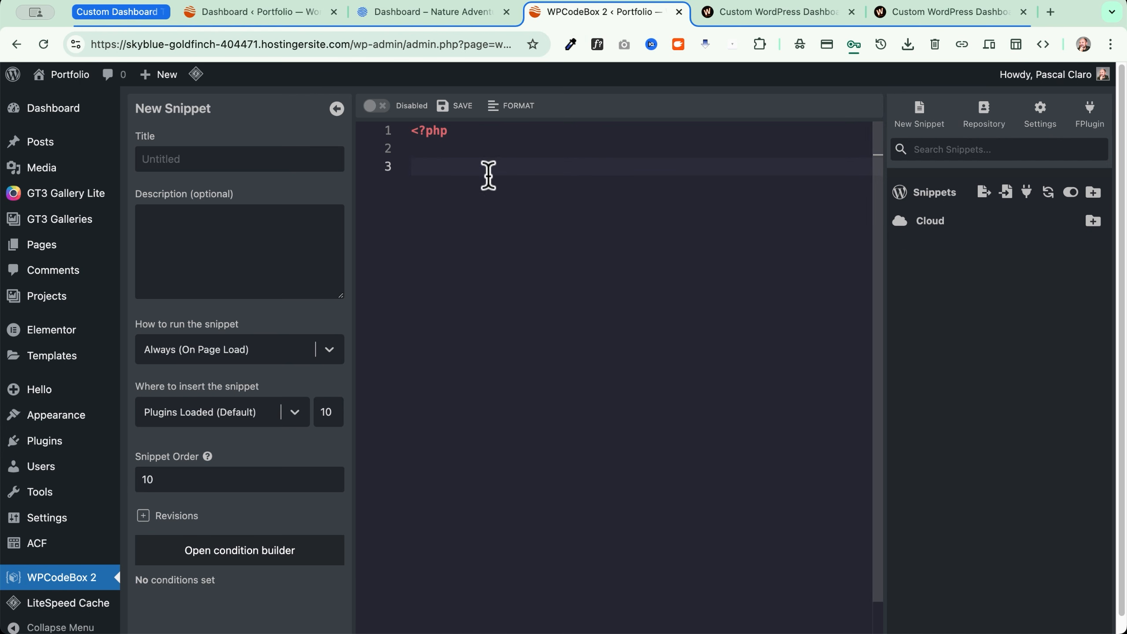
pyautogui.moveTo(429, 165); pyautogui.dragTo(408, 129)
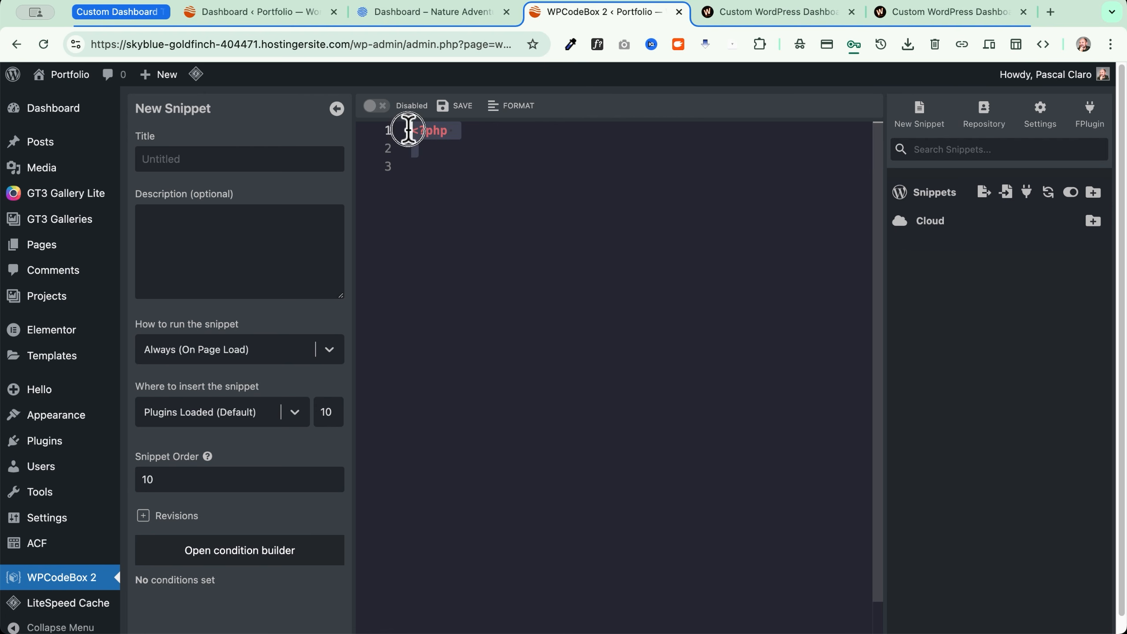
pyautogui.press('BackSpace')
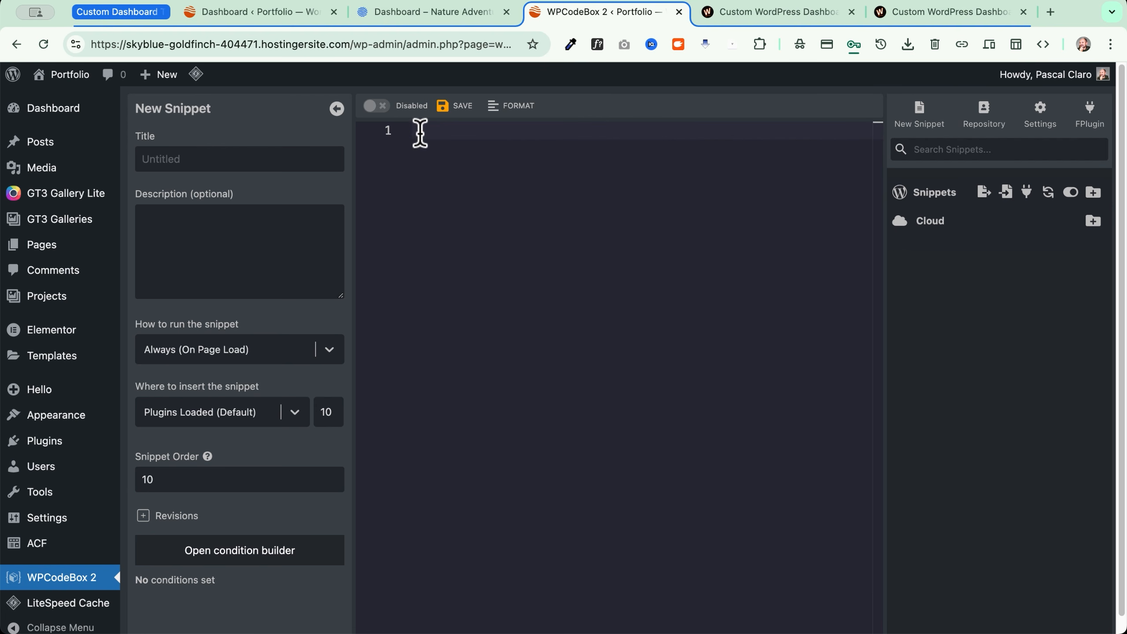
pyautogui.press('super+v')
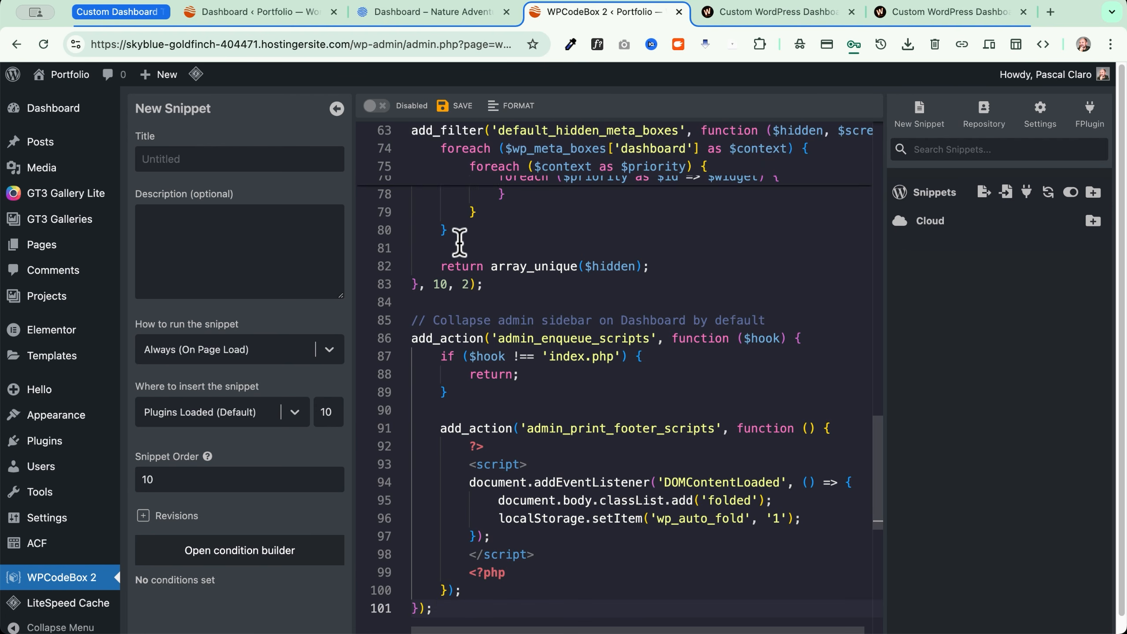
pyautogui.scroll(10, 460, 241)
pyautogui.moveTo(457, 130); pyautogui.dragTo(402, 131)
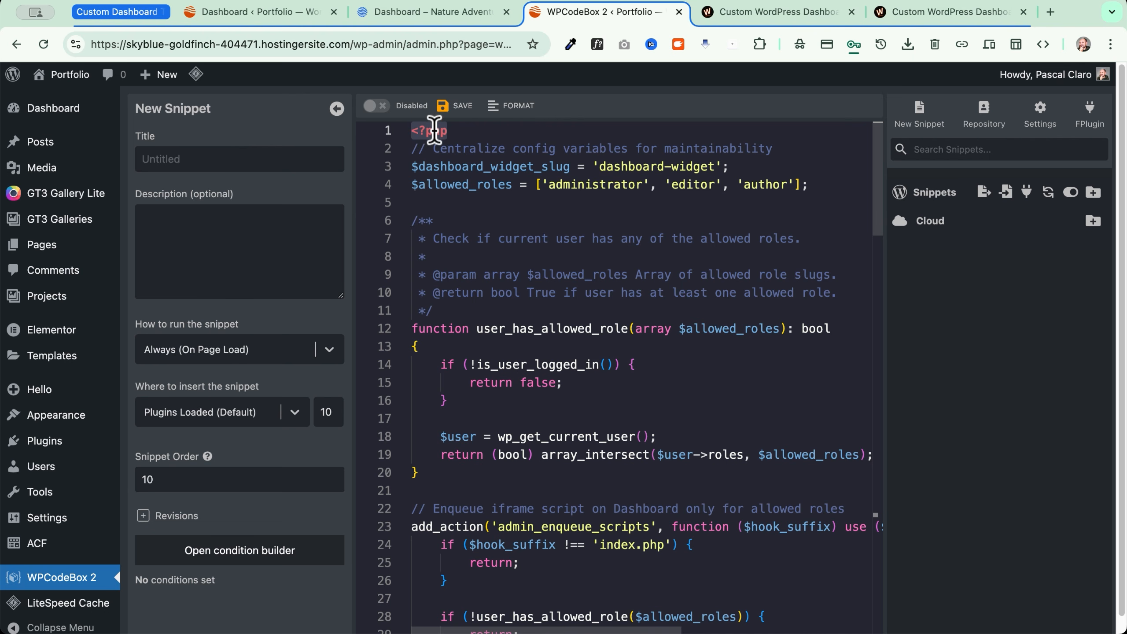
pyautogui.click(447, 131)
# Title the new snippet "Custom dashboard widget"
pyautogui.click(184, 158)
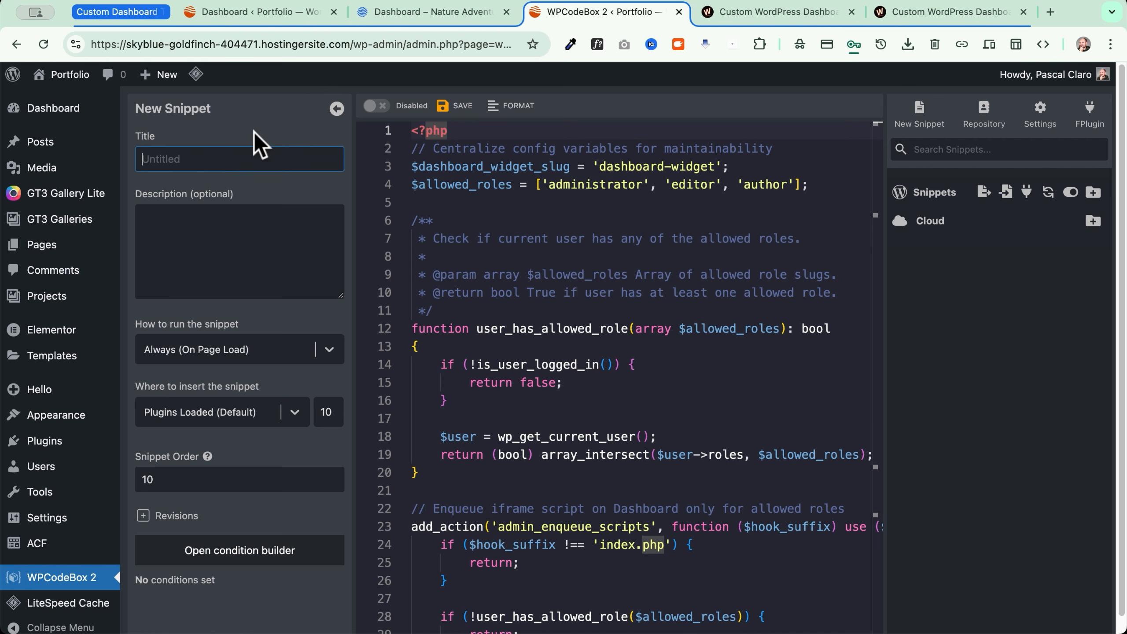
pyautogui.write('Custom dashboard widget')
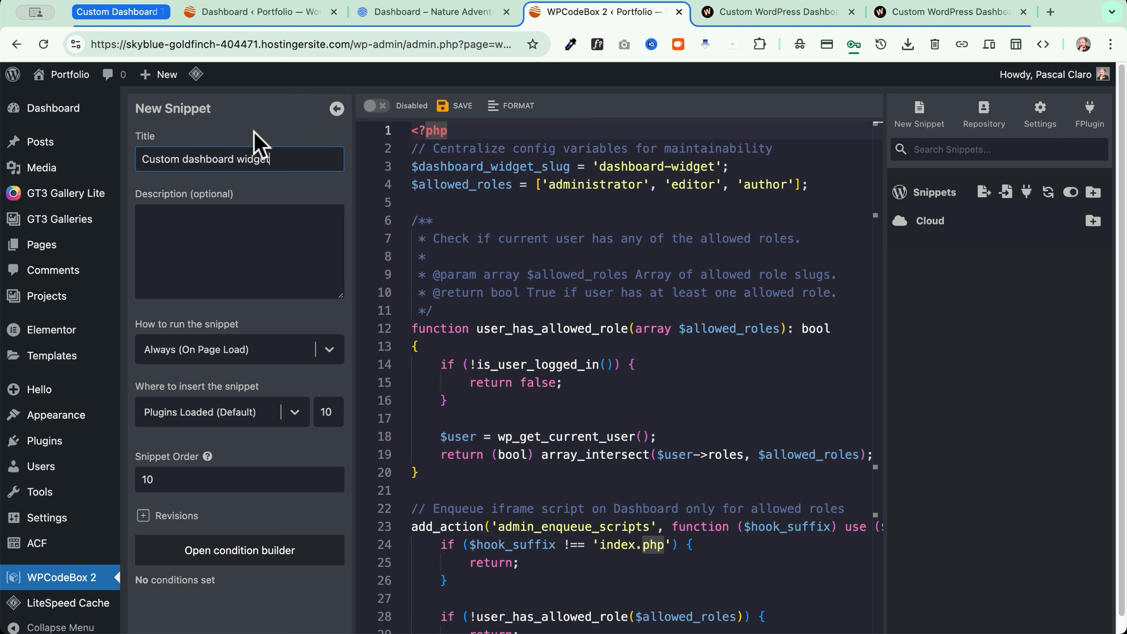
pyautogui.click(220, 233)
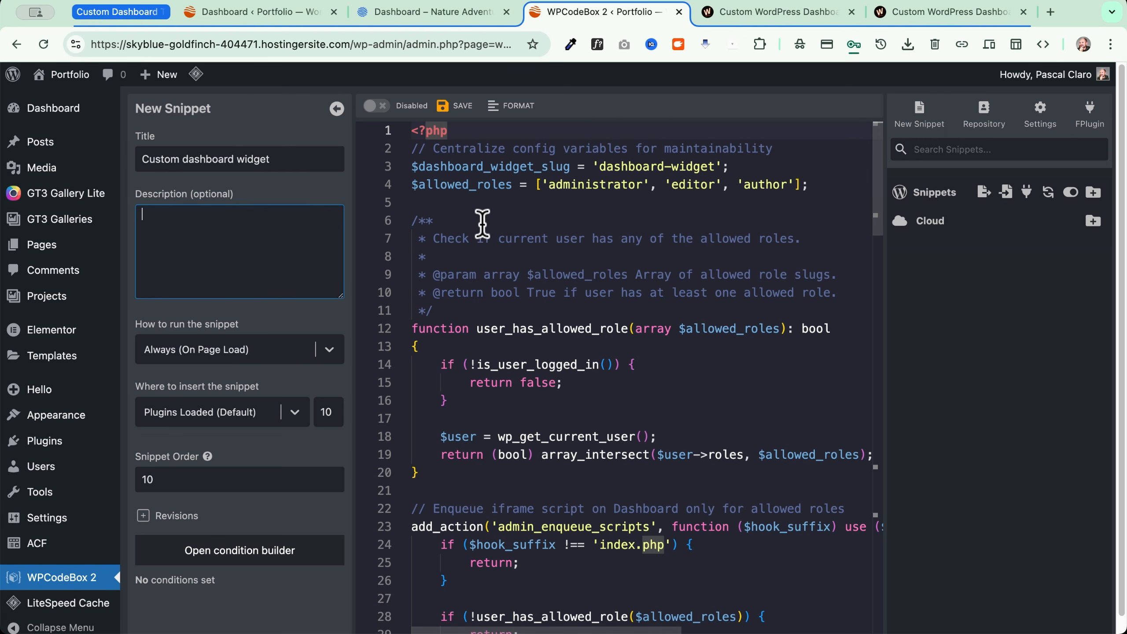
# Save the "Custom dashboard widget" PHP snippet, enable it and save it again
pyautogui.click(453, 108)
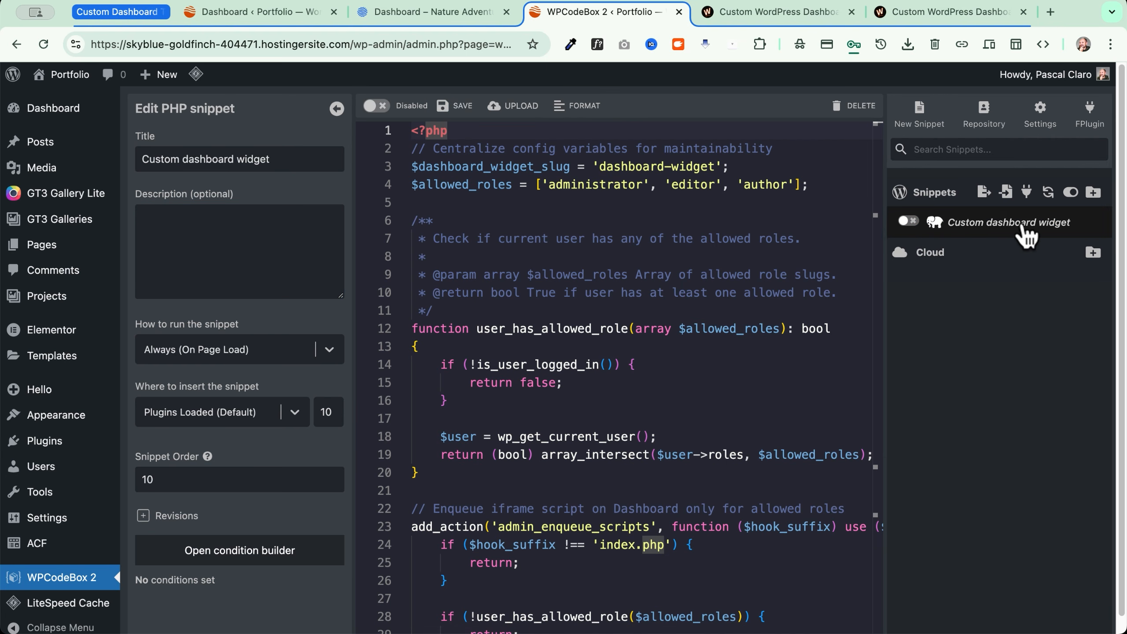
pyautogui.click(1071, 194)
pyautogui.click(1071, 195)
pyautogui.click(1071, 194)
pyautogui.click(1071, 195)
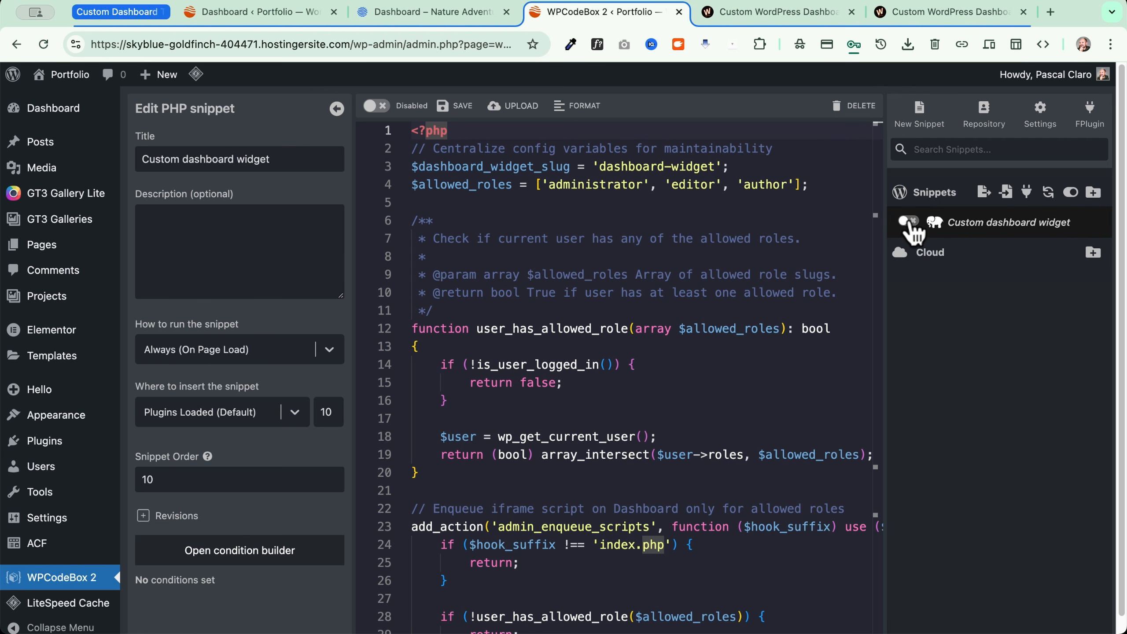
pyautogui.click(382, 110)
pyautogui.click(465, 117)
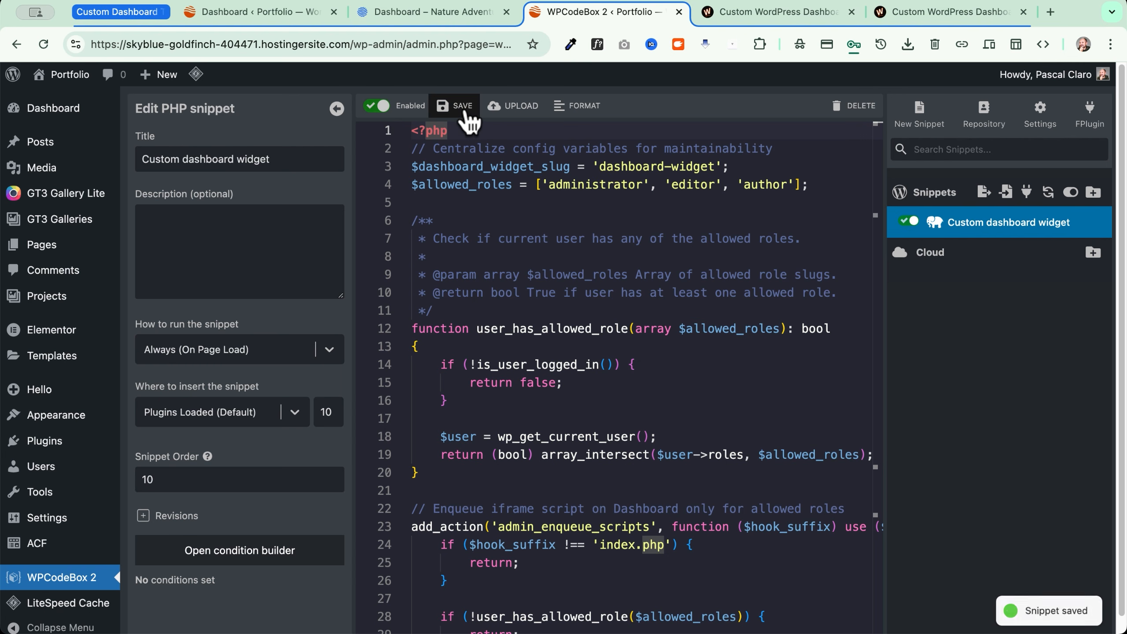
# Create a new WPCodeBox snippet and set its type to JavaScript
pyautogui.click(917, 116)
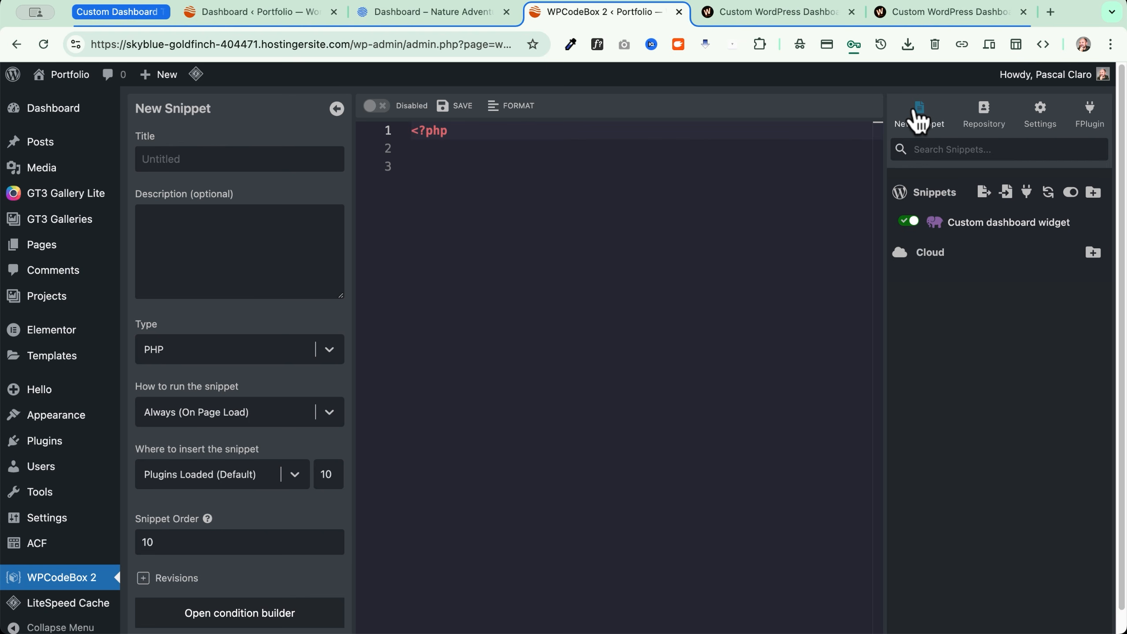
pyautogui.click(208, 344)
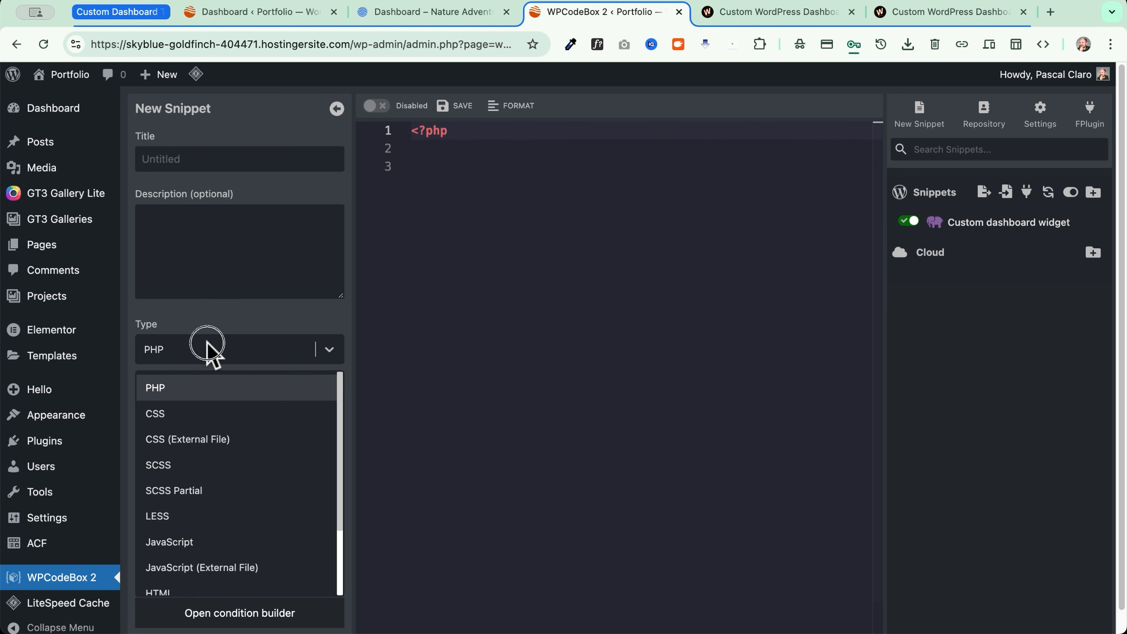
pyautogui.click(186, 549)
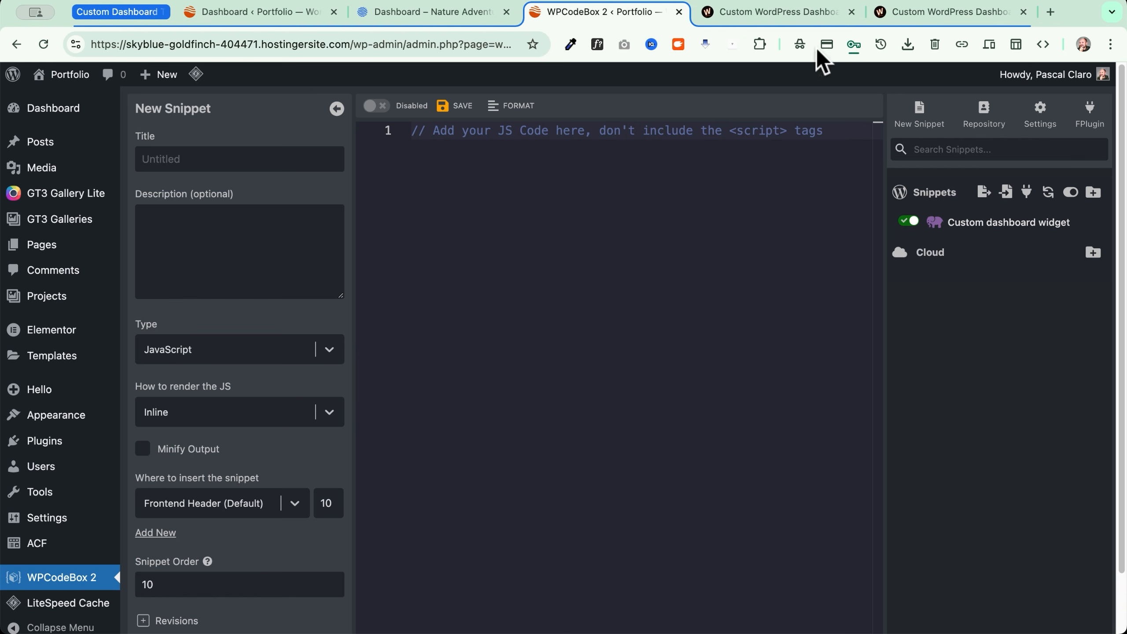
# Copy the related JS snippet for Solution 1 from the tutorial resources page at wproads.com/dash
pyautogui.click(944, 15)
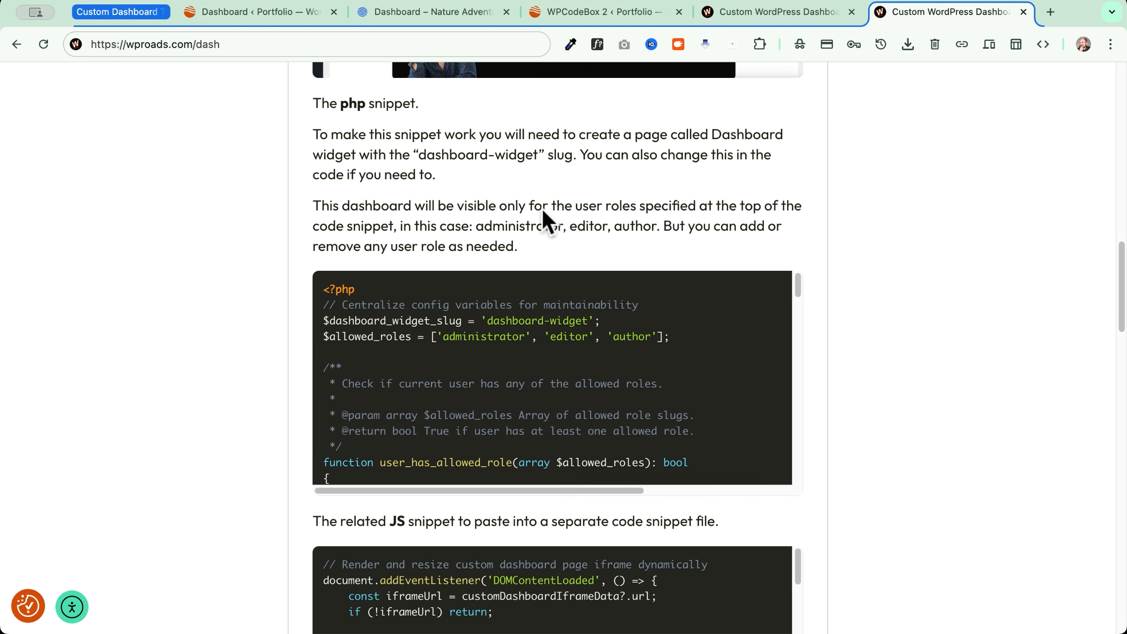
pyautogui.scroll(-5, 546, 218)
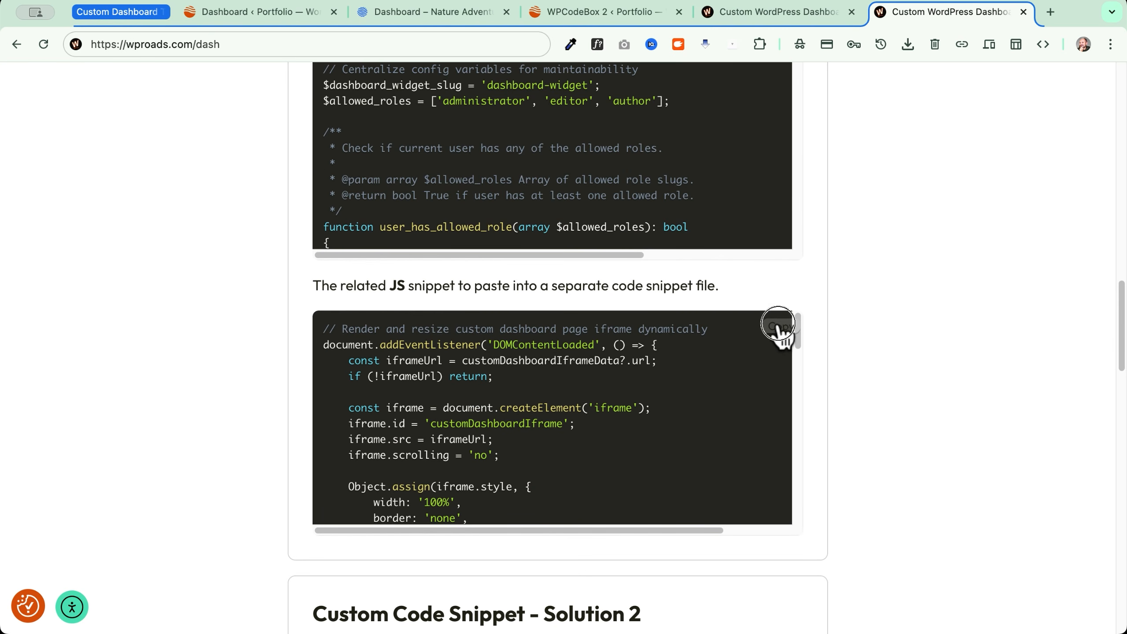
pyautogui.click(780, 329)
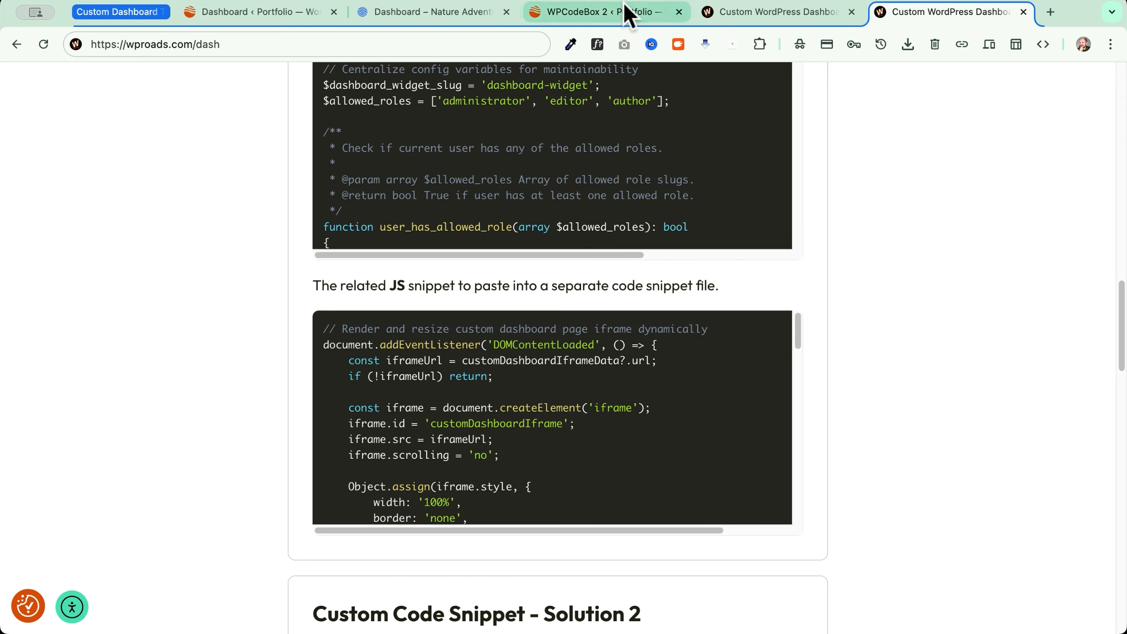
# Replace the default comment in the new WPCodeBox JavaScript snippet with the copied JS code
pyautogui.click(577, 13)
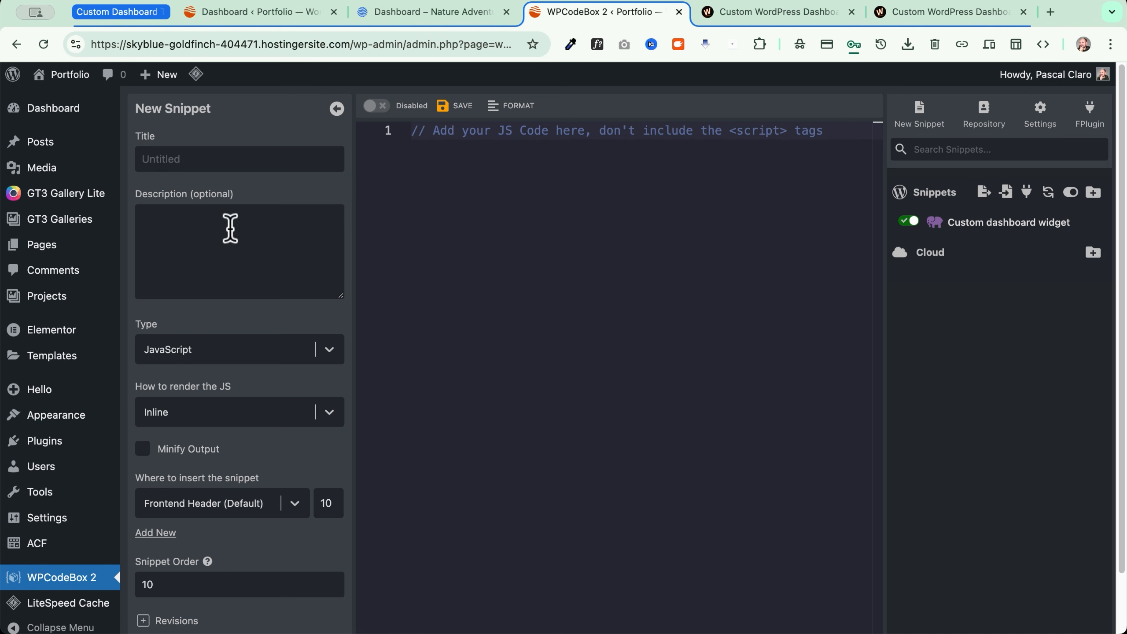
pyautogui.tripleClick(428, 127)
pyautogui.press('BackSpace')
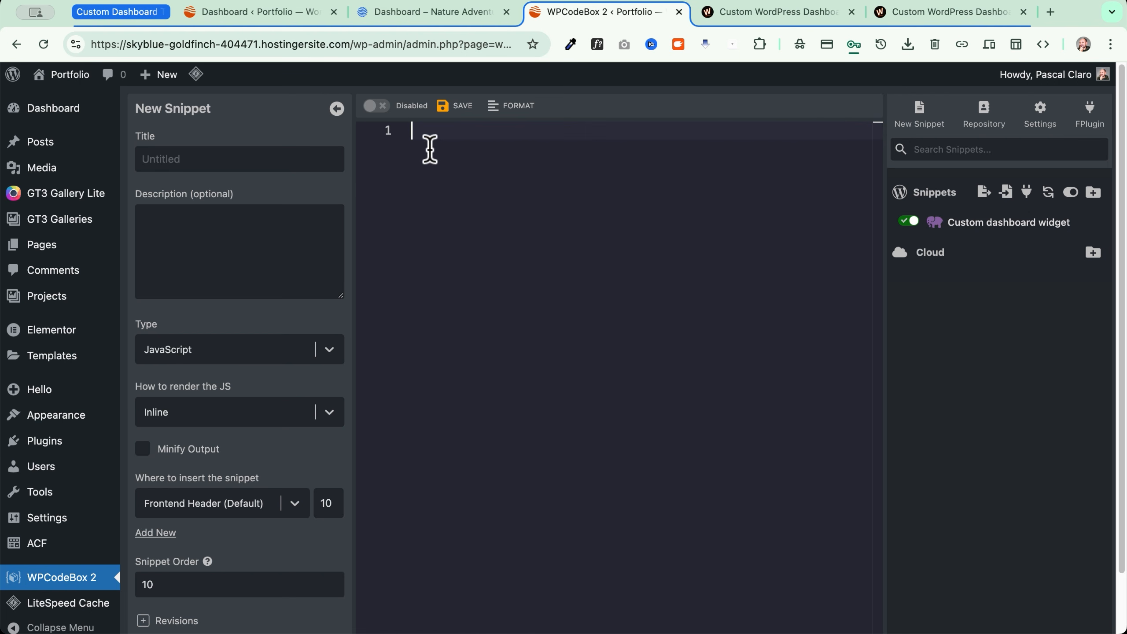
pyautogui.press('super+v')
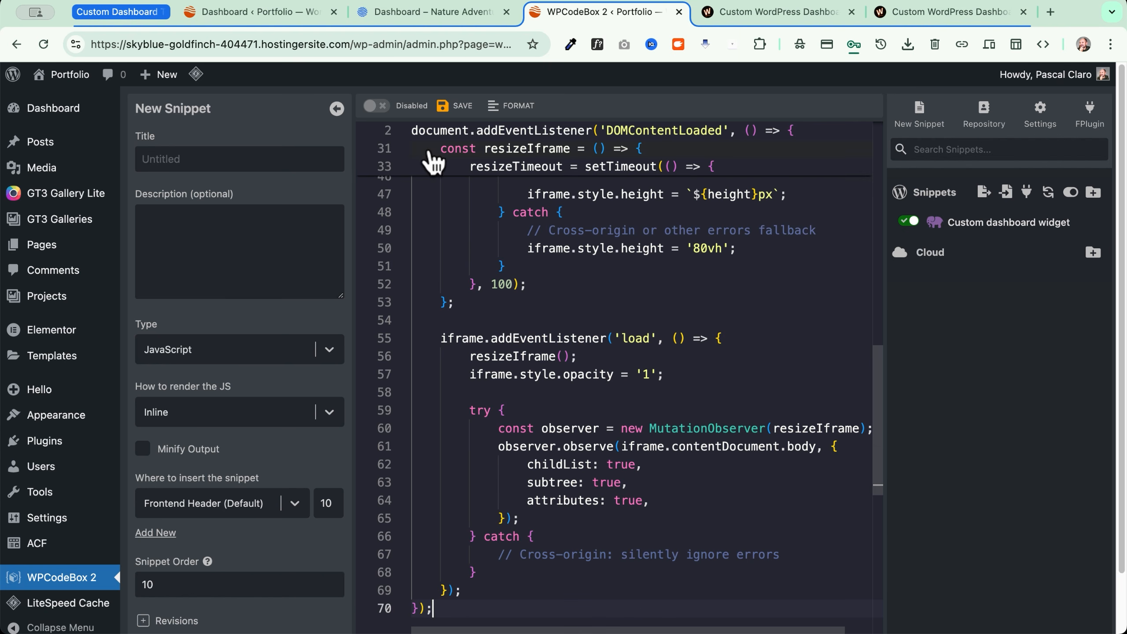
pyautogui.scroll(10, 515, 305)
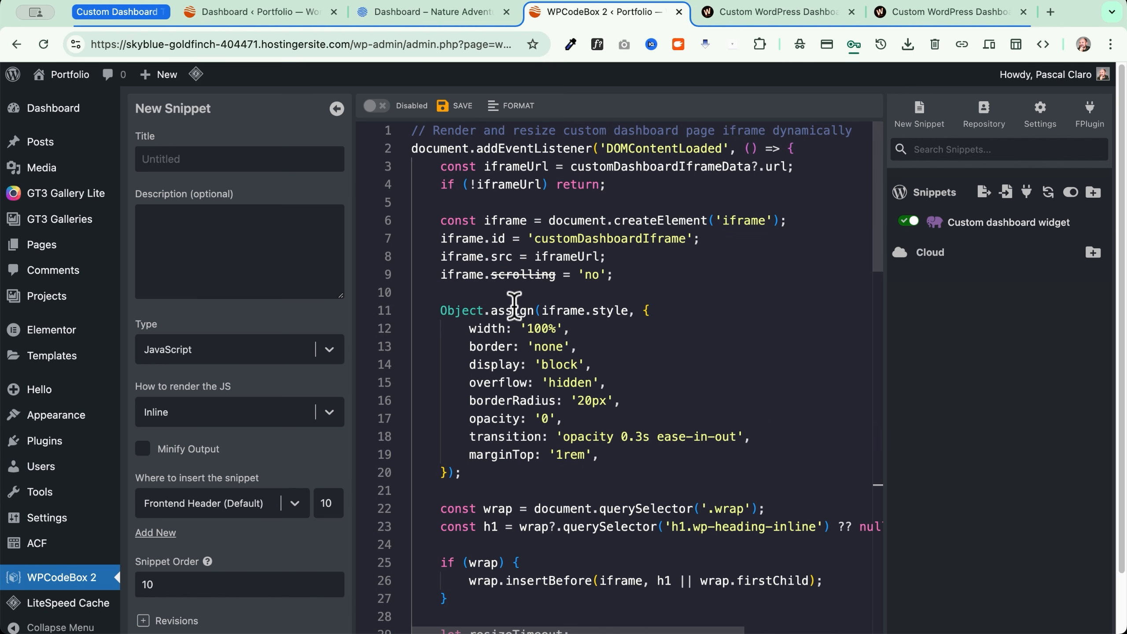
# Title the JavaScript snippet "Custom dashboard widget" and save it
pyautogui.click(186, 161)
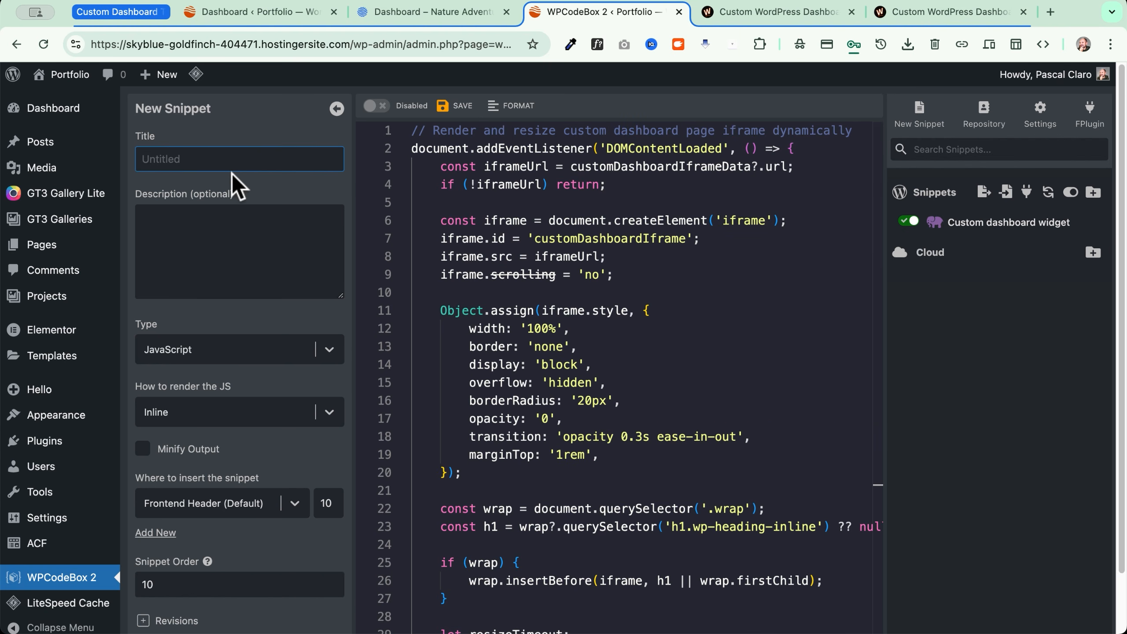
pyautogui.write('Custom dashboard widget')
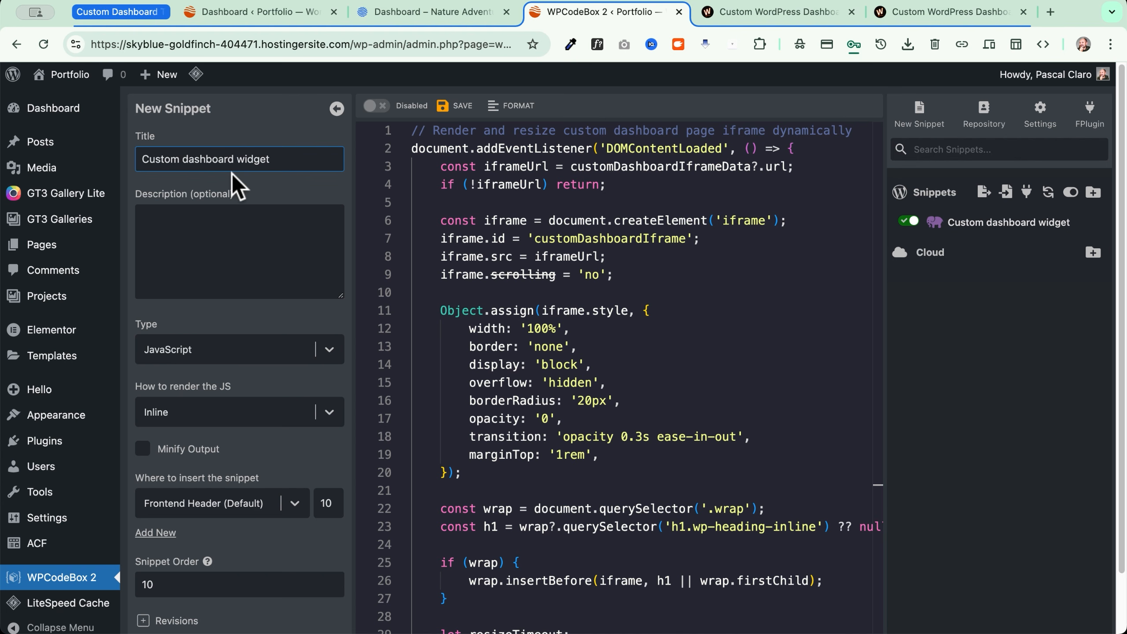
pyautogui.click(457, 106)
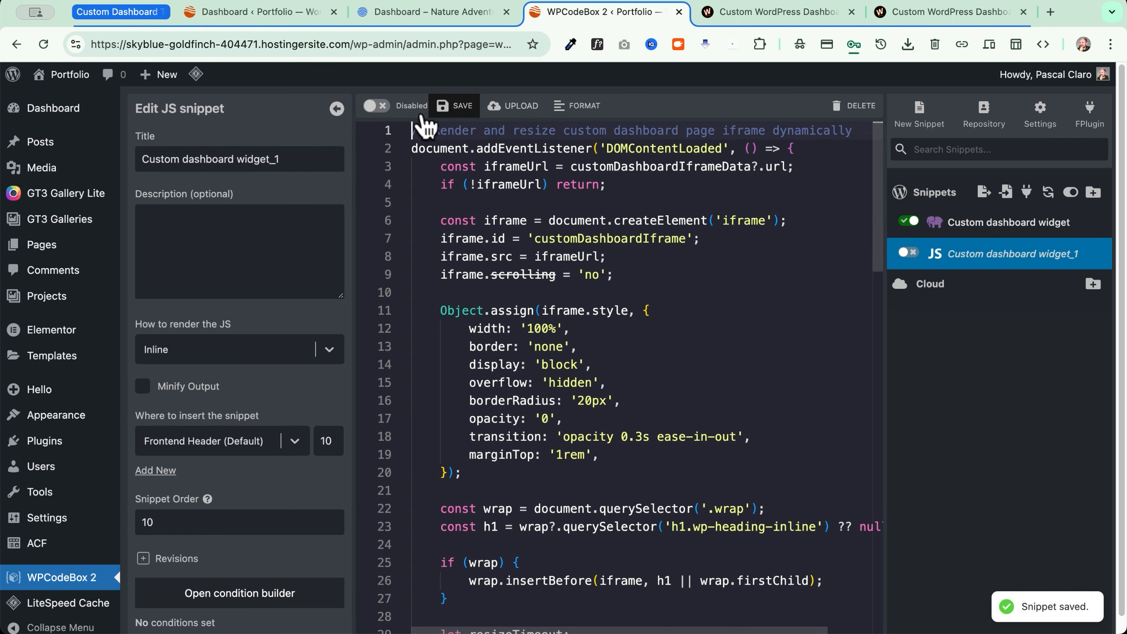
# Set the JavaScript snippet to render as an External File with the Defer script tag option
pyautogui.moveTo(60, 219)
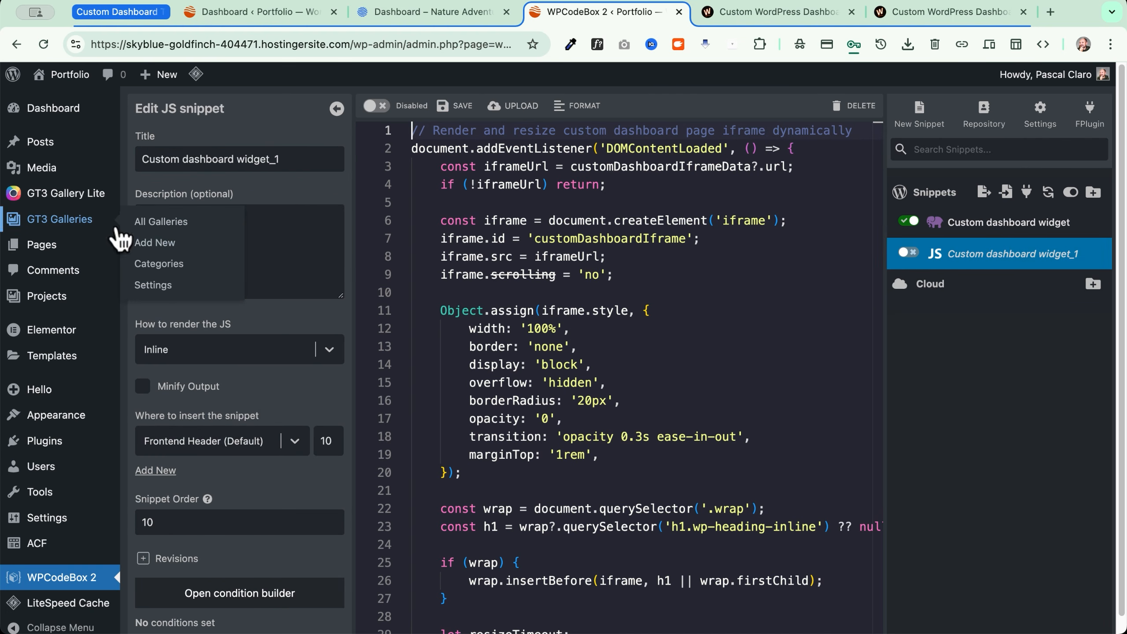
pyautogui.click(198, 355)
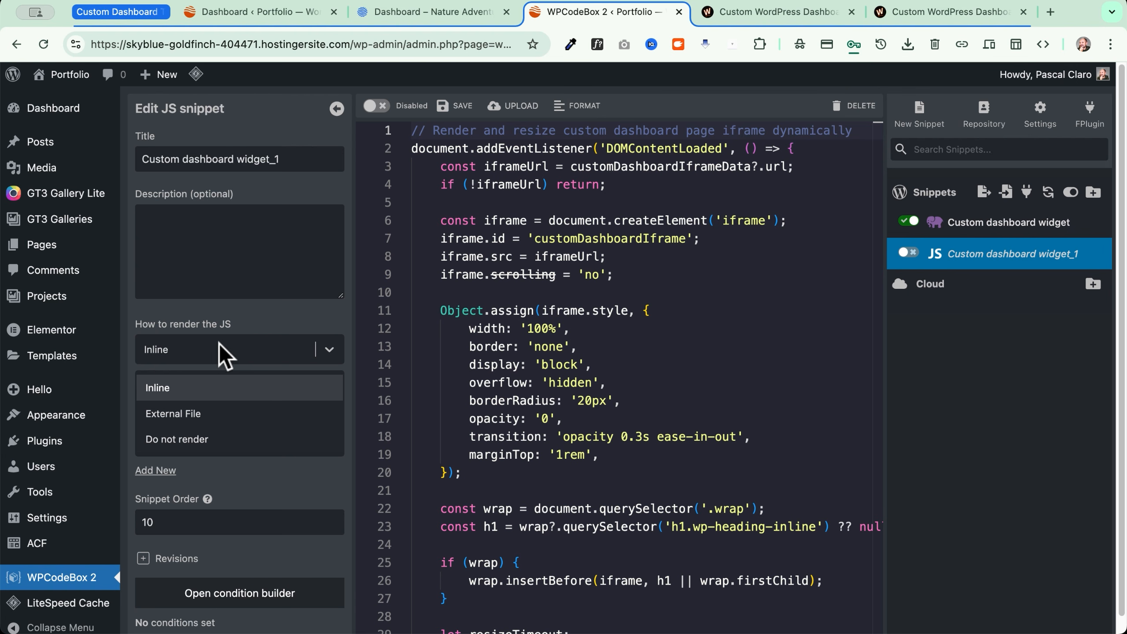
pyautogui.click(203, 418)
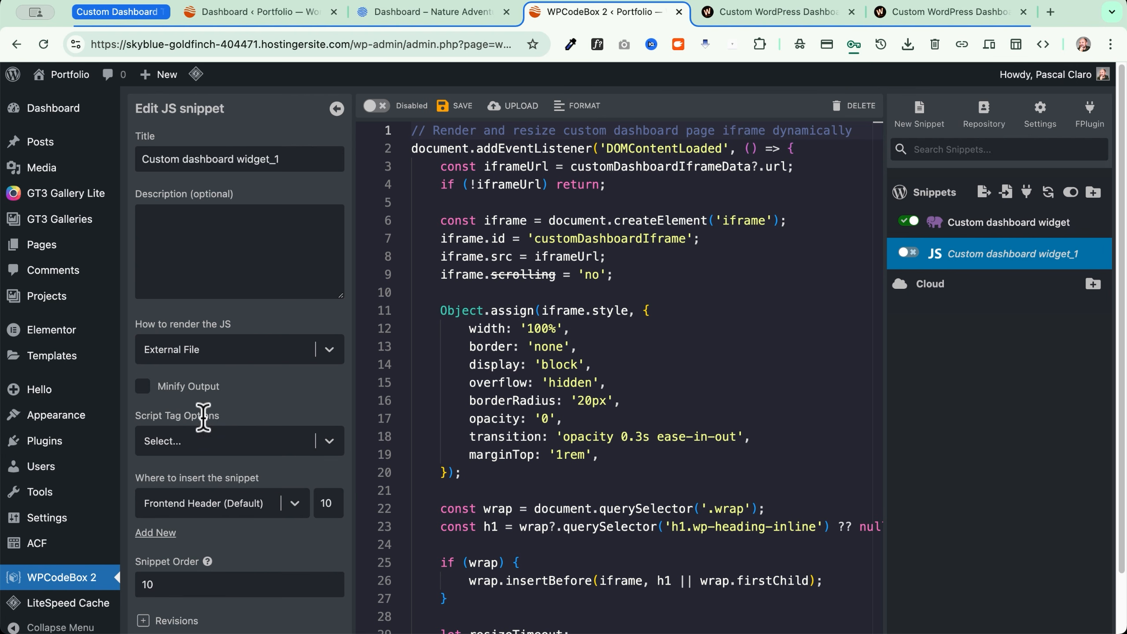
pyautogui.click(187, 440)
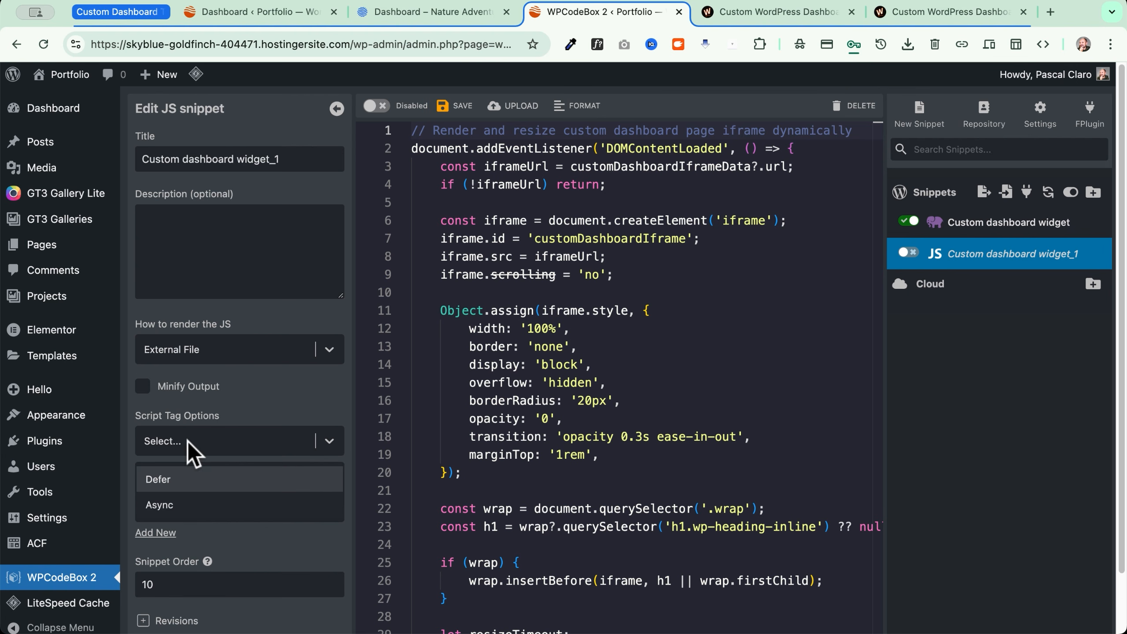
pyautogui.click(162, 480)
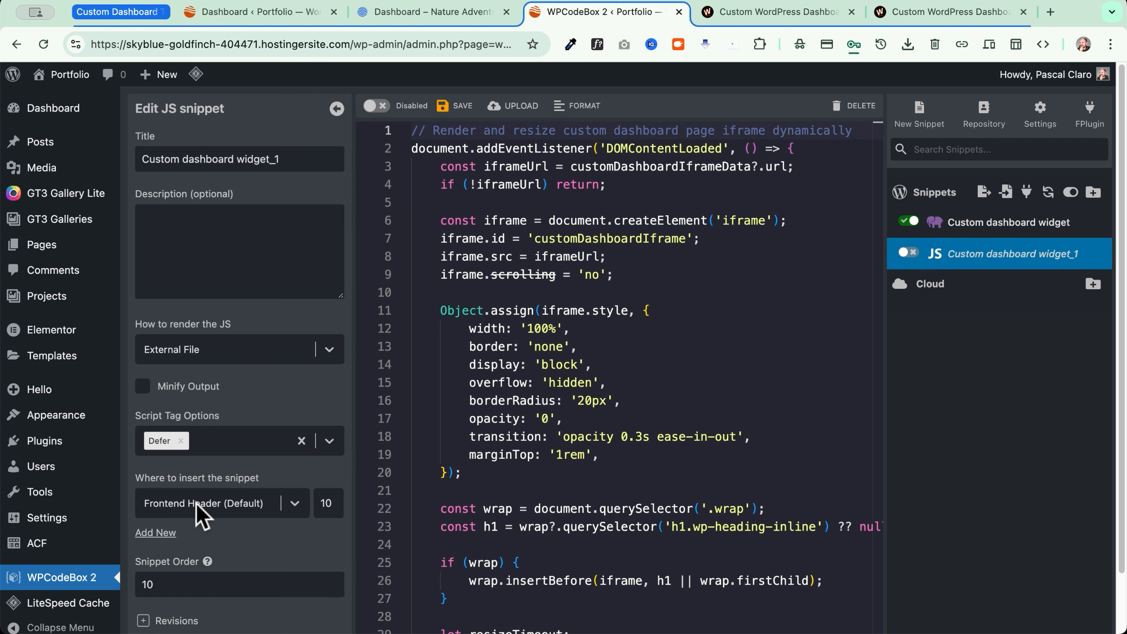
# Set the JavaScript snippet's insertion point to WP Admin Header and save the snippet
pyautogui.scroll(5, 196, 502)
pyautogui.click(272, 507)
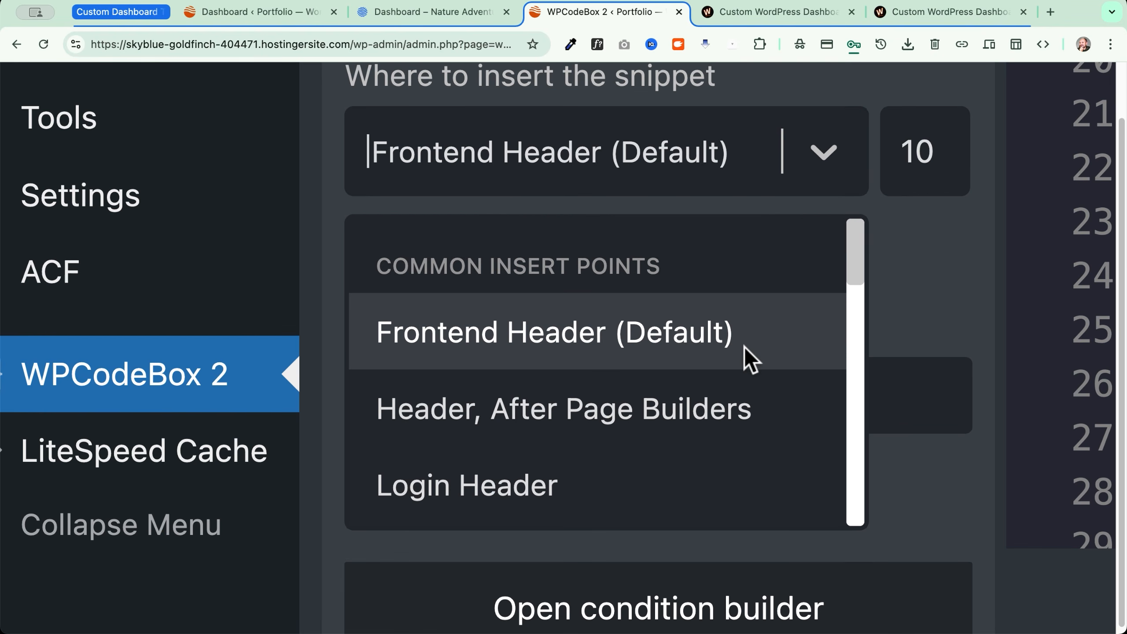
pyautogui.scroll(-3, 596, 429)
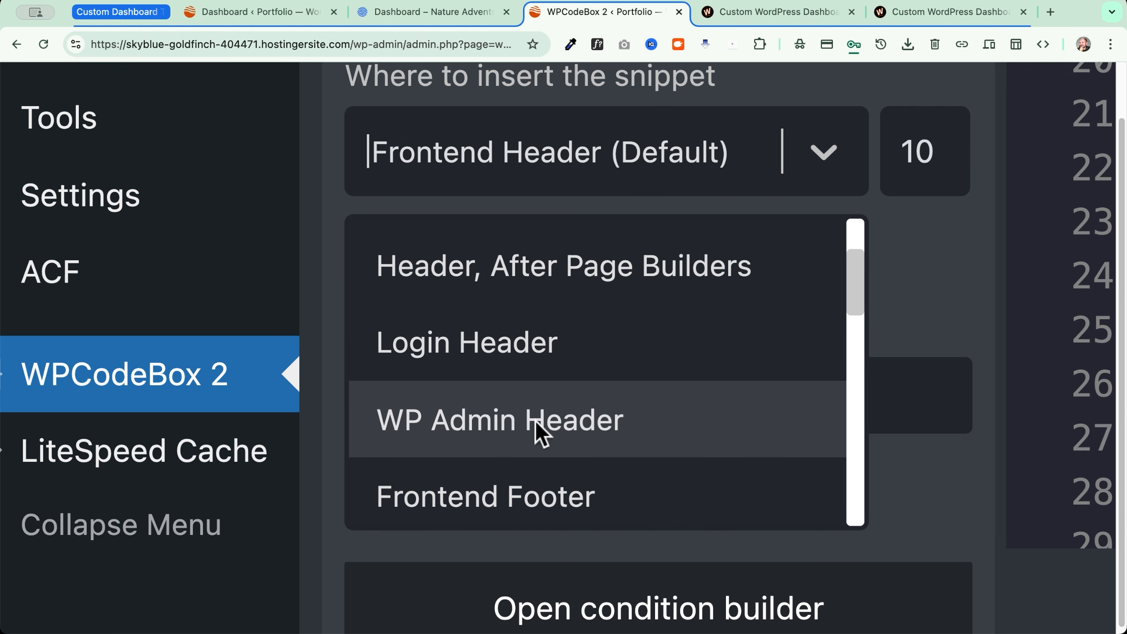
pyautogui.click(530, 424)
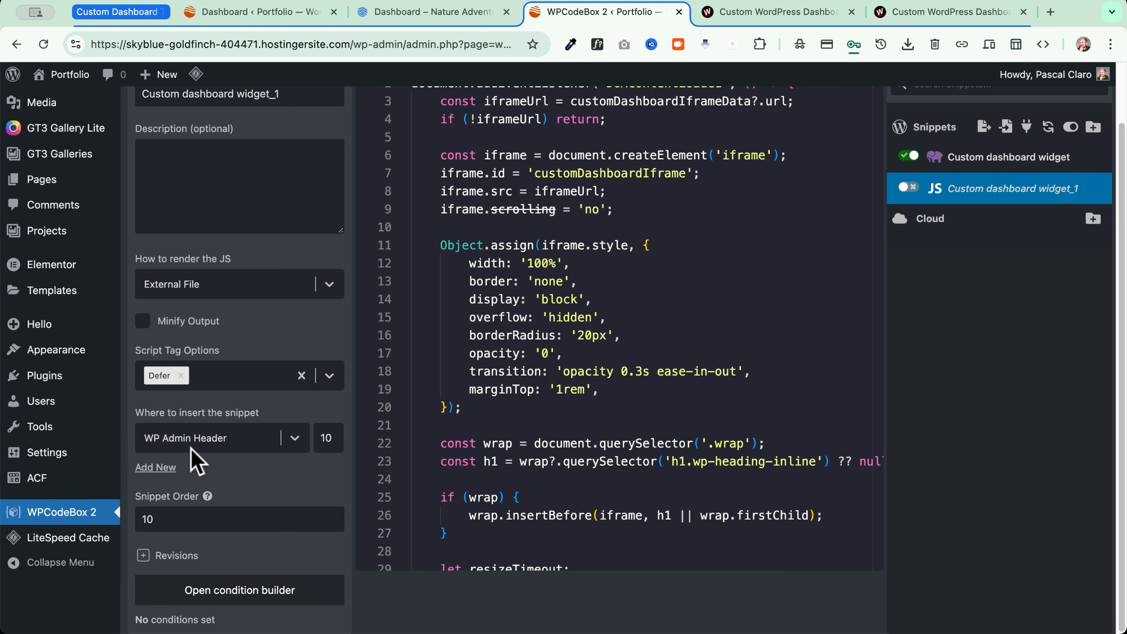
pyautogui.scroll(3, 257, 471)
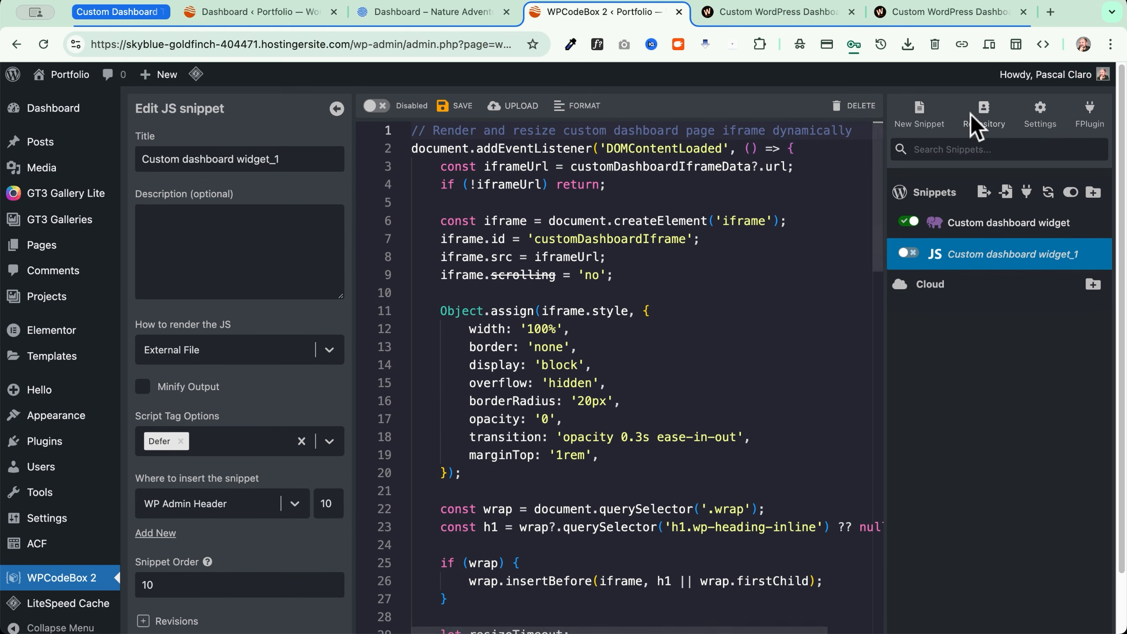
pyautogui.click(449, 107)
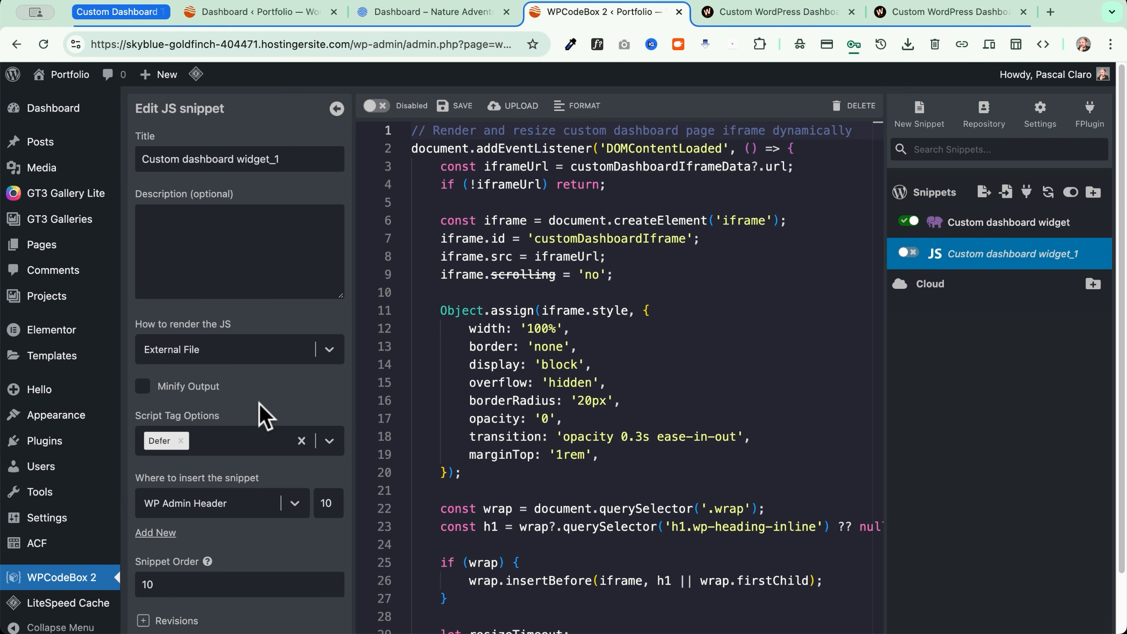
# Enable the JavaScript snippet, rename it "Custom dashboard widget JS" and save it
pyautogui.click(909, 253)
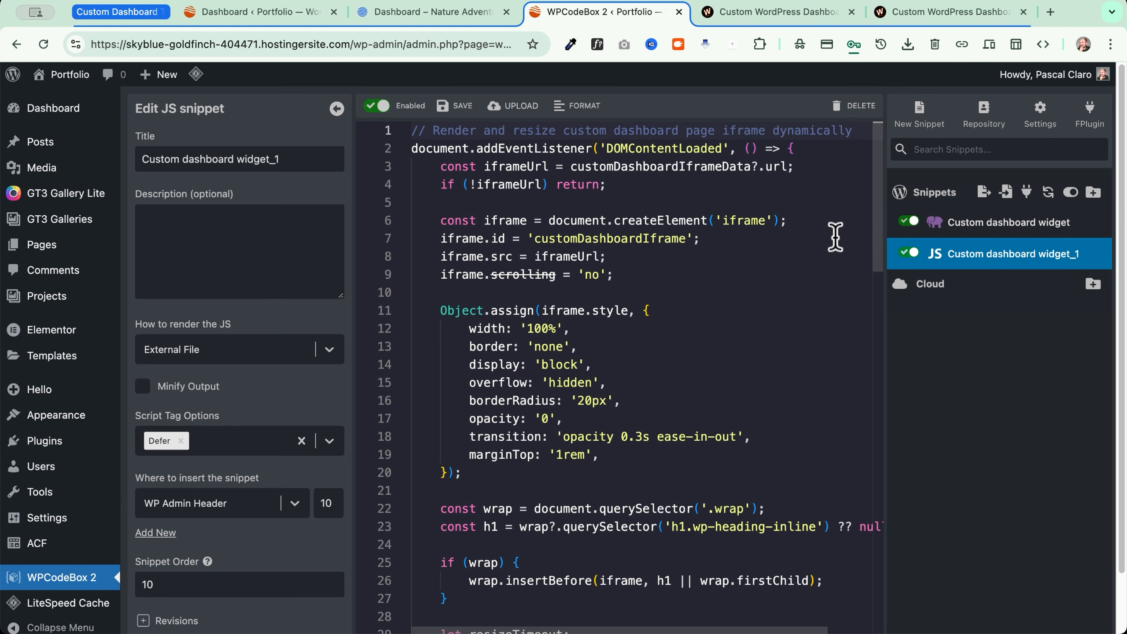
pyautogui.click(983, 257)
pyautogui.click(295, 159)
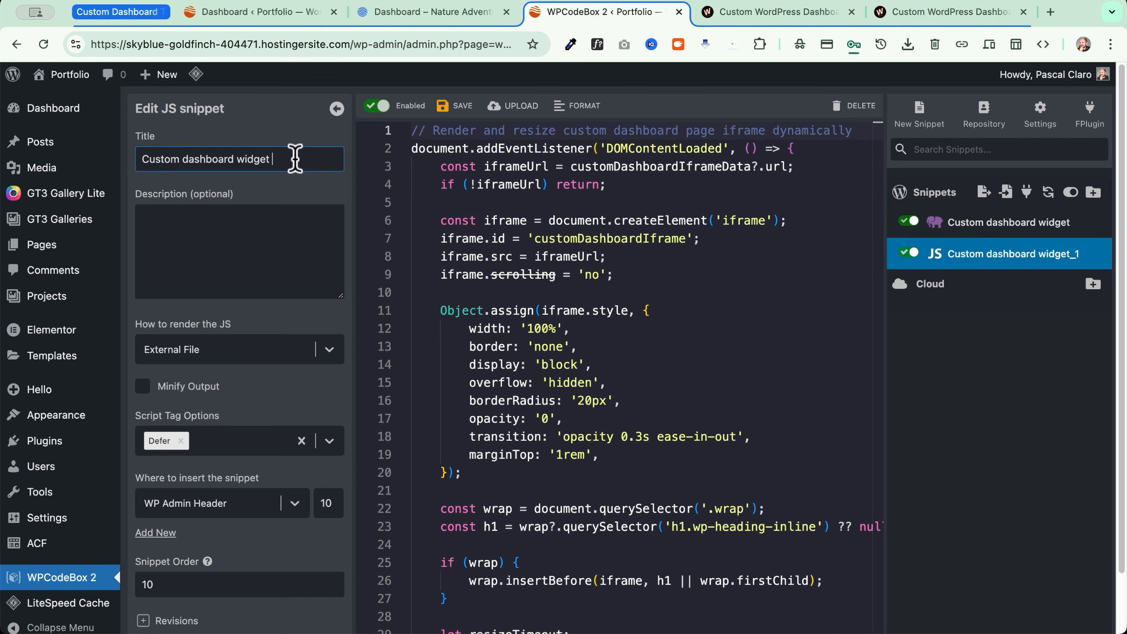
pyautogui.write('JS')
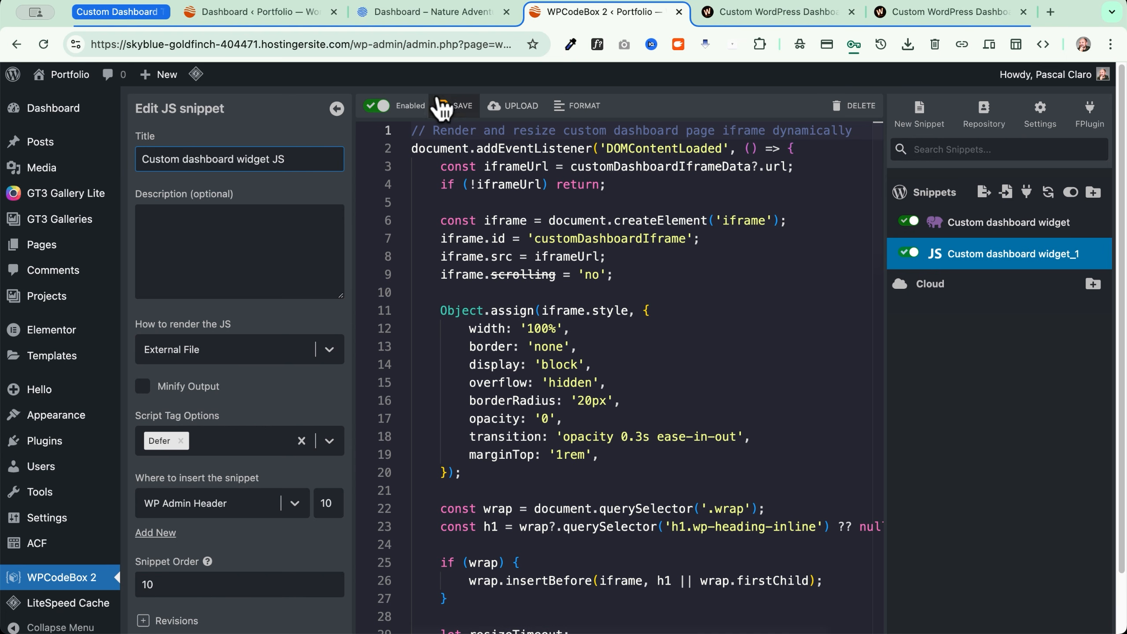
pyautogui.click(446, 107)
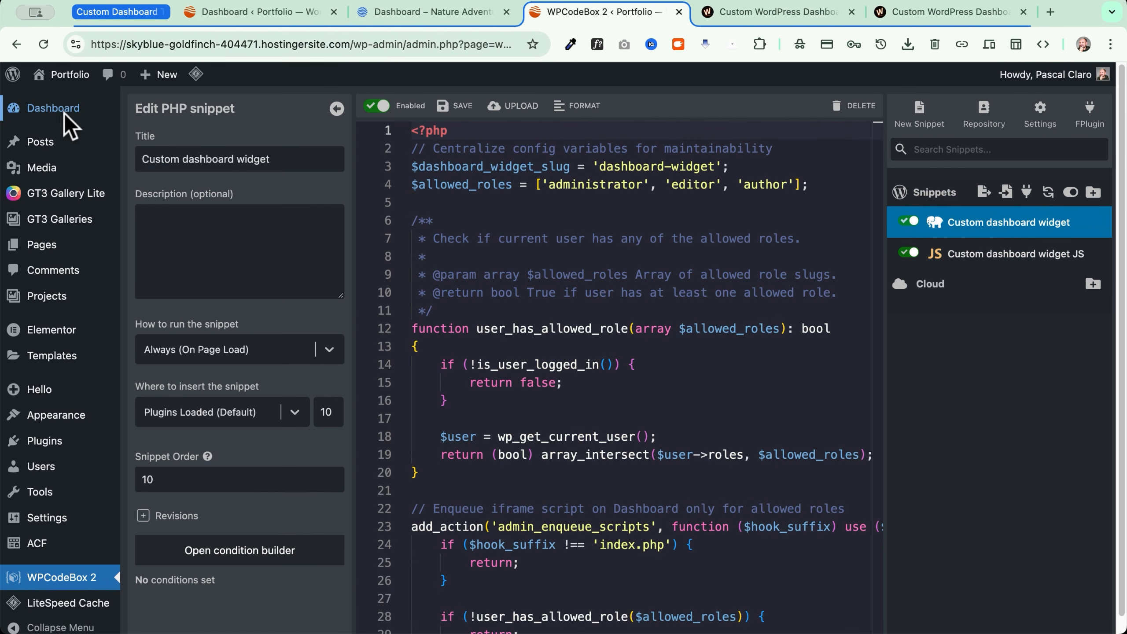
# Open the WordPress dashboard home and examine the content of the embedded custom widget
pyautogui.moveTo(66, 124)
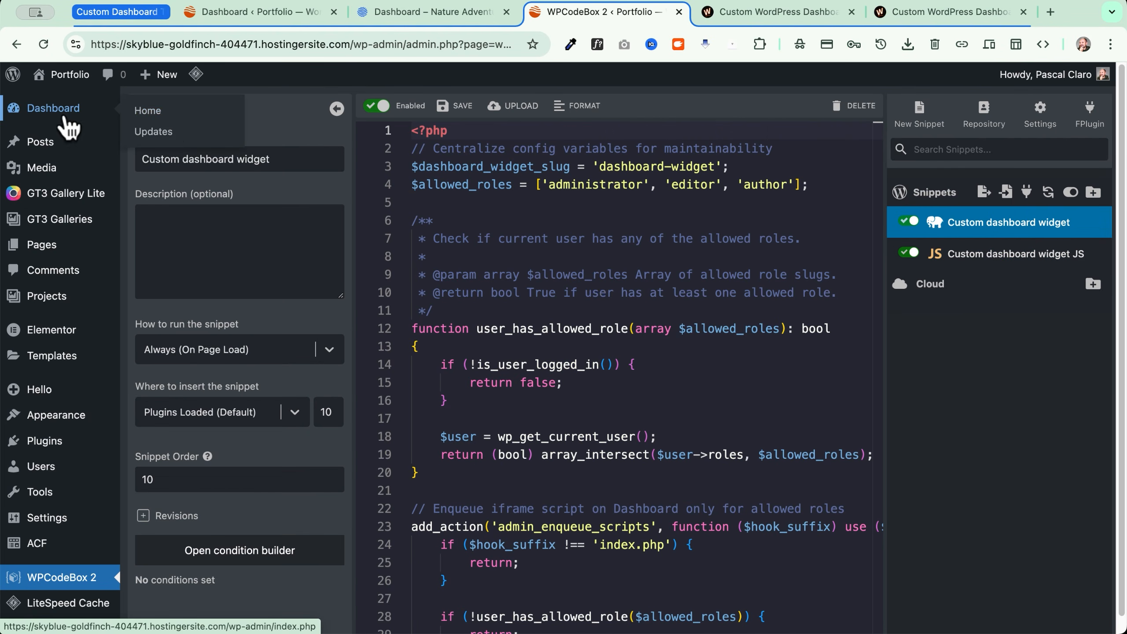
pyautogui.click(162, 112)
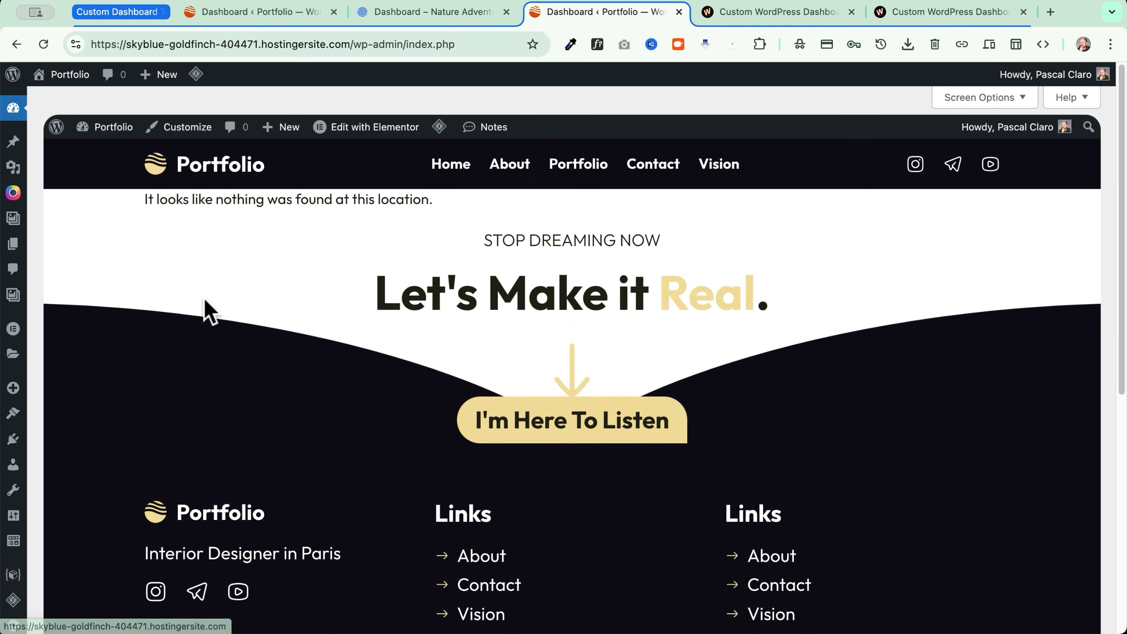
pyautogui.scroll(-5, 204, 298)
pyautogui.scroll(6, 203, 298)
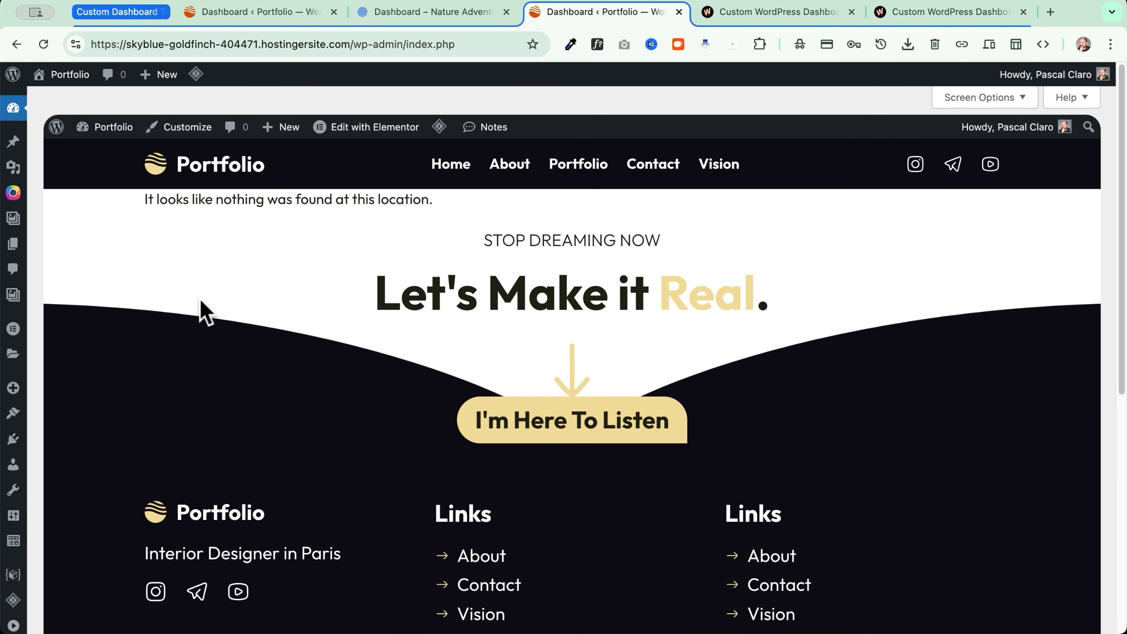
pyautogui.moveTo(148, 200); pyautogui.dragTo(450, 201)
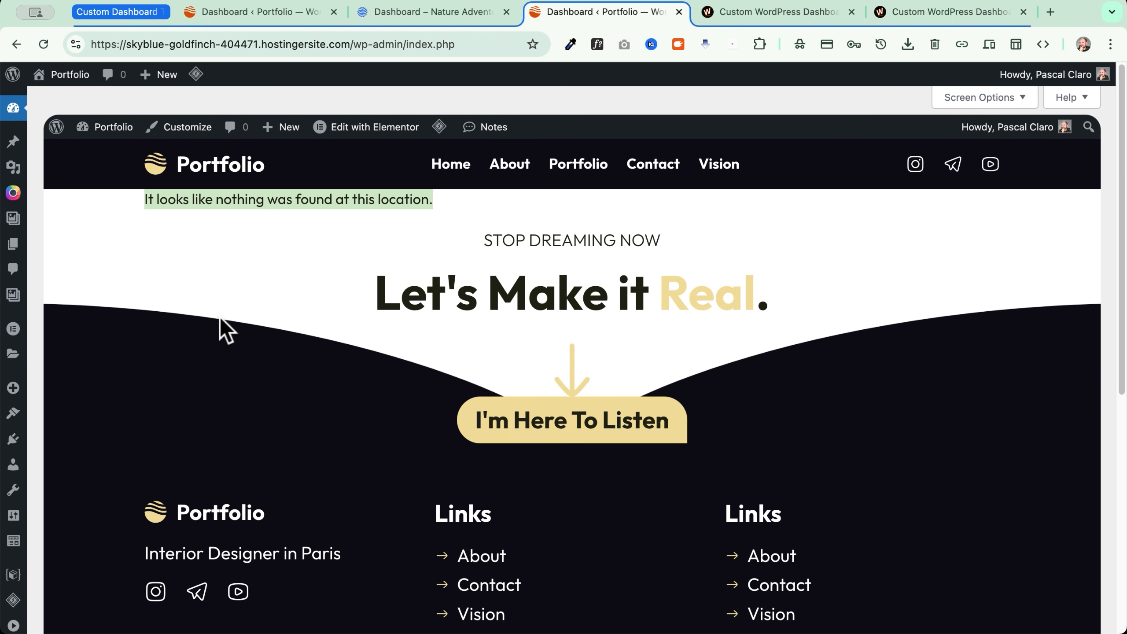
# Create a new page titled "Dashboard Widget" and check its slug in the page settings
pyautogui.moveTo(9, 249)
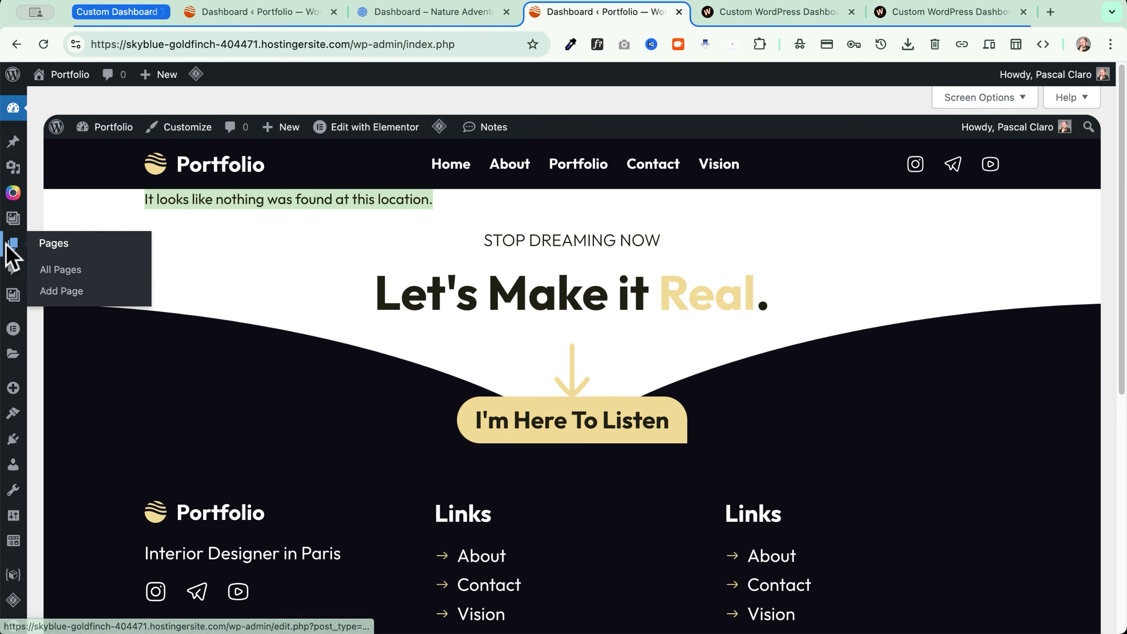
pyautogui.click(61, 269)
pyautogui.click(230, 117)
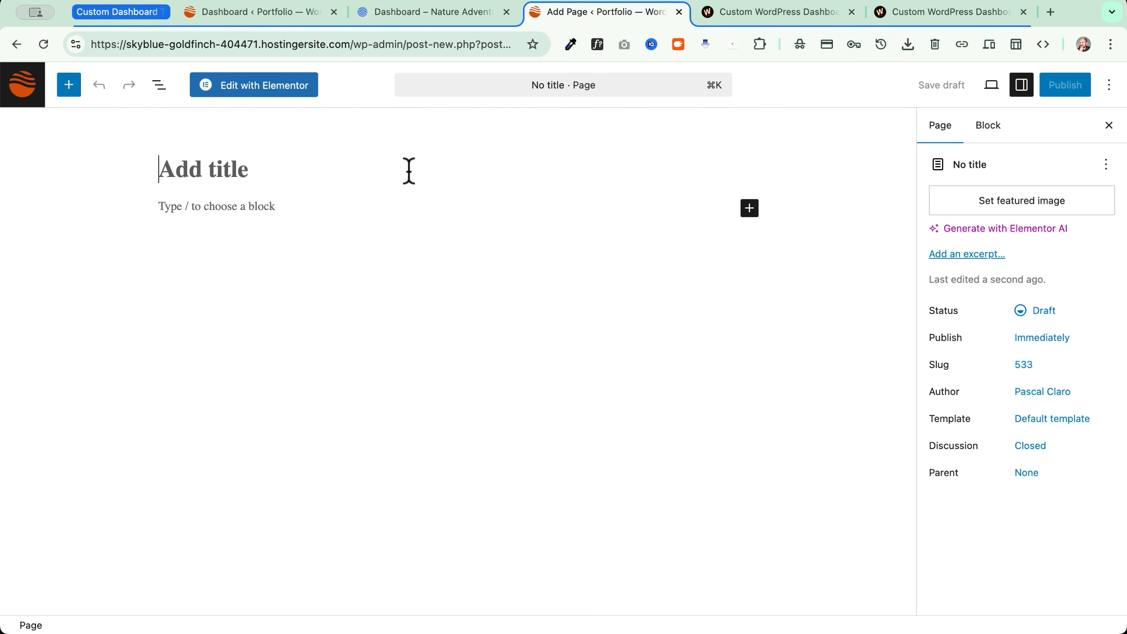
pyautogui.write('Dashboard Widget')
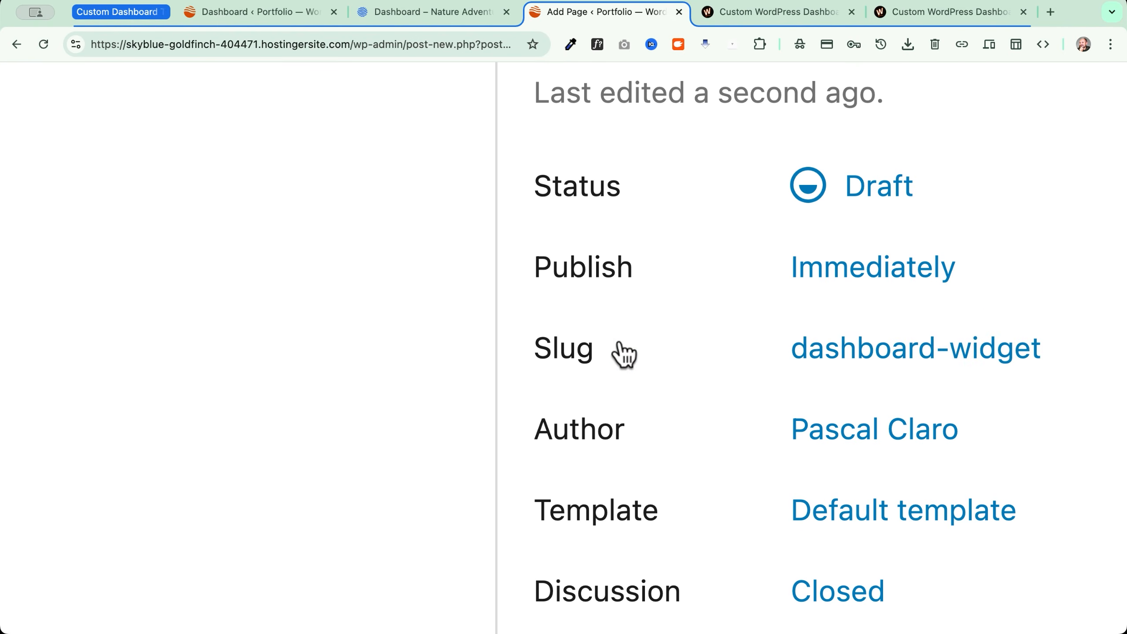
pyautogui.moveTo(536, 354); pyautogui.dragTo(602, 351)
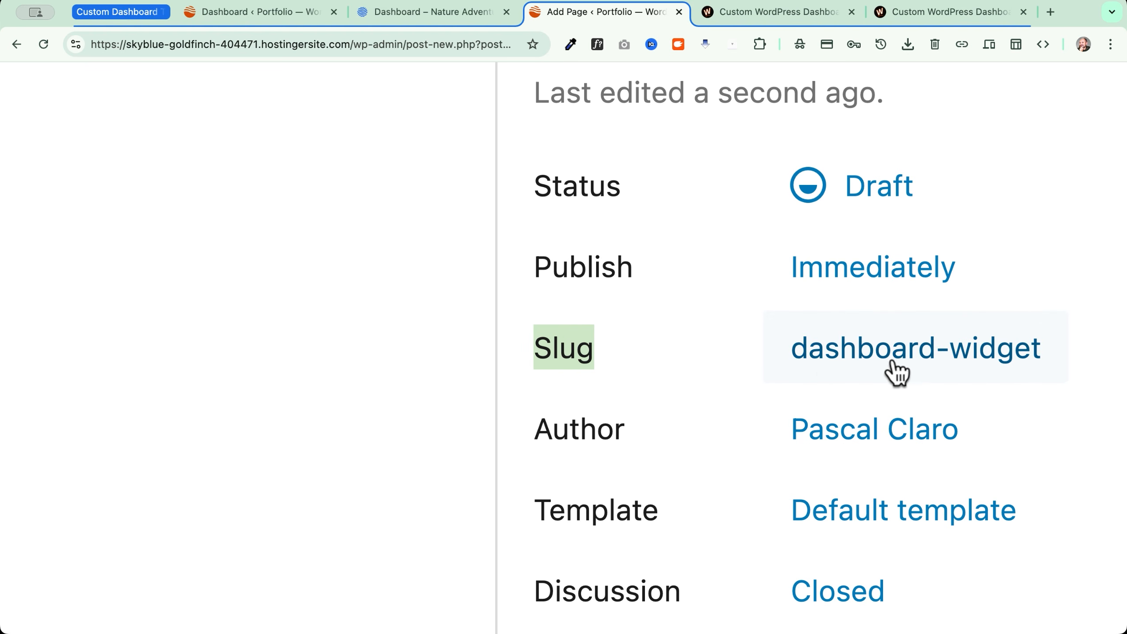
pyautogui.scroll(-5, 976, 361)
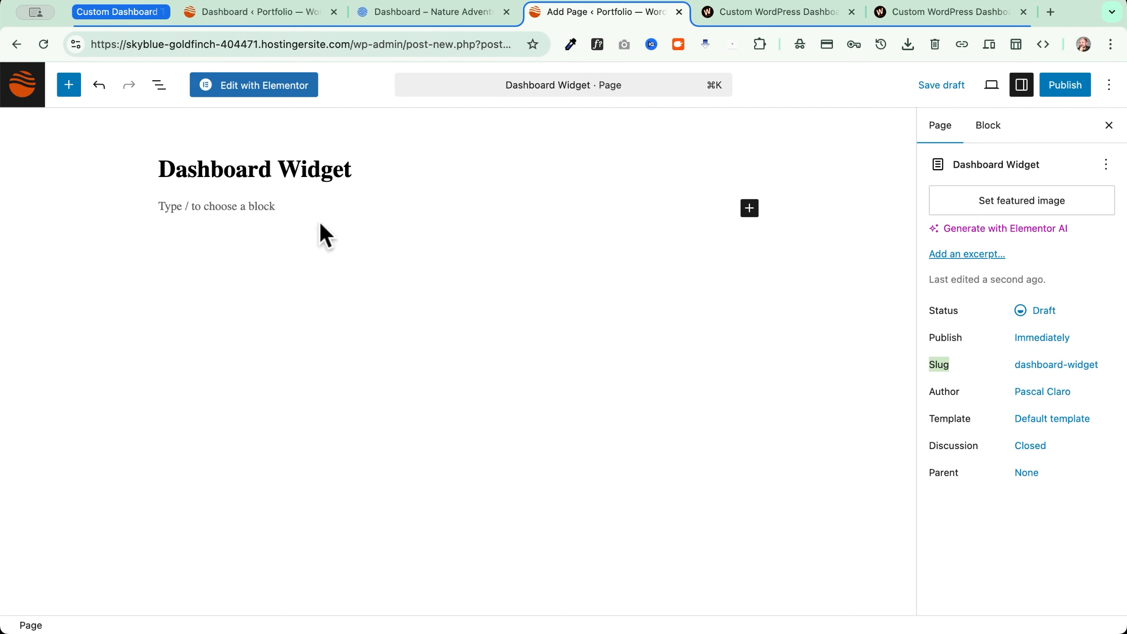
# Add the paragraph "Hi there, I am a custom dashboard!", transform it into a Group block and publish the page
pyautogui.click(266, 207)
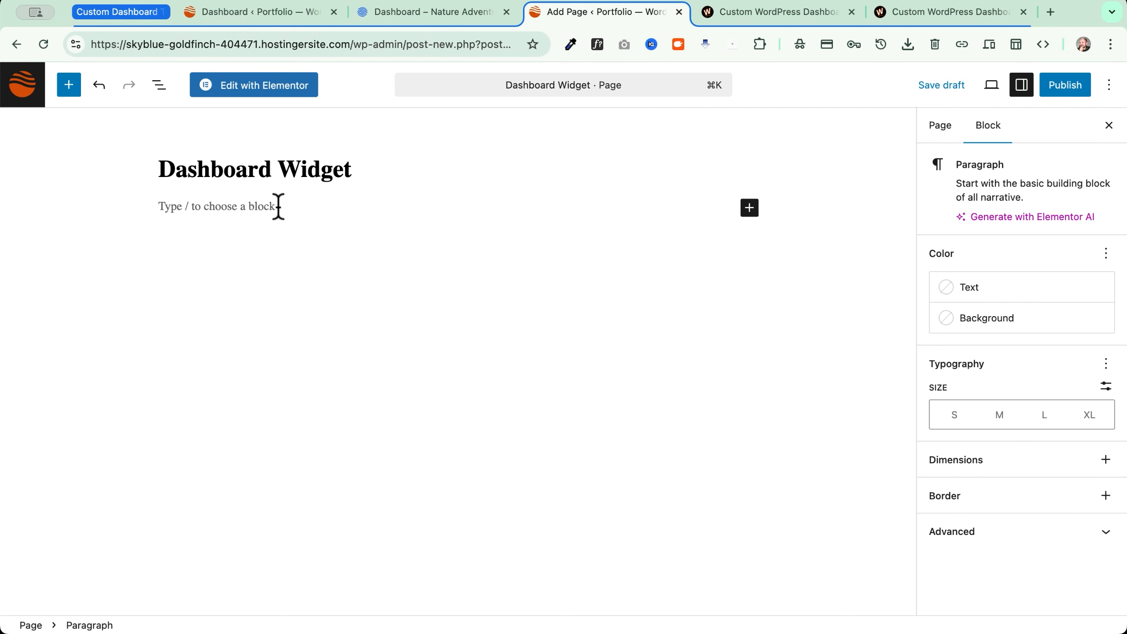
pyautogui.write('Hi there, I am a custom dashboard!')
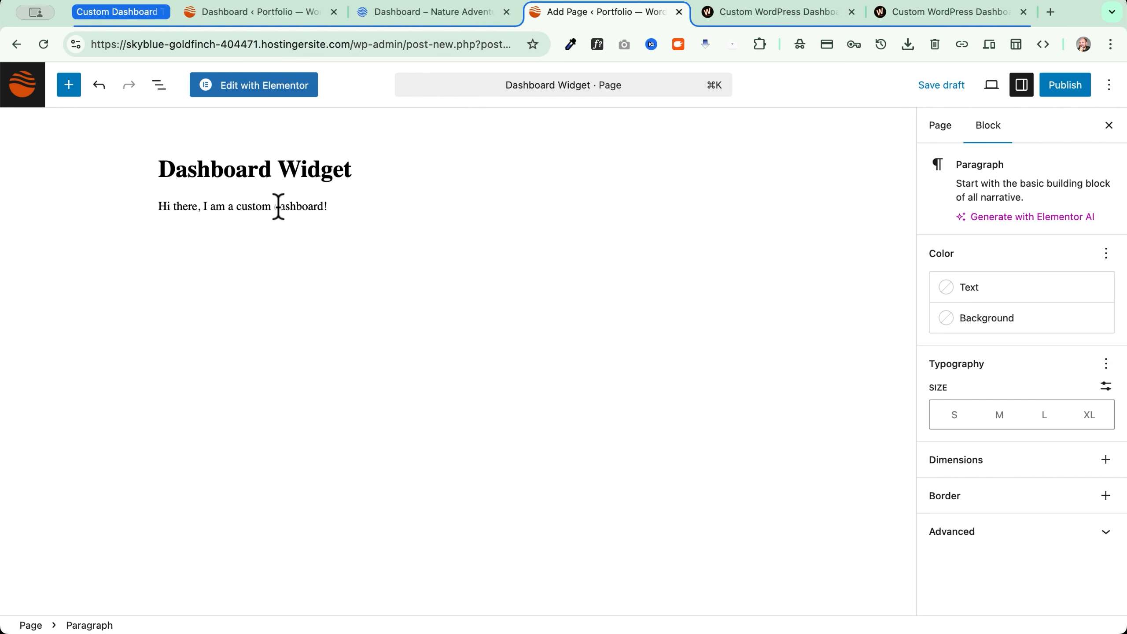
pyautogui.click(177, 173)
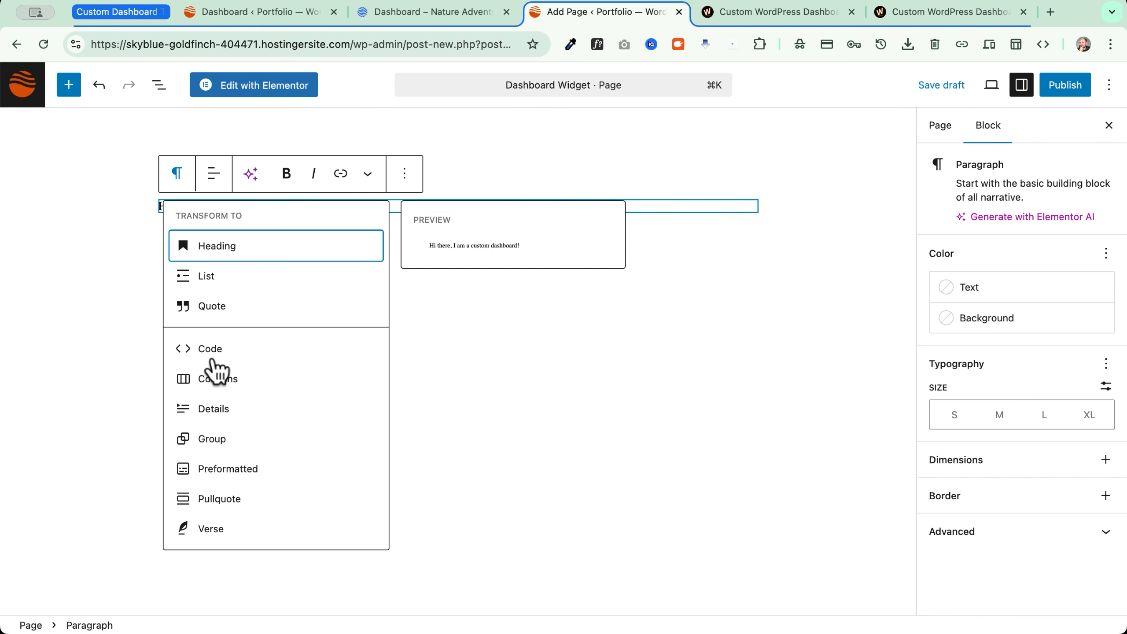
pyautogui.click(214, 439)
pyautogui.click(1066, 85)
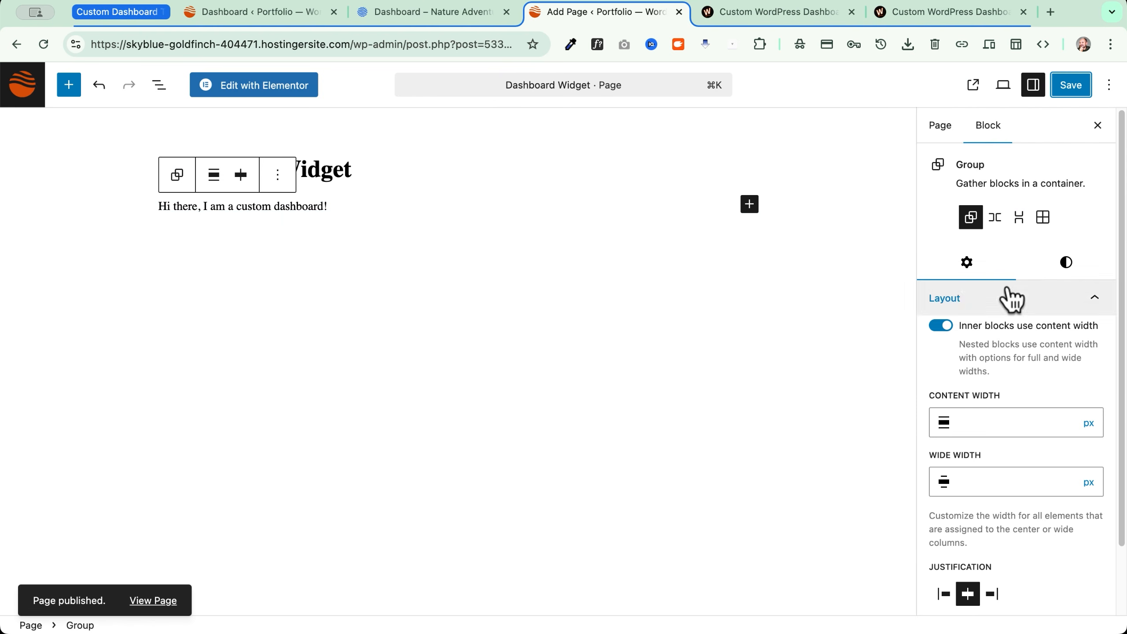
# Set the Dashboard Widget page's template to Elementor Canvas and save the page
pyautogui.click(942, 126)
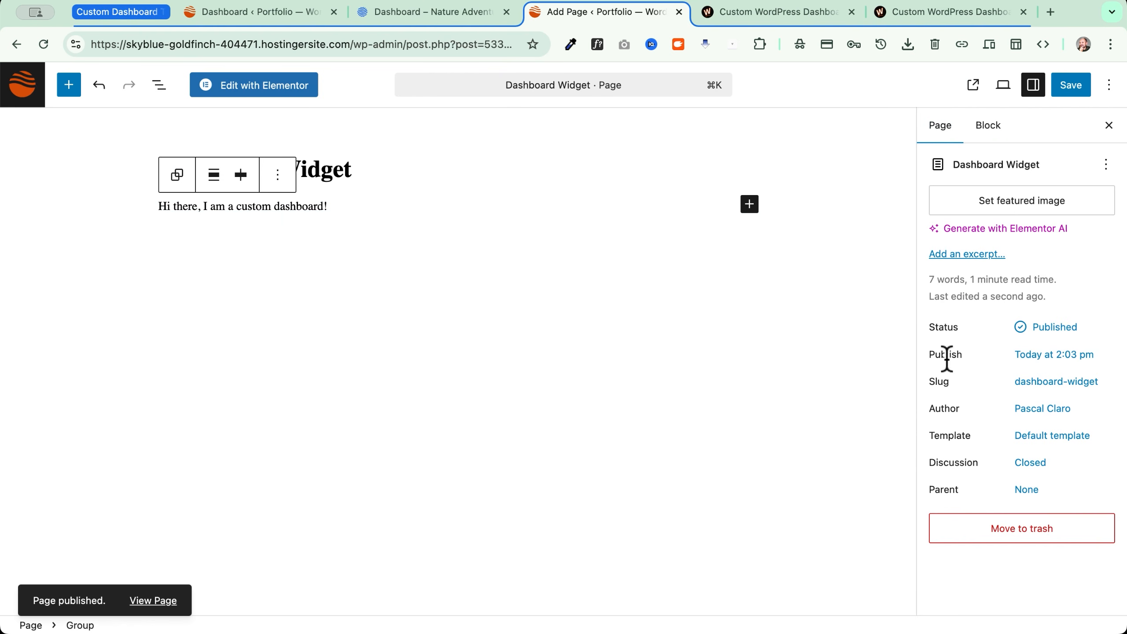
pyautogui.click(1053, 437)
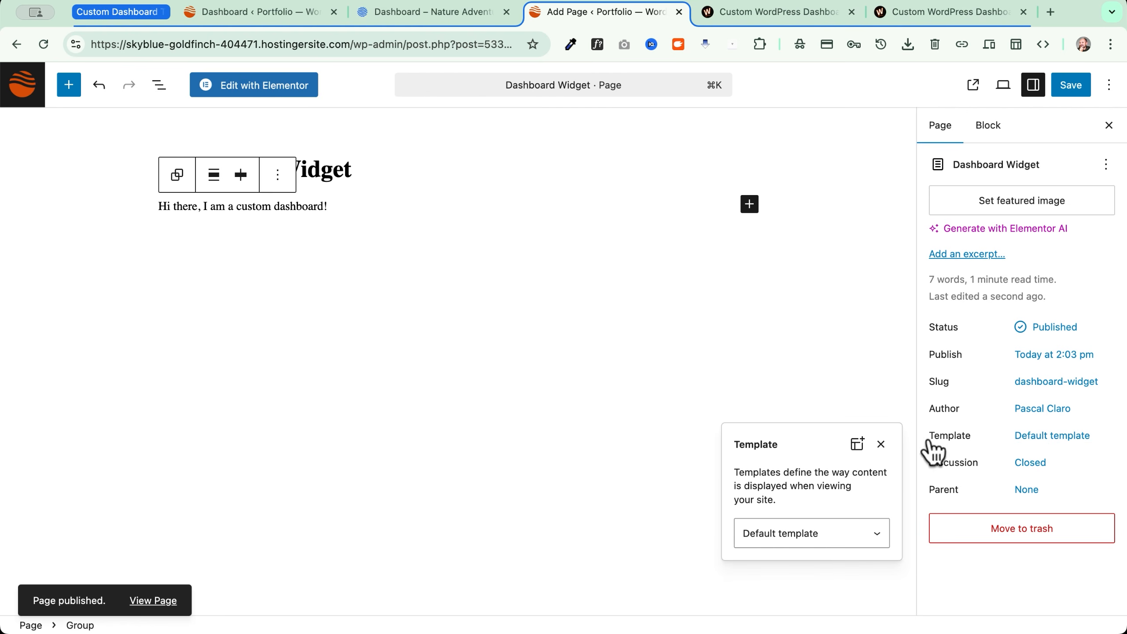
pyautogui.click(815, 545)
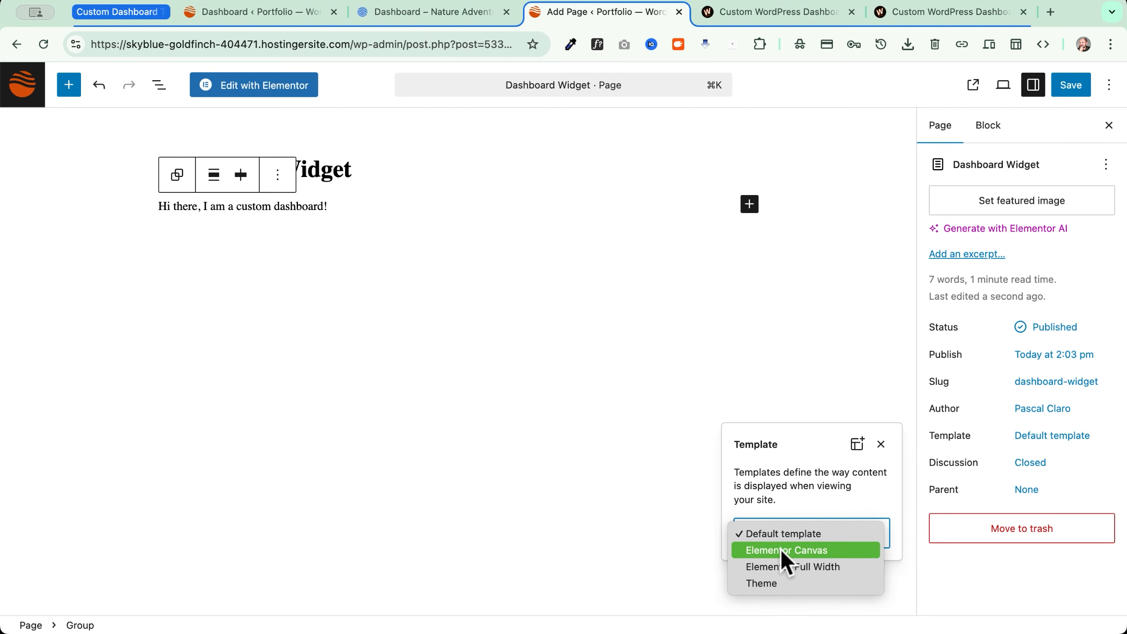
pyautogui.click(822, 550)
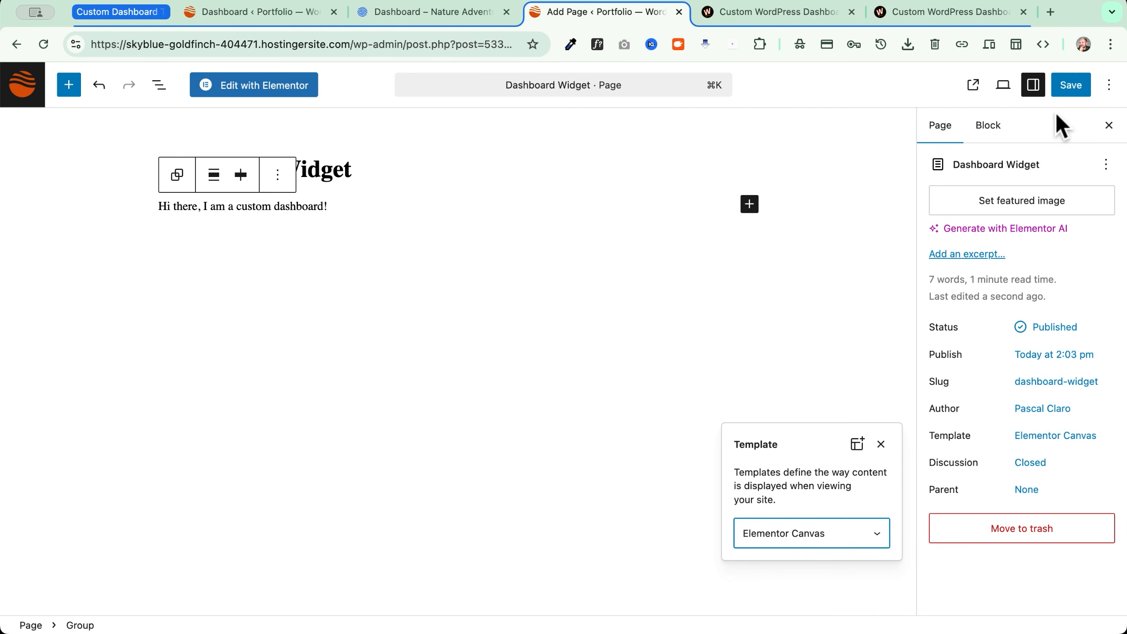
pyautogui.click(1069, 89)
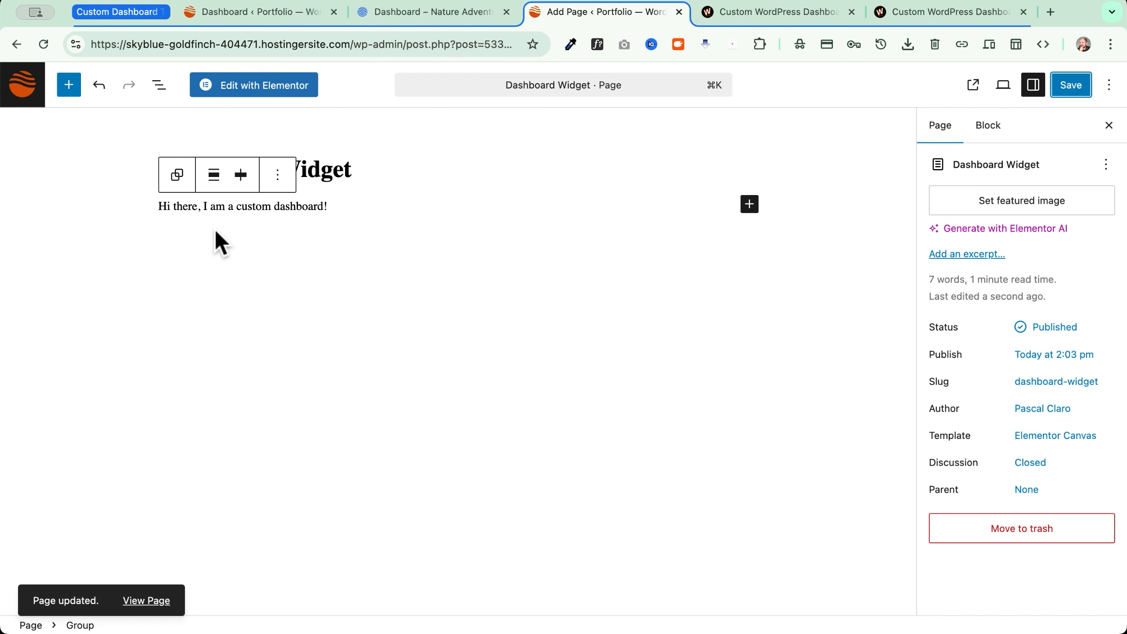
# Return to the WordPress dashboard home and check the text in the embedded custom widget
pyautogui.click(23, 85)
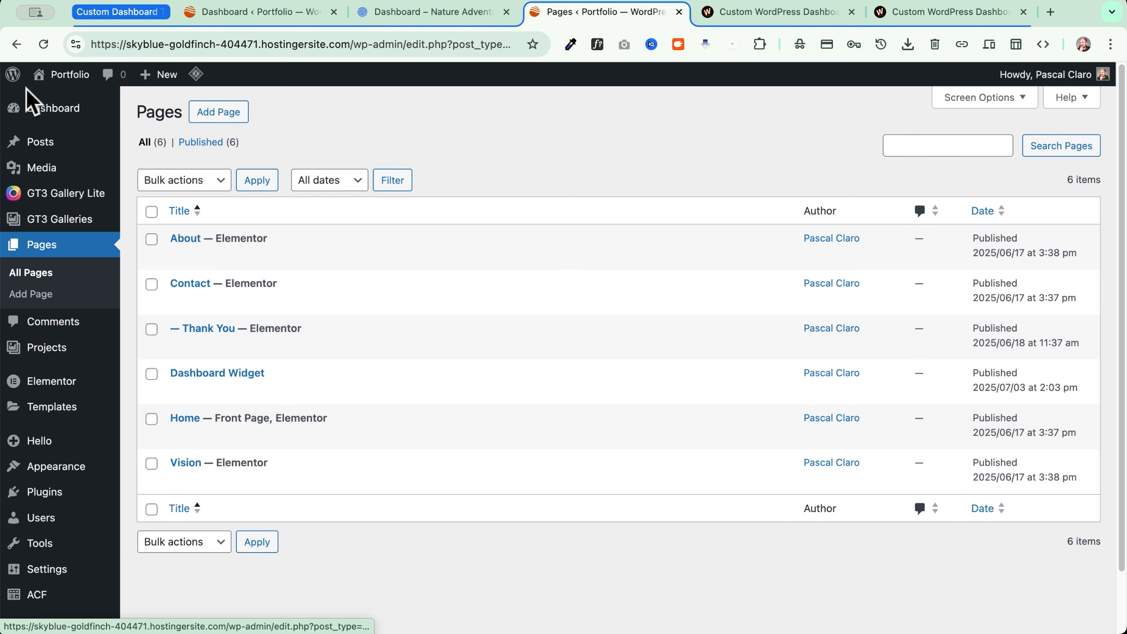
pyautogui.moveTo(29, 113)
pyautogui.click(151, 116)
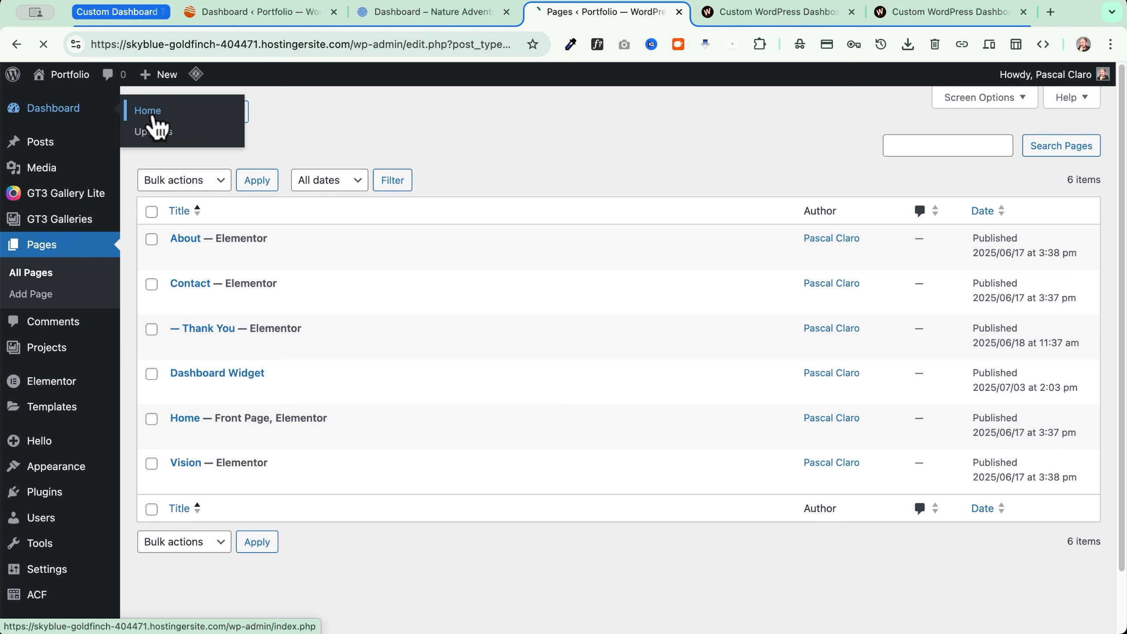
pyautogui.moveTo(270, 148); pyautogui.dragTo(503, 155)
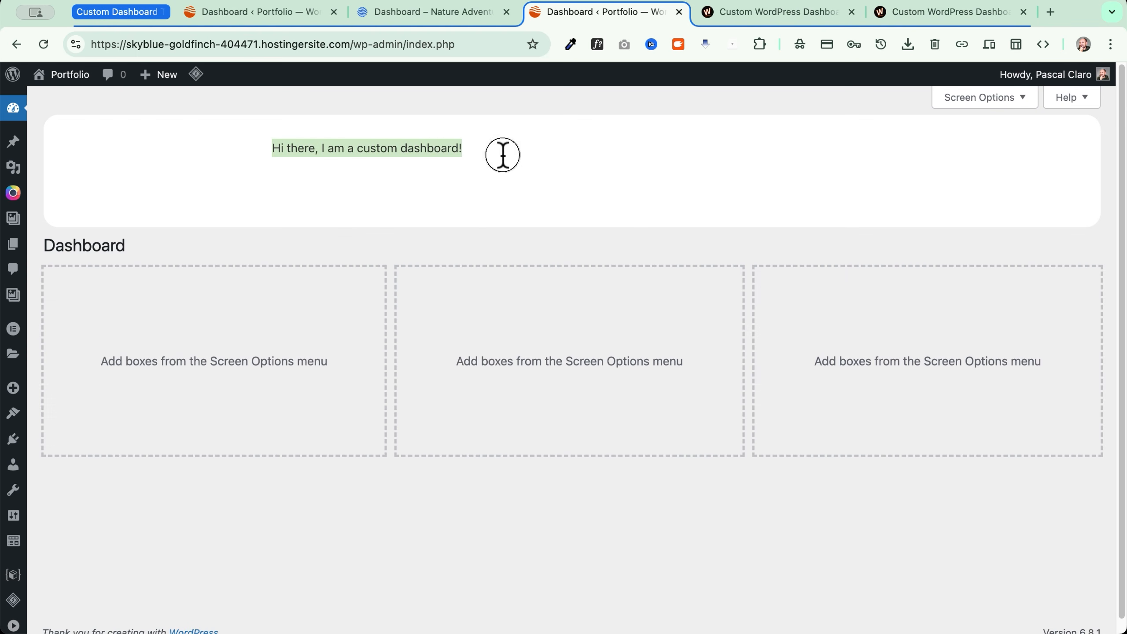
pyautogui.click(483, 196)
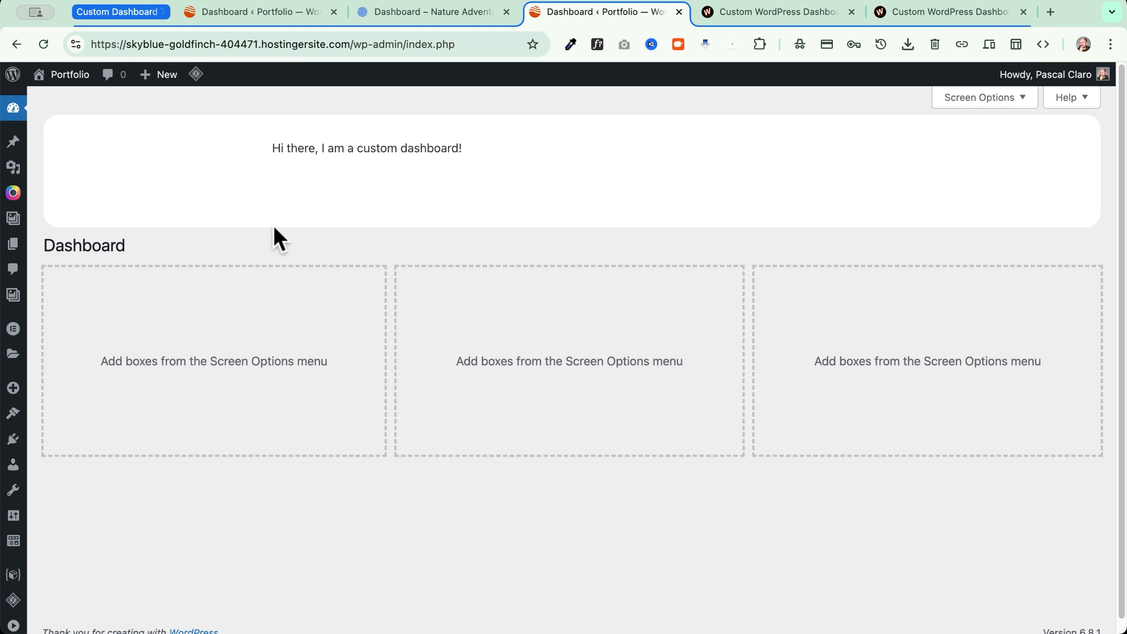
# Open the Dashboard Widget page from the list of all pages and edit it with Elementor
pyautogui.moveTo(12, 250)
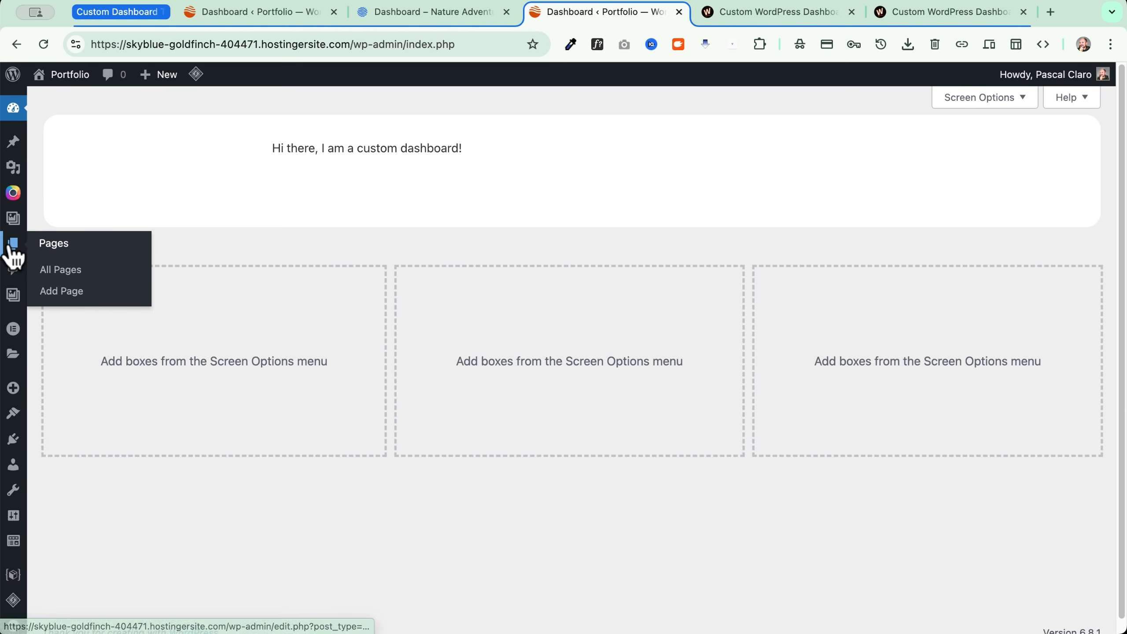
pyautogui.click(49, 269)
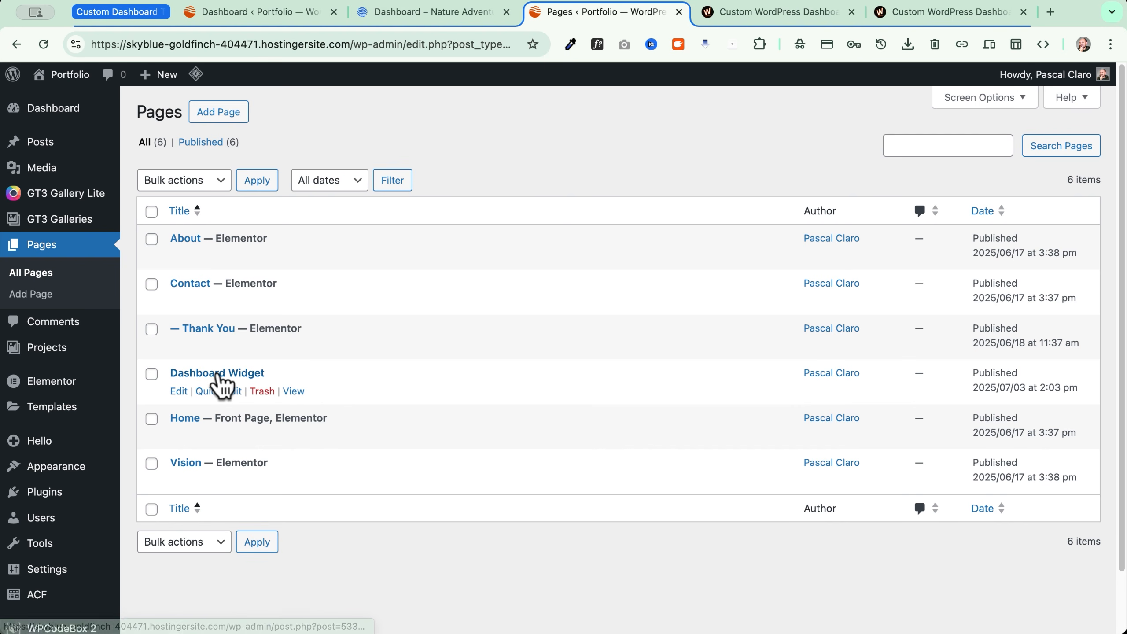
pyautogui.click(218, 374)
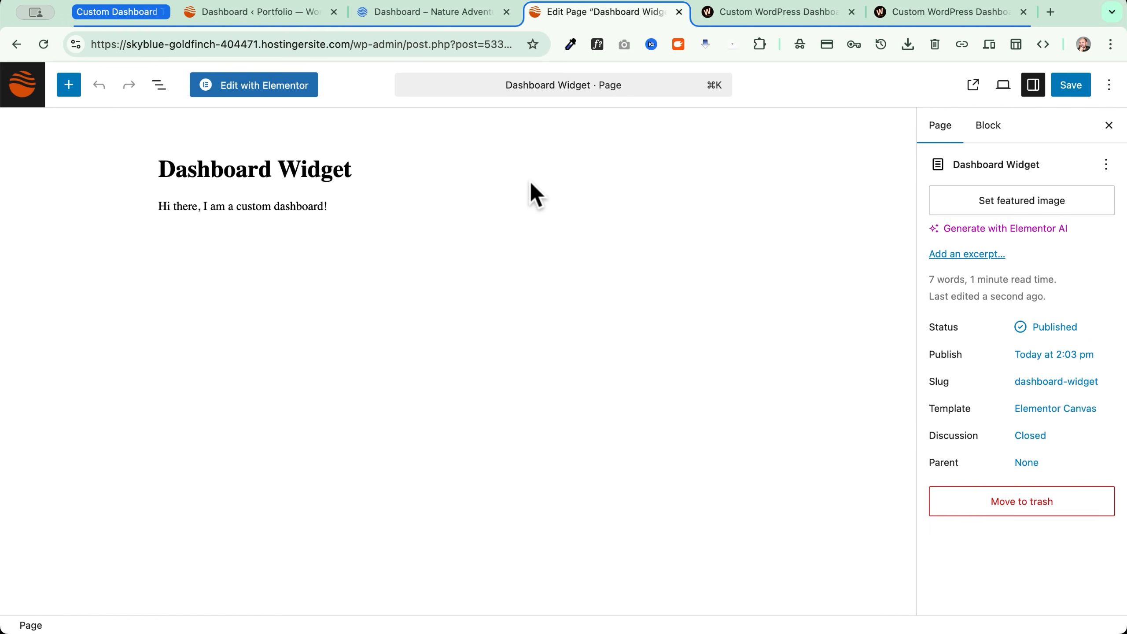
pyautogui.click(285, 85)
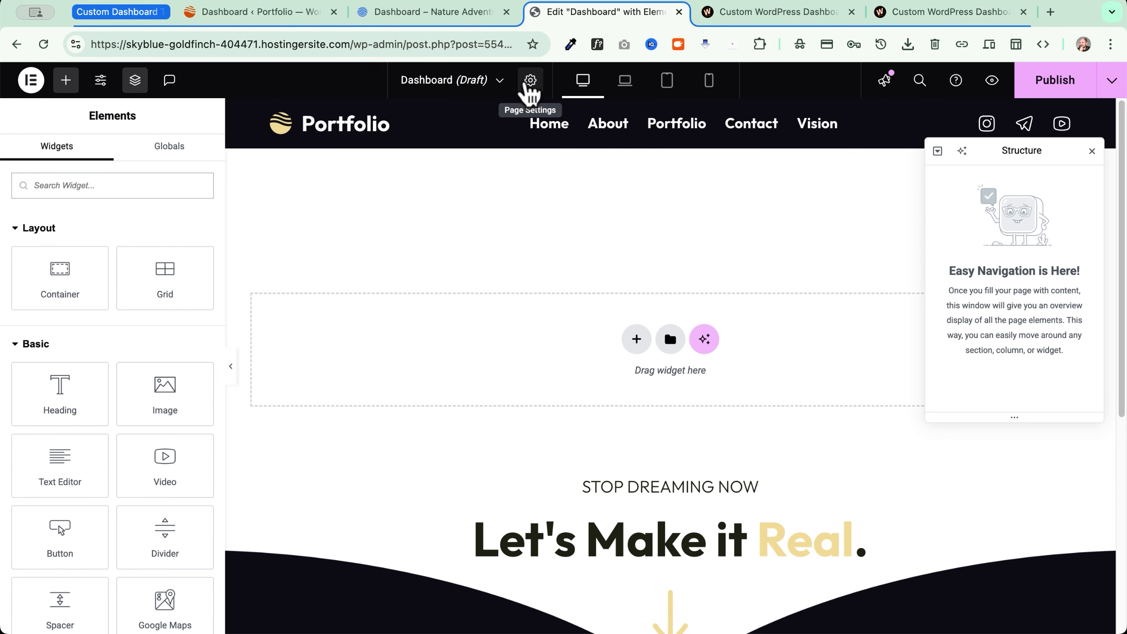
# Set the page layout to Elementor Canvas in the draft Dashboard page's Elementor settings
pyautogui.click(529, 83)
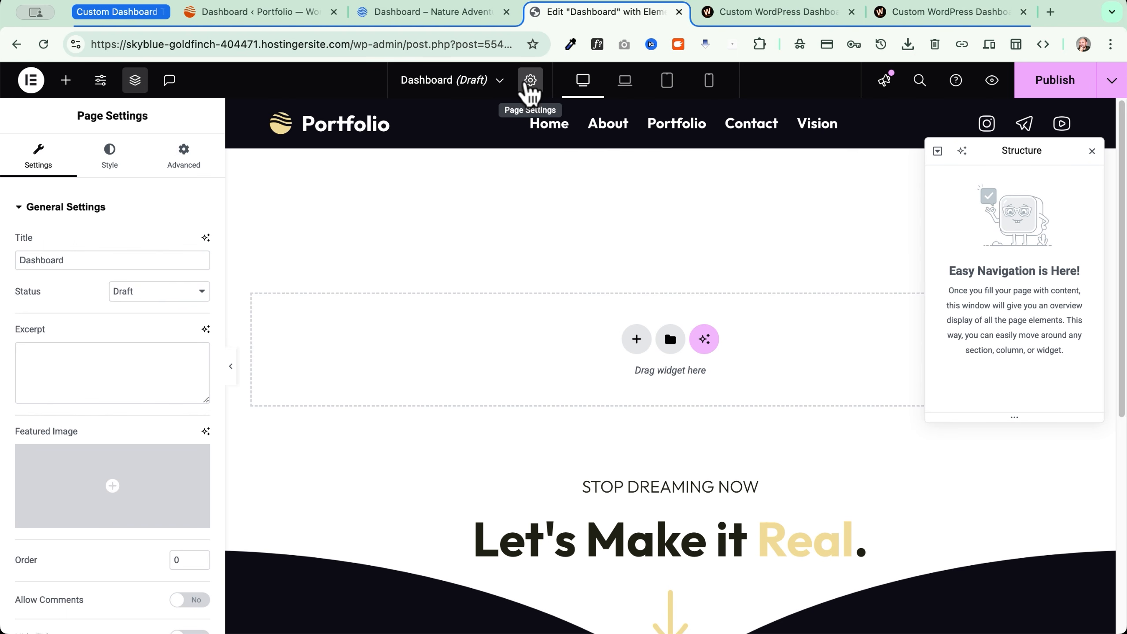
pyautogui.scroll(-3, 137, 377)
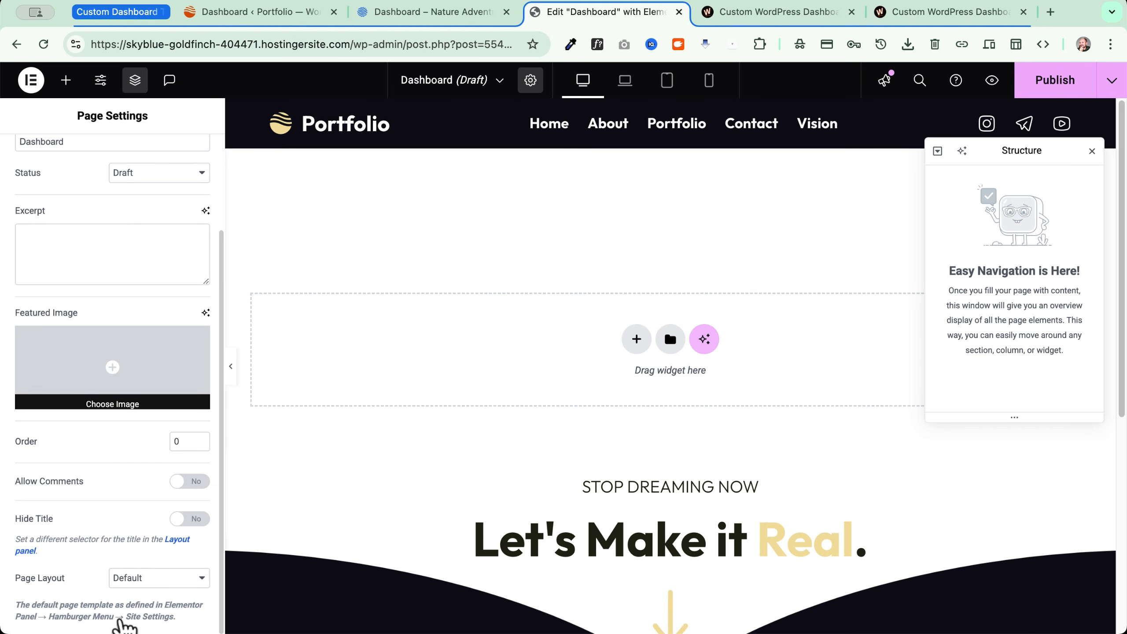
pyautogui.click(147, 579)
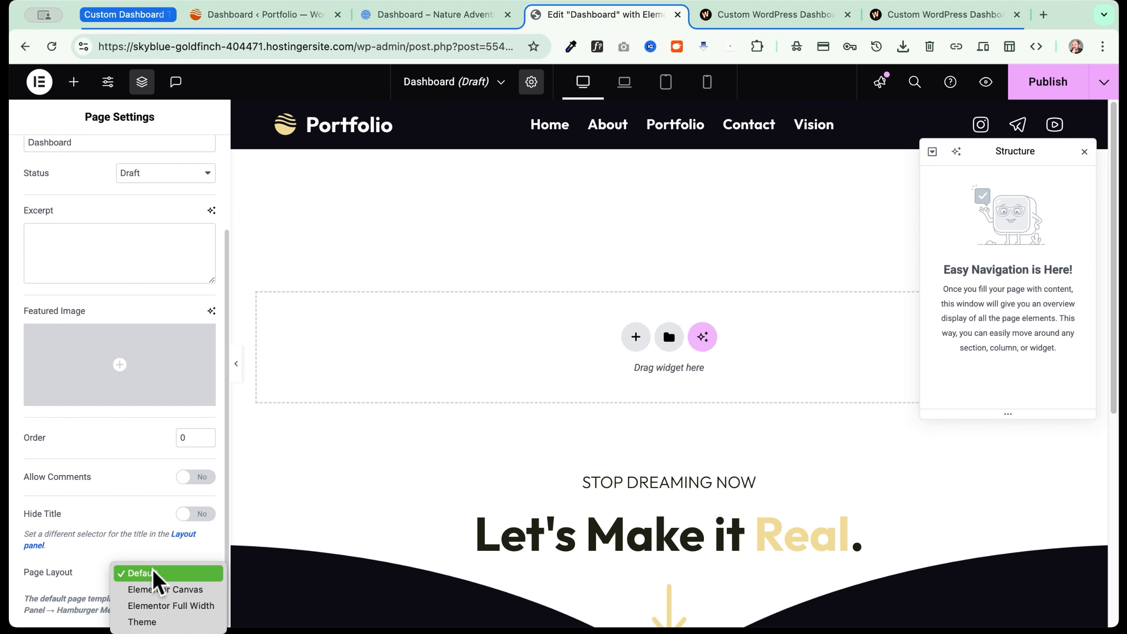
pyautogui.click(165, 591)
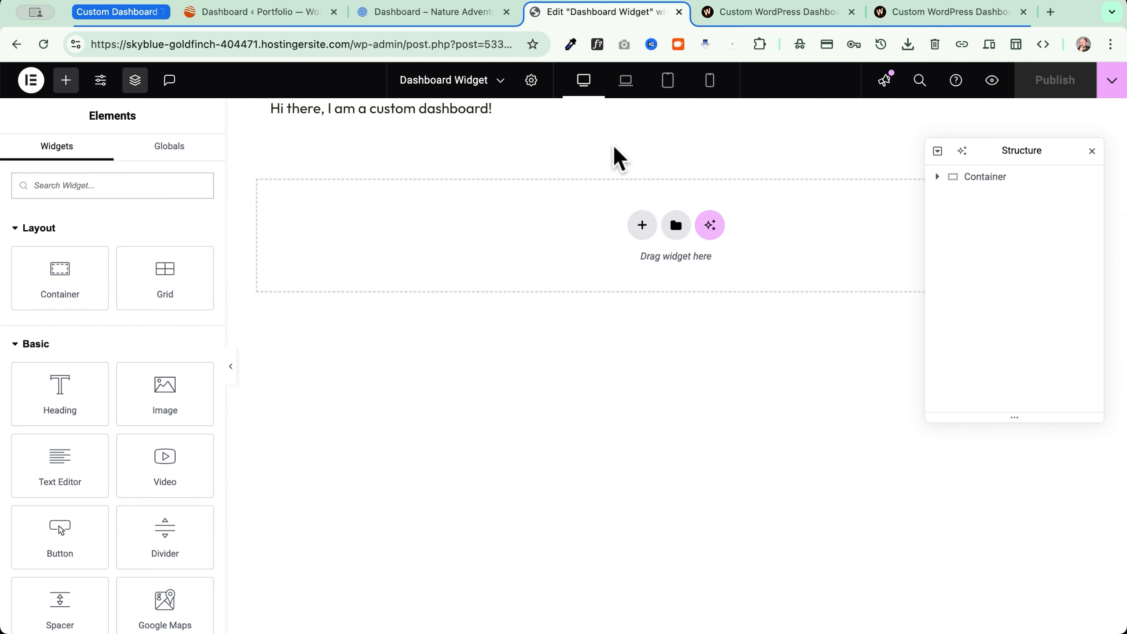
# Delete the existing greeting text container and add a new Flexbox container with a horizontal row structure
pyautogui.moveTo(512, 112)
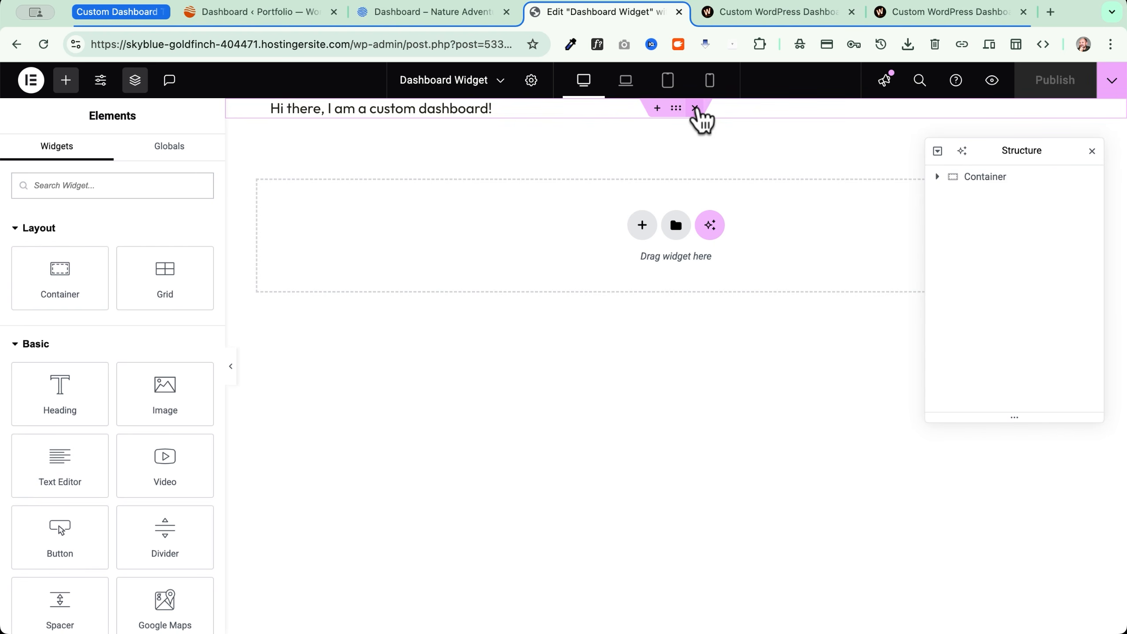
pyautogui.click(695, 108)
pyautogui.click(642, 225)
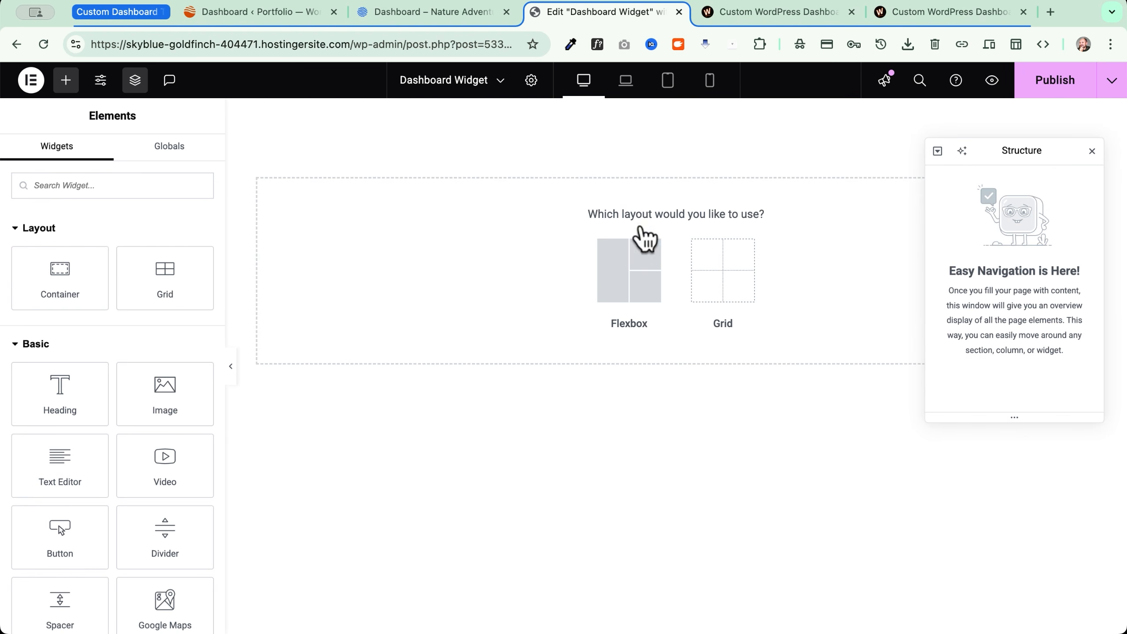
pyautogui.click(619, 284)
pyautogui.click(553, 266)
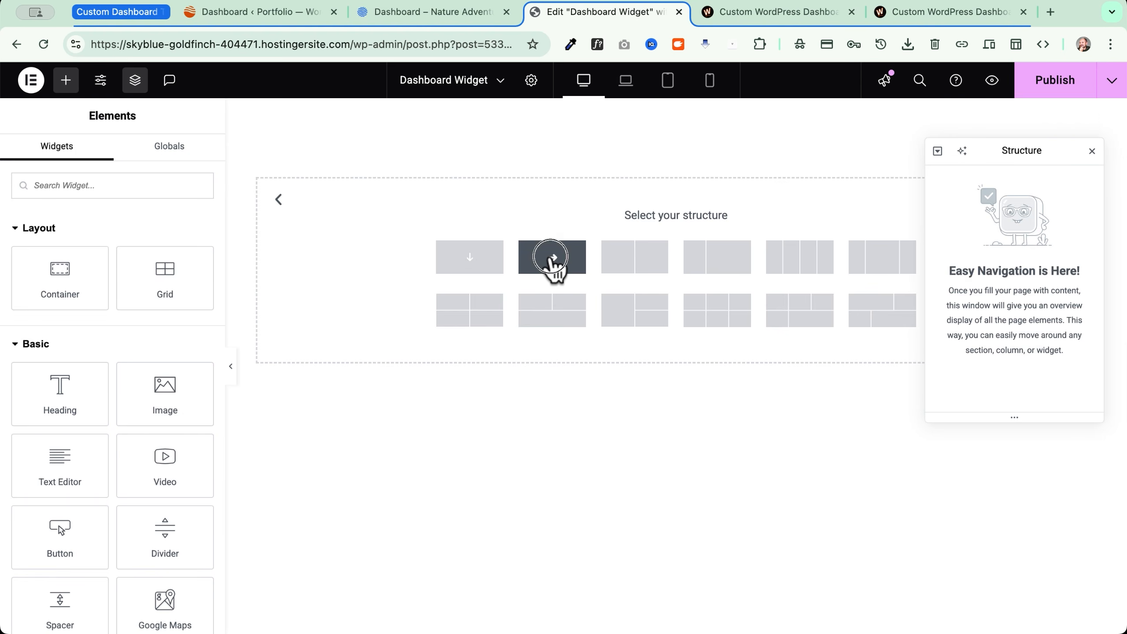
# Nest a new container inside the row container and duplicate it to form two side-by-side columns
pyautogui.rightClick(376, 131)
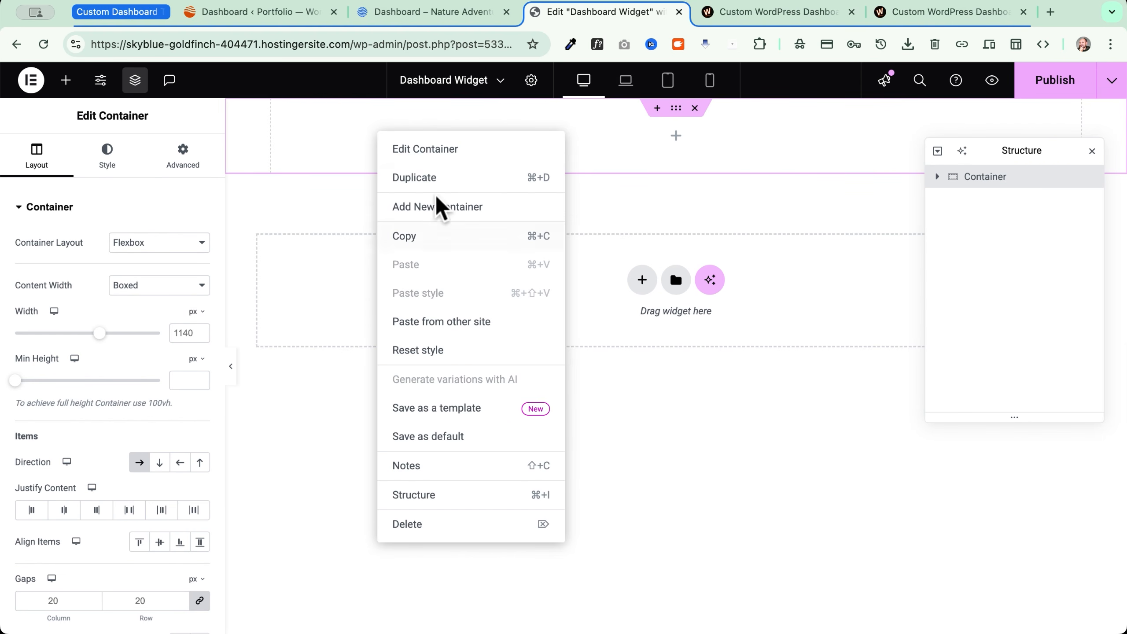
pyautogui.click(435, 208)
pyautogui.rightClick(353, 139)
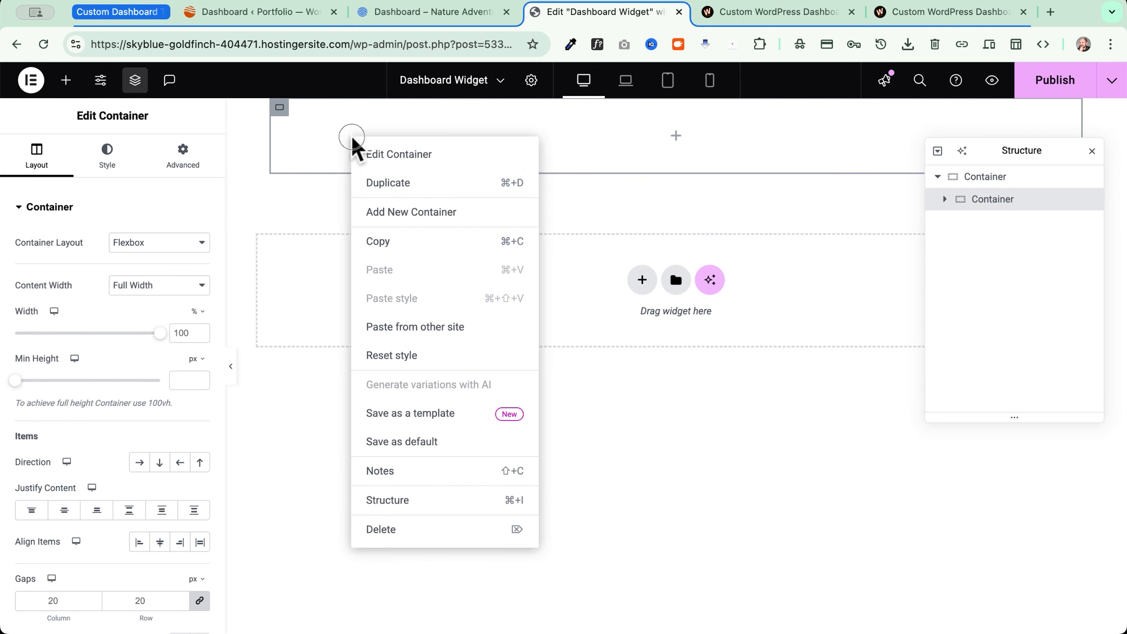
pyautogui.click(410, 183)
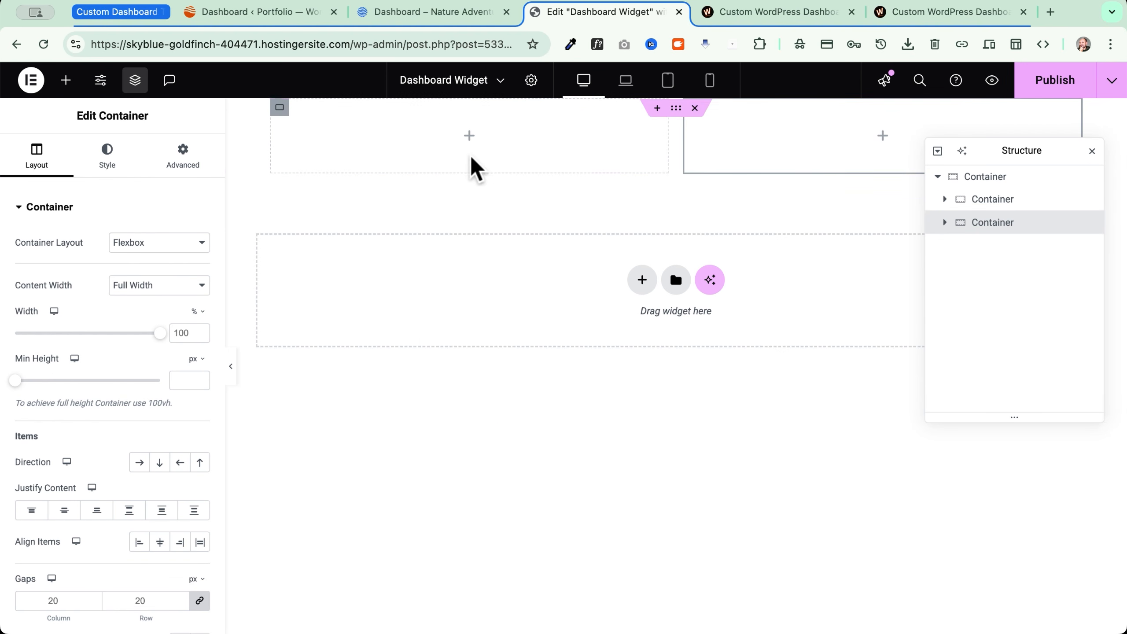
# Add a Heading, a Text Editor and a Button widget, stacked in that order, to the first column container
pyautogui.click(468, 136)
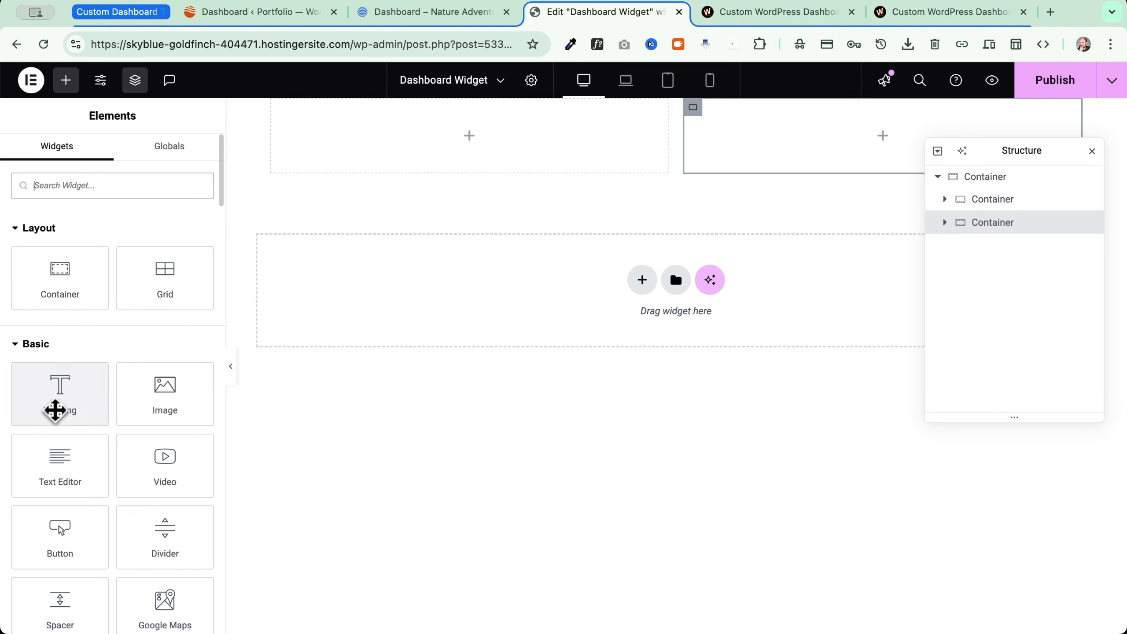
pyautogui.moveTo(56, 408); pyautogui.dragTo(377, 165)
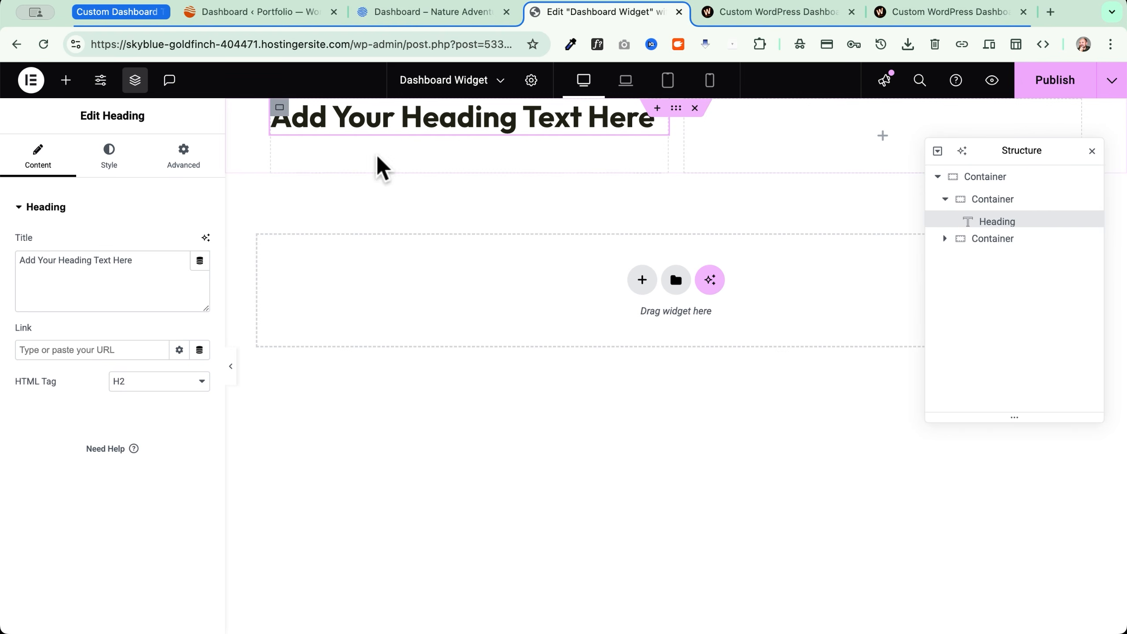
pyautogui.click(66, 83)
pyautogui.moveTo(50, 460); pyautogui.dragTo(343, 131)
pyautogui.click(66, 81)
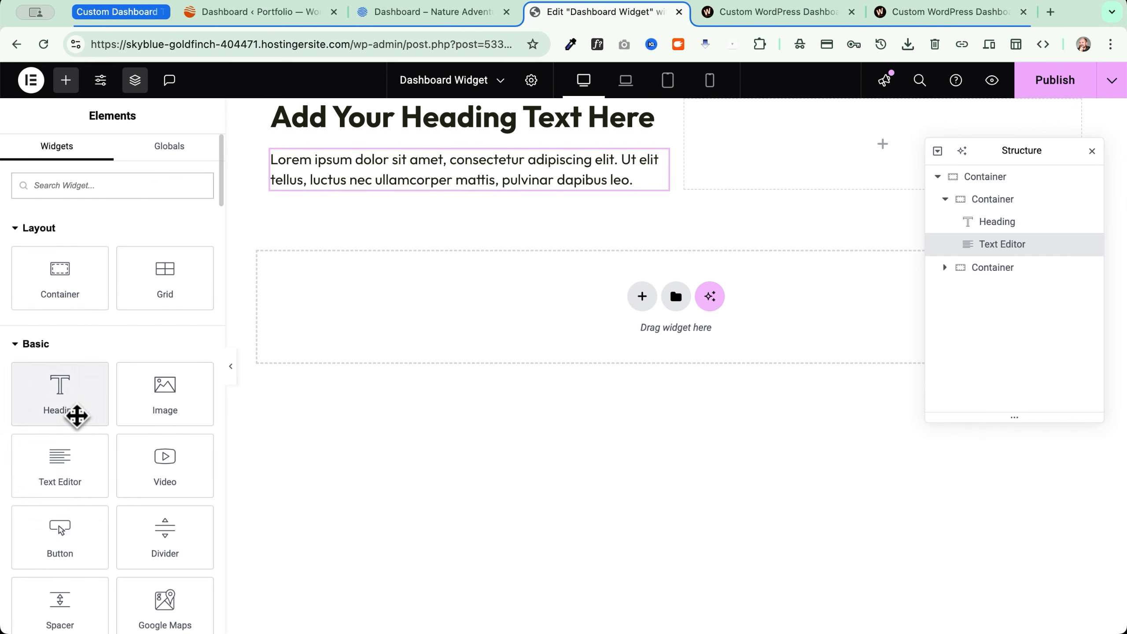
pyautogui.moveTo(112, 485); pyautogui.dragTo(367, 190)
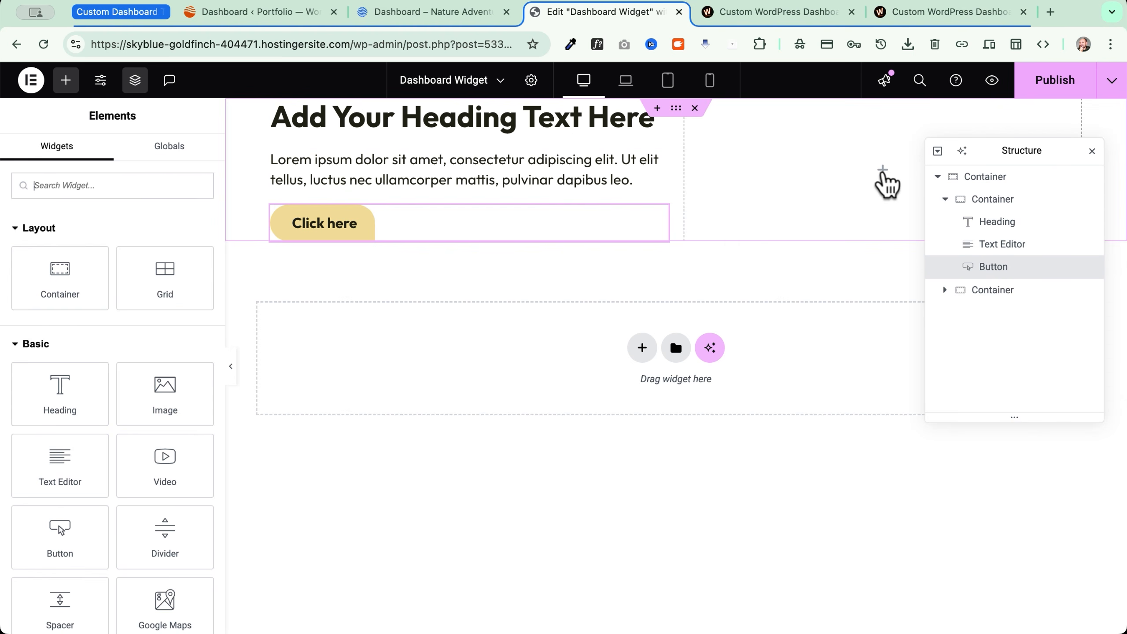
# Add a Form with hidden labels to the second column and an H3 heading "Need support?" above it
pyautogui.click(78, 193)
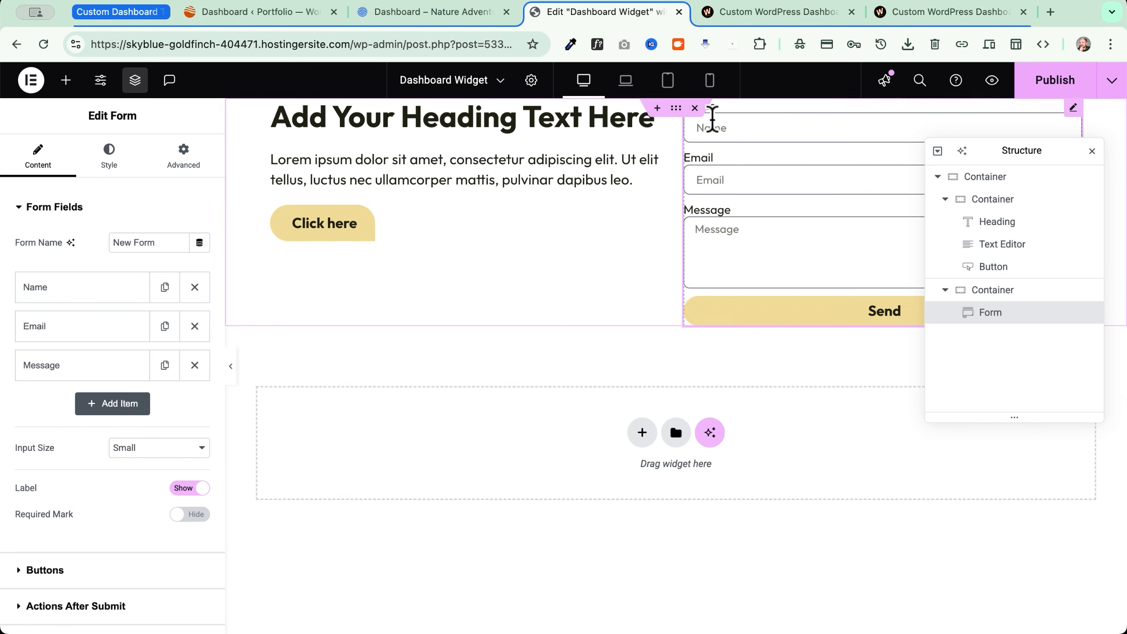
pyautogui.click(191, 489)
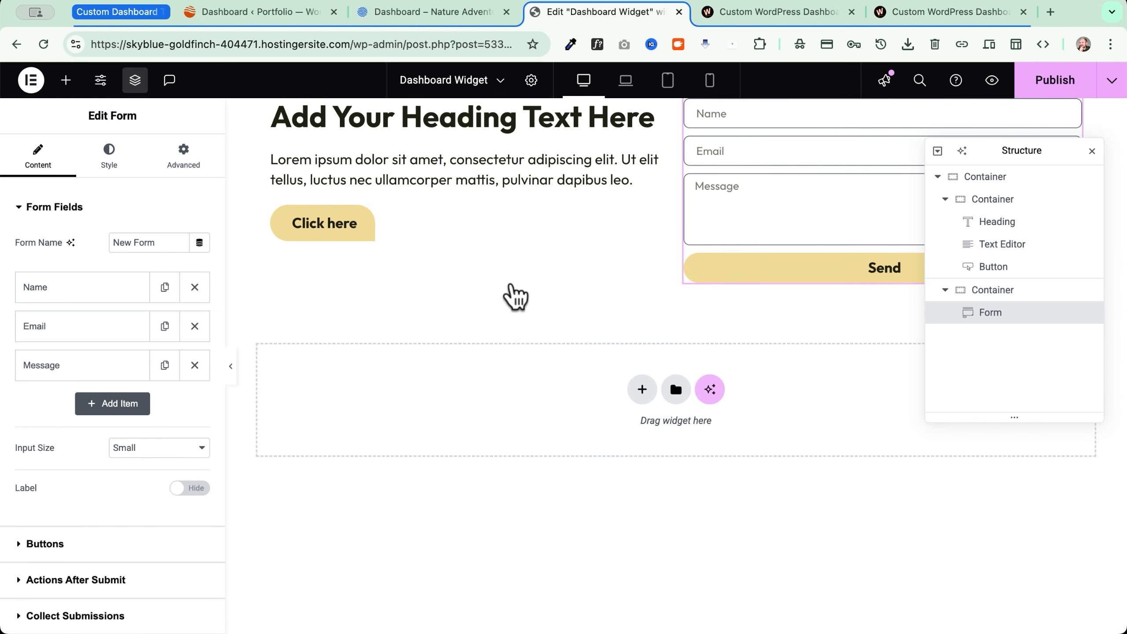
pyautogui.click(65, 82)
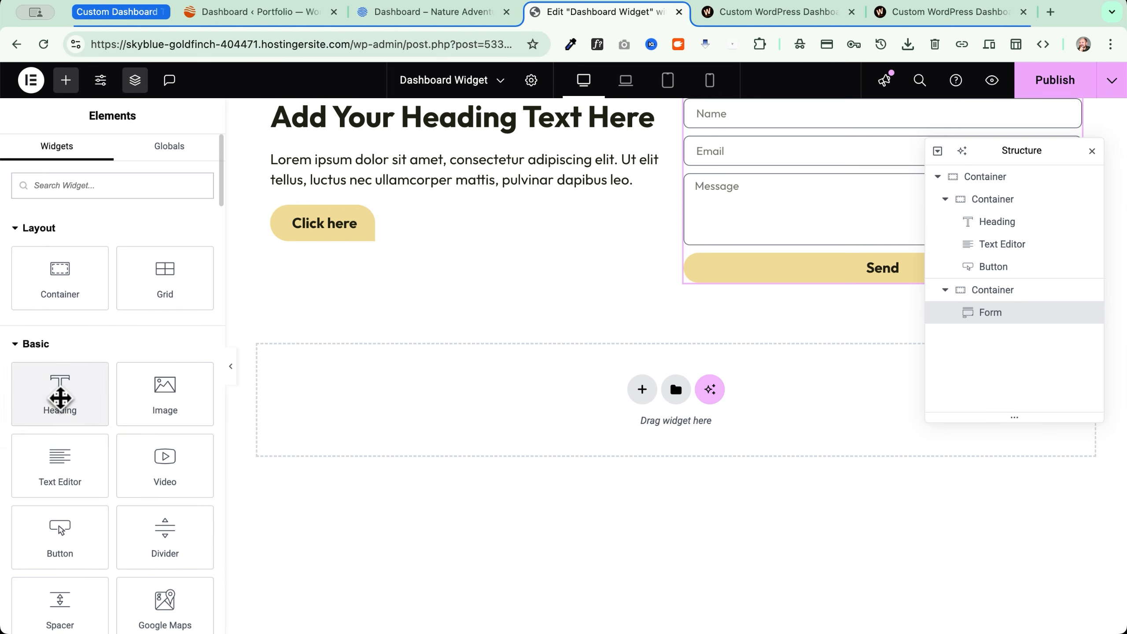
pyautogui.moveTo(56, 392); pyautogui.dragTo(828, 169)
pyautogui.click(164, 382)
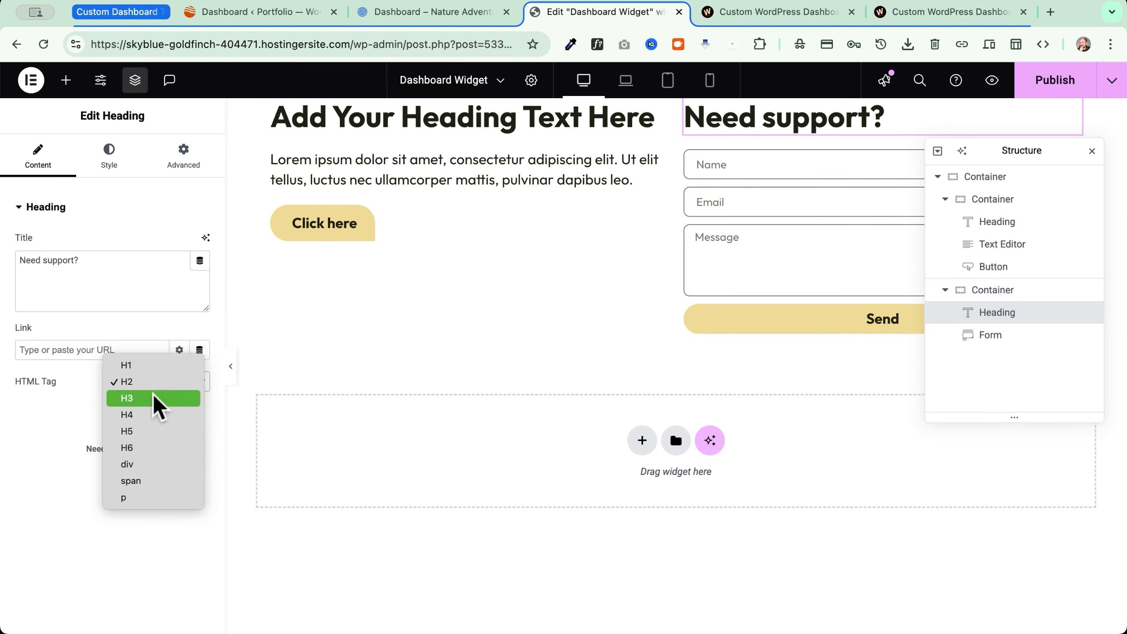
pyautogui.click(156, 398)
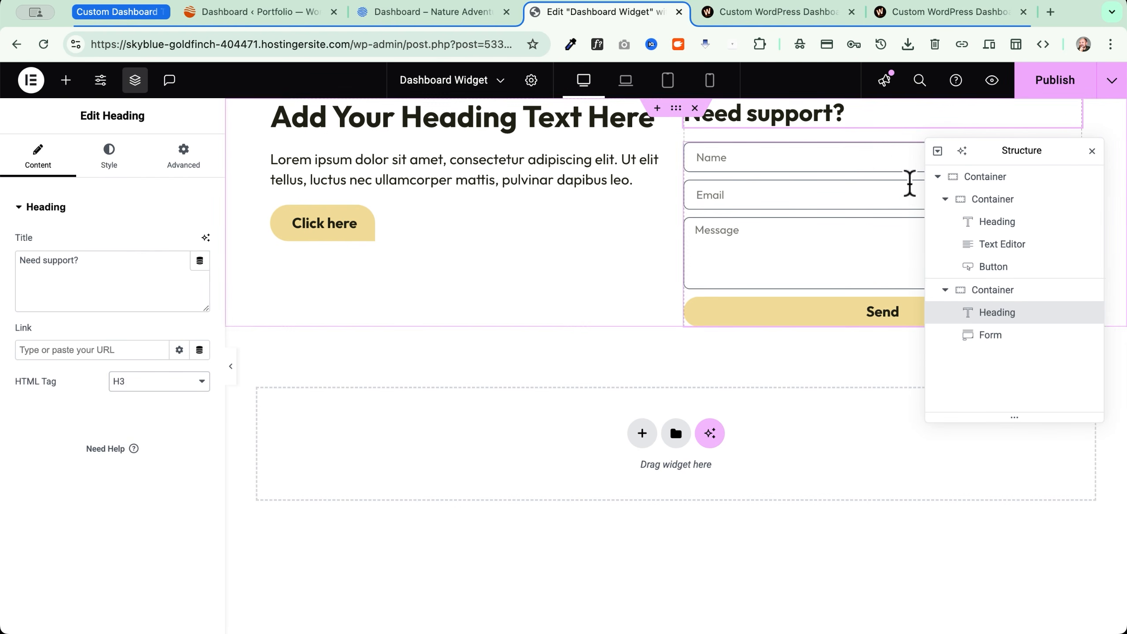
# Set the padding of the form's column container to 2 rem on all sides
pyautogui.click(983, 294)
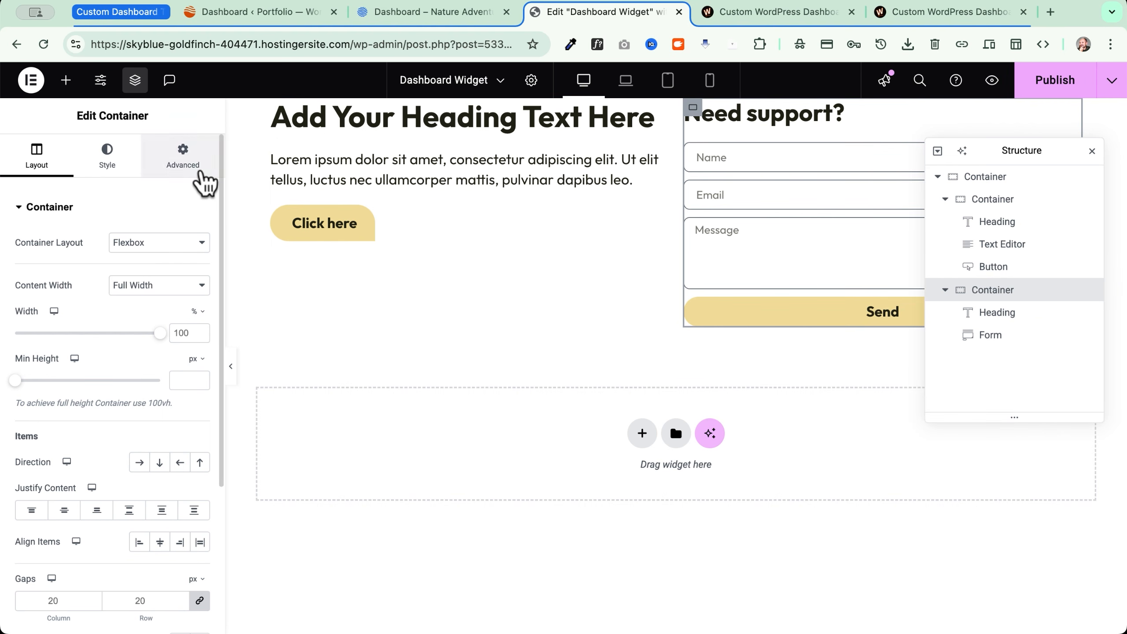
pyautogui.click(191, 162)
pyautogui.click(195, 295)
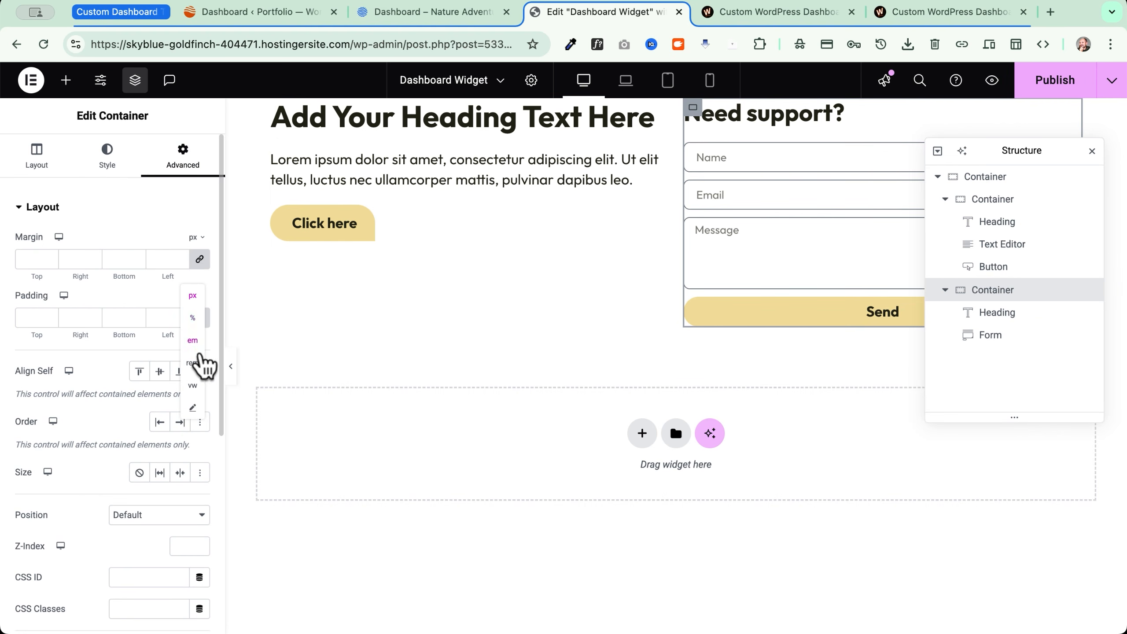
pyautogui.click(192, 363)
pyautogui.click(35, 313)
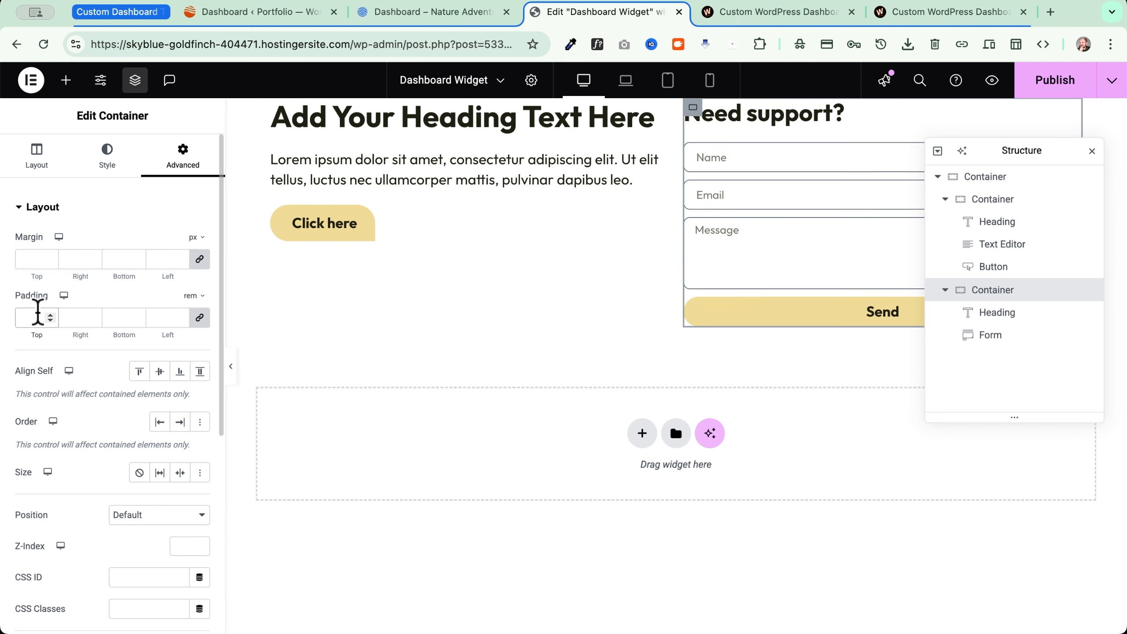
pyautogui.write('2')
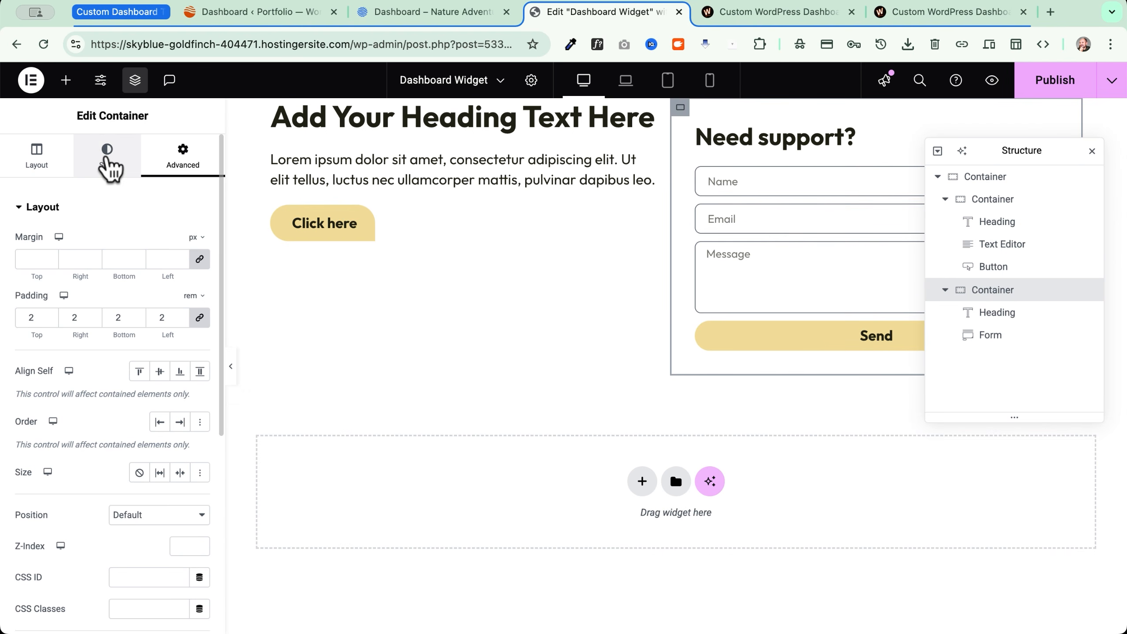
# Give the form's column container a classic background with the color #F8F8F8
pyautogui.click(108, 160)
pyautogui.click(139, 274)
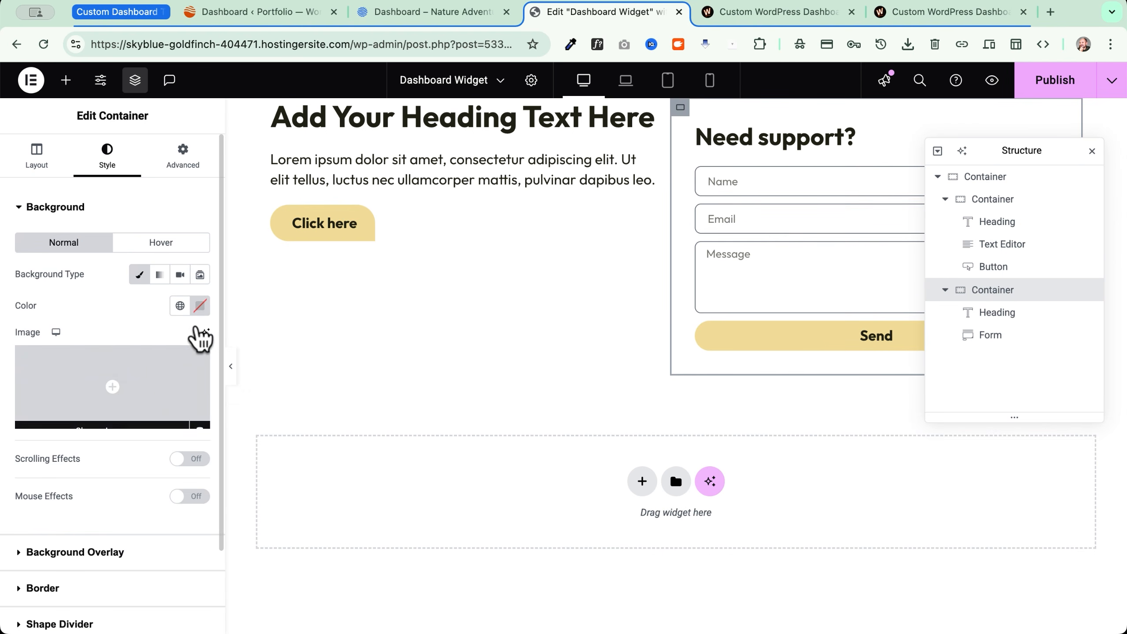
pyautogui.click(200, 307)
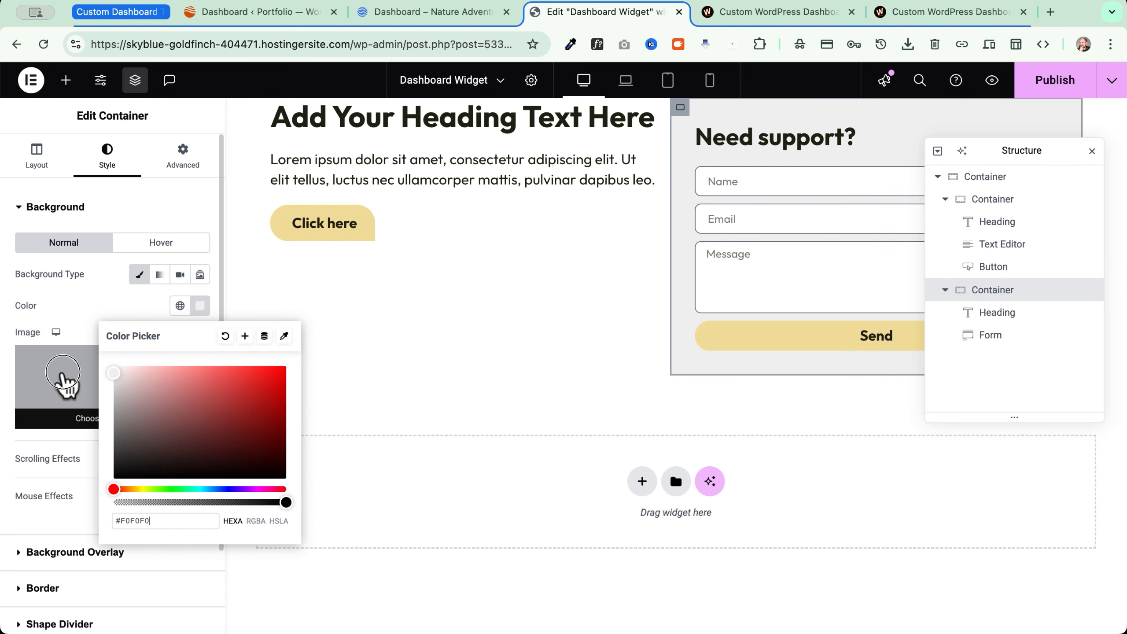
pyautogui.click(61, 372)
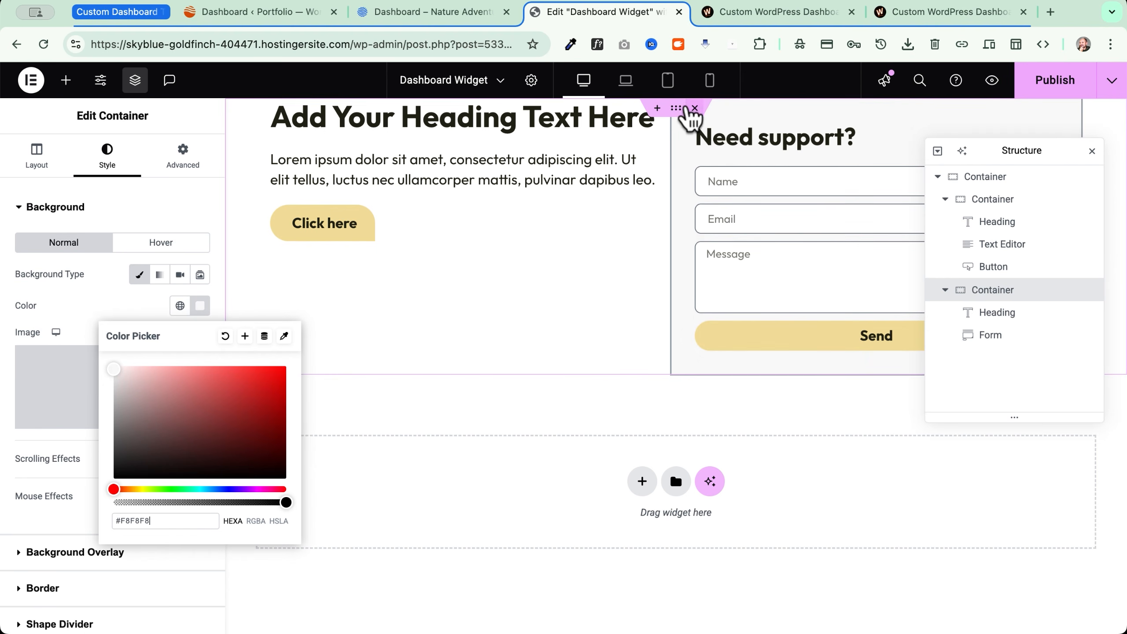
# Set the outer container's top and bottom padding to 5 rem and publish the page changes
pyautogui.click(677, 108)
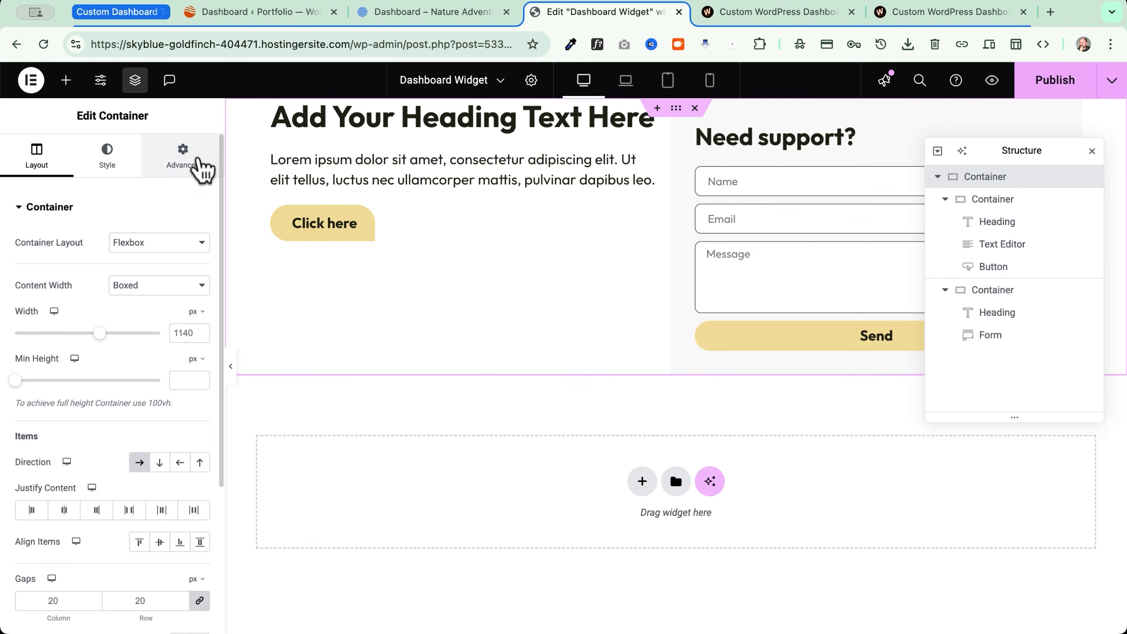
pyautogui.click(201, 169)
pyautogui.click(195, 296)
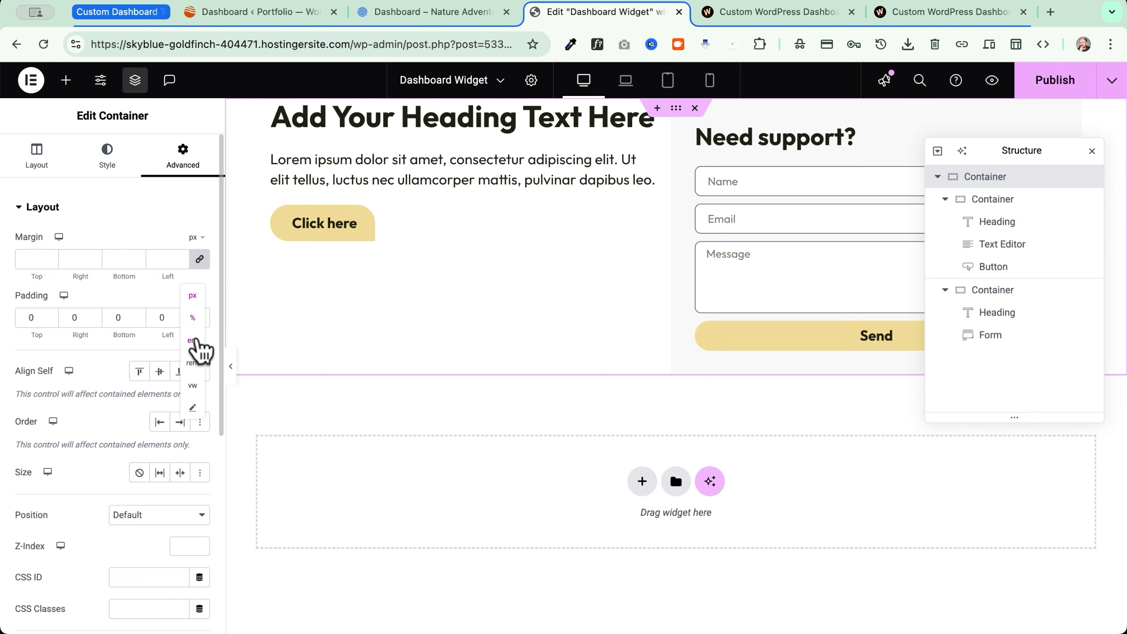
pyautogui.click(191, 363)
pyautogui.click(30, 317)
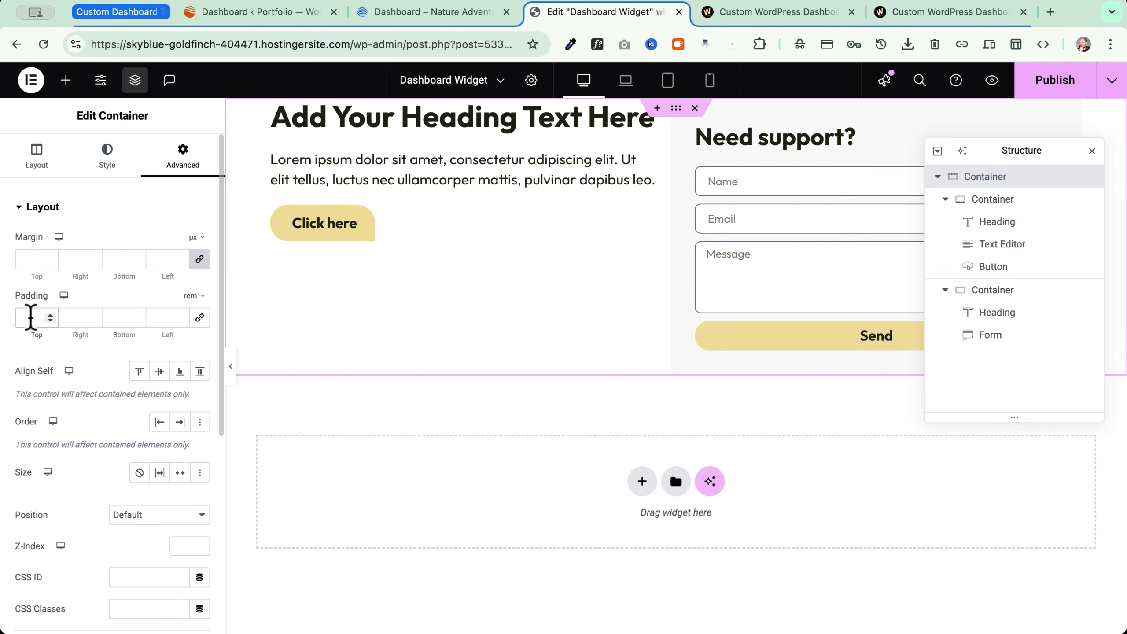
pyautogui.write('5')
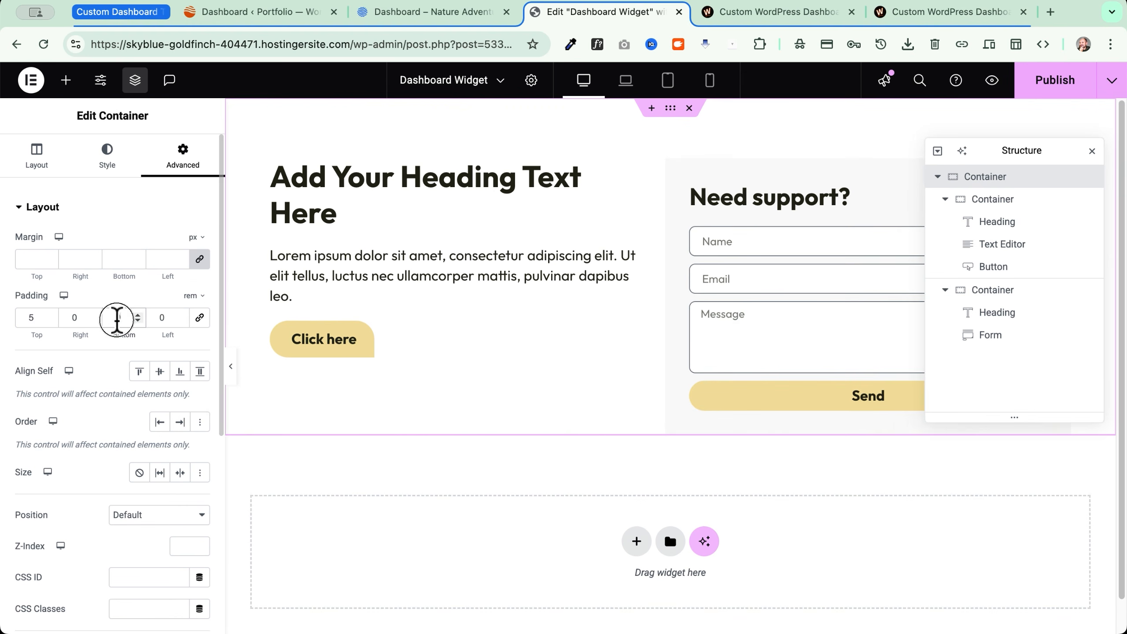
pyautogui.click(117, 318)
pyautogui.write('5')
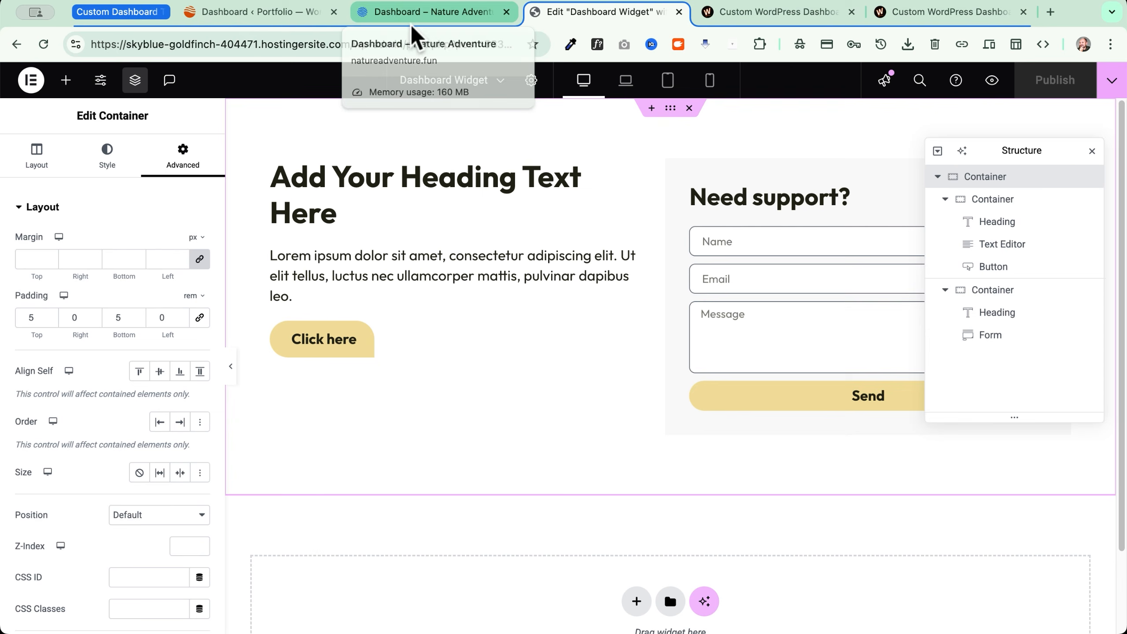
# Exit the Elementor editor to WordPress and view the new layout embedded in the admin Dashboard
pyautogui.click(43, 74)
pyautogui.click(89, 231)
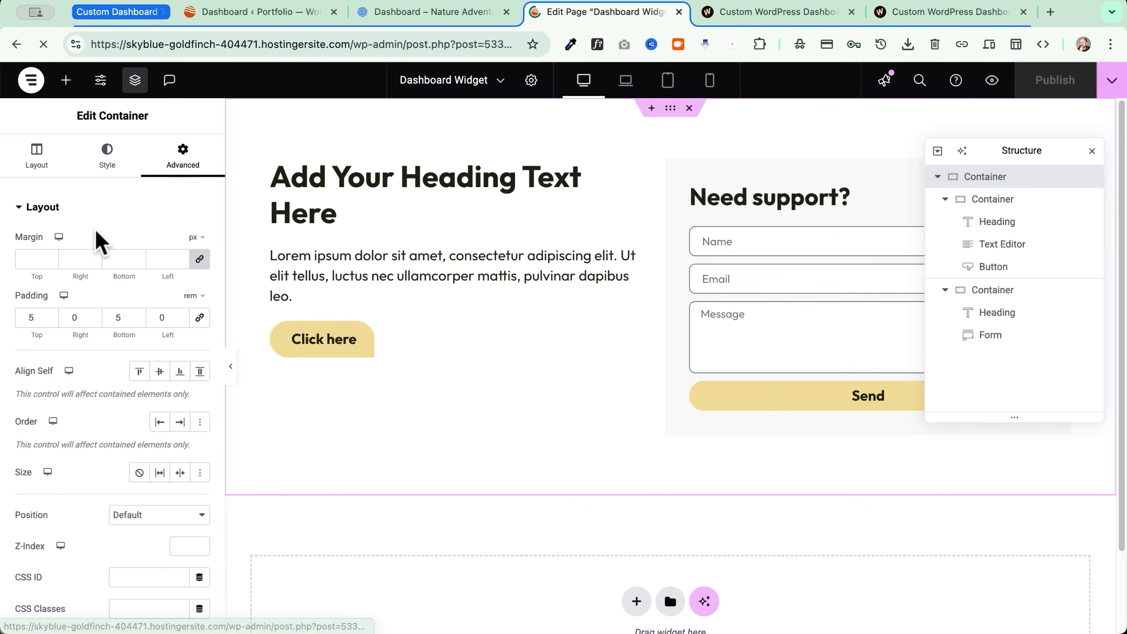
pyautogui.click(19, 91)
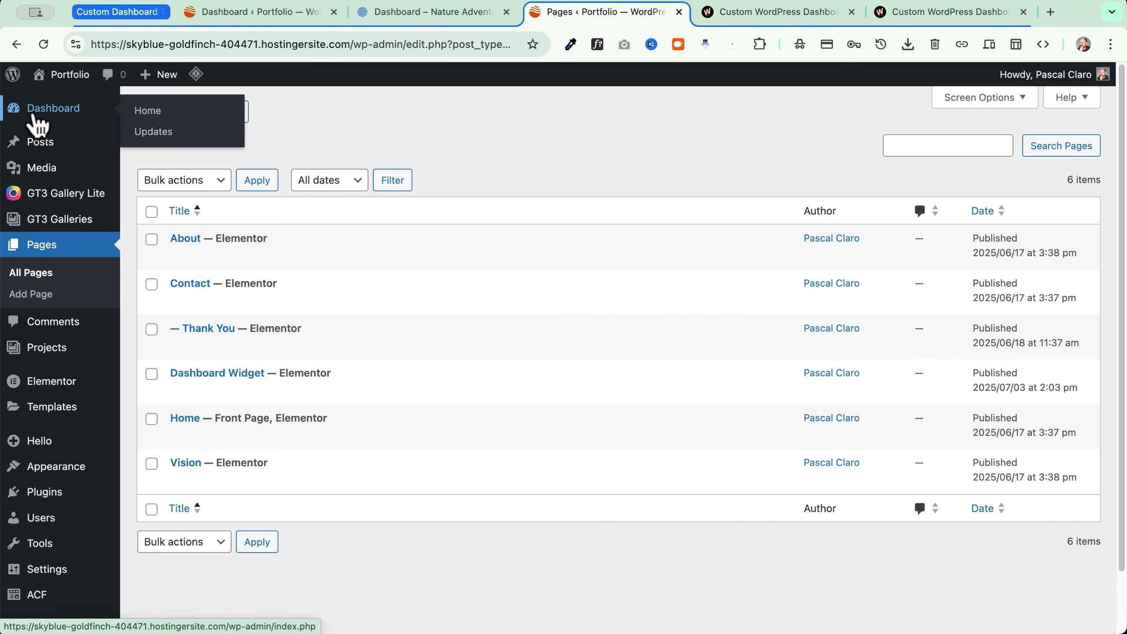
pyautogui.click(32, 110)
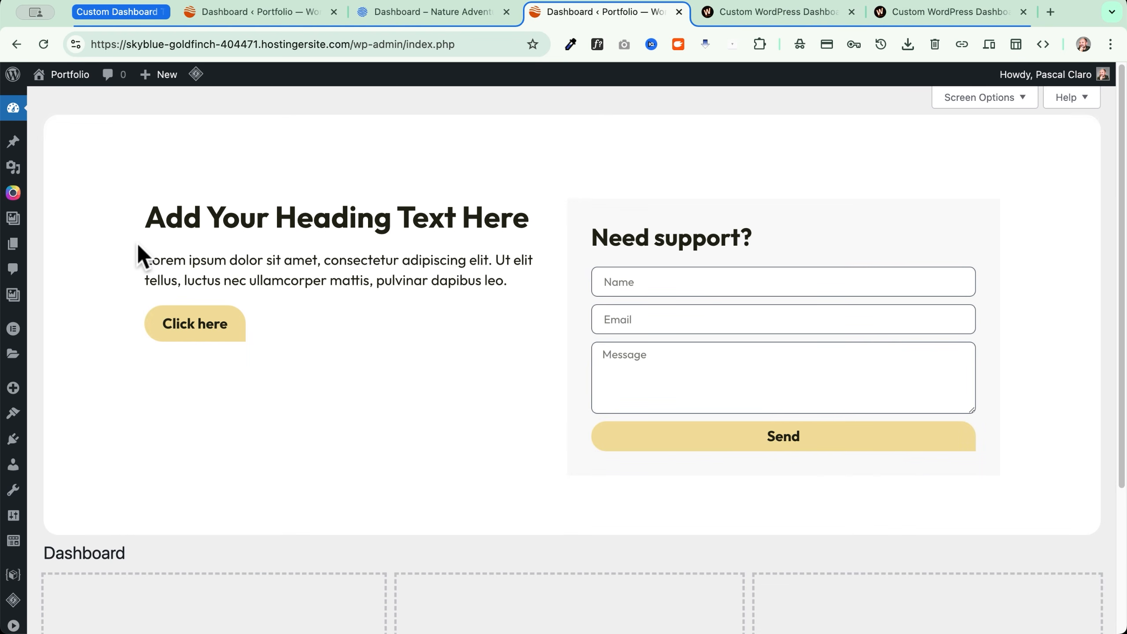
pyautogui.scroll(-5, 138, 246)
pyautogui.scroll(5, 138, 246)
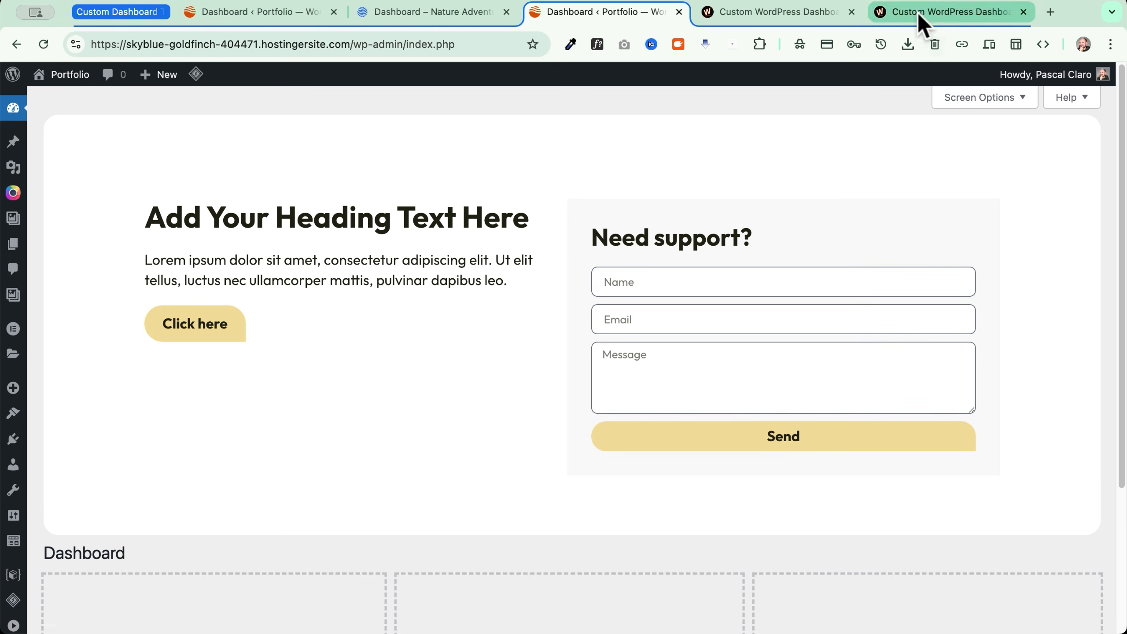
# On the wproads.com/dash resources page, download the custom dashboard page layout and open the downloaded custom-dashboard zip
pyautogui.click(918, 11)
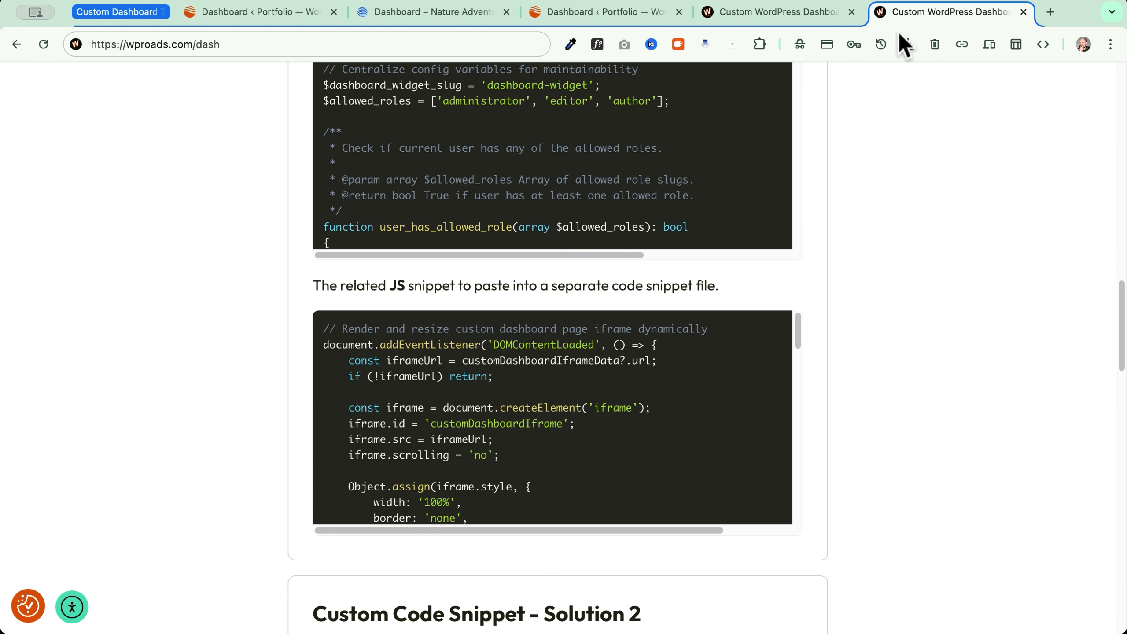
pyautogui.scroll(20, 284, 292)
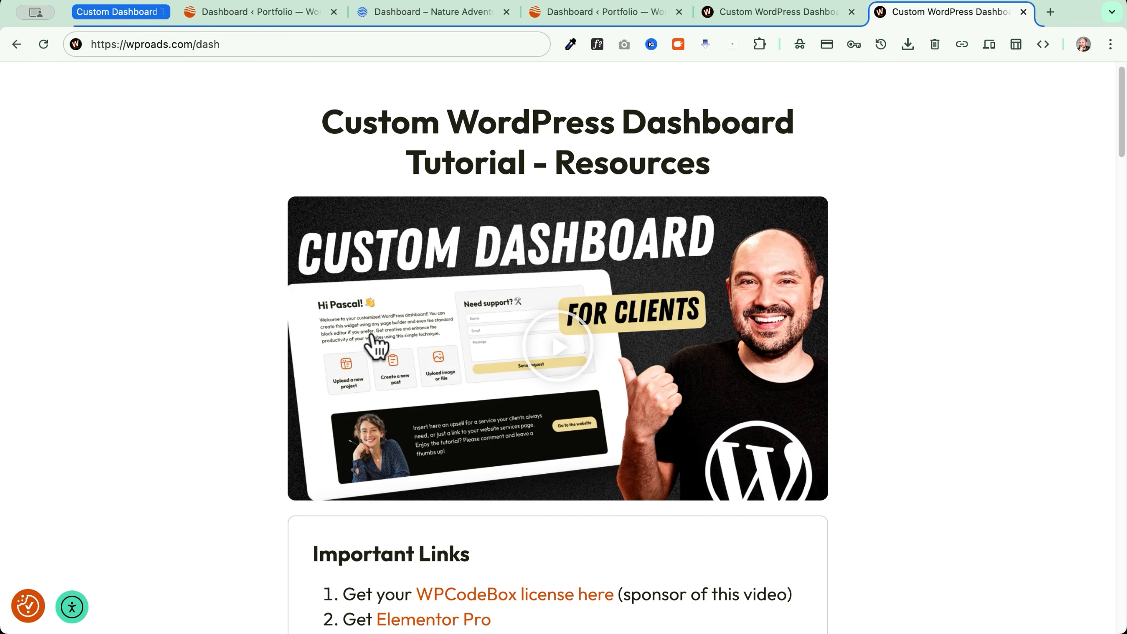
pyautogui.scroll(-7, 186, 311)
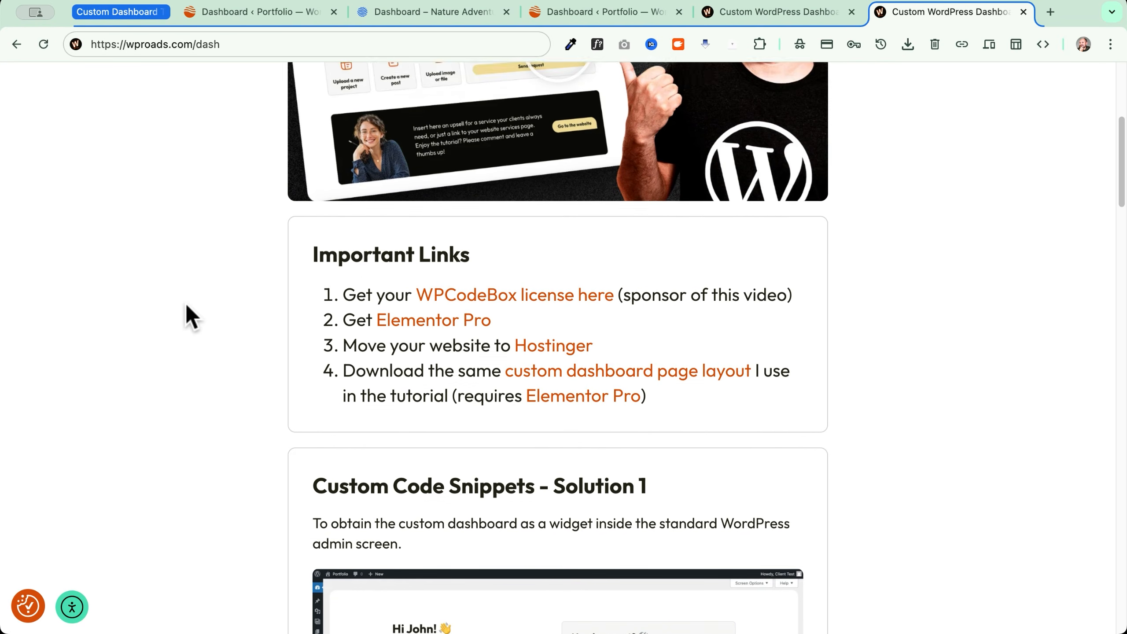
pyautogui.scroll(-1, 185, 304)
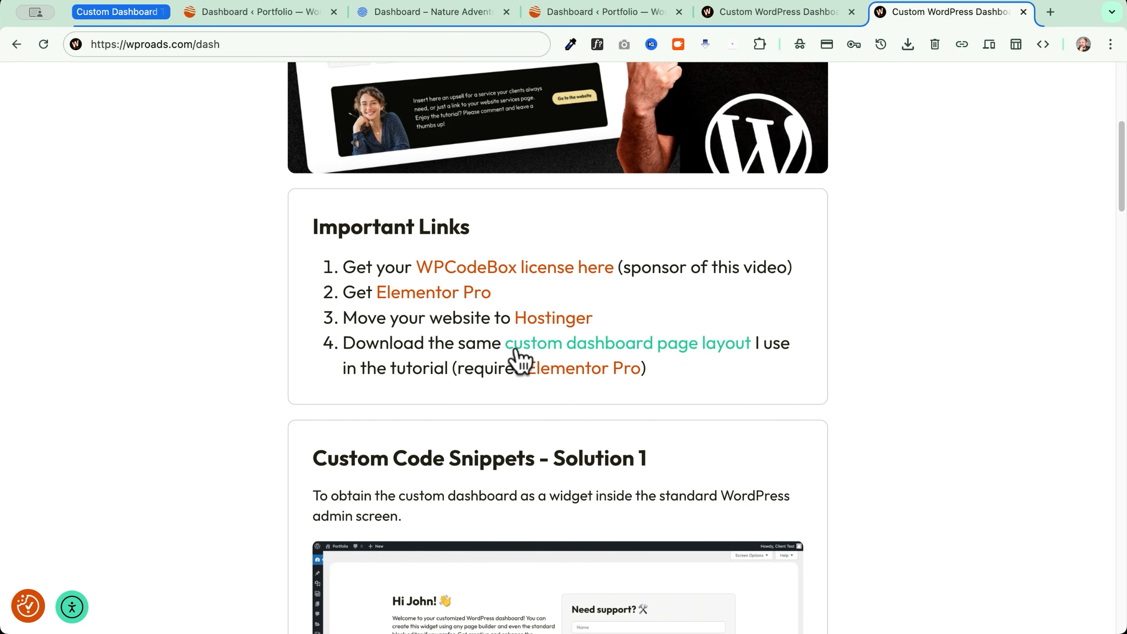
pyautogui.click(713, 349)
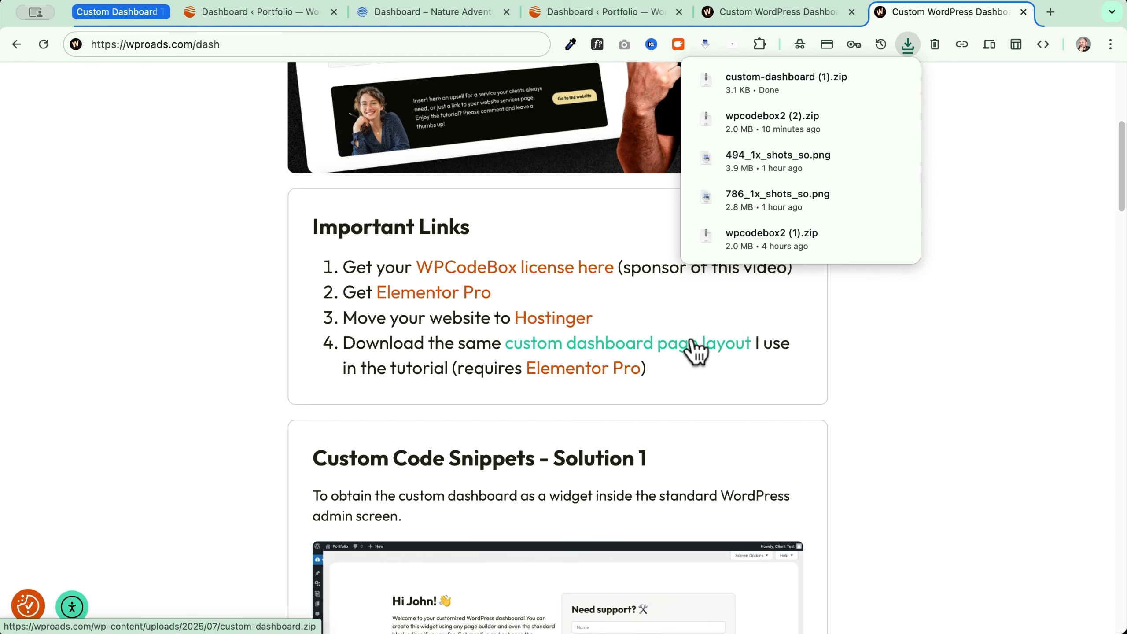
pyautogui.click(764, 81)
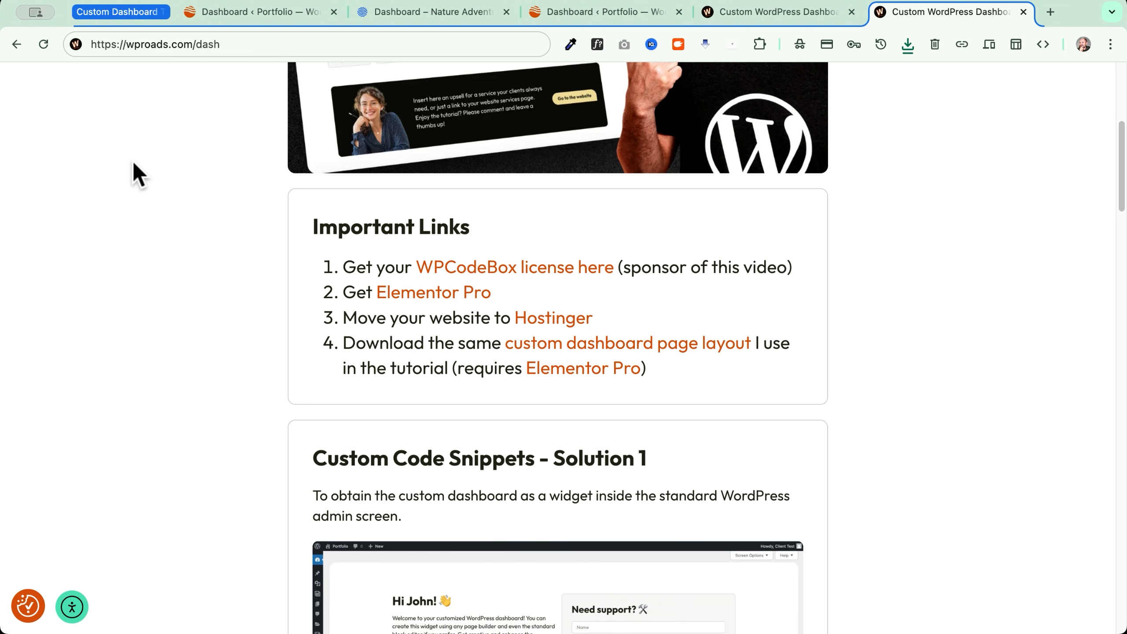
# Return to the Portfolio site's admin, open the Dashboard Widget page from all pages, and edit it with Elementor
pyautogui.click(618, 11)
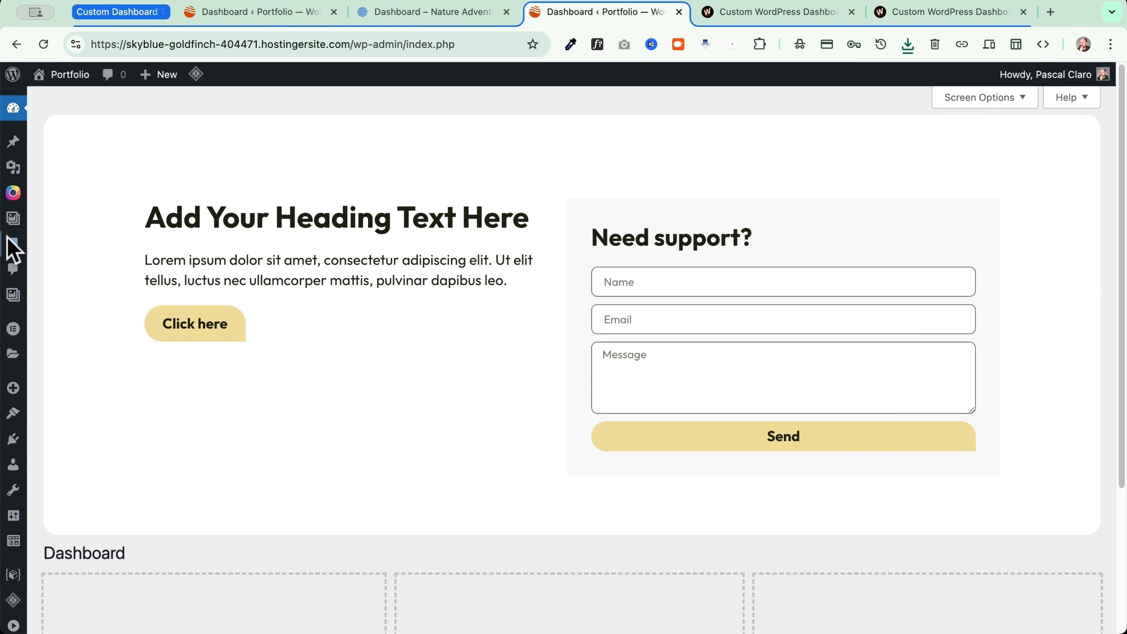
pyautogui.moveTo(20, 244)
pyautogui.click(58, 270)
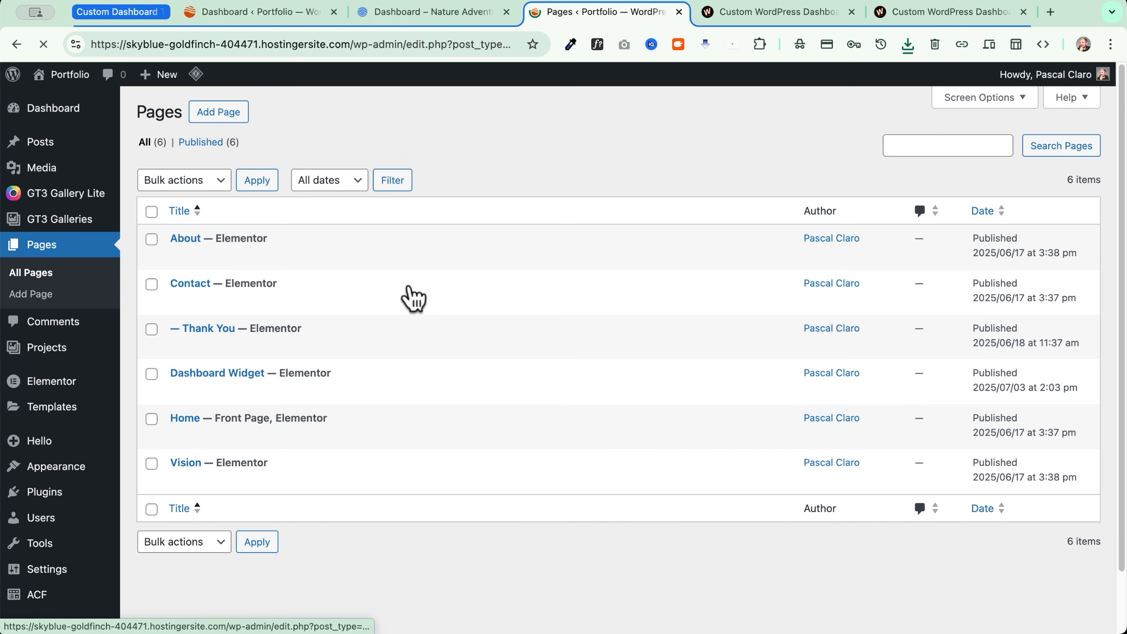
pyautogui.click(239, 375)
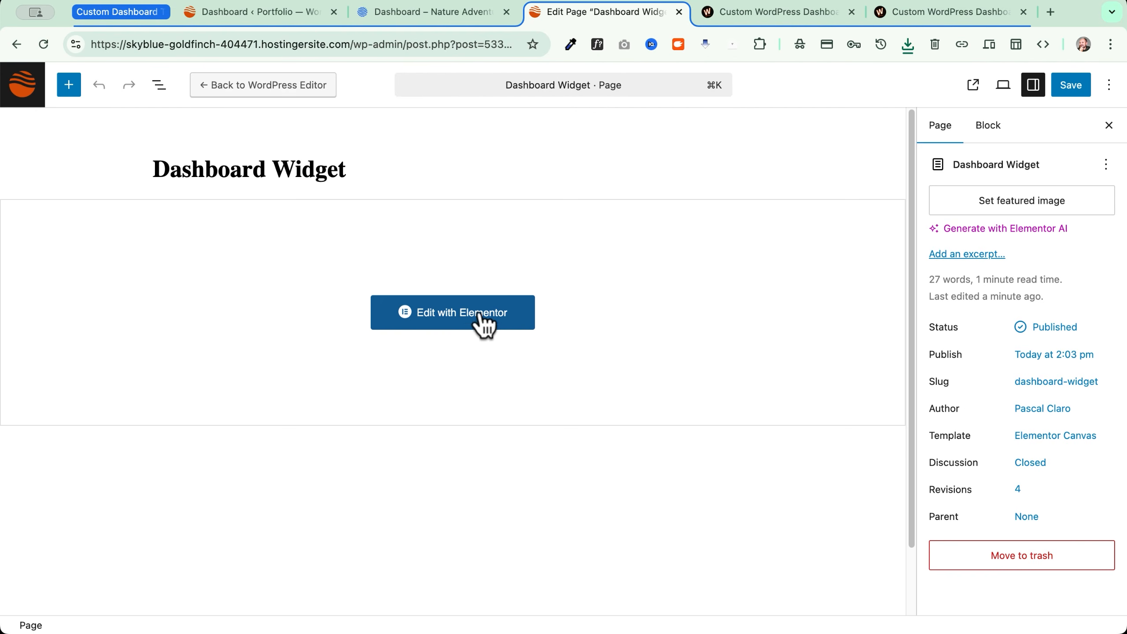
pyautogui.click(463, 318)
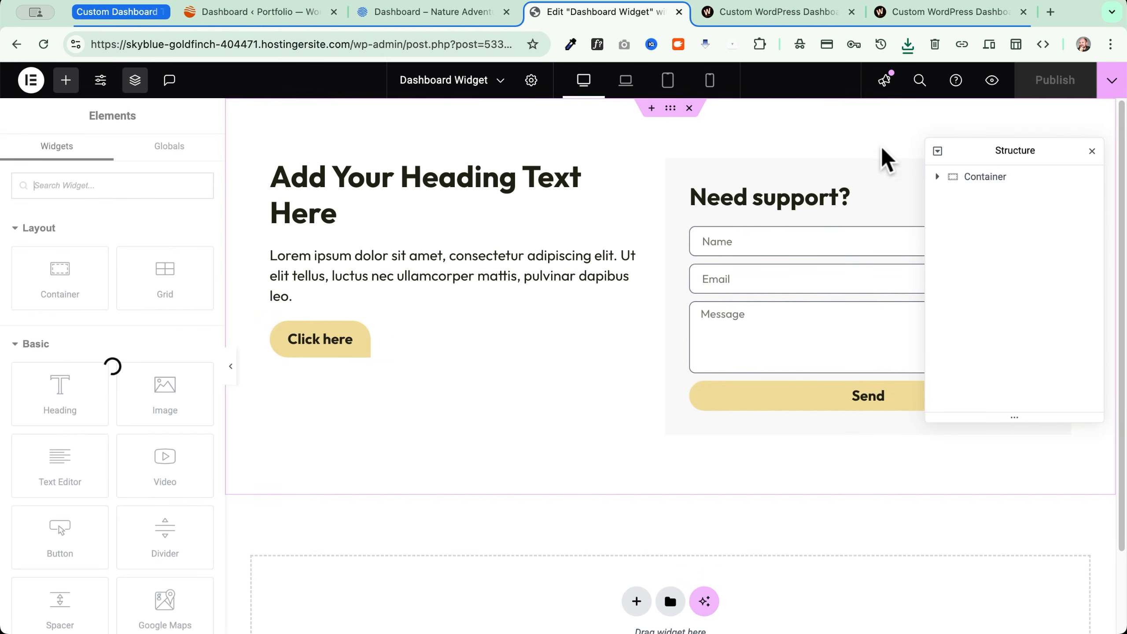
# Replace the page's existing container with the Custom WP Dashboard template imported from custom-WP-dashboard.json in Downloads
pyautogui.click(688, 108)
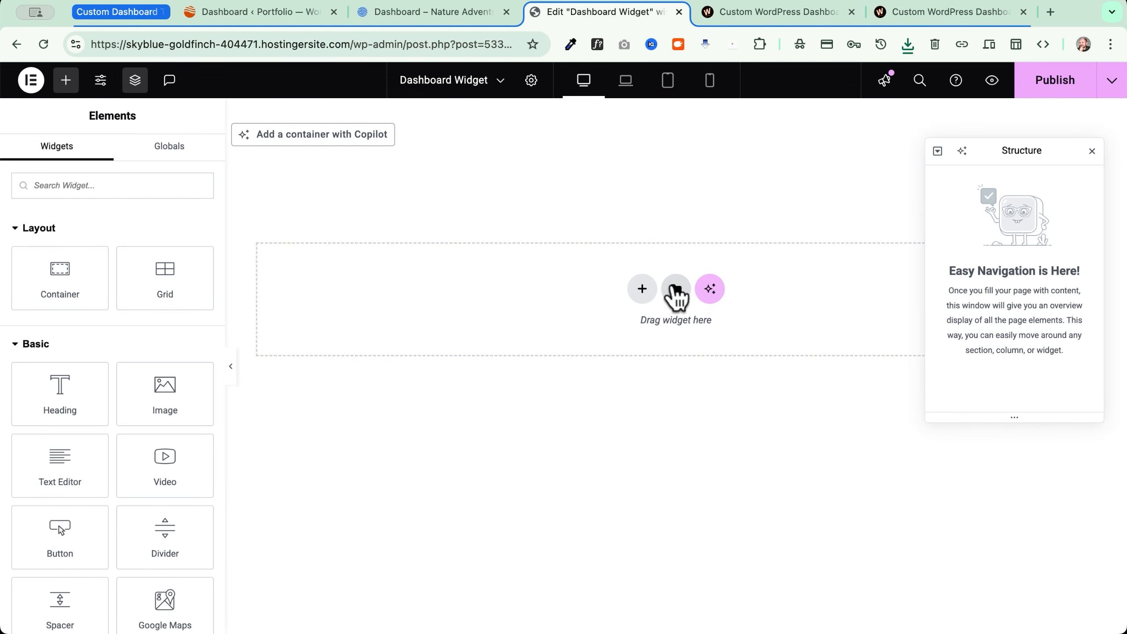
pyautogui.click(674, 288)
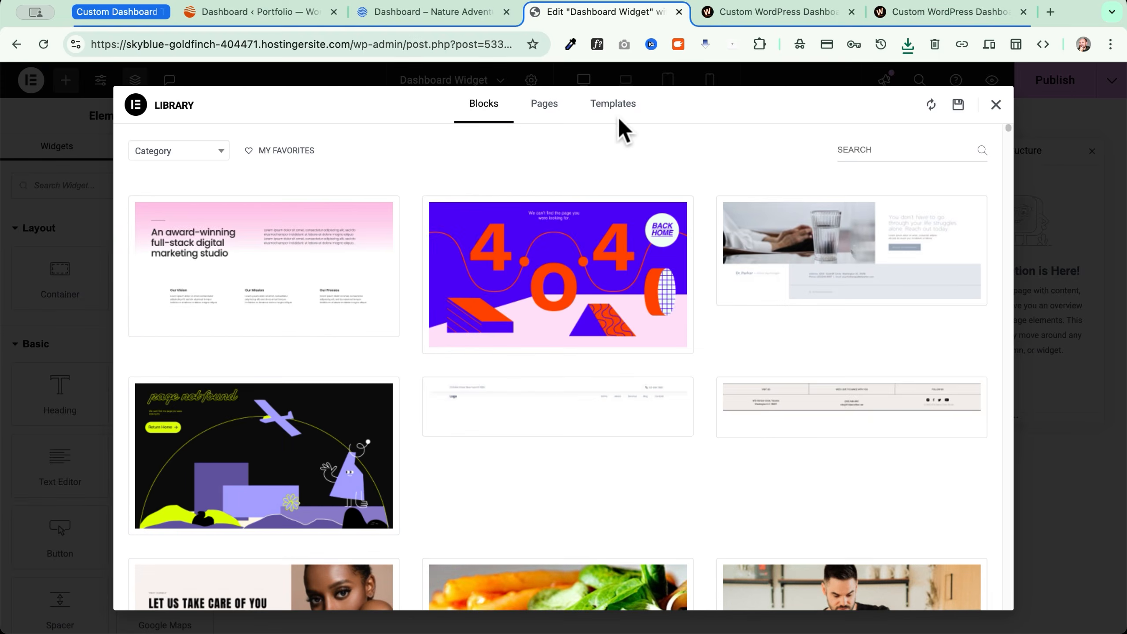
pyautogui.click(614, 109)
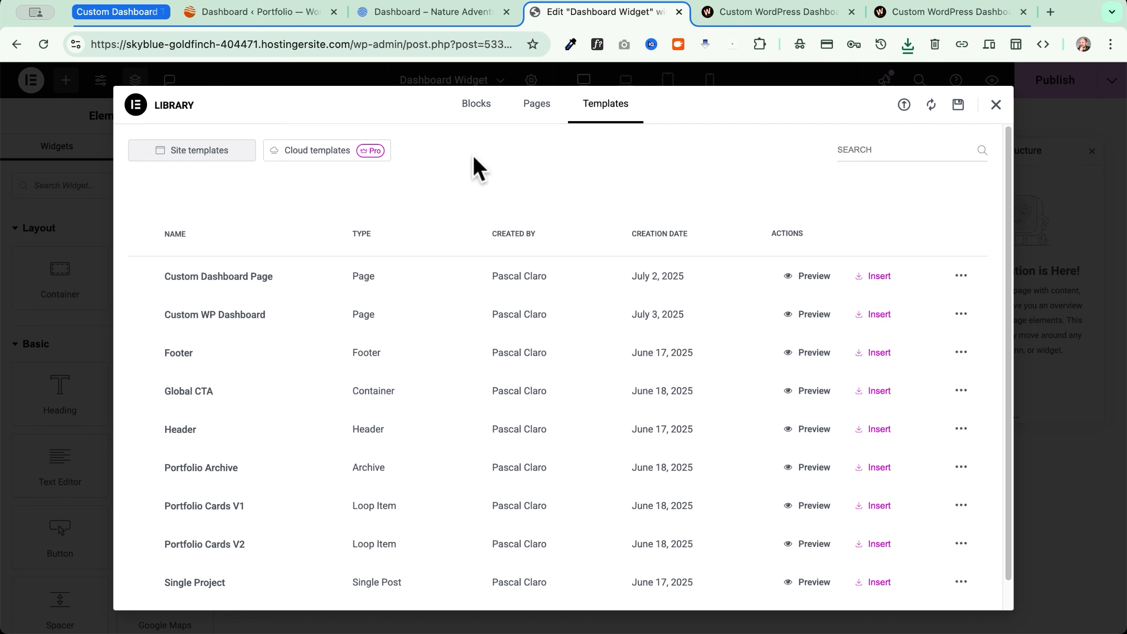
pyautogui.click(904, 106)
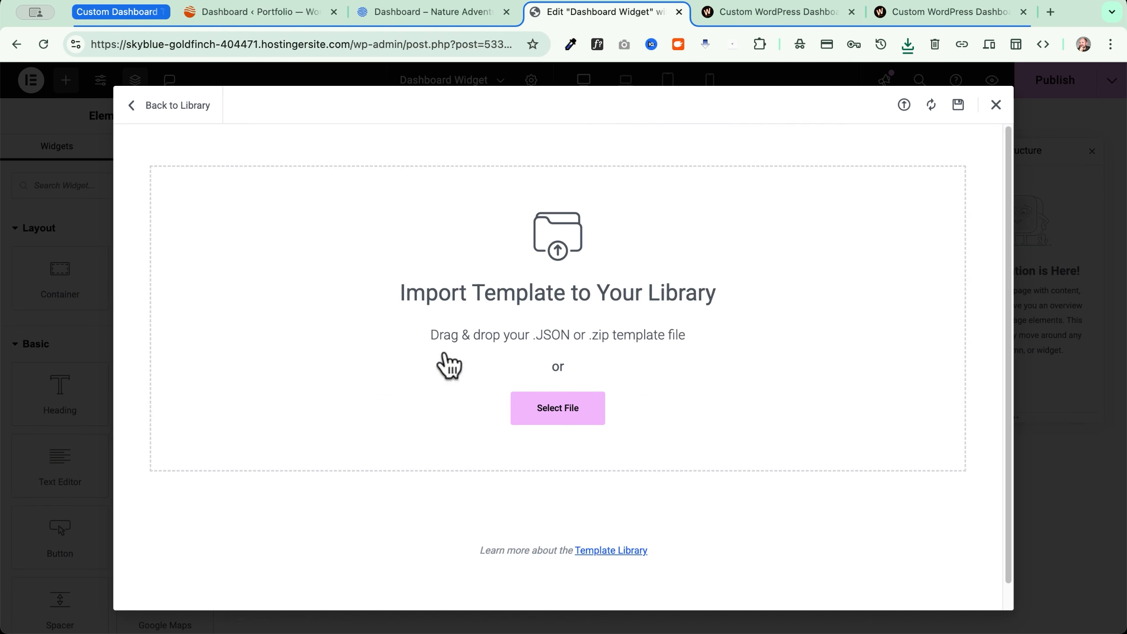
pyautogui.click(569, 413)
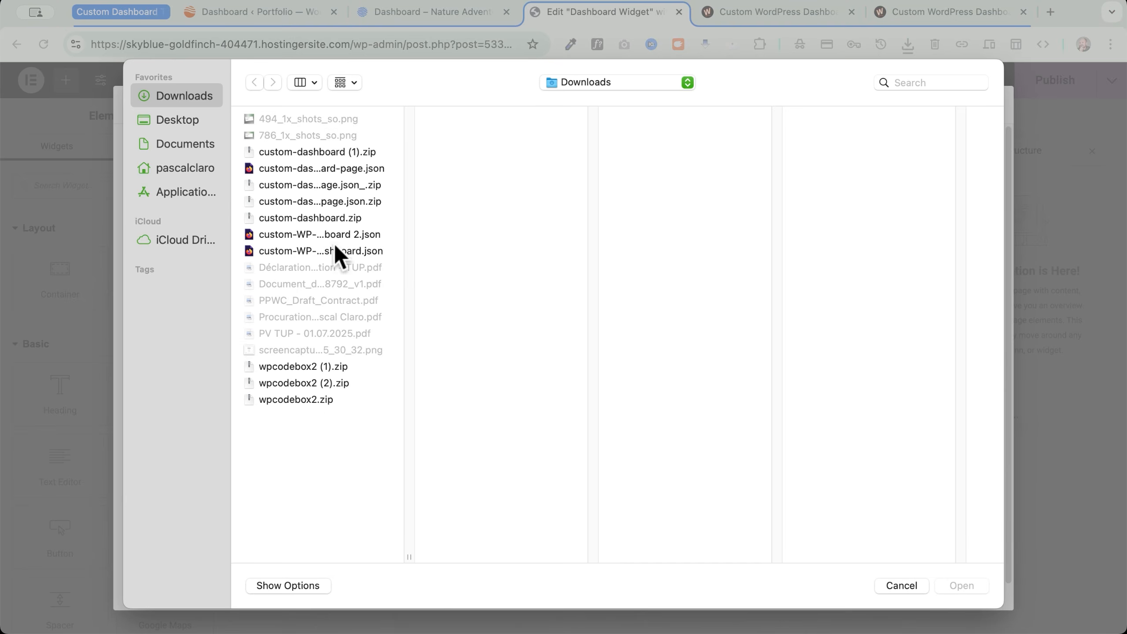
pyautogui.click(338, 252)
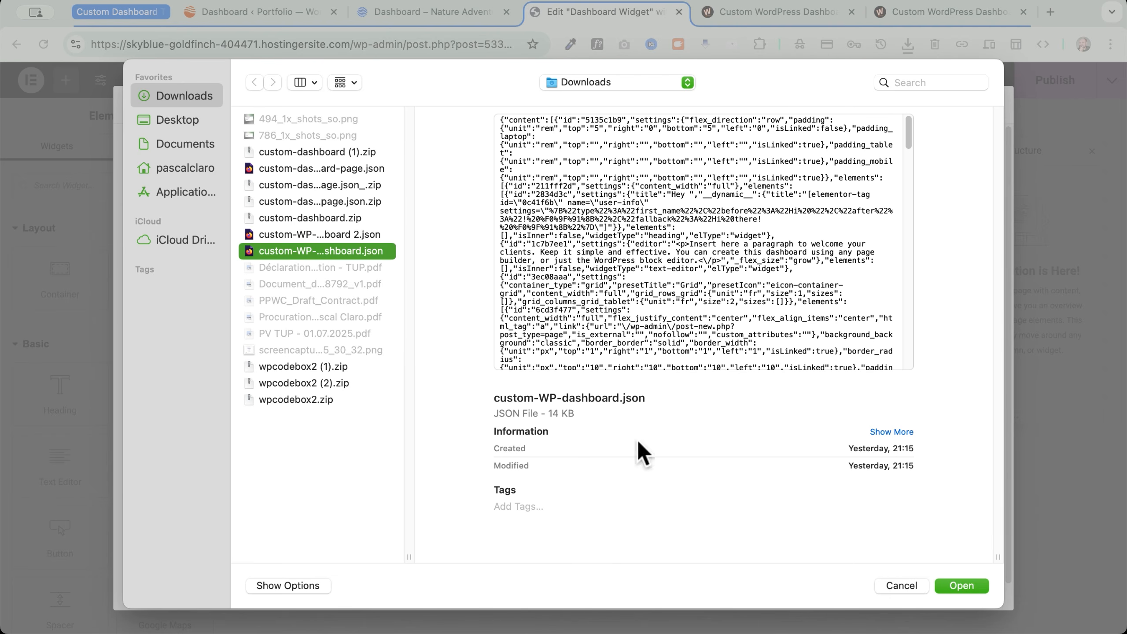
pyautogui.click(962, 586)
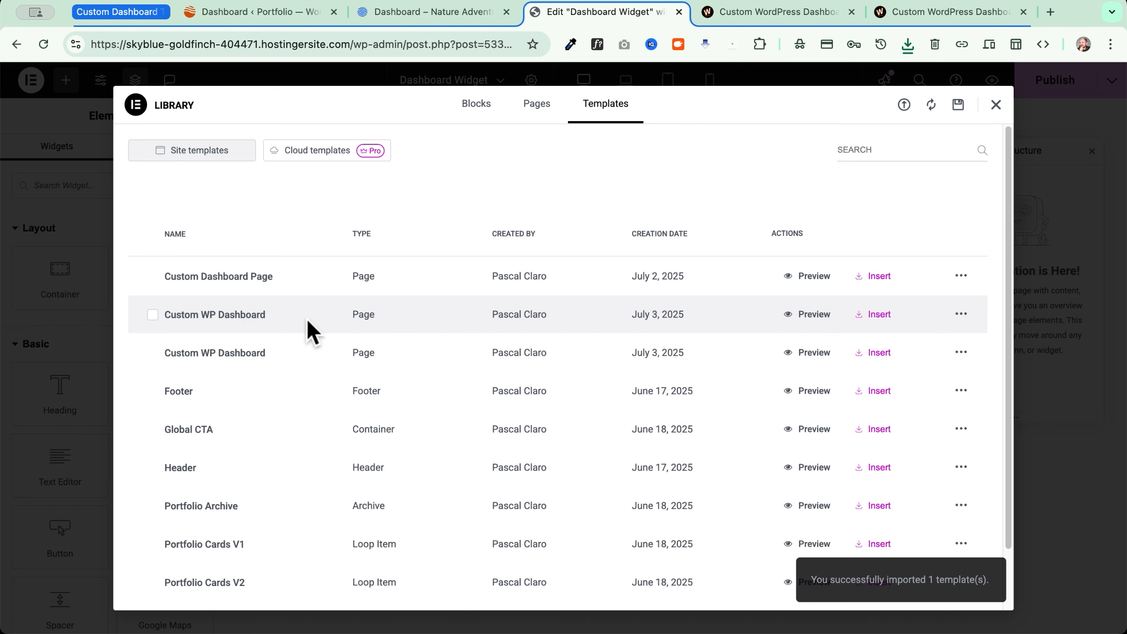
pyautogui.click(873, 316)
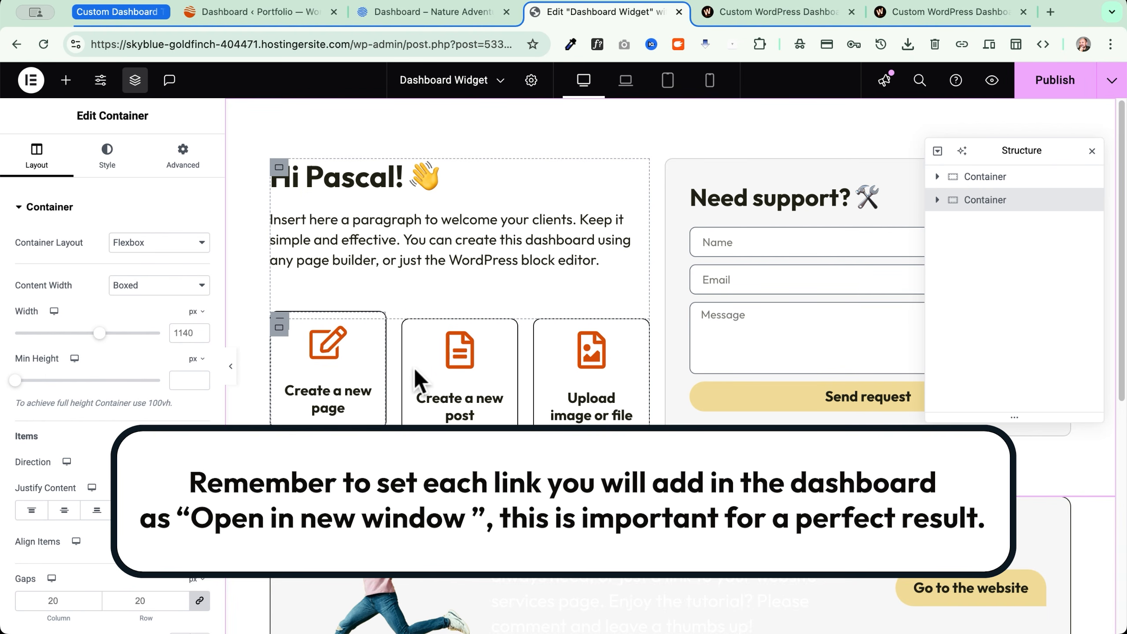
# Set the "Create a new post" card container's link to open in a new window
pyautogui.click(411, 329)
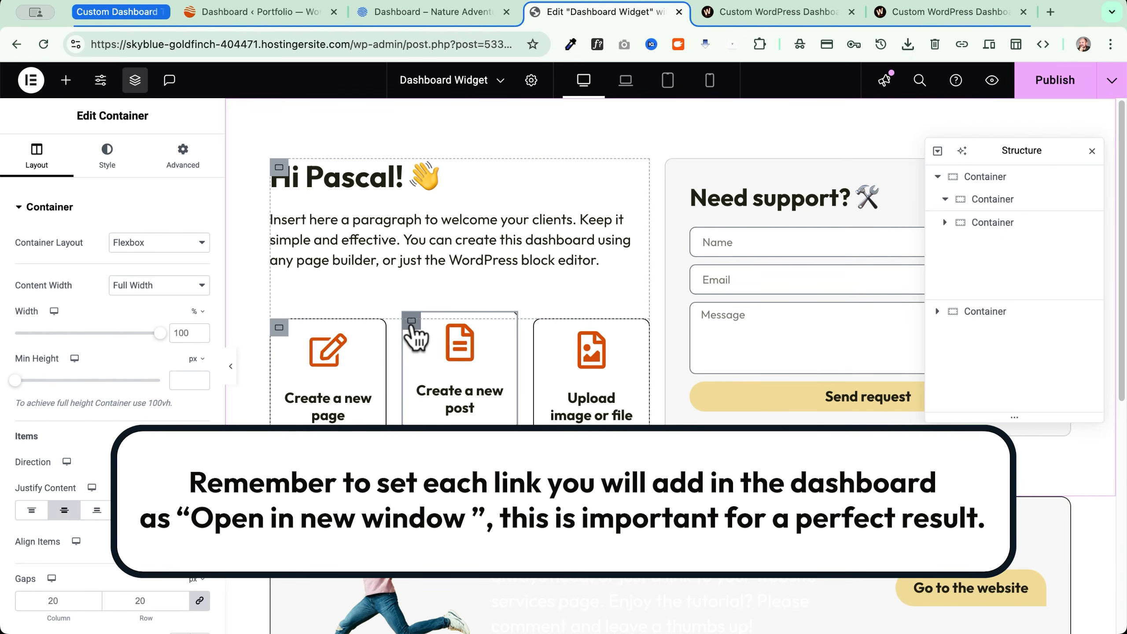
pyautogui.scroll(-5, 116, 213)
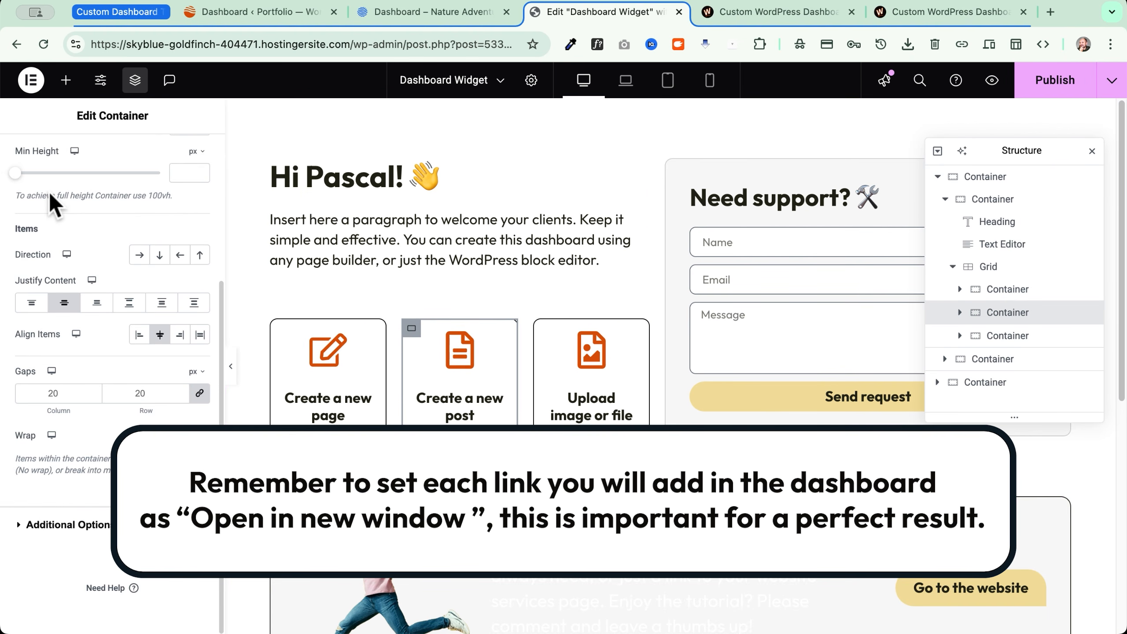
pyautogui.click(79, 528)
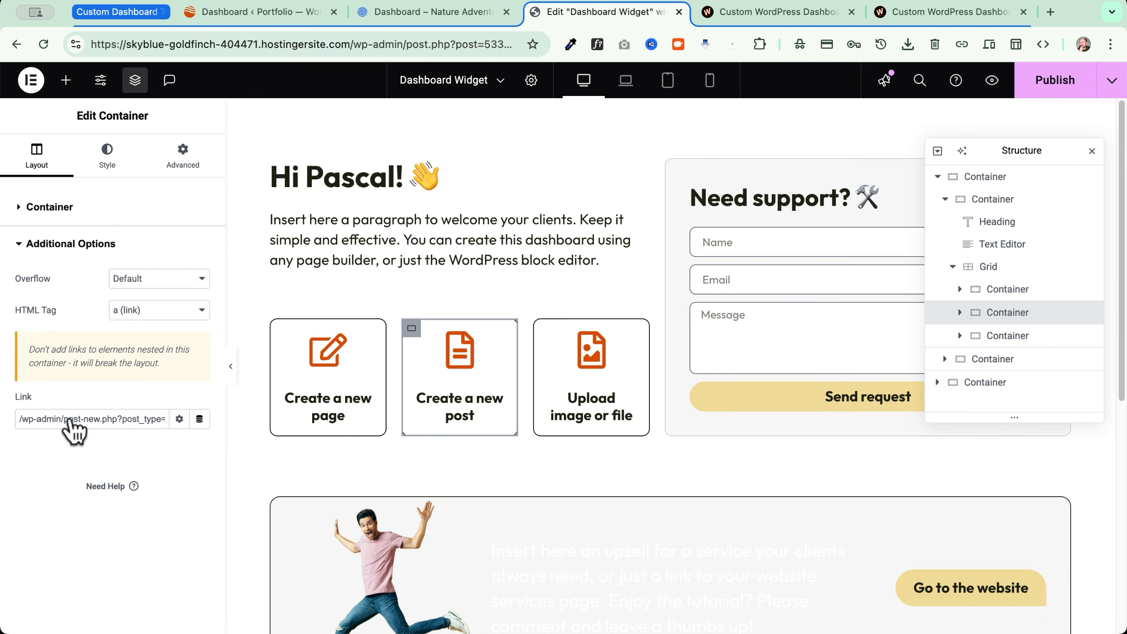
pyautogui.hscroll(1, 137, 418)
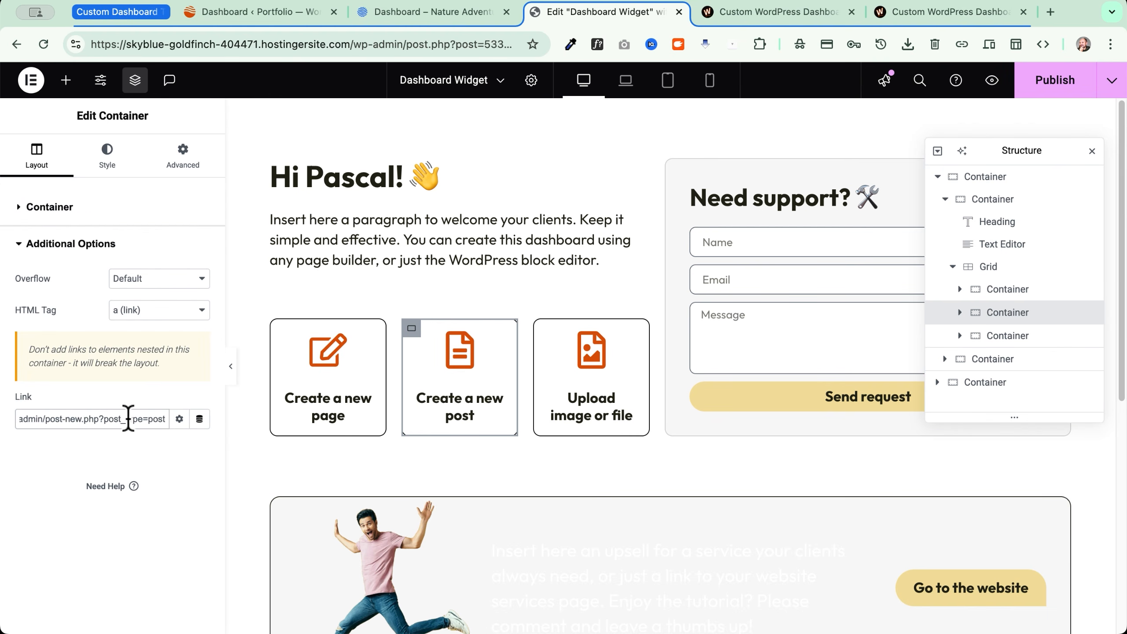
pyautogui.hscroll(1, 82, 419)
pyautogui.click(179, 419)
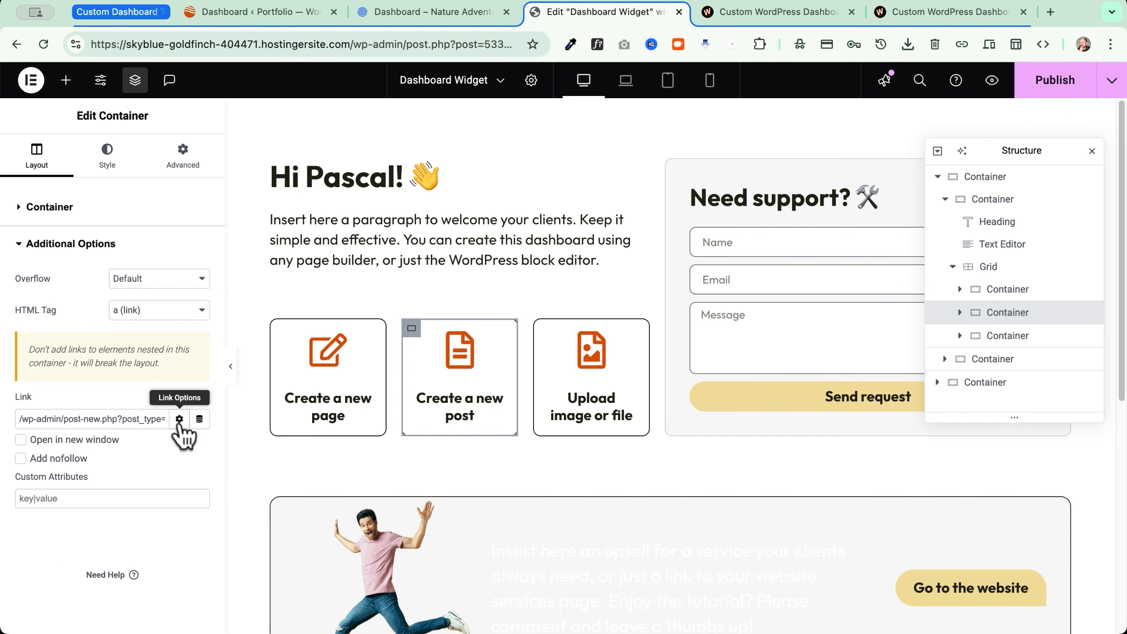
pyautogui.click(21, 443)
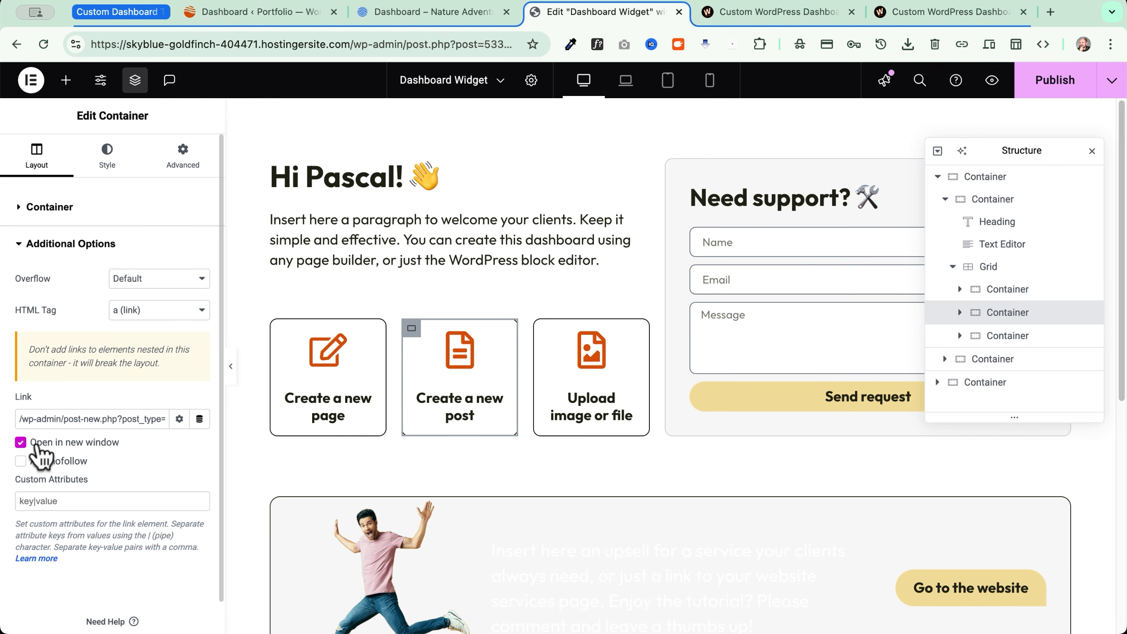
# Set the "Upload image or file" card container's link to open in a new window
pyautogui.click(543, 321)
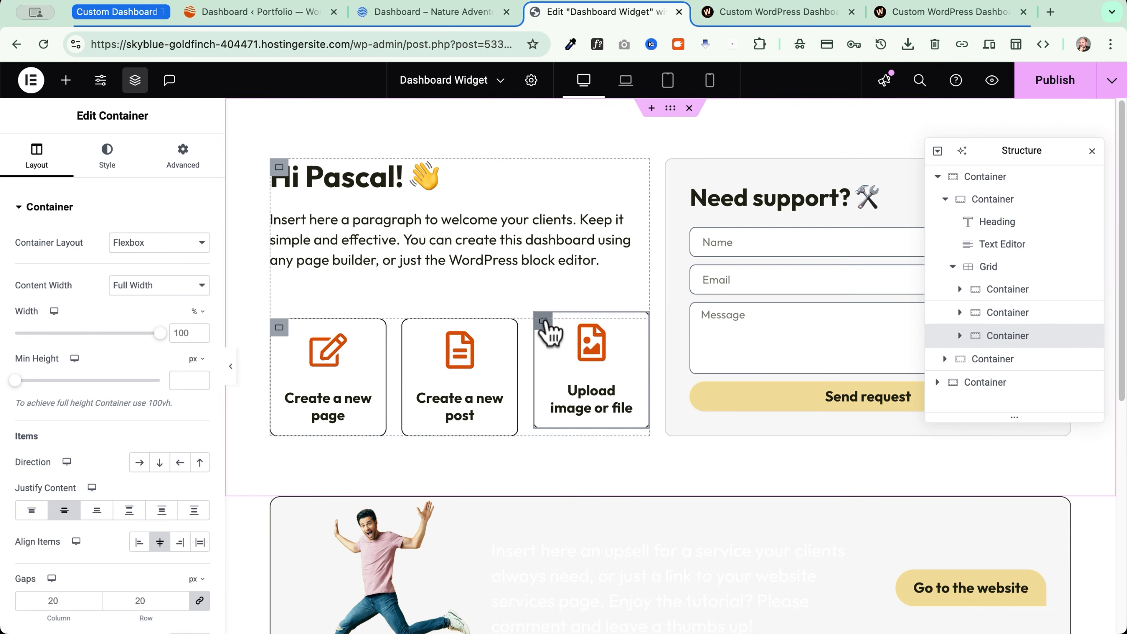
pyautogui.scroll(-3, 27, 342)
pyautogui.scroll(-2, 27, 343)
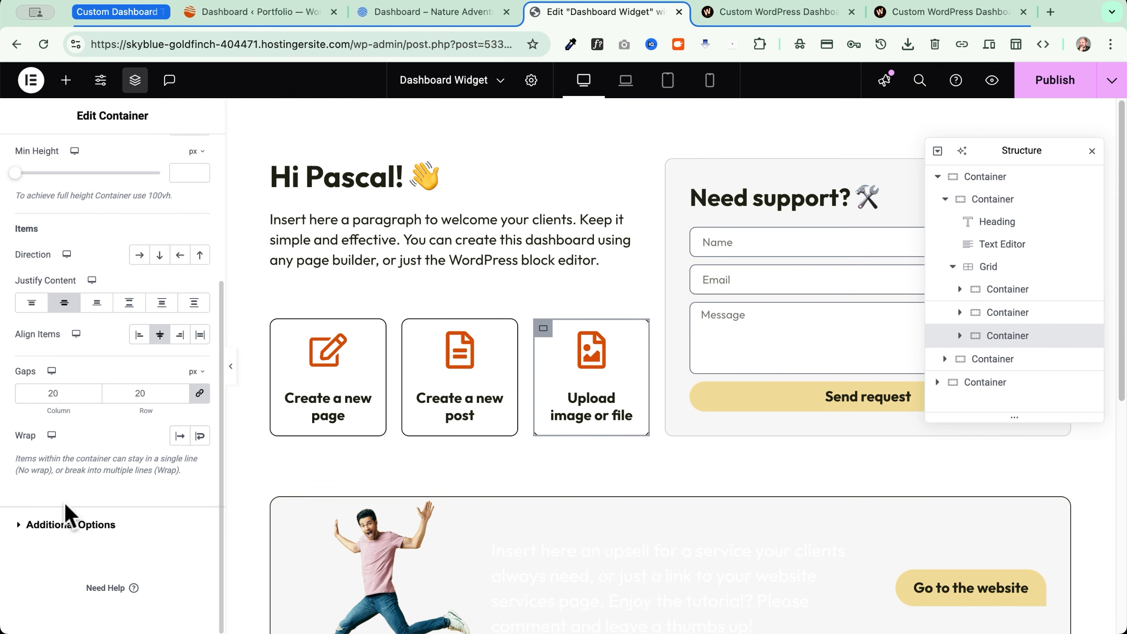
pyautogui.click(65, 529)
pyautogui.click(180, 419)
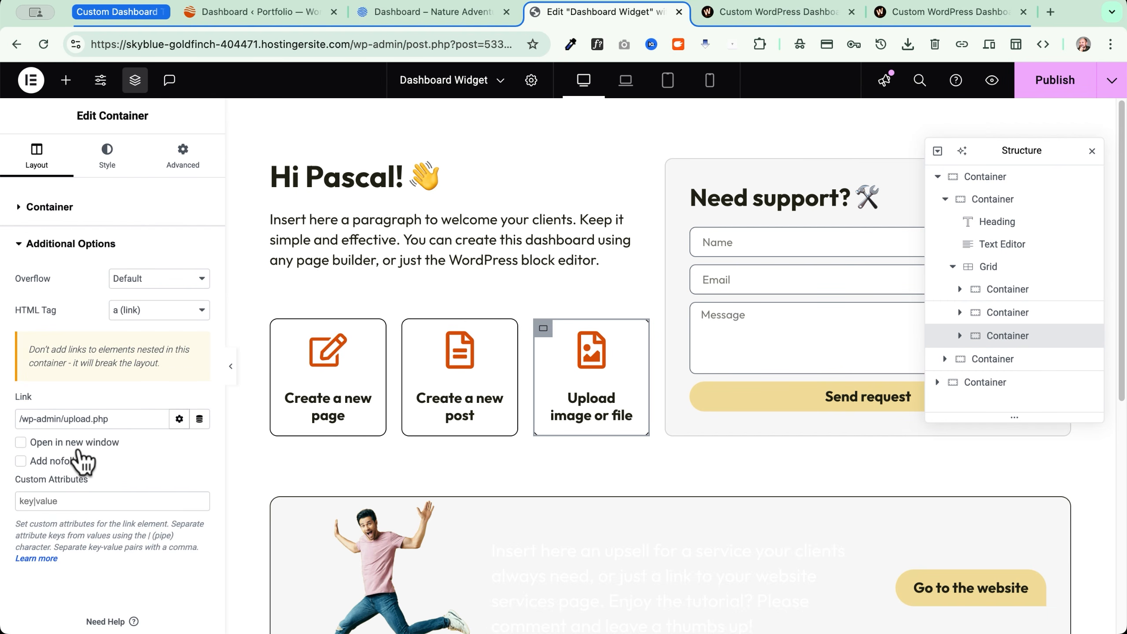
pyautogui.click(71, 443)
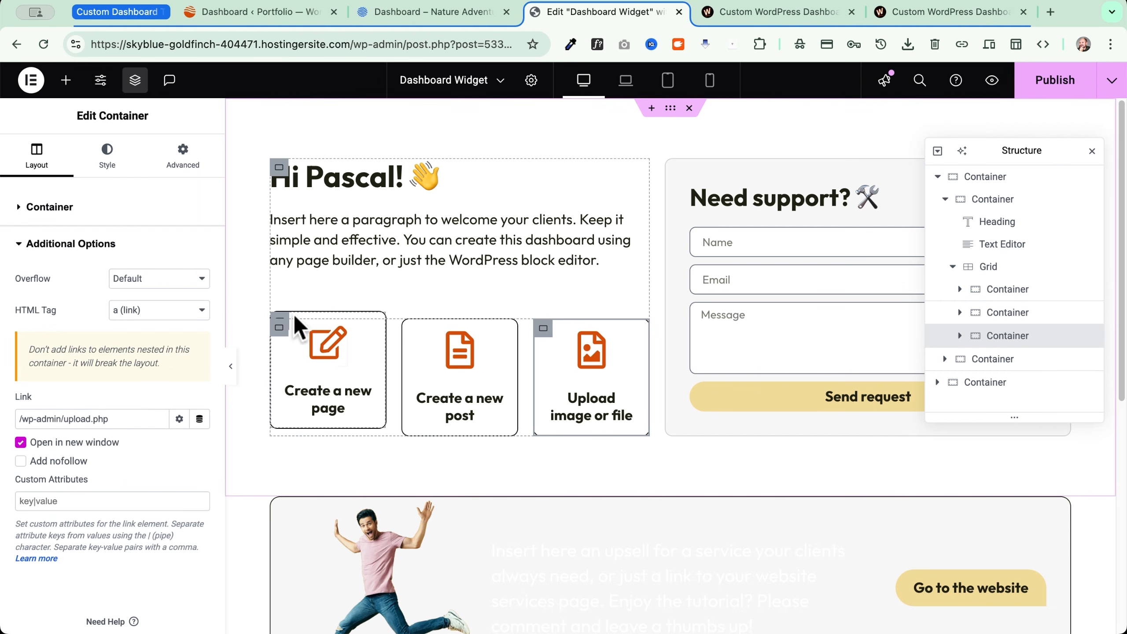
# Set the "Create a new page" card container's link to open in a new window
pyautogui.click(280, 320)
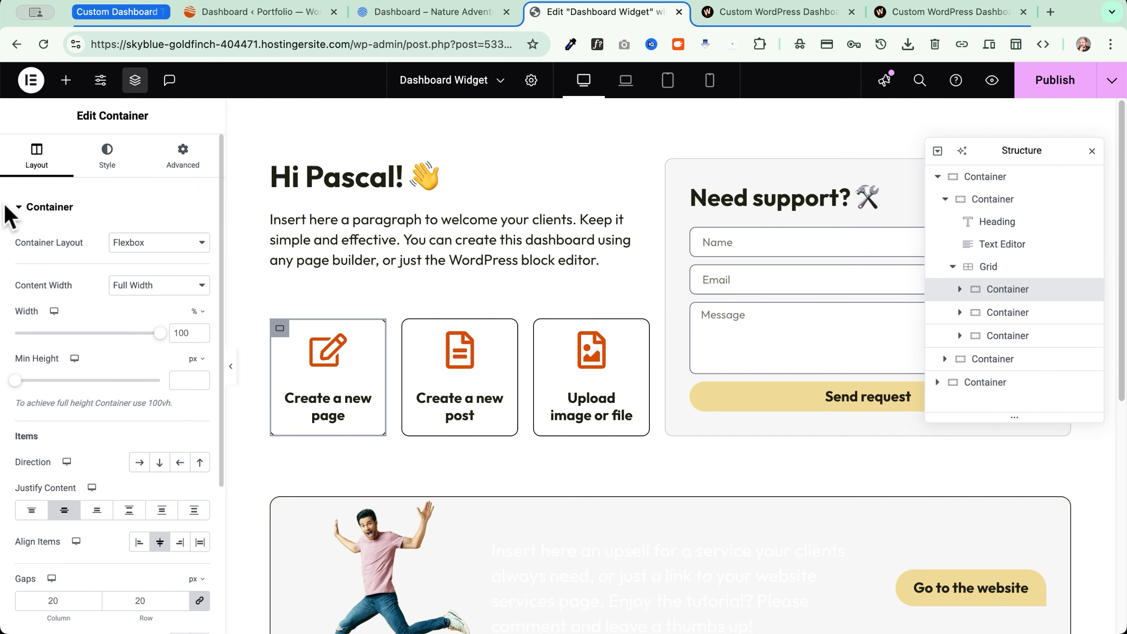
pyautogui.scroll(-5, 92, 489)
pyautogui.click(80, 526)
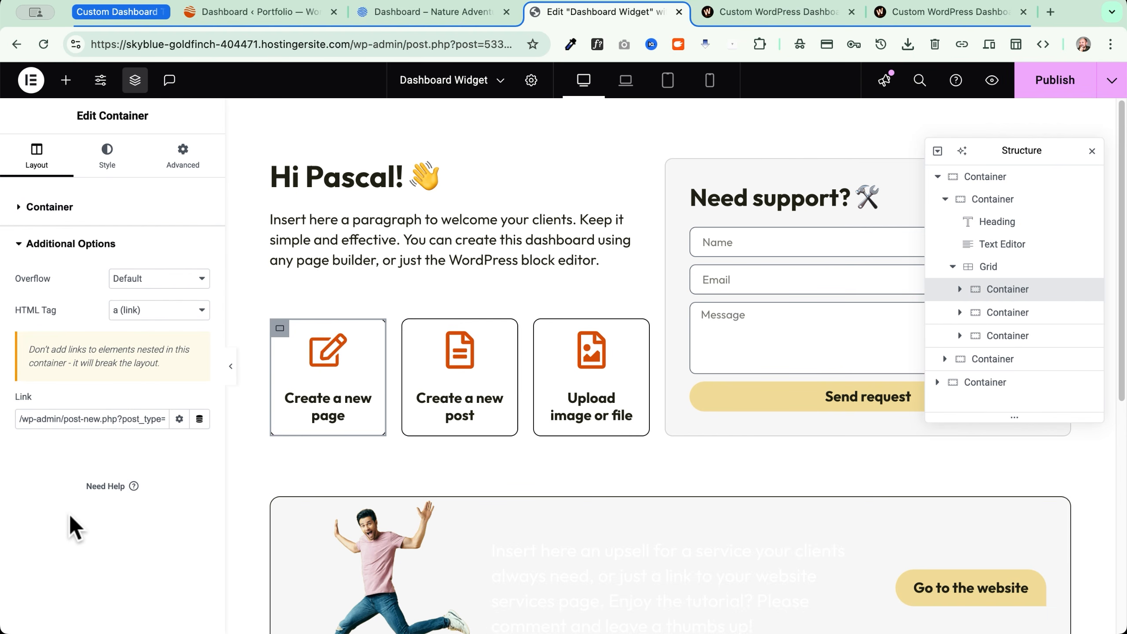
pyautogui.click(179, 419)
pyautogui.click(44, 443)
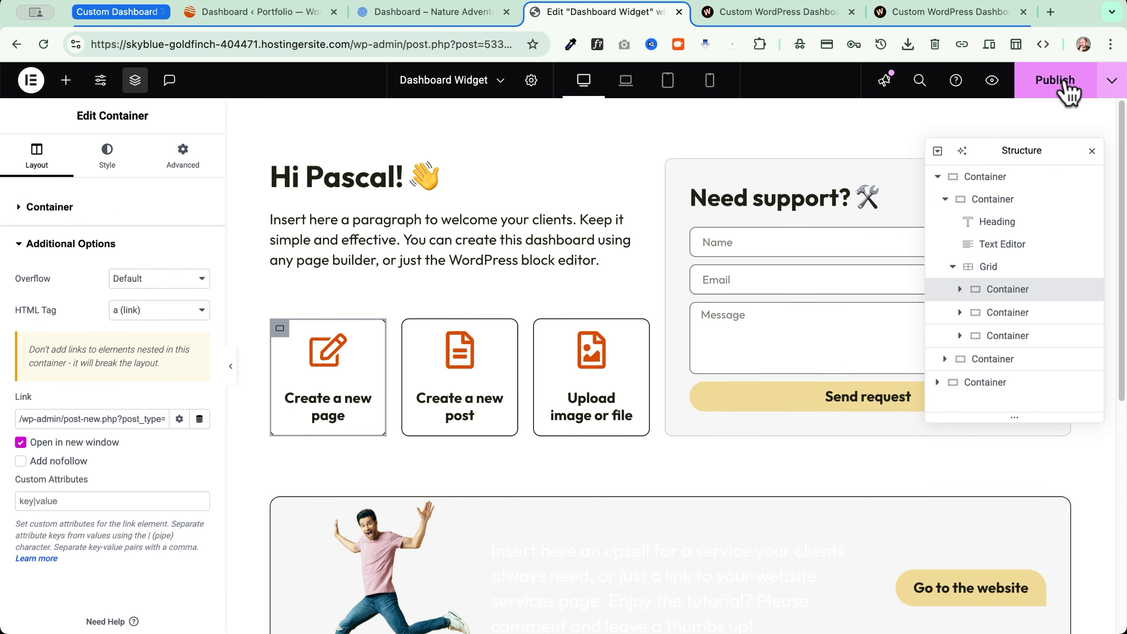
# Change the Global CTA container's background color to #242424 and publish the page
pyautogui.scroll(-3, 413, 514)
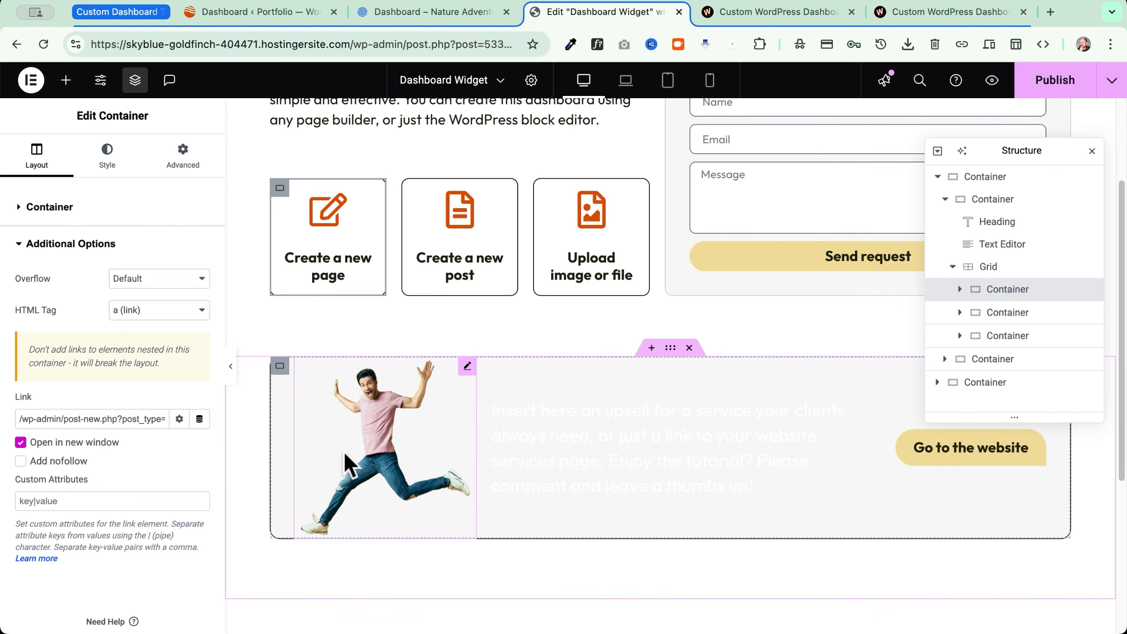
pyautogui.click(281, 367)
pyautogui.click(105, 160)
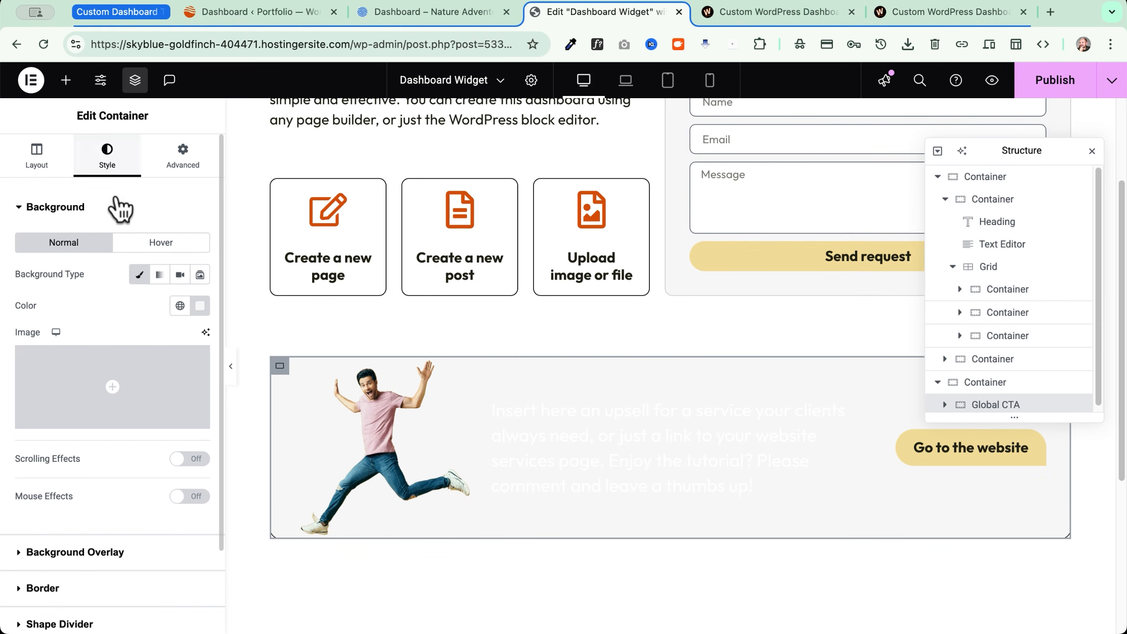
pyautogui.click(199, 306)
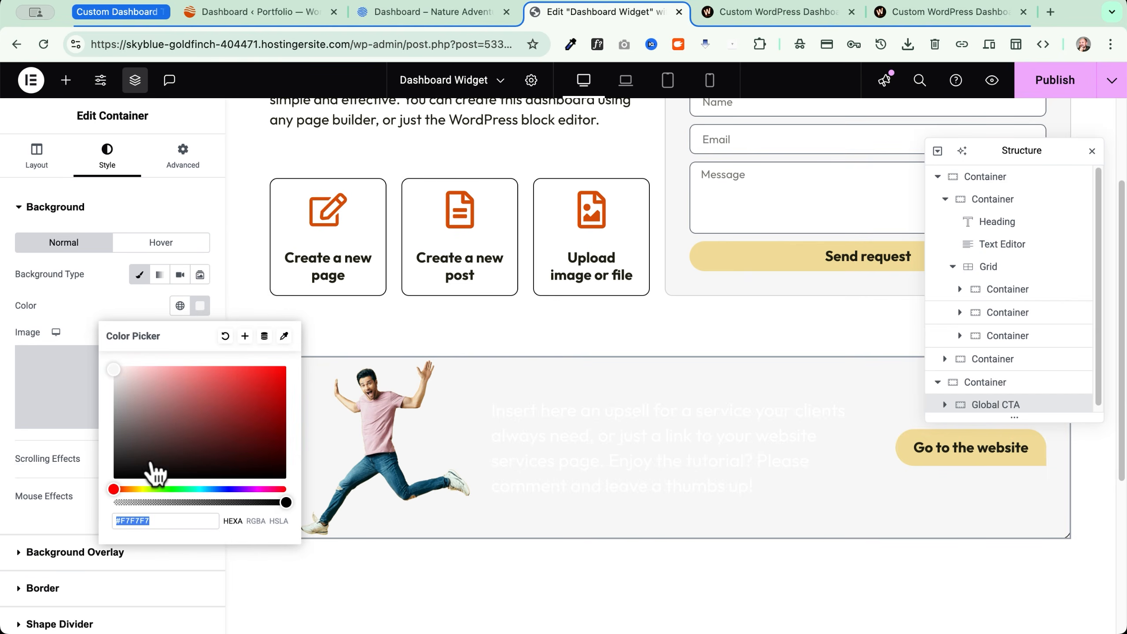
pyautogui.moveTo(151, 471); pyautogui.dragTo(92, 462)
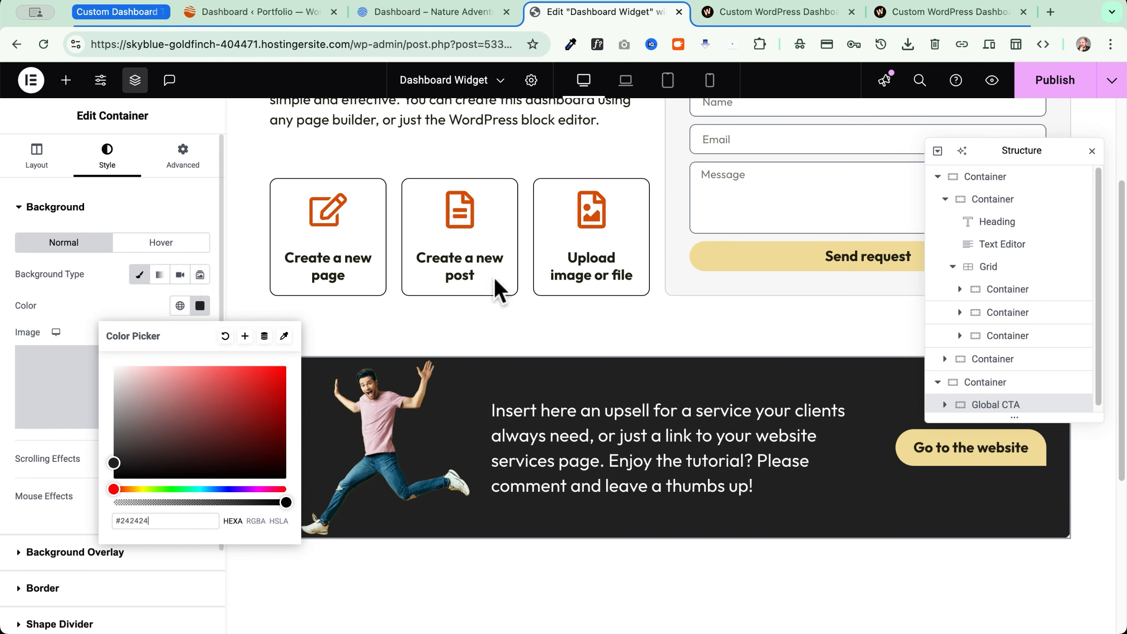
pyautogui.click(1056, 85)
# Exit Elementor to WordPress and review the imported layout on the admin Dashboard from top to bottom
pyautogui.scroll(3, 523, 329)
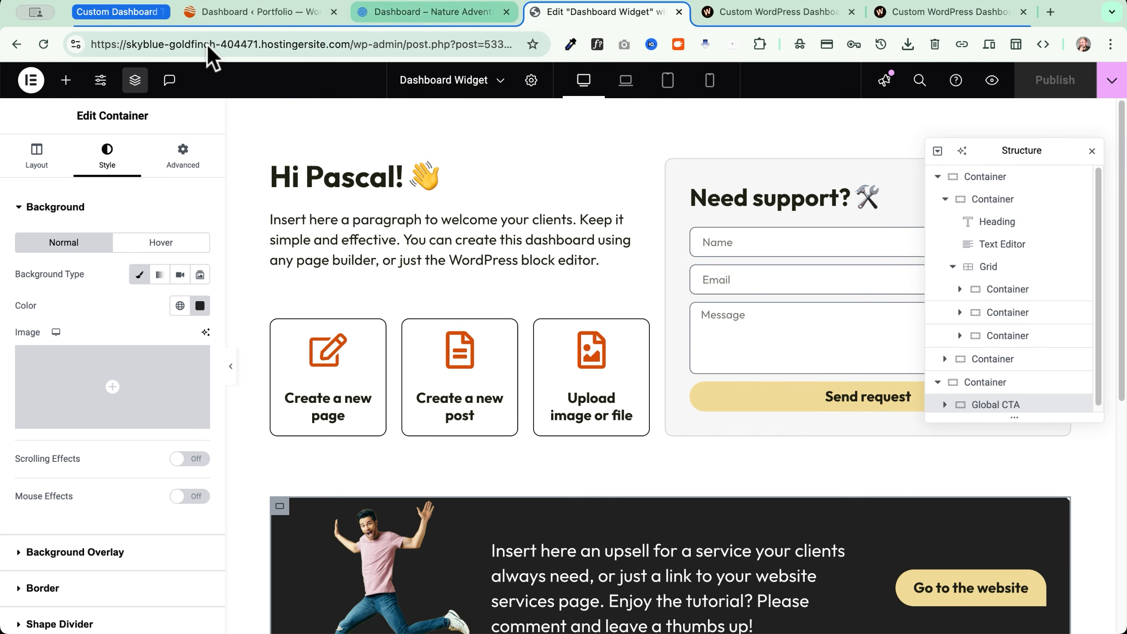
pyautogui.click(31, 81)
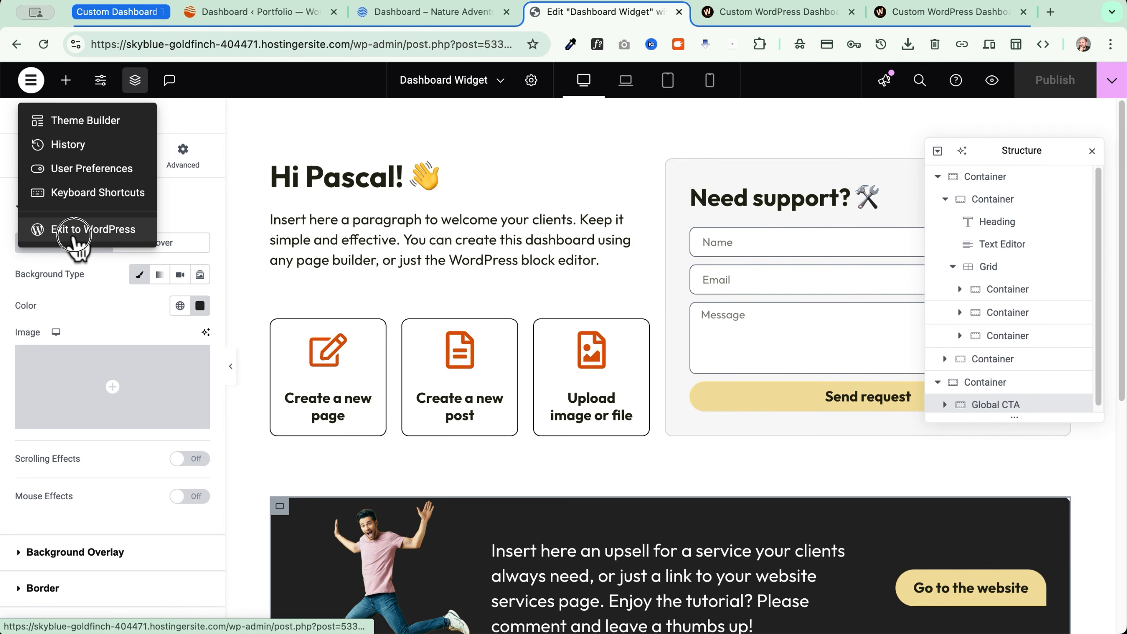
pyautogui.click(75, 228)
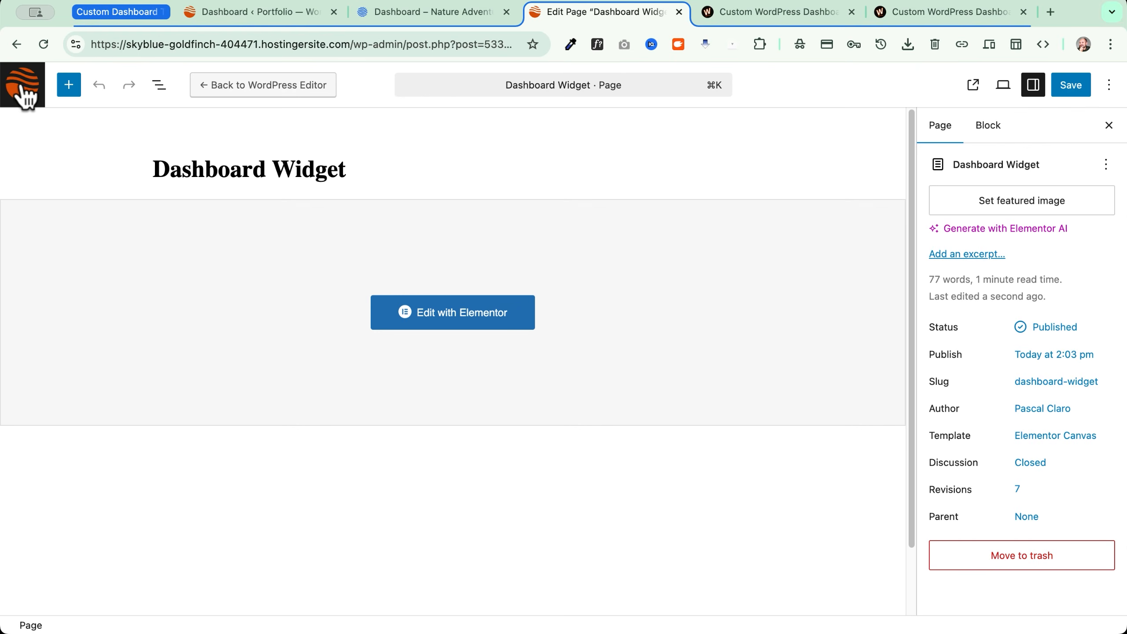
pyautogui.click(21, 89)
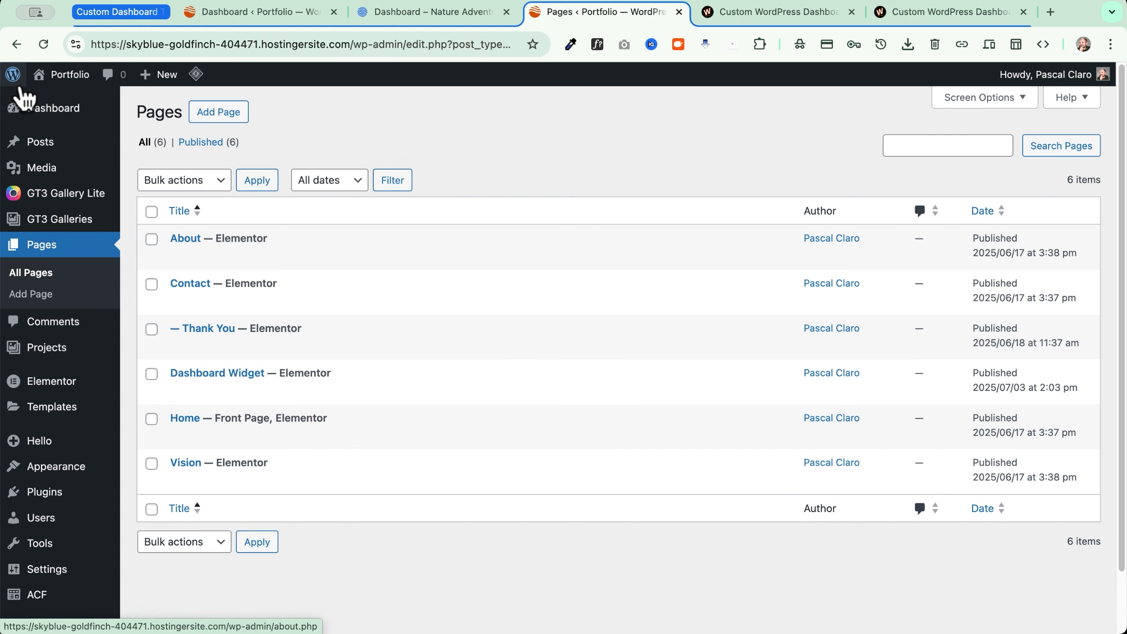
pyautogui.moveTo(29, 113)
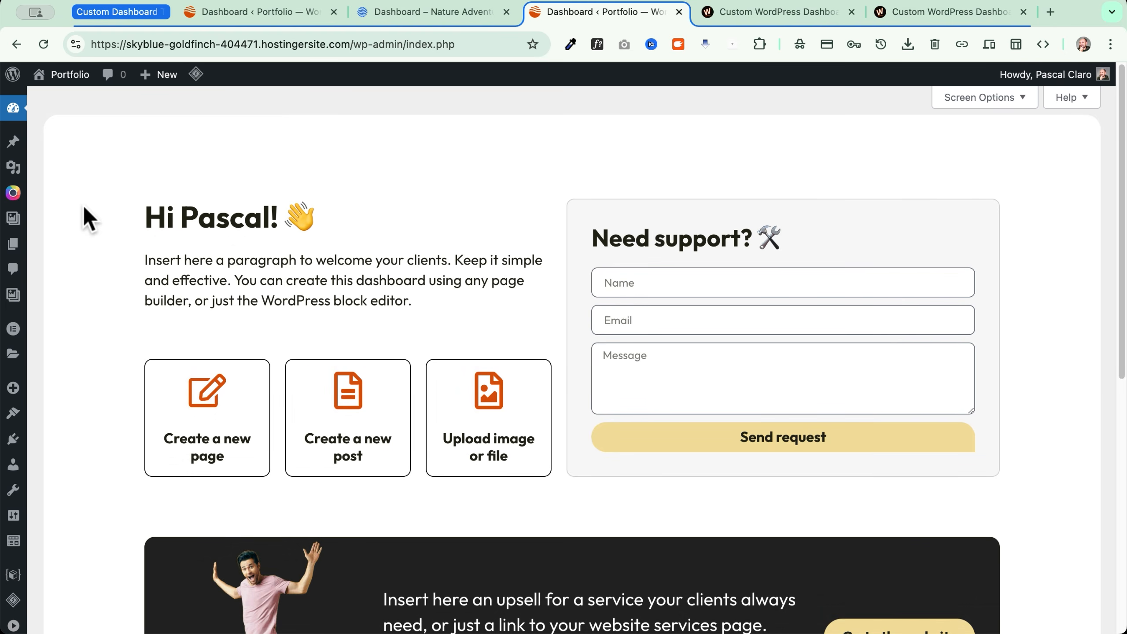
pyautogui.scroll(-10, 89, 218)
pyautogui.scroll(10, 91, 220)
# Test the Dashboard's "Create a new page", "Create a new post" and "Upload image or file" cards by opening each link
pyautogui.click(198, 403)
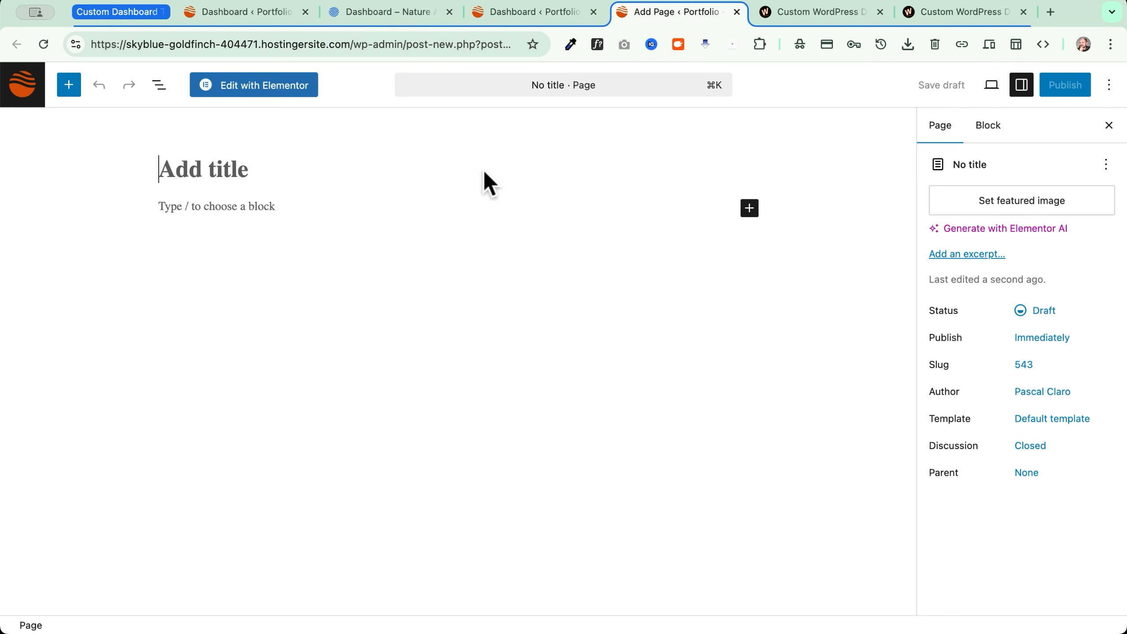
pyautogui.click(492, 18)
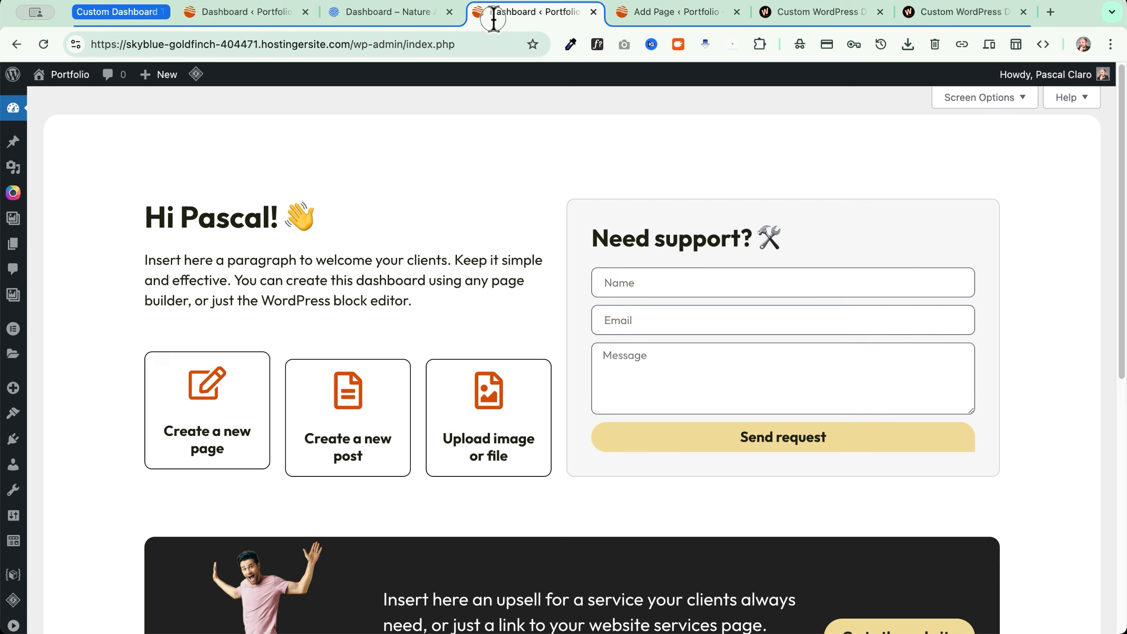
pyautogui.click(360, 393)
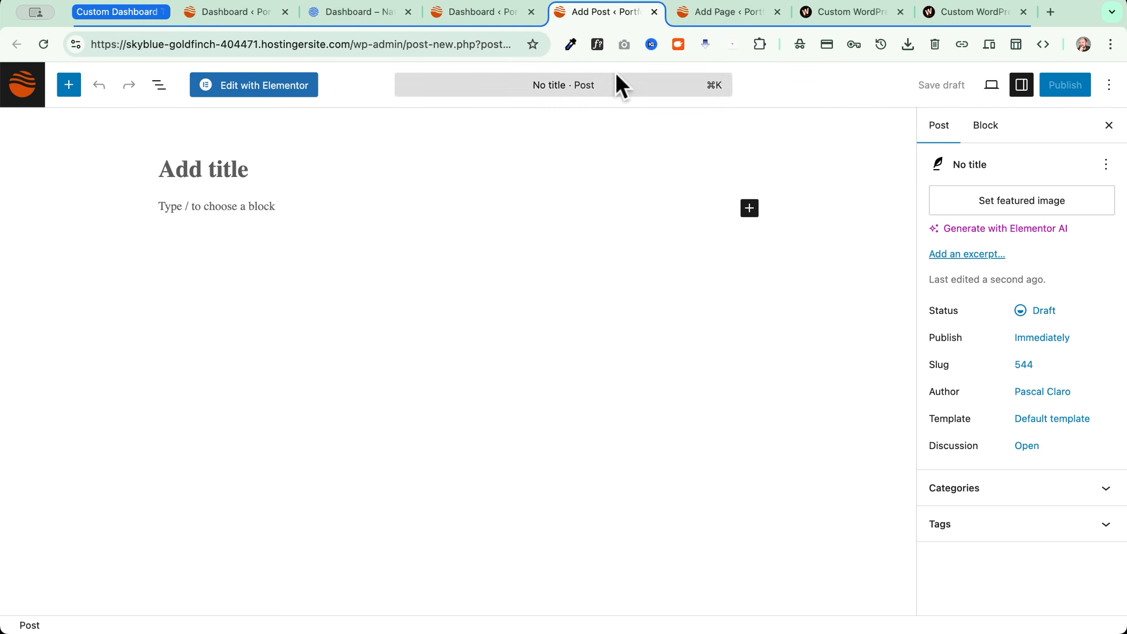
pyautogui.click(471, 12)
pyautogui.click(494, 423)
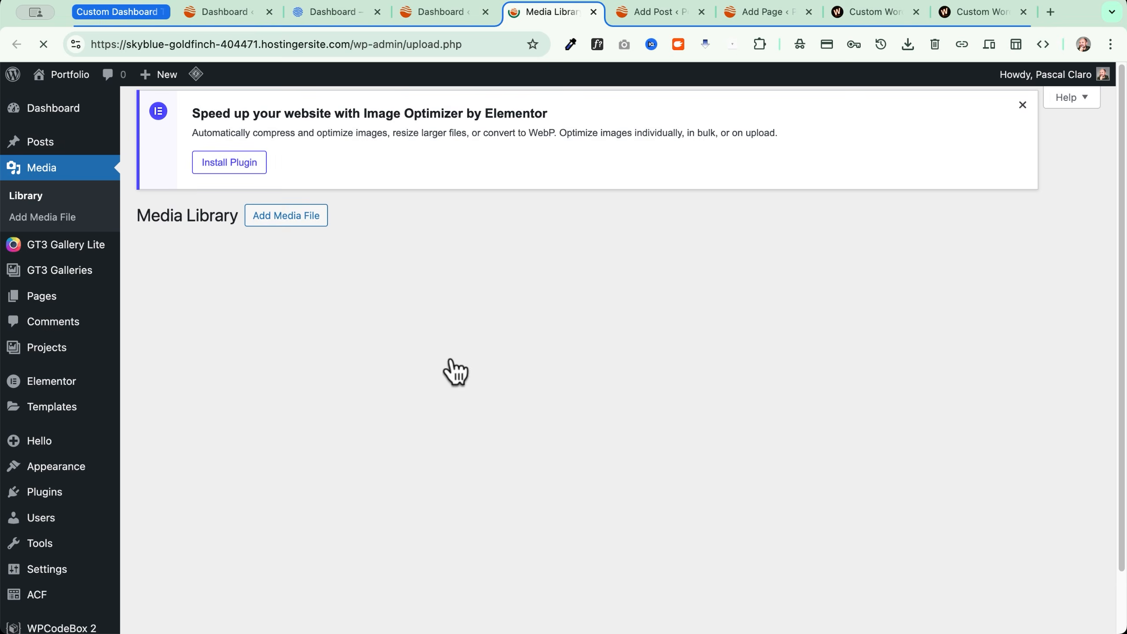
pyautogui.scroll(-6, 377, 201)
pyautogui.scroll(6, 399, 177)
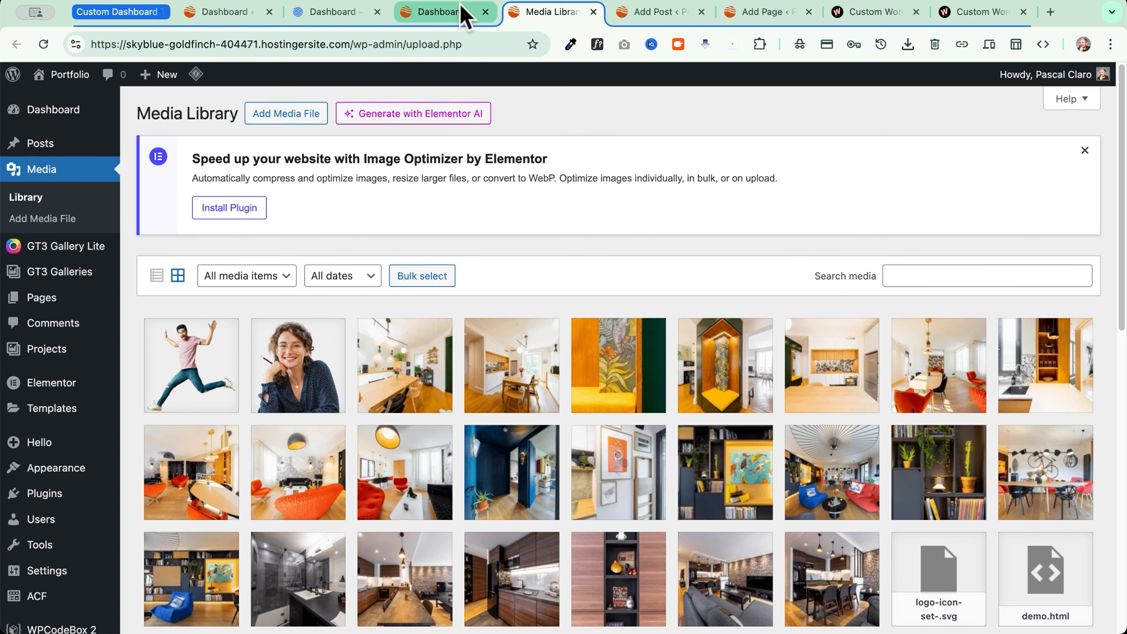
# Close the Media Library, Add Post and Add Page browser tabs, returning to the Dashboard
pyautogui.click(464, 12)
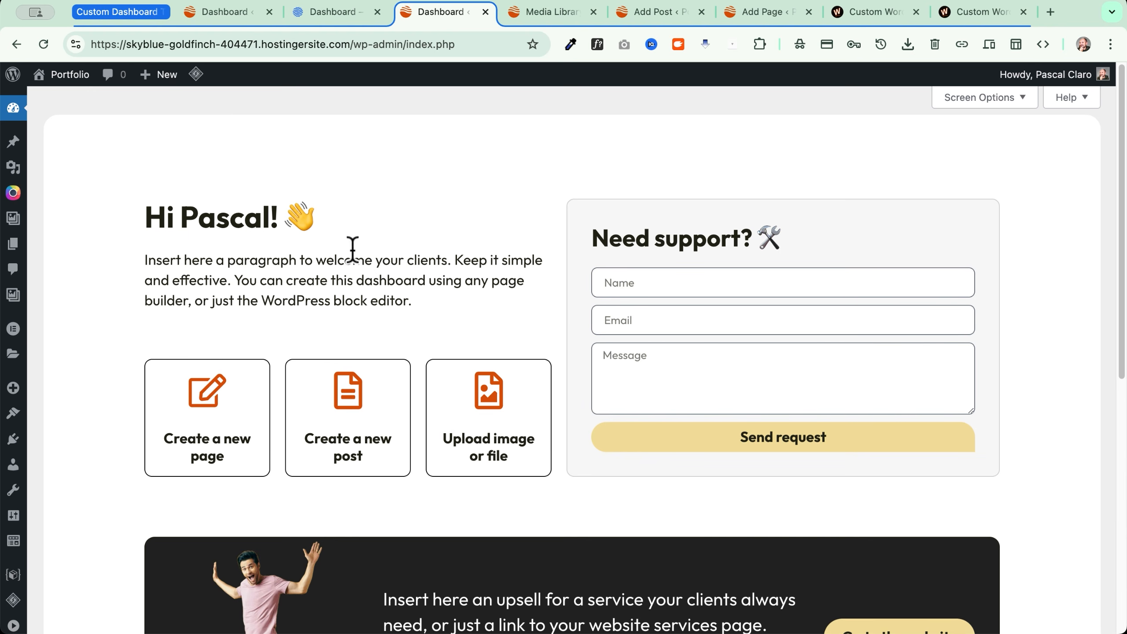
pyautogui.click(548, 18)
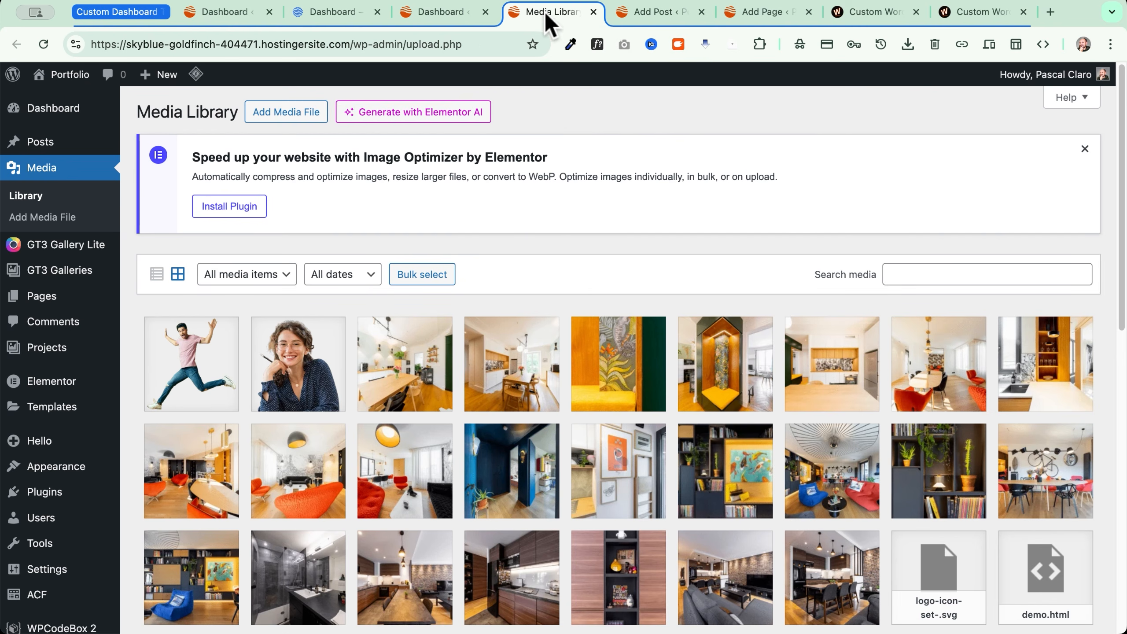
pyautogui.click(594, 12)
pyautogui.click(594, 12)
pyautogui.click(594, 12)
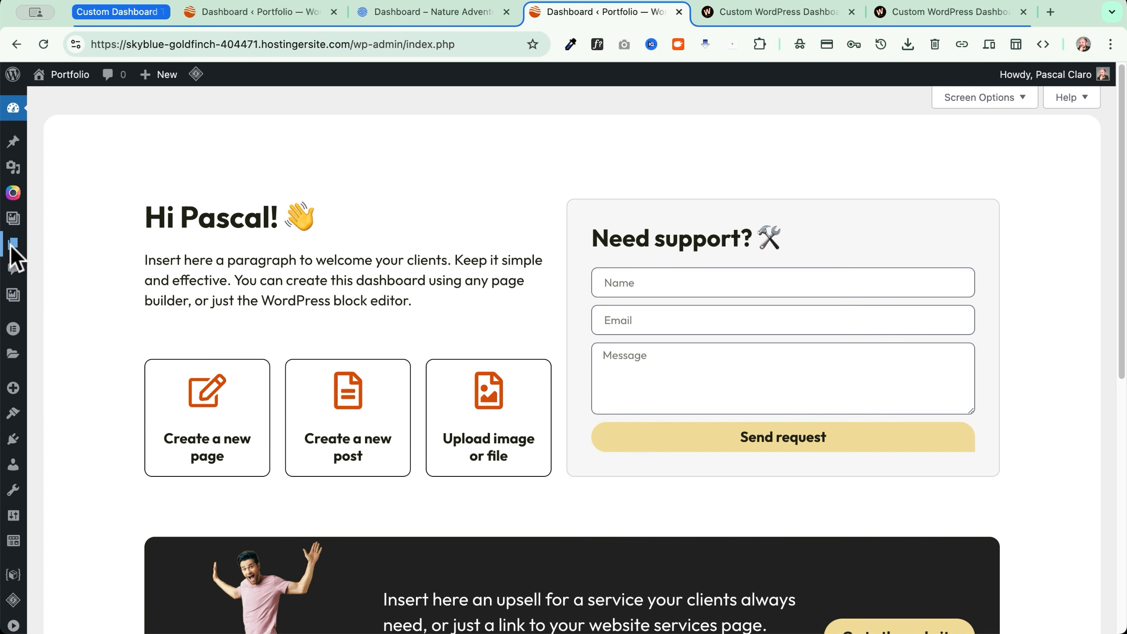
# Open the Dashboard Widget page from the site's pages for editing in Elementor
pyautogui.click(11, 245)
pyautogui.click(217, 373)
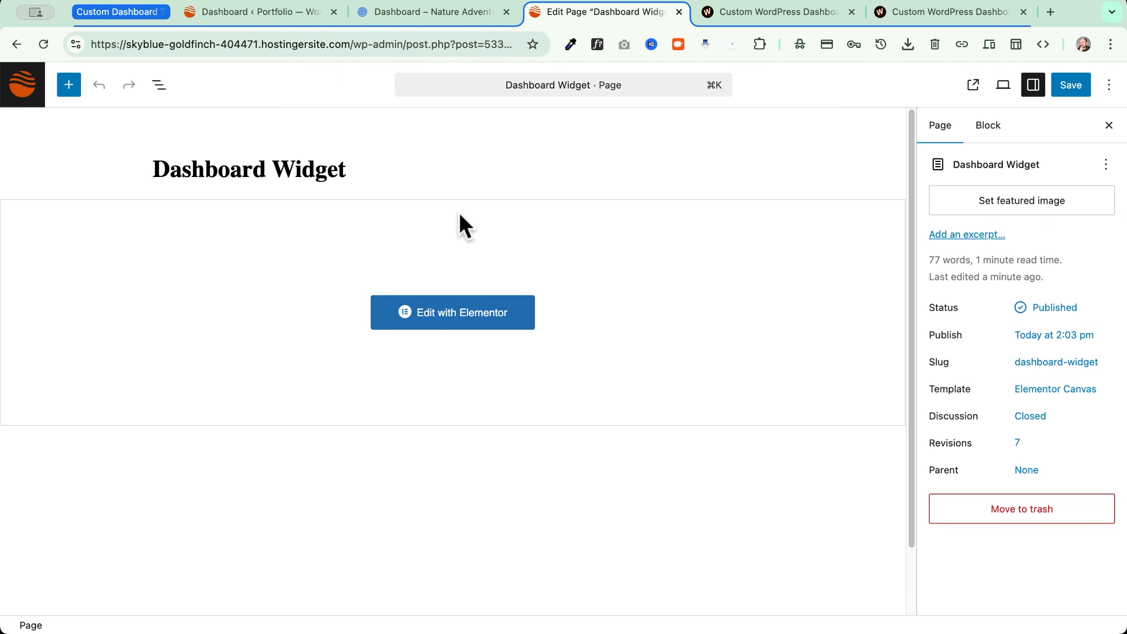
pyautogui.click(447, 316)
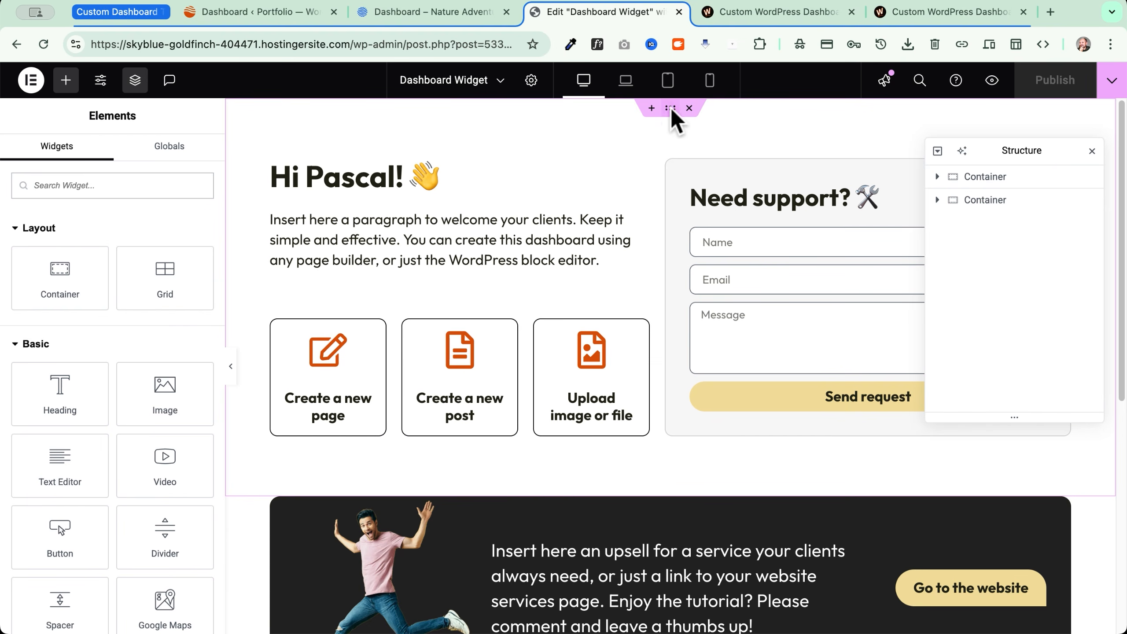
# Duplicate the top section and delete the greeting and cards column from the copy
pyautogui.rightClick(671, 109)
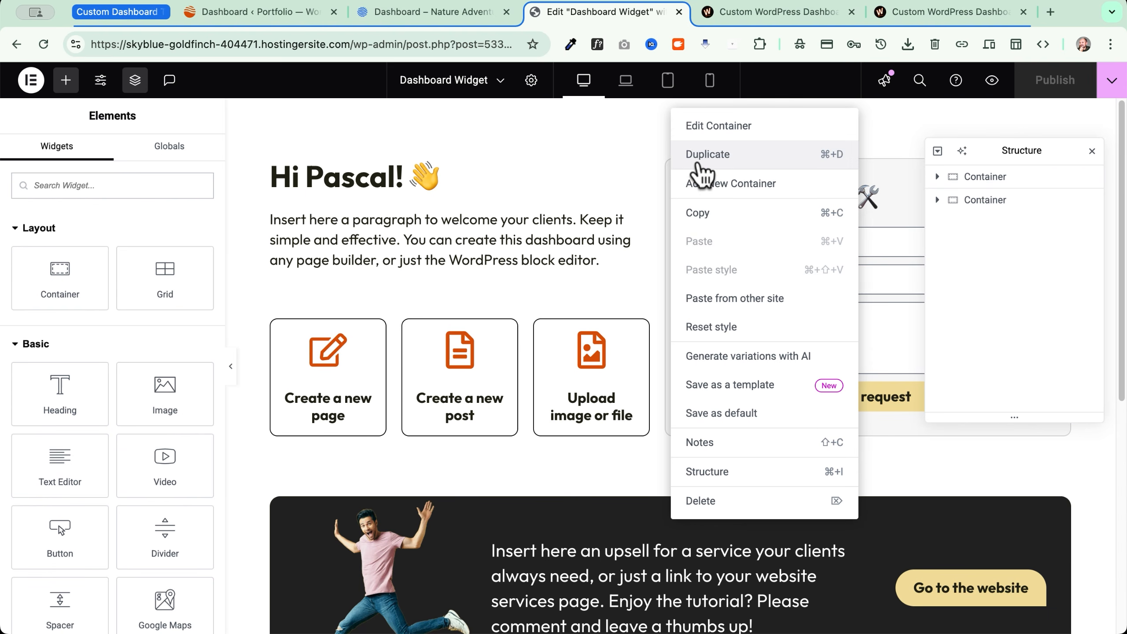
pyautogui.click(698, 166)
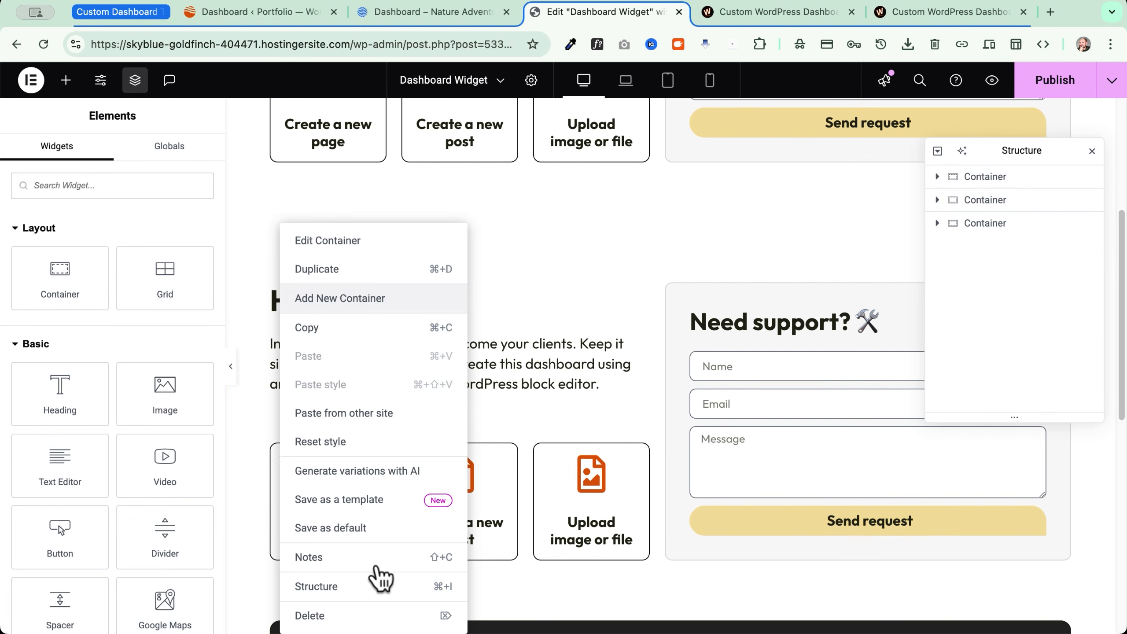
pyautogui.click(343, 615)
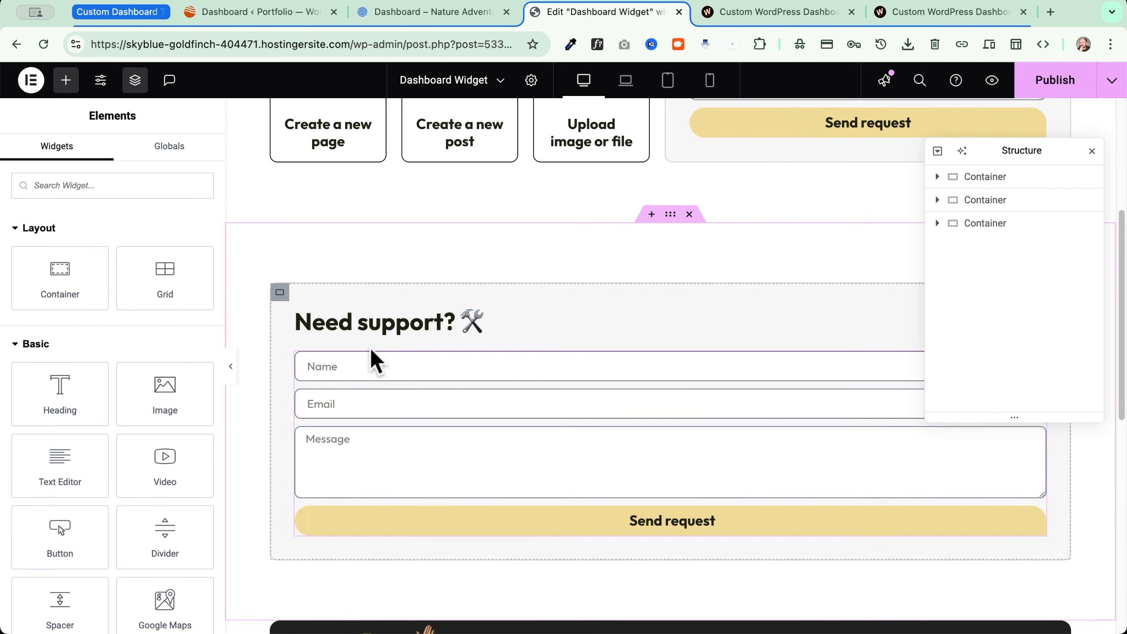
# Duplicate the copied section's "Need support?" container and delete the contact form from both resulting containers
pyautogui.rightClick(279, 293)
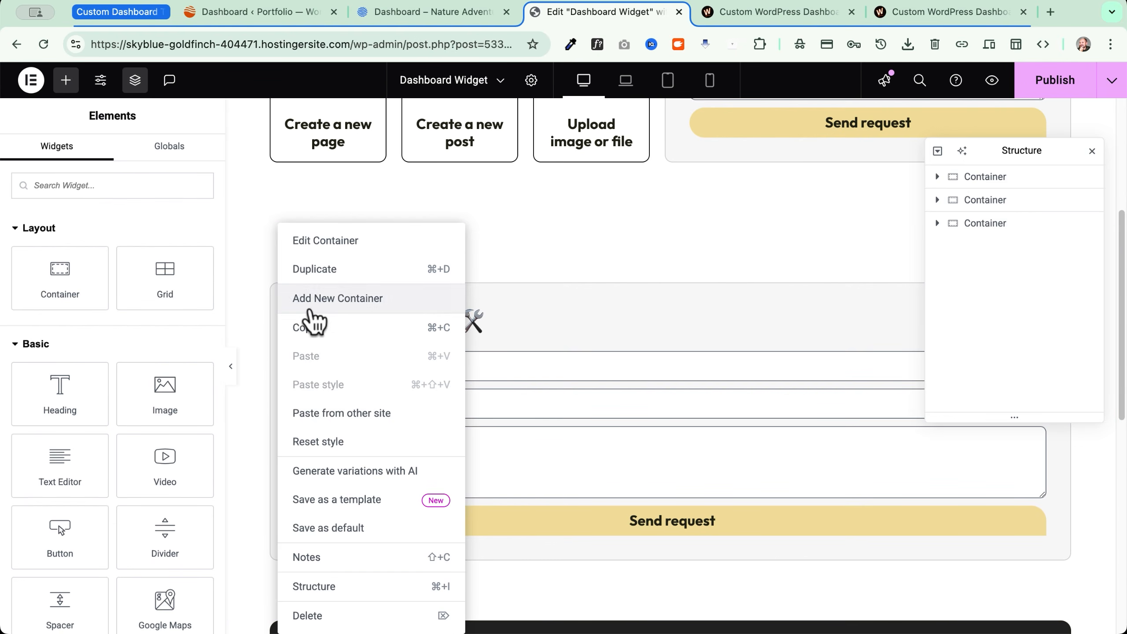
pyautogui.click(329, 270)
pyautogui.rightClick(442, 375)
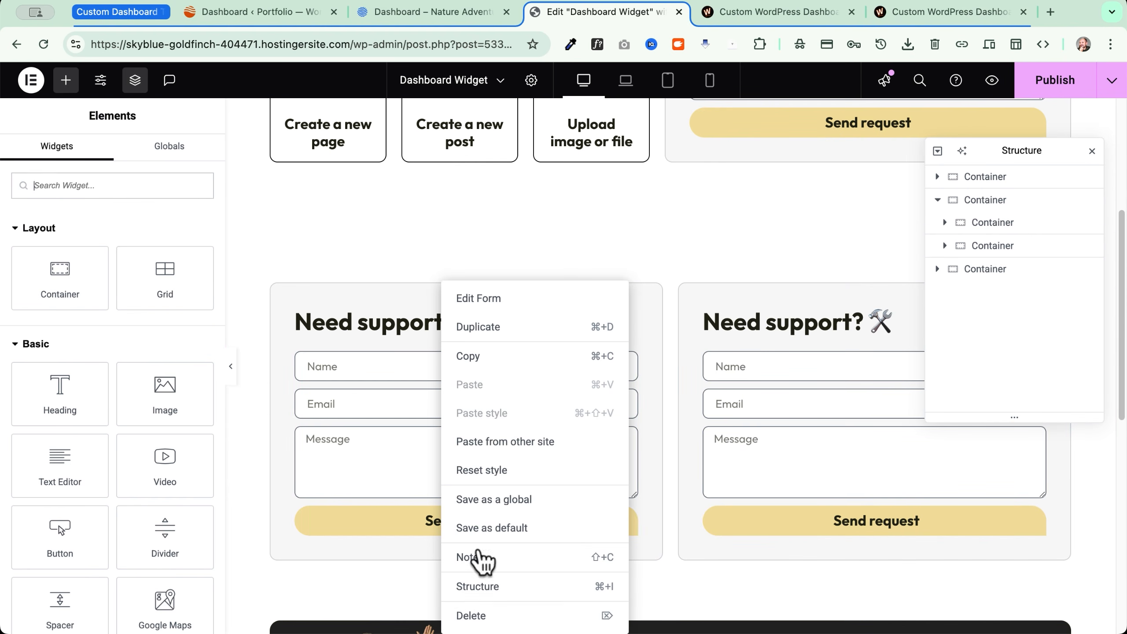
pyautogui.click(474, 616)
pyautogui.rightClick(767, 415)
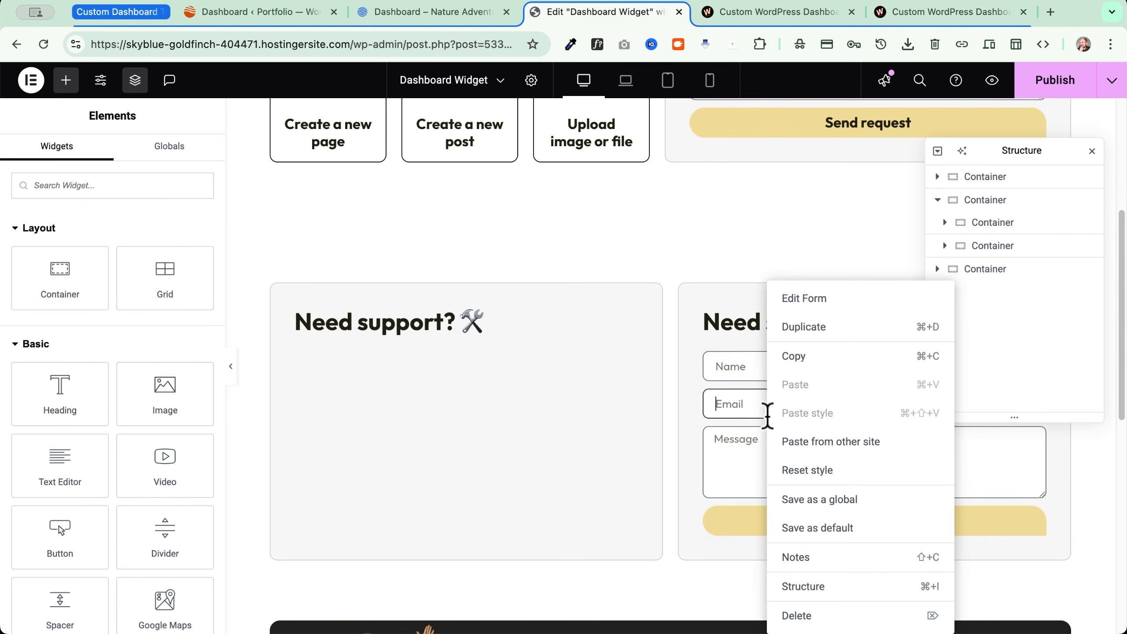
pyautogui.click(799, 615)
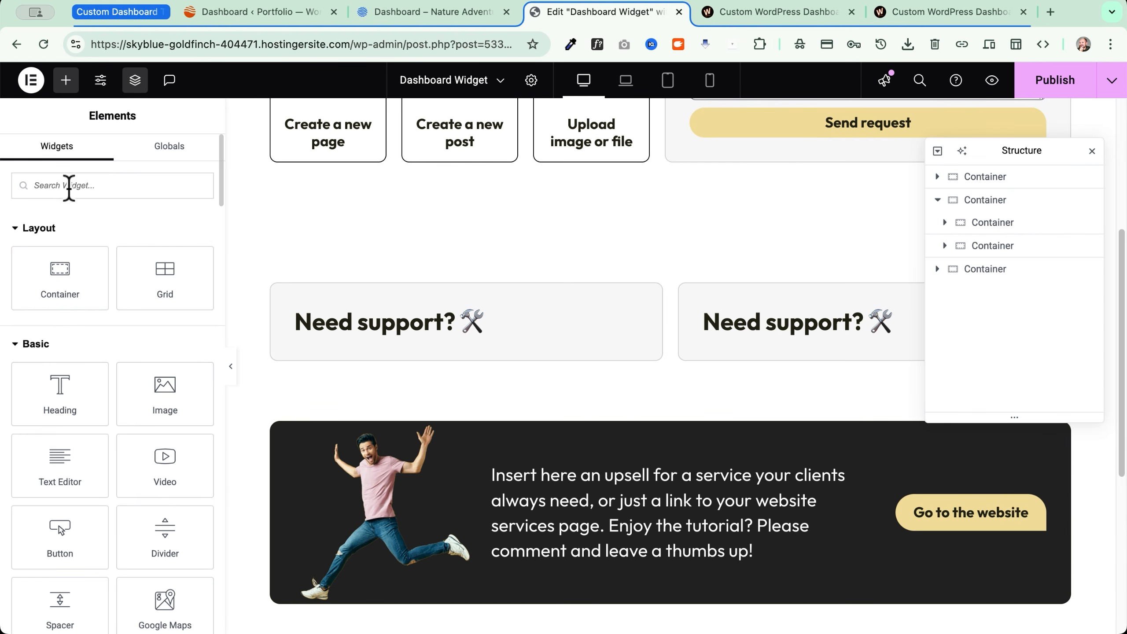
# Add a Video widget under the first copied "Need support?" heading and set its border radius to 10 px
pyautogui.moveTo(184, 473); pyautogui.dragTo(386, 338)
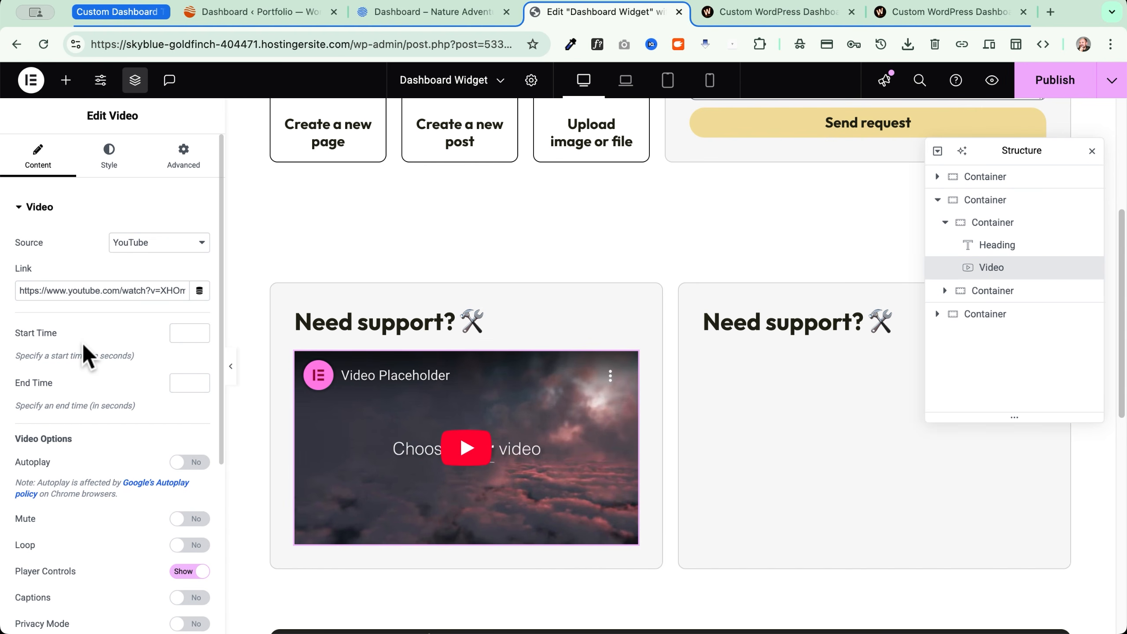
pyautogui.click(111, 170)
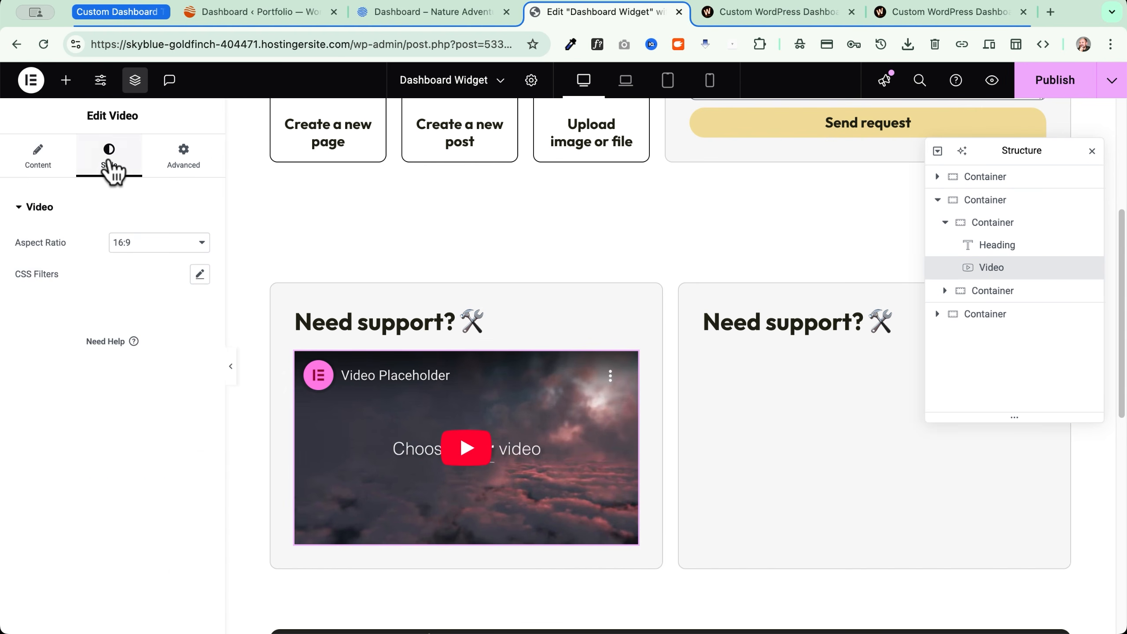
pyautogui.click(195, 162)
pyautogui.scroll(-5, 94, 453)
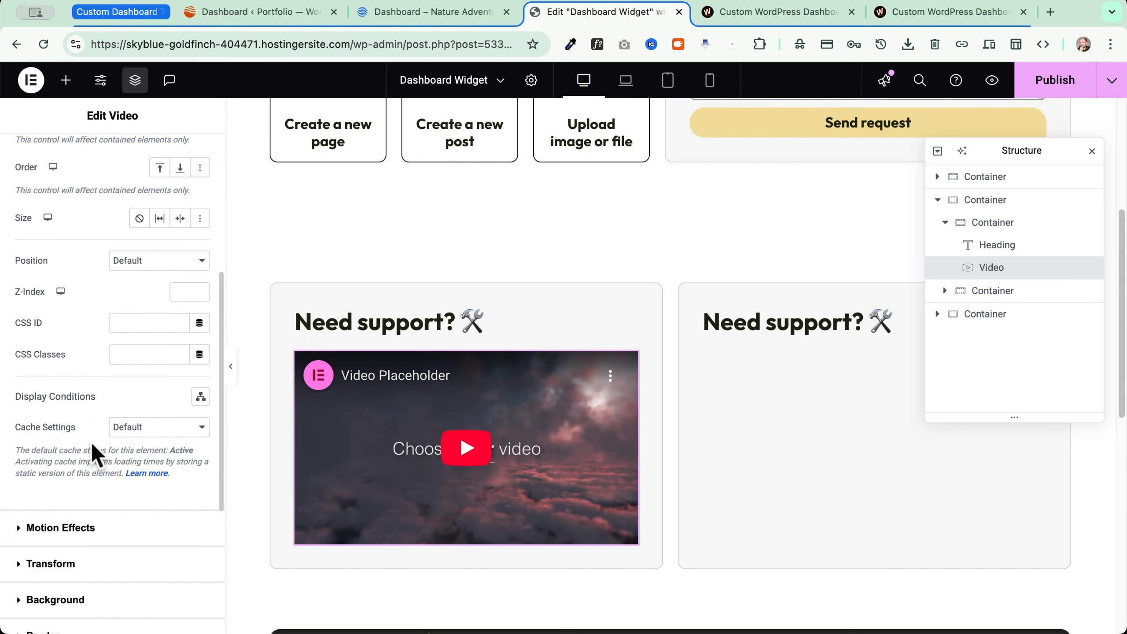
pyautogui.scroll(-3, 80, 458)
pyautogui.click(42, 528)
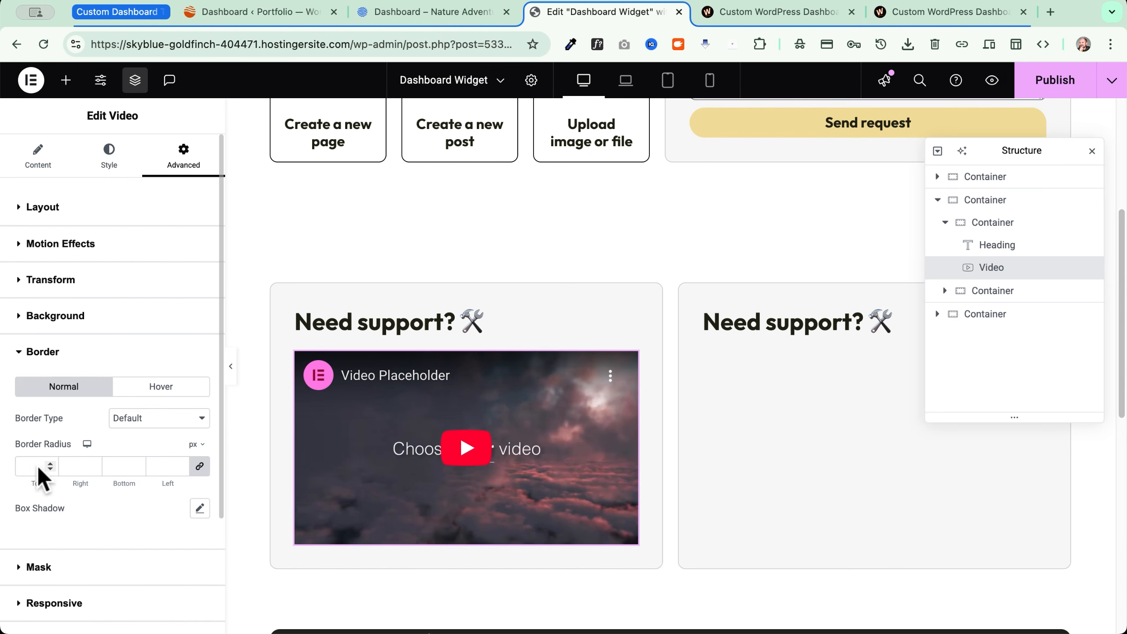
pyautogui.click(37, 466)
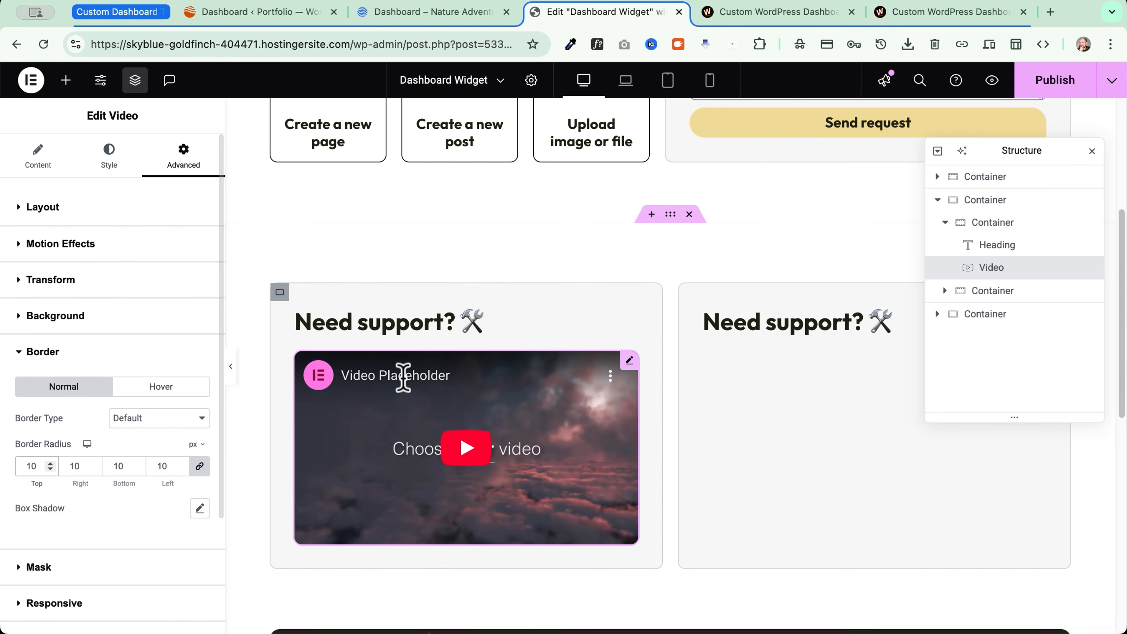
# Duplicate the video and move the copy under the heading in the second container
pyautogui.rightClick(437, 379)
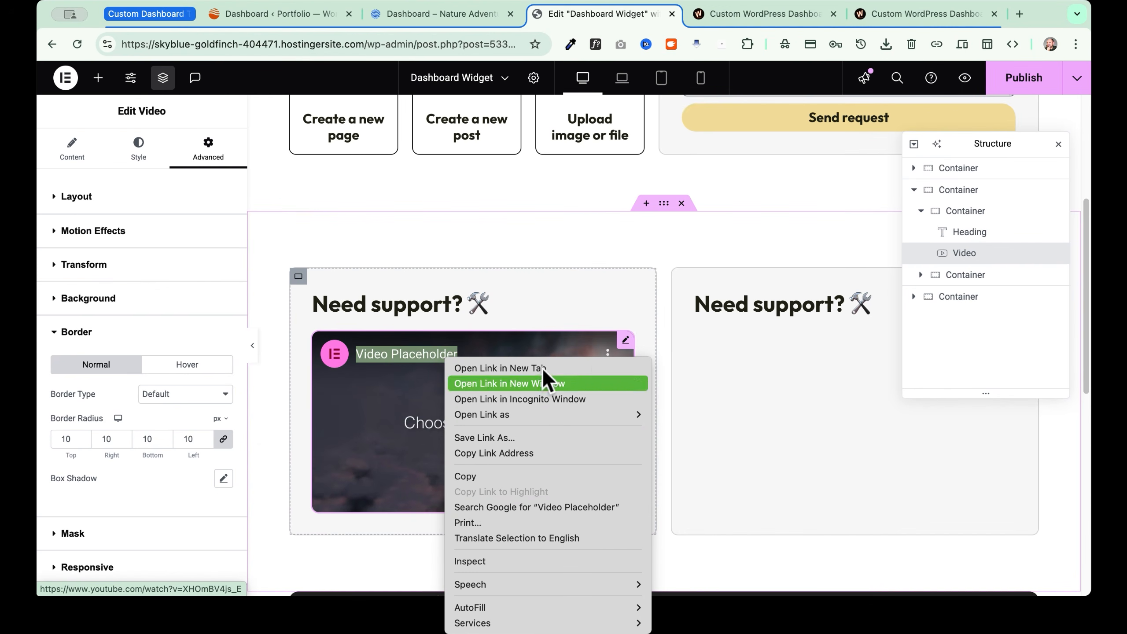
pyautogui.rightClick(625, 340)
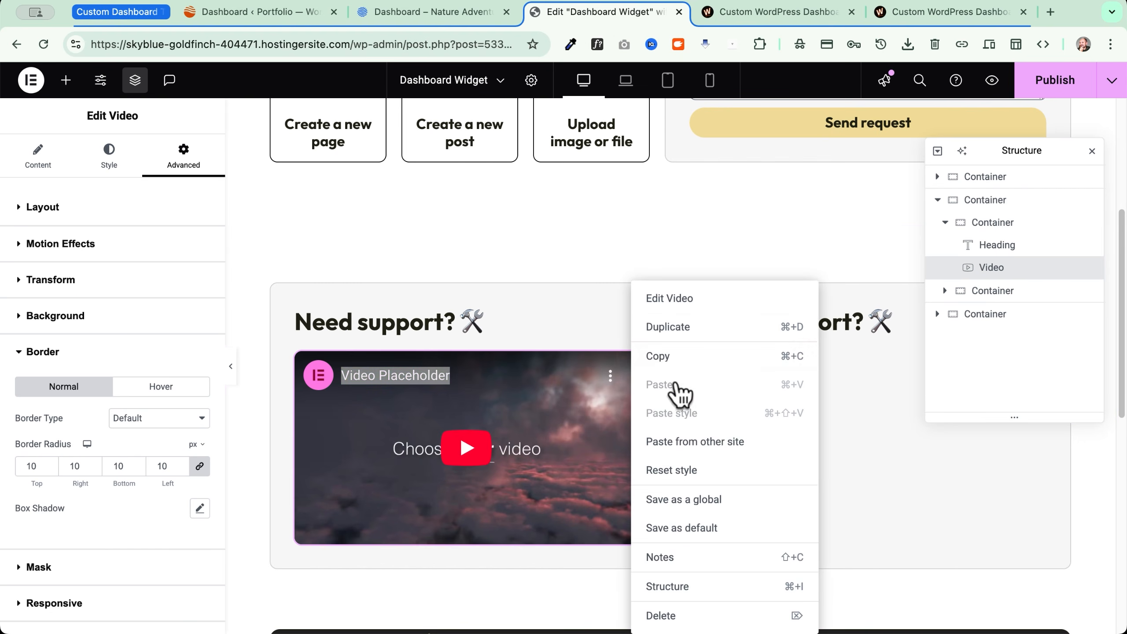
pyautogui.click(672, 328)
pyautogui.moveTo(637, 365); pyautogui.dragTo(750, 344)
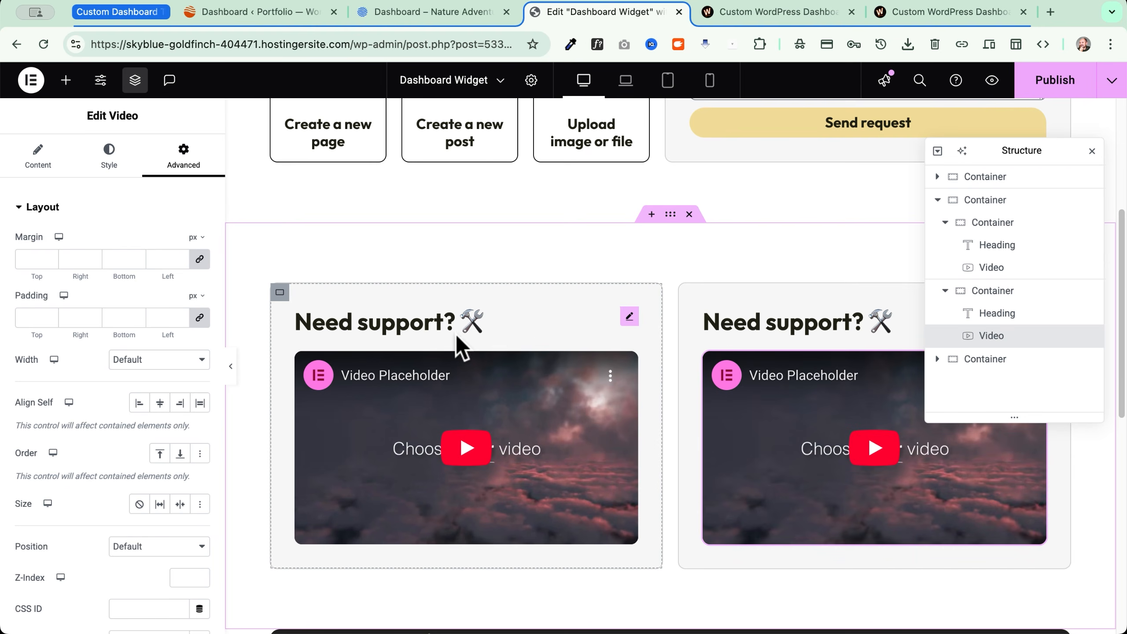
# Retitle the two video container headings as "Tutorial 1" and "Tutorial 2" and publish the page
pyautogui.click(365, 332)
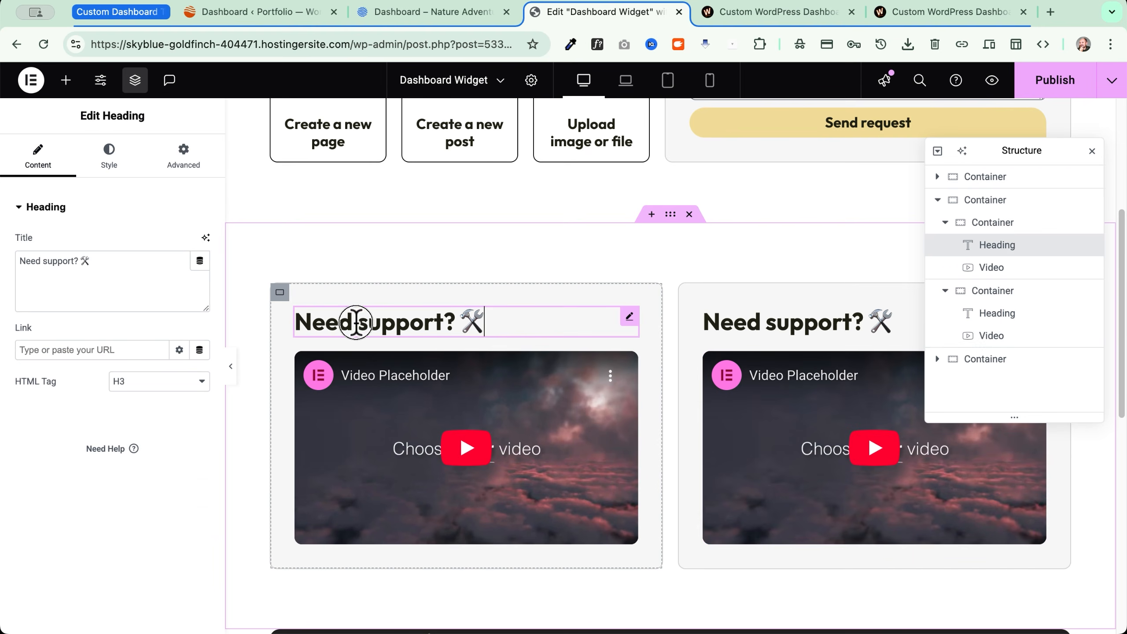
pyautogui.tripleClick(356, 322)
pyautogui.write('Tutorial 1')
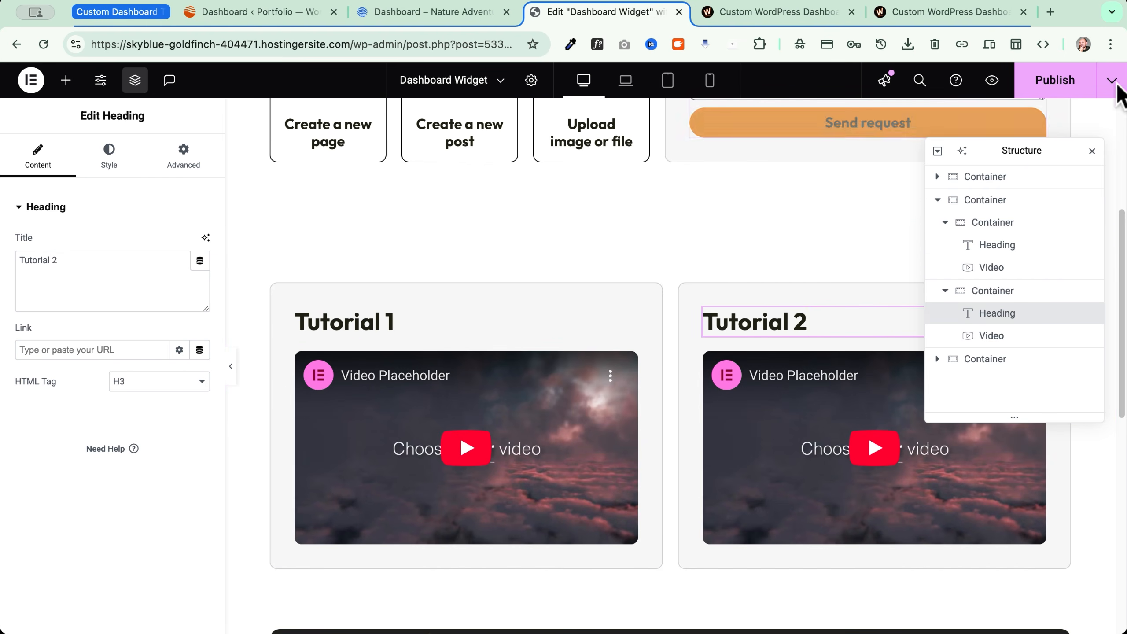
pyautogui.click(1060, 84)
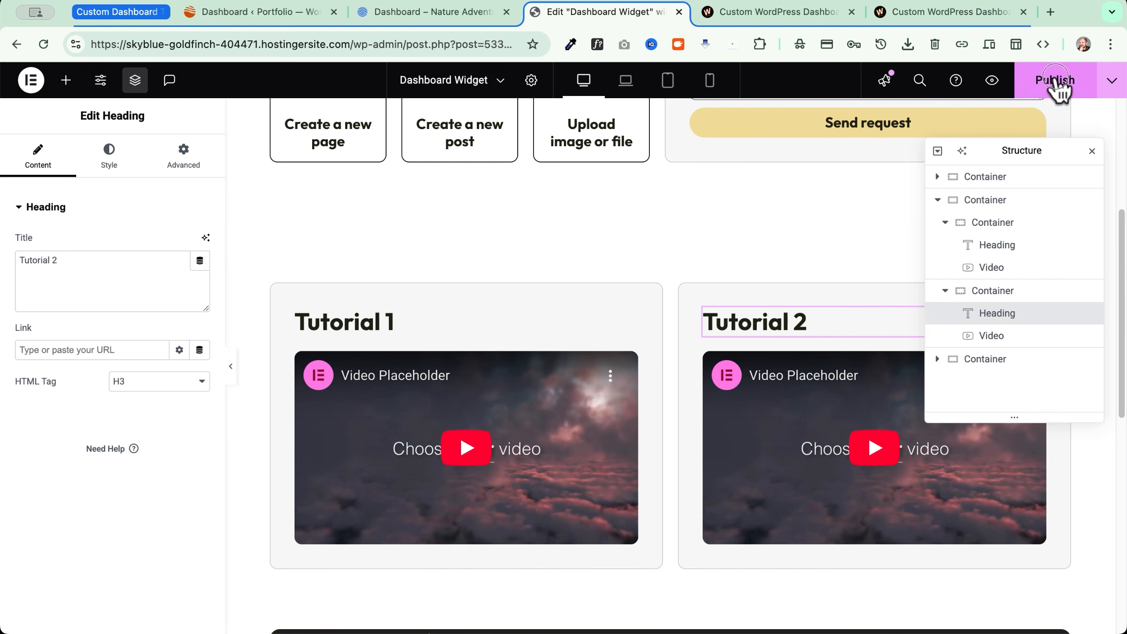
# Go to the admin Dashboard through Elementor's Finder and review the updated layout, including the tutorial video section
pyautogui.scroll(5, 546, 288)
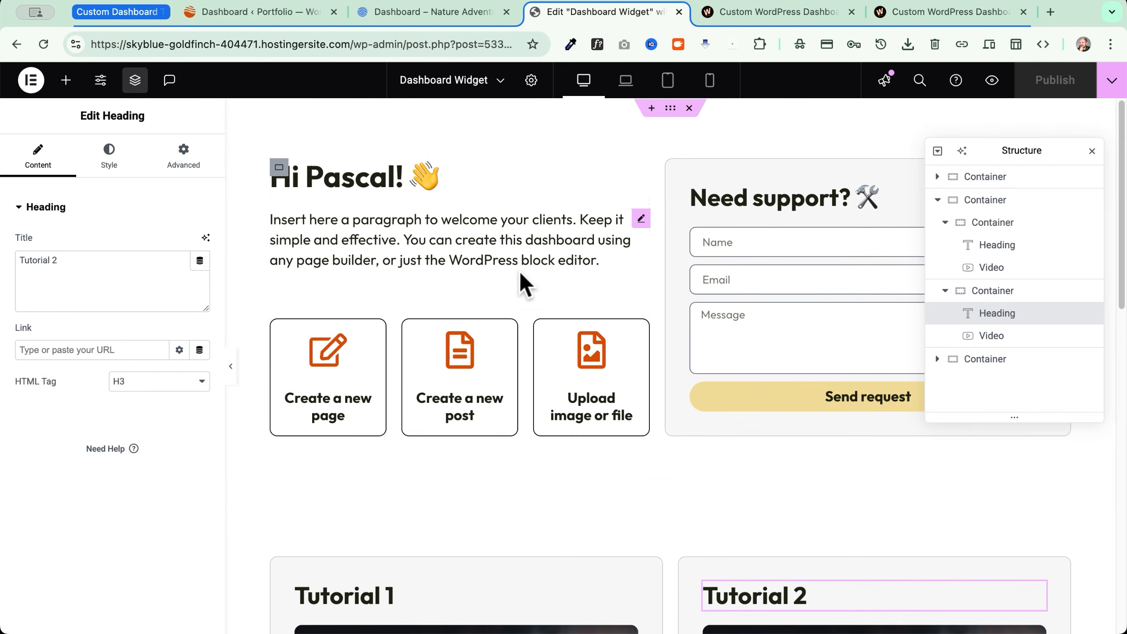
pyautogui.click(31, 81)
pyautogui.click(57, 253)
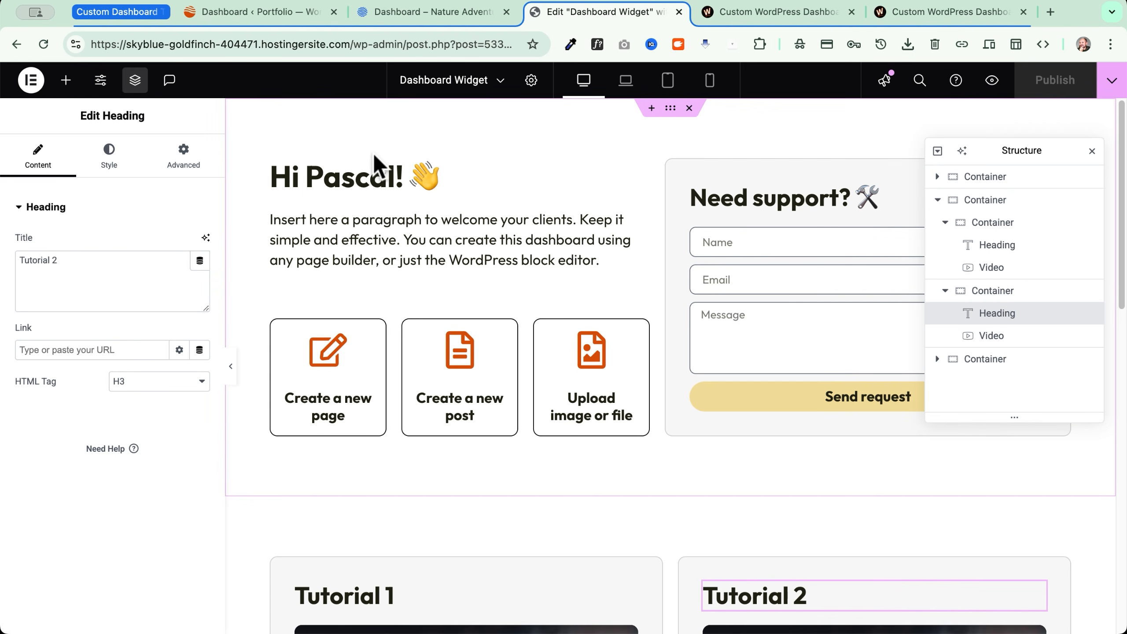
pyautogui.press('super+e')
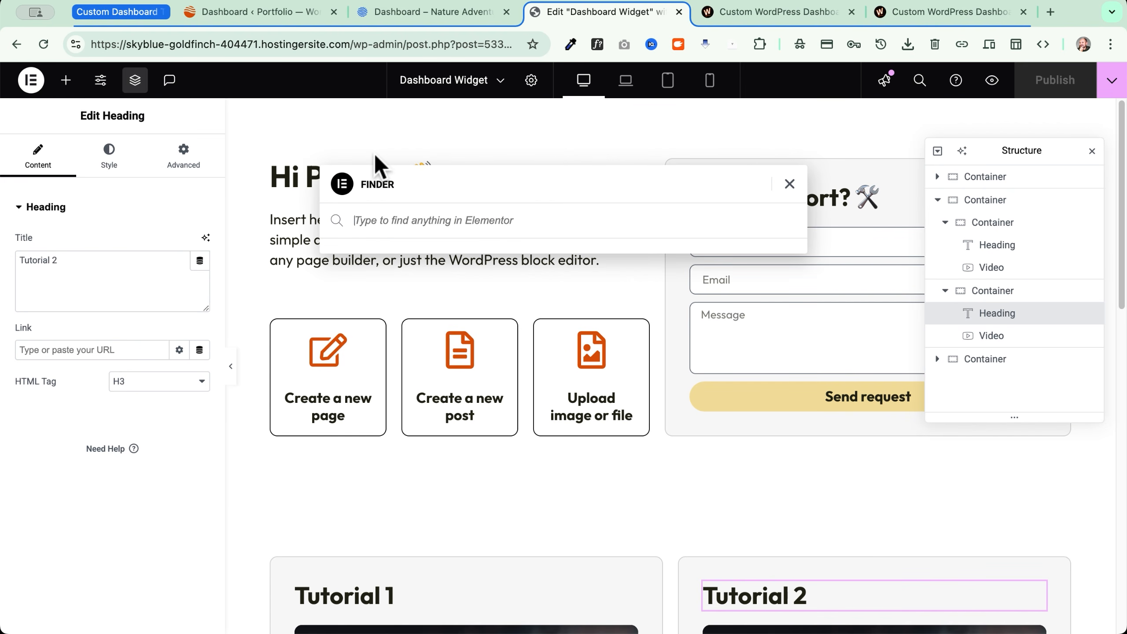
pyautogui.write('dashboard')
pyautogui.press('Return')
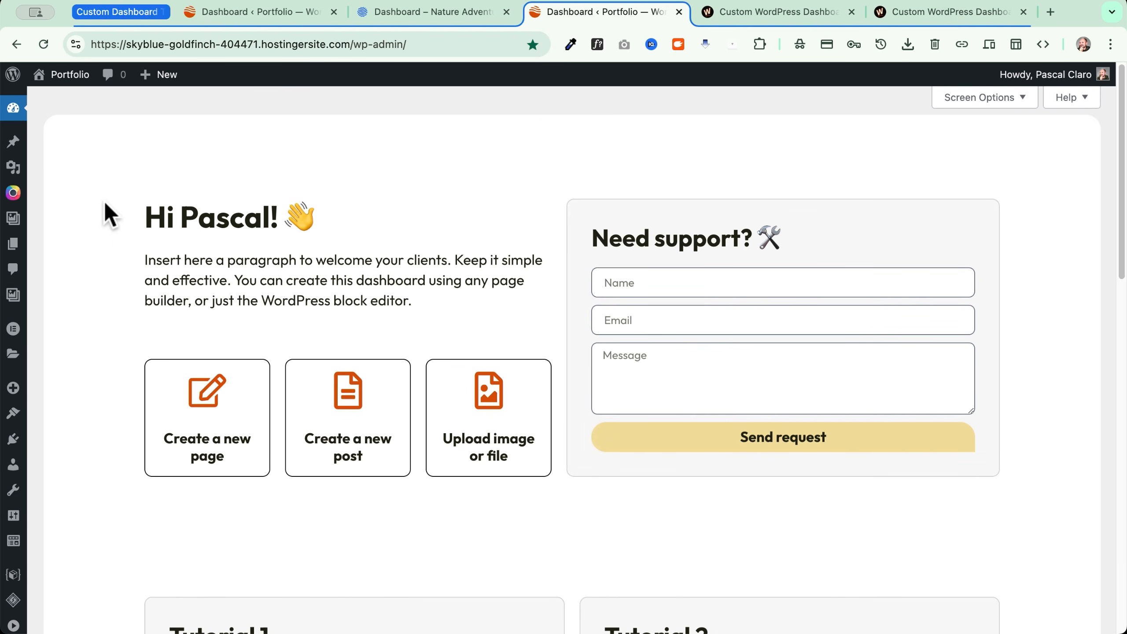
pyautogui.scroll(-1, 105, 203)
pyautogui.scroll(-10, 79, 197)
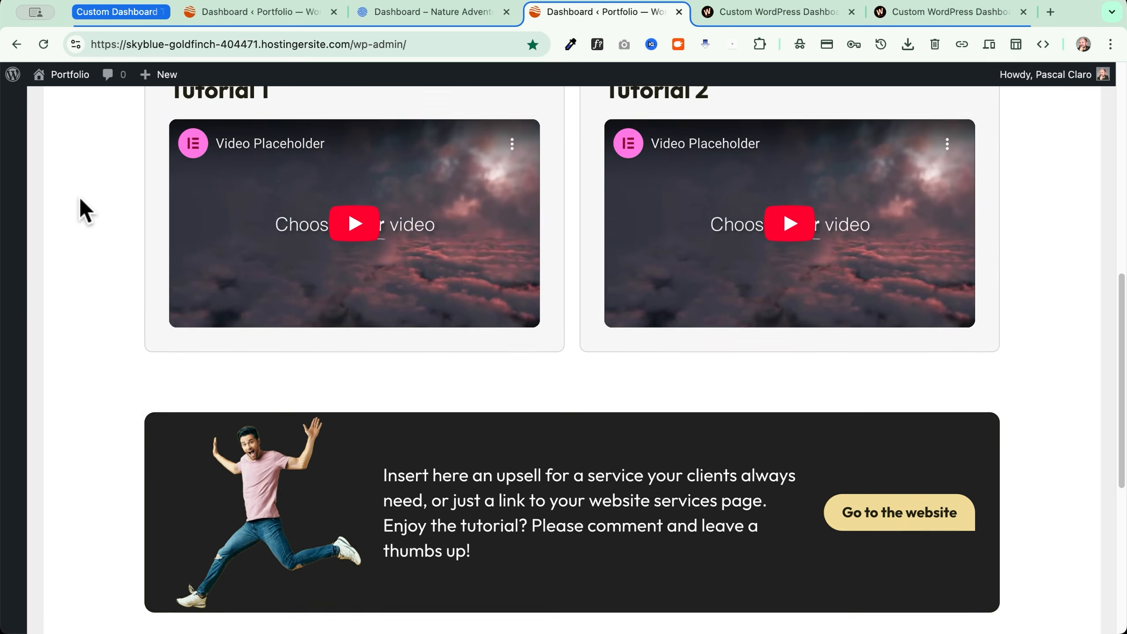
pyautogui.scroll(10, 79, 197)
pyautogui.scroll(-7, 111, 315)
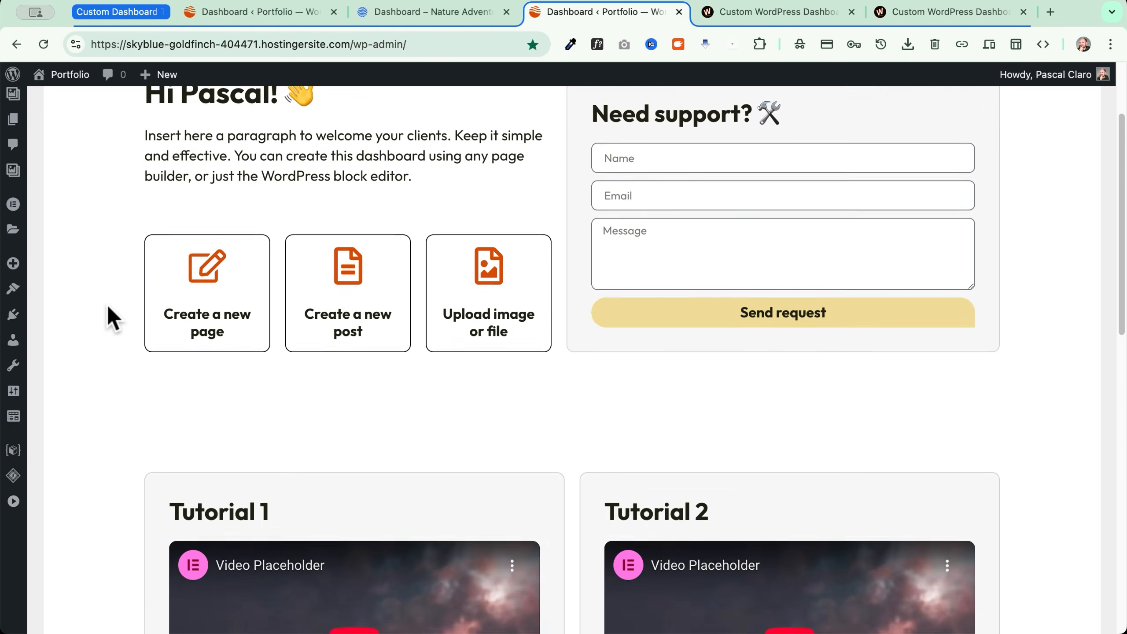
pyautogui.scroll(-3, 108, 314)
pyautogui.scroll(10, 108, 315)
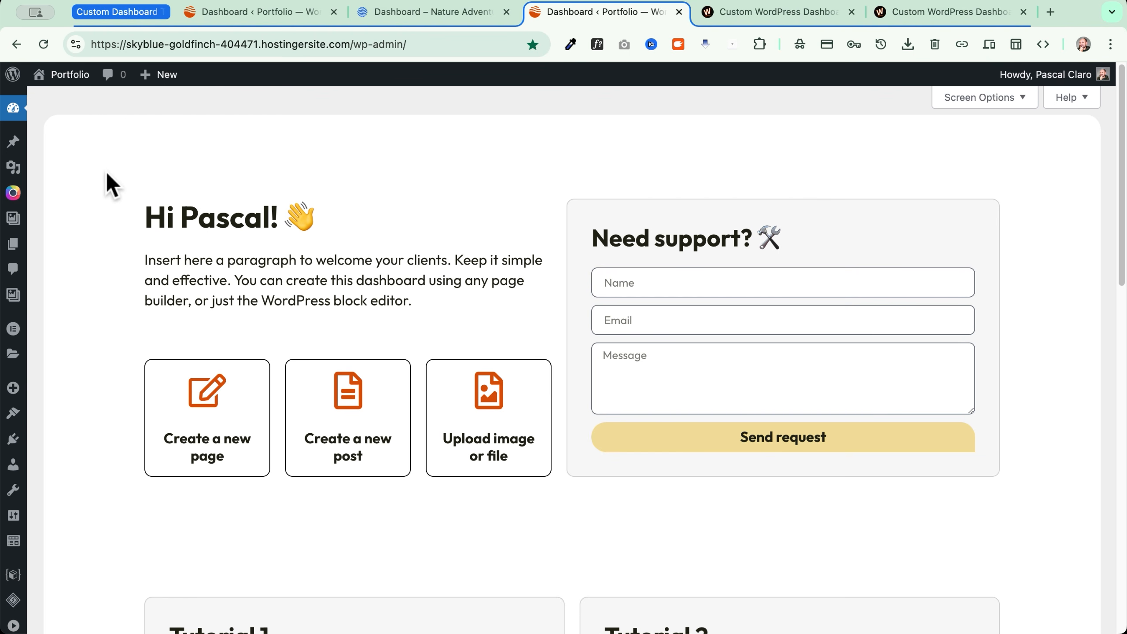
# Find "dashboard widget" with Elementor's Finder and open that page in the Elementor editor
pyautogui.press('super+e')
pyautogui.write('dashb')
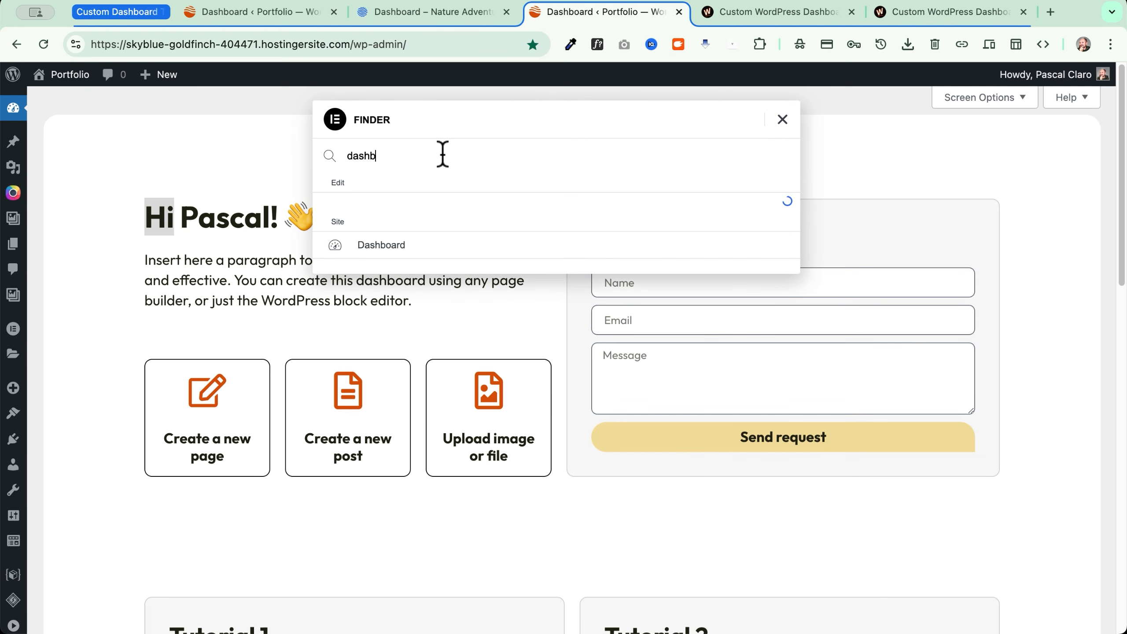
pyautogui.write('oard widget')
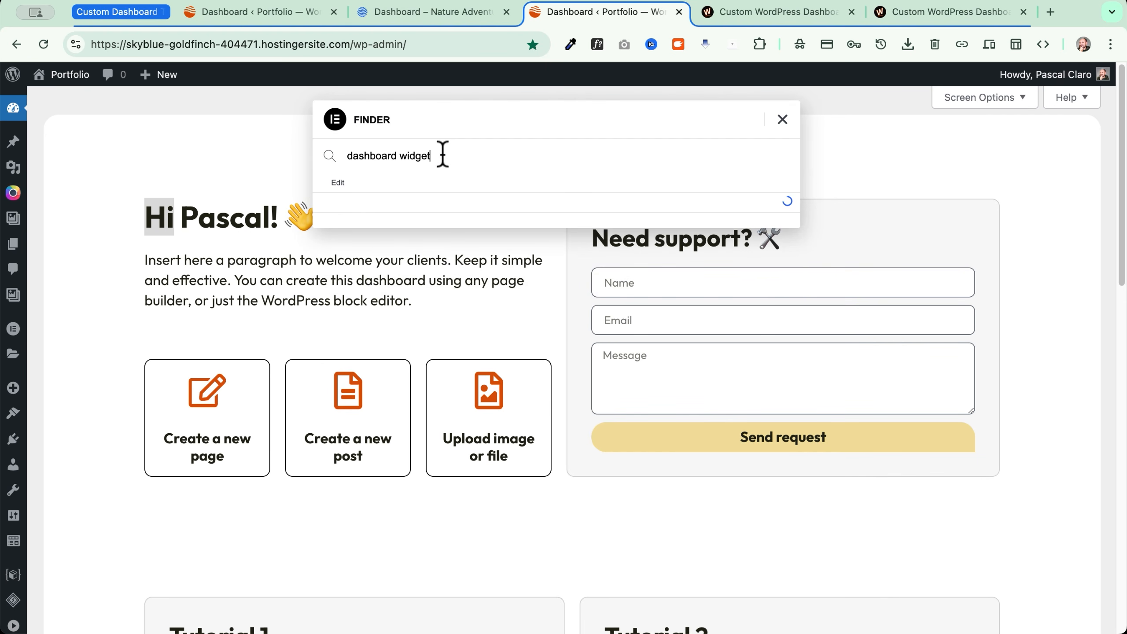
pyautogui.press('Return')
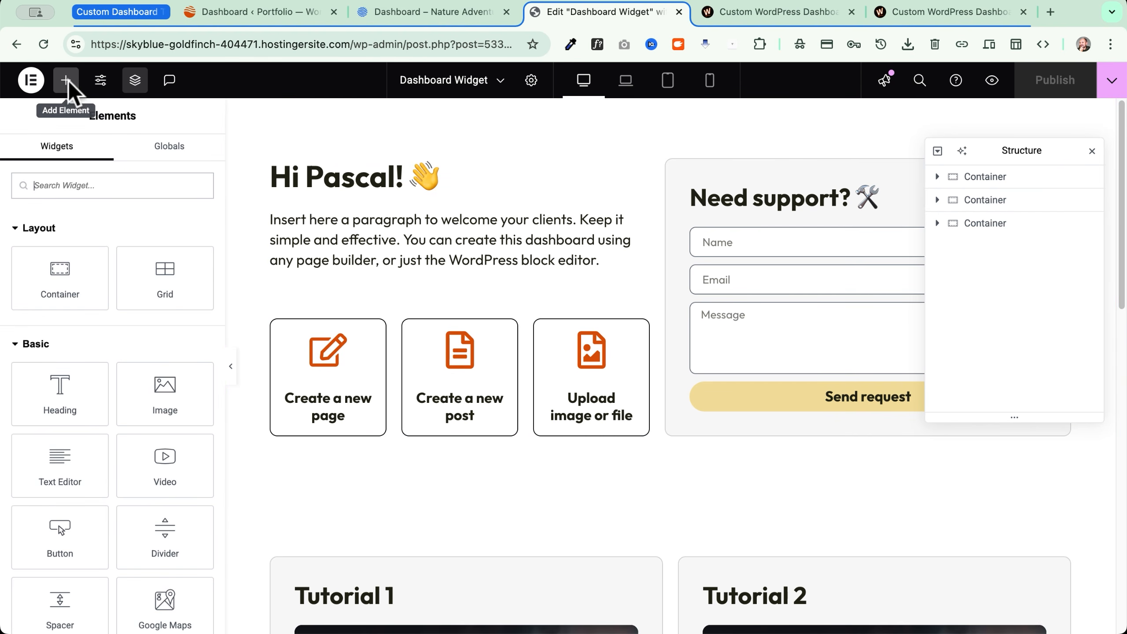
# Add a heading widget directly below the greeting and link its title to the User Info dynamic tag
pyautogui.moveTo(57, 390); pyautogui.dragTo(334, 189)
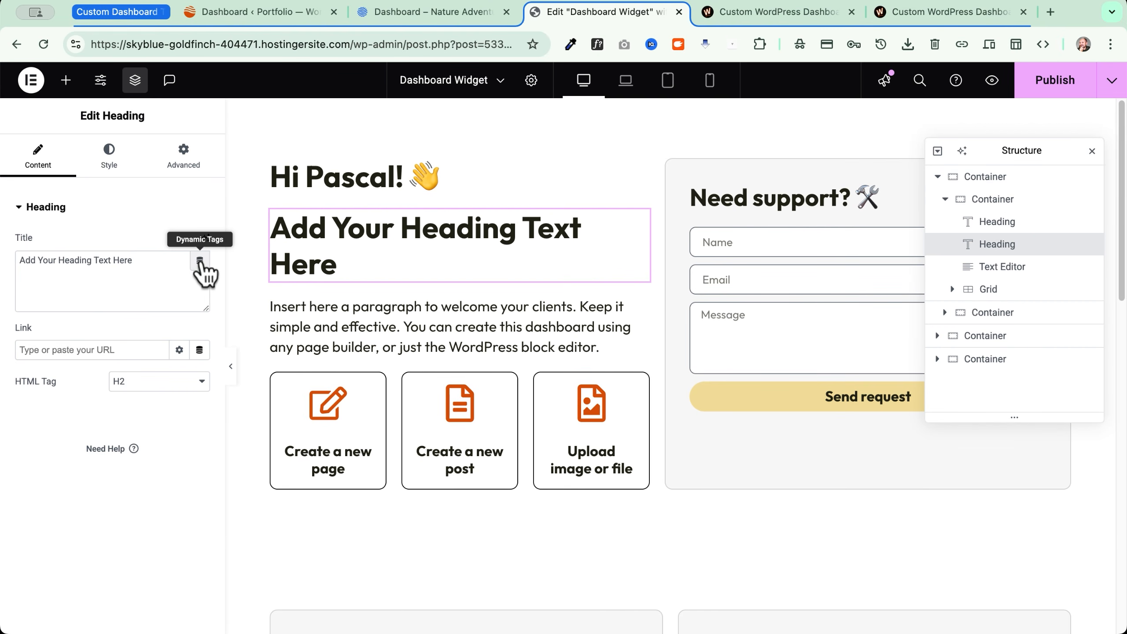
pyautogui.click(201, 261)
pyautogui.scroll(-5, 111, 368)
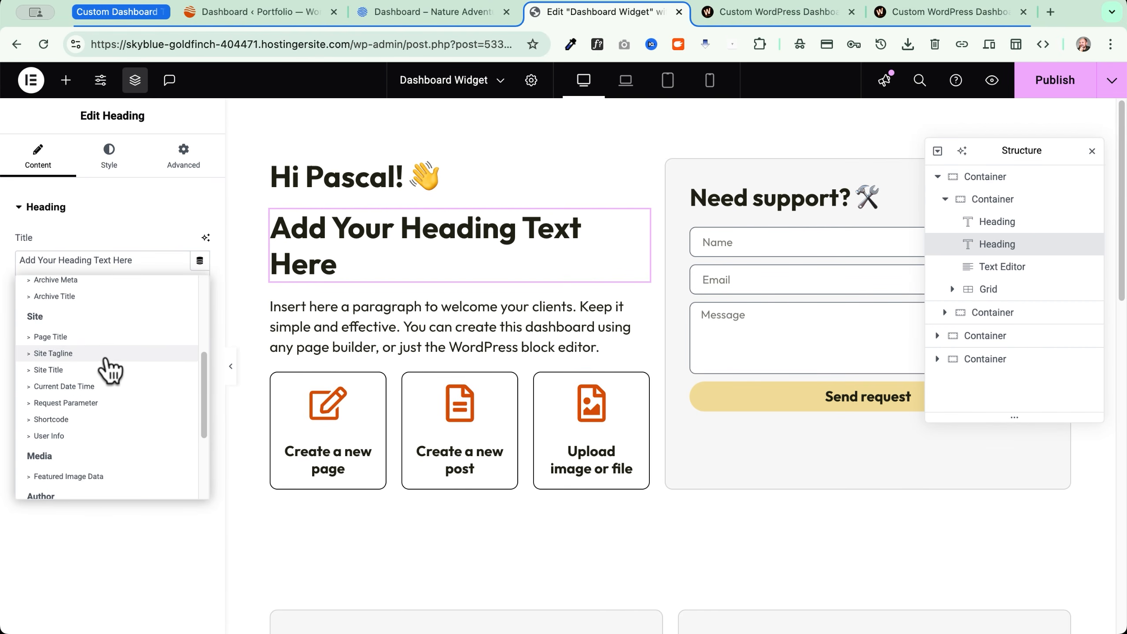
pyautogui.click(49, 432)
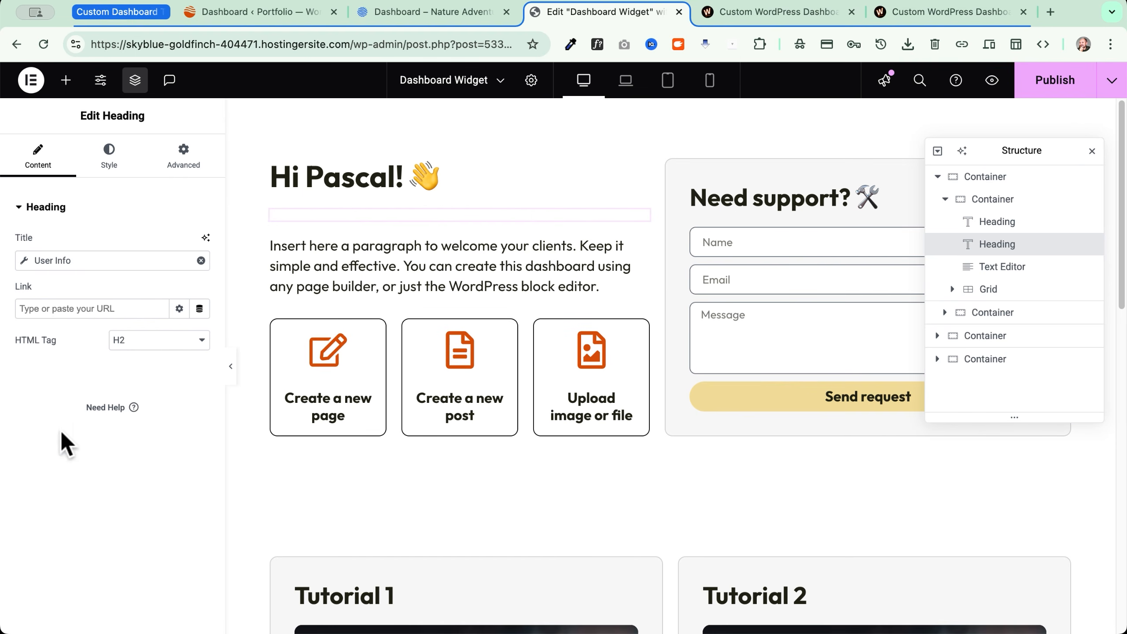
# Try Last Name as the User Info tag's field and settle on First Name
pyautogui.click(23, 261)
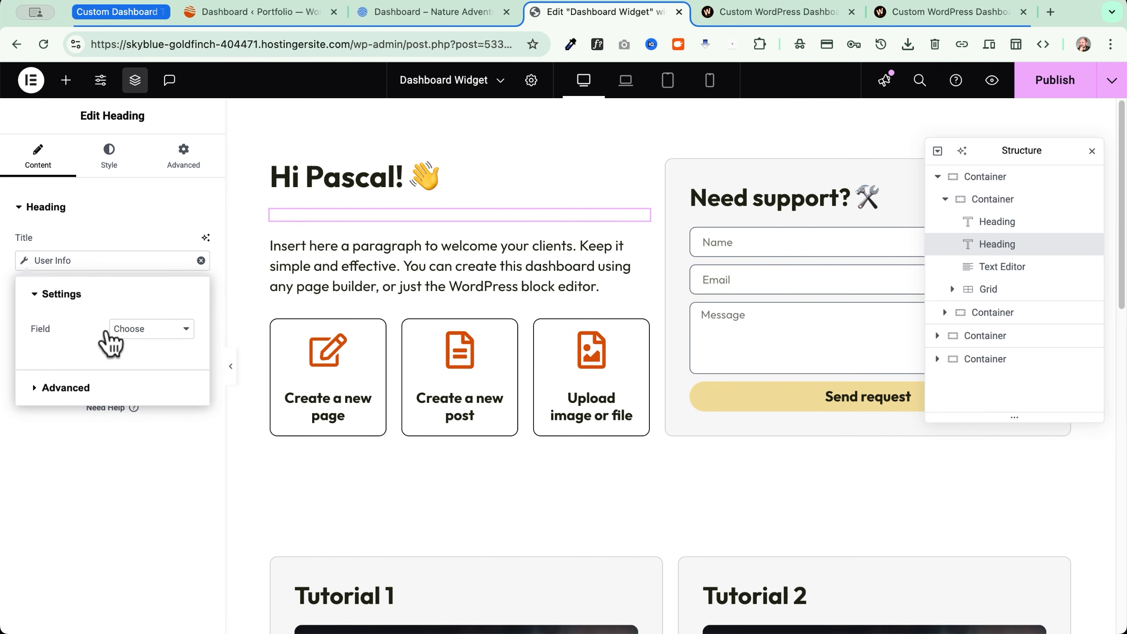
pyautogui.click(133, 329)
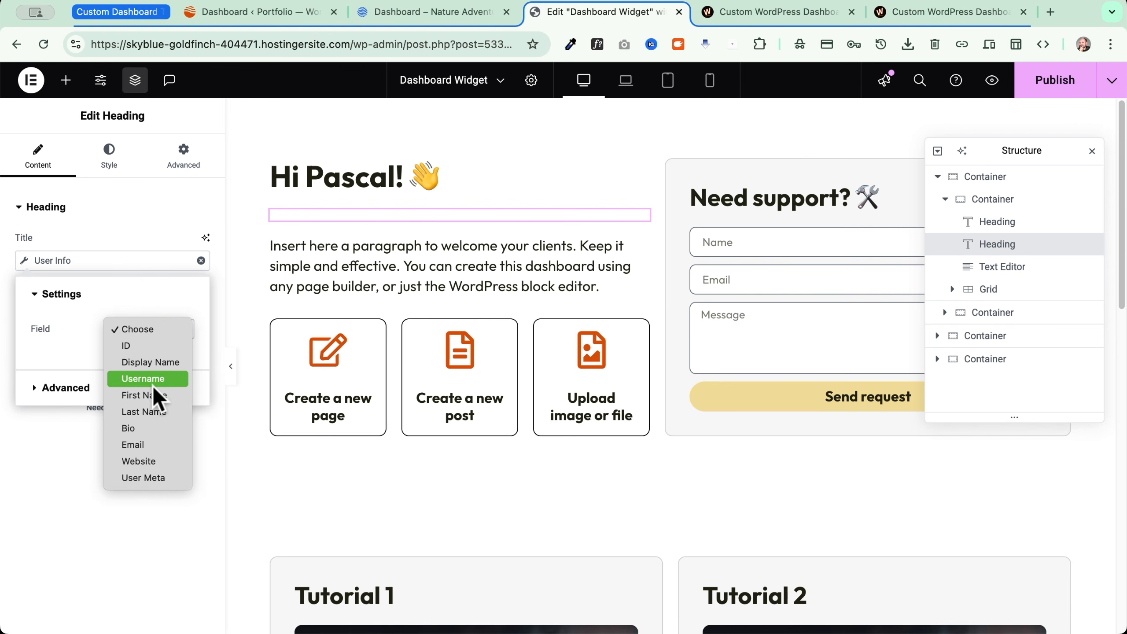
pyautogui.click(152, 412)
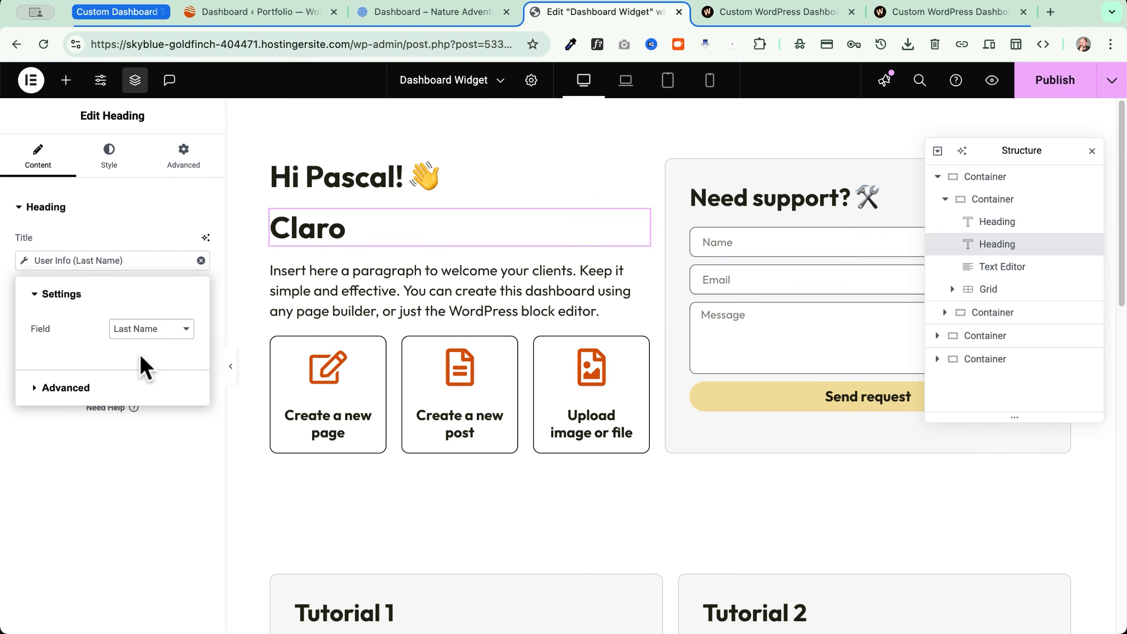
pyautogui.click(143, 338)
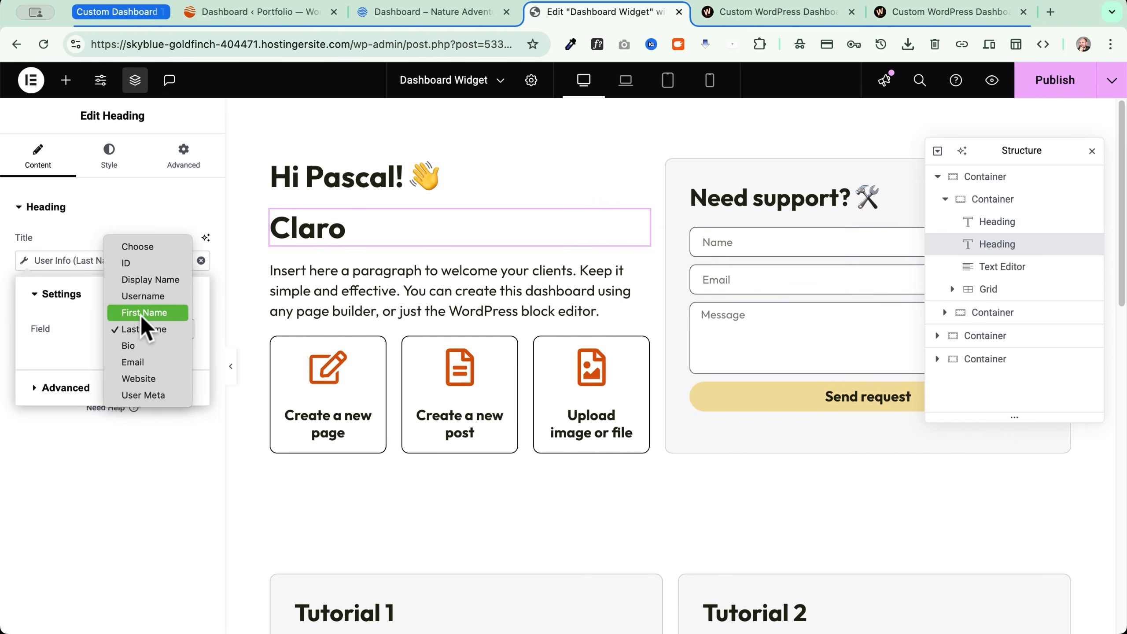
pyautogui.click(140, 314)
# Set the dynamic title's before text to "Hi", after text to "! 😎" and fallback to "Hi there!", and publish the page
pyautogui.click(62, 388)
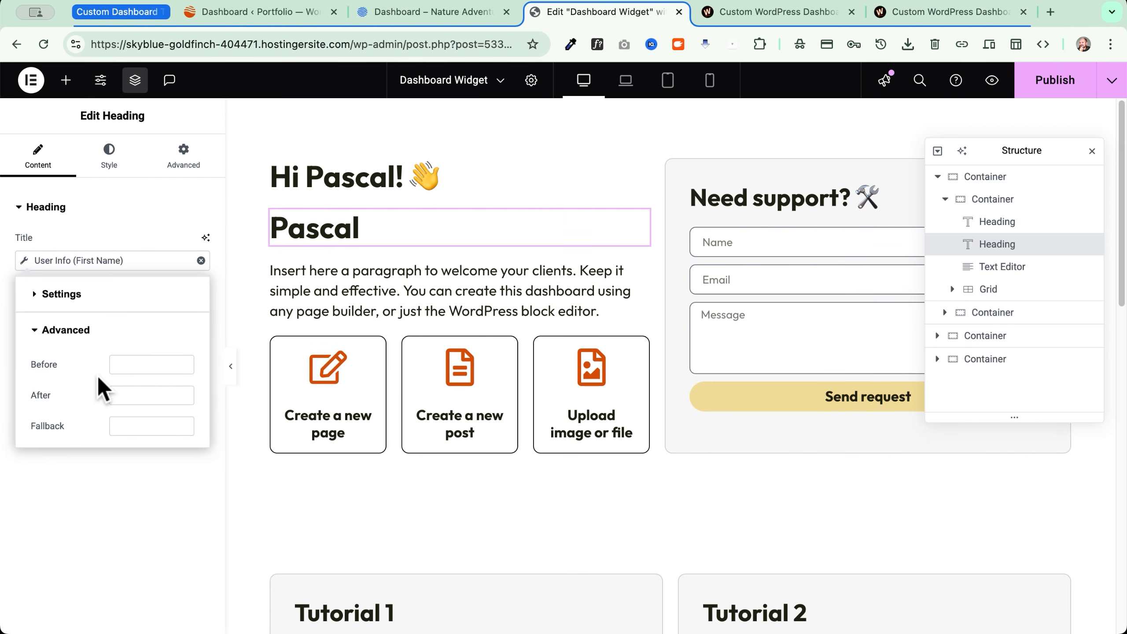
pyautogui.click(35, 358)
pyautogui.write('Hi')
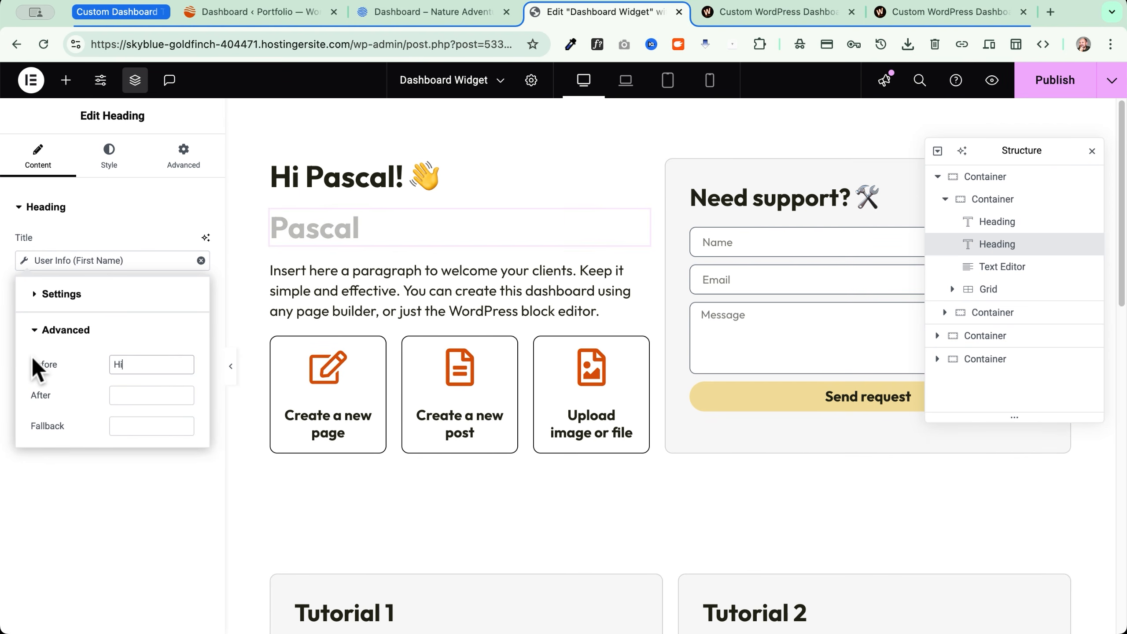
pyautogui.click(125, 395)
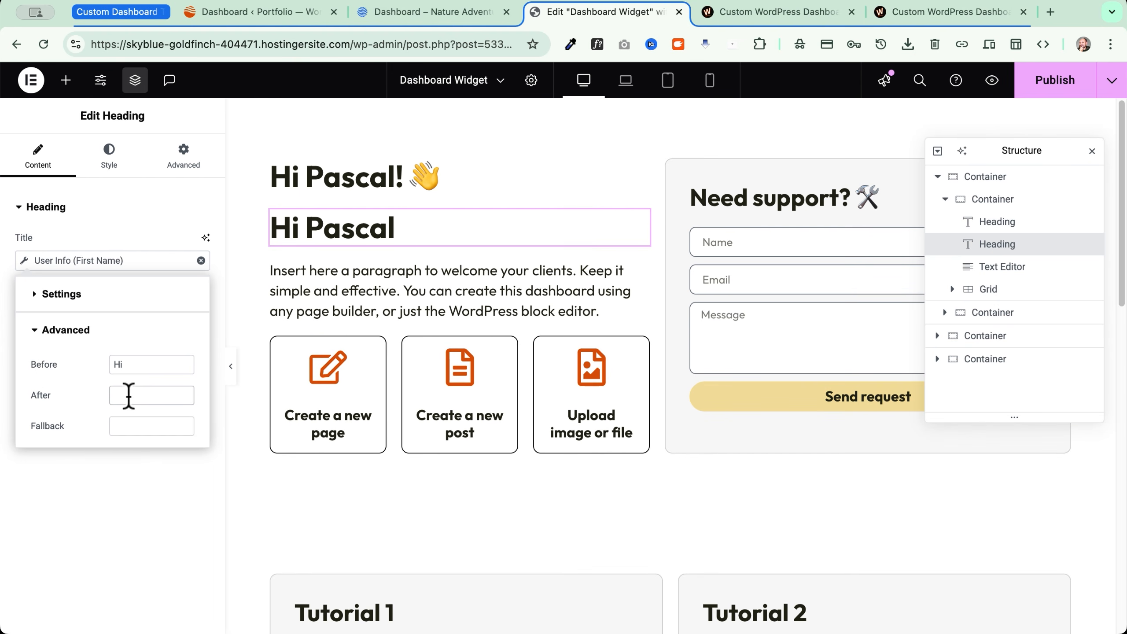
pyautogui.write('! 😎')
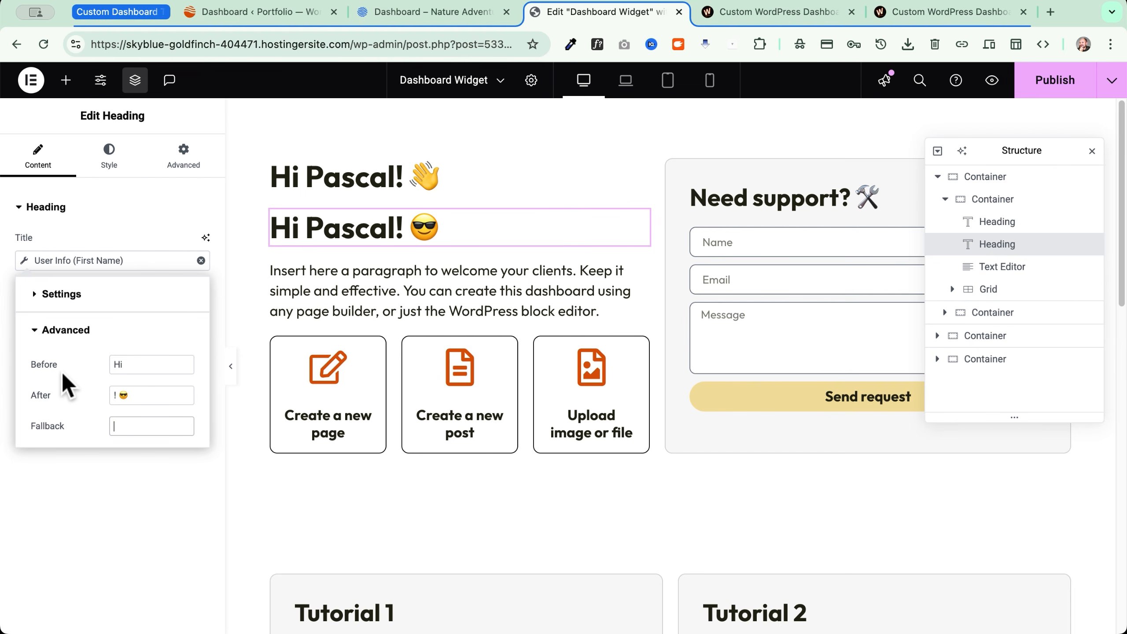
pyautogui.write('Hi there!')
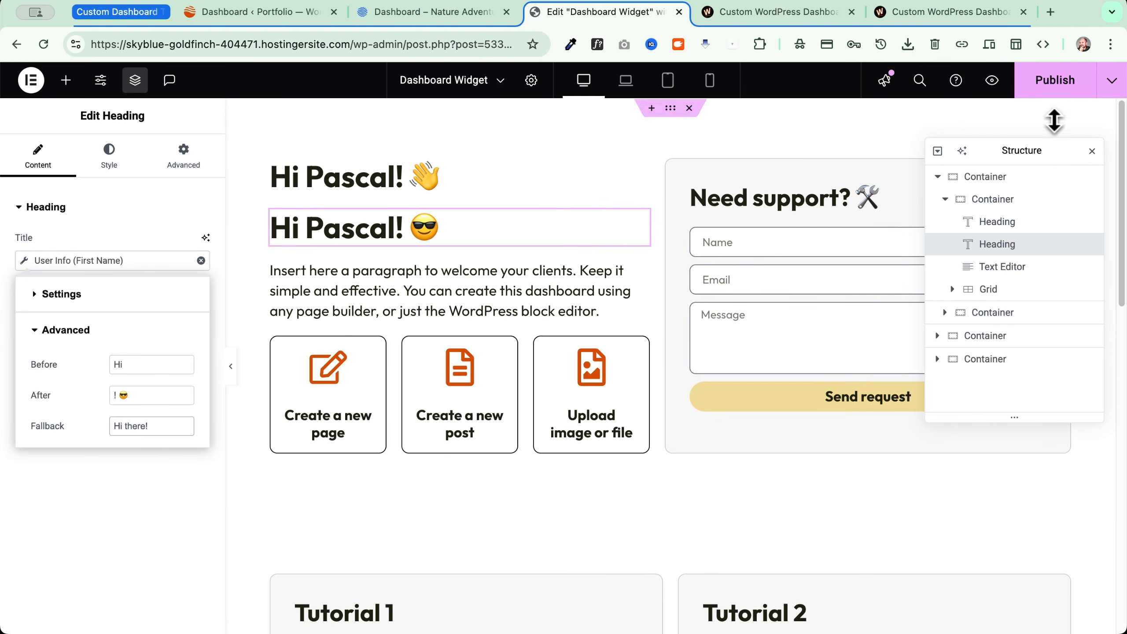
pyautogui.click(1060, 89)
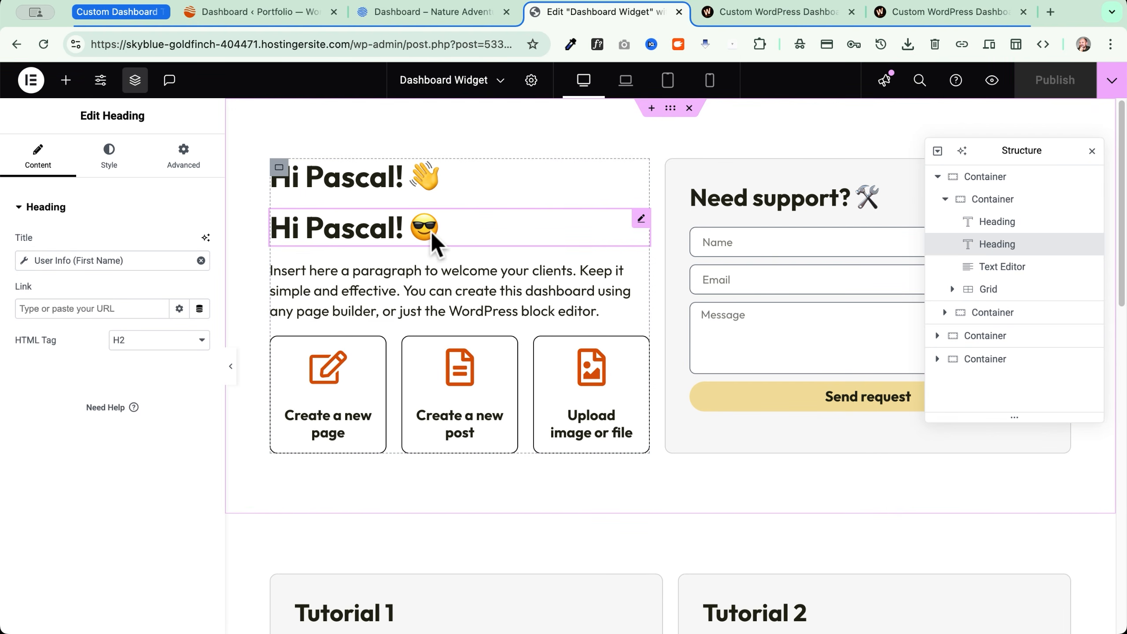
# Delete the original greeting heading with the waving-hand emoji and publish the page
pyautogui.rightClick(471, 181)
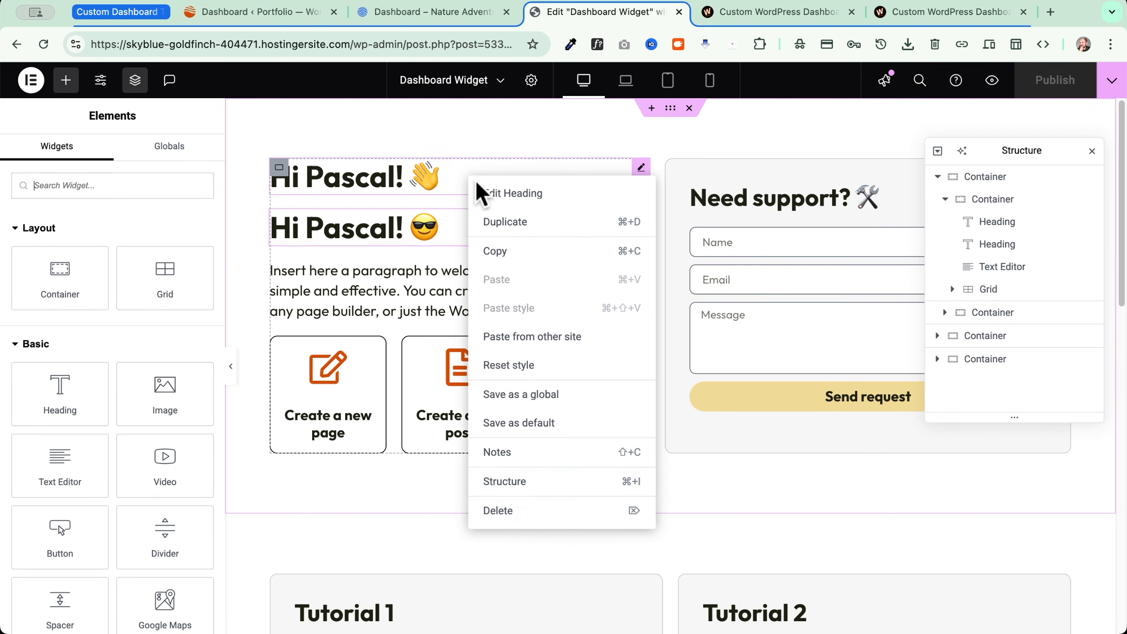
pyautogui.click(515, 510)
pyautogui.click(1054, 83)
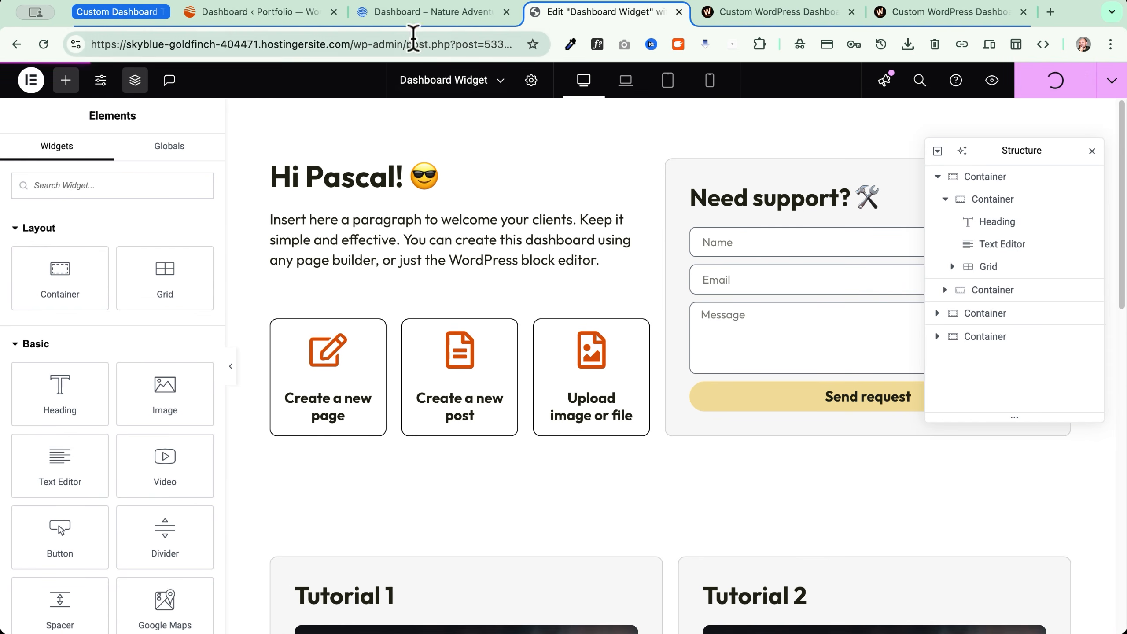
# Go to the admin Dashboard through Elementor's Finder and review the greeting and tutorial sections
pyautogui.press('super+e')
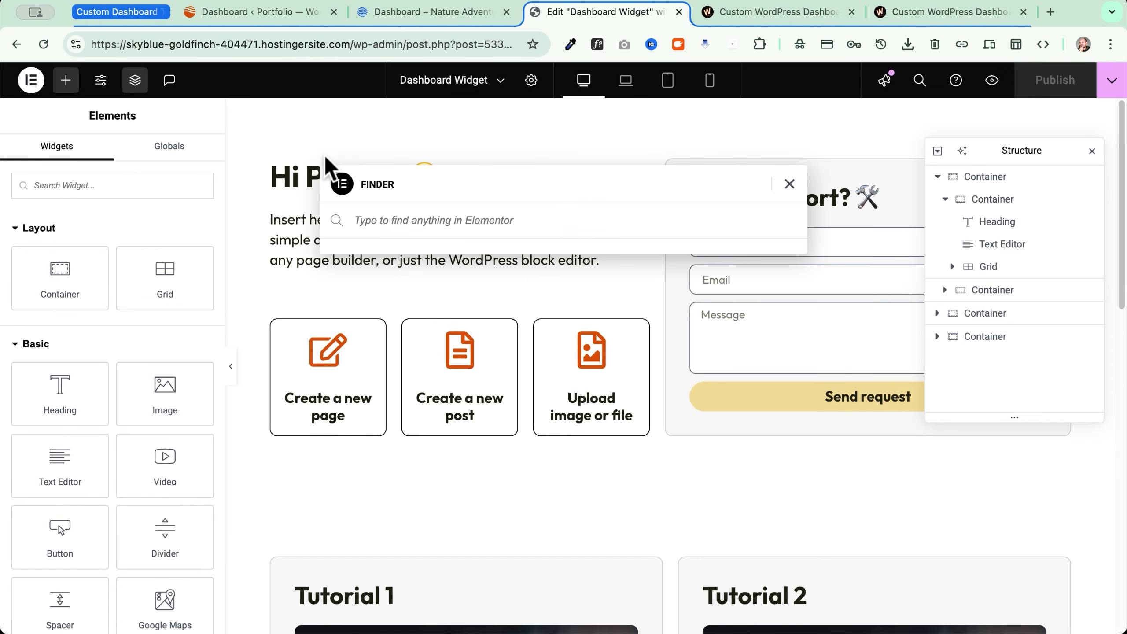
pyautogui.write('dashboard')
pyautogui.press('Up')
pyautogui.press('Return')
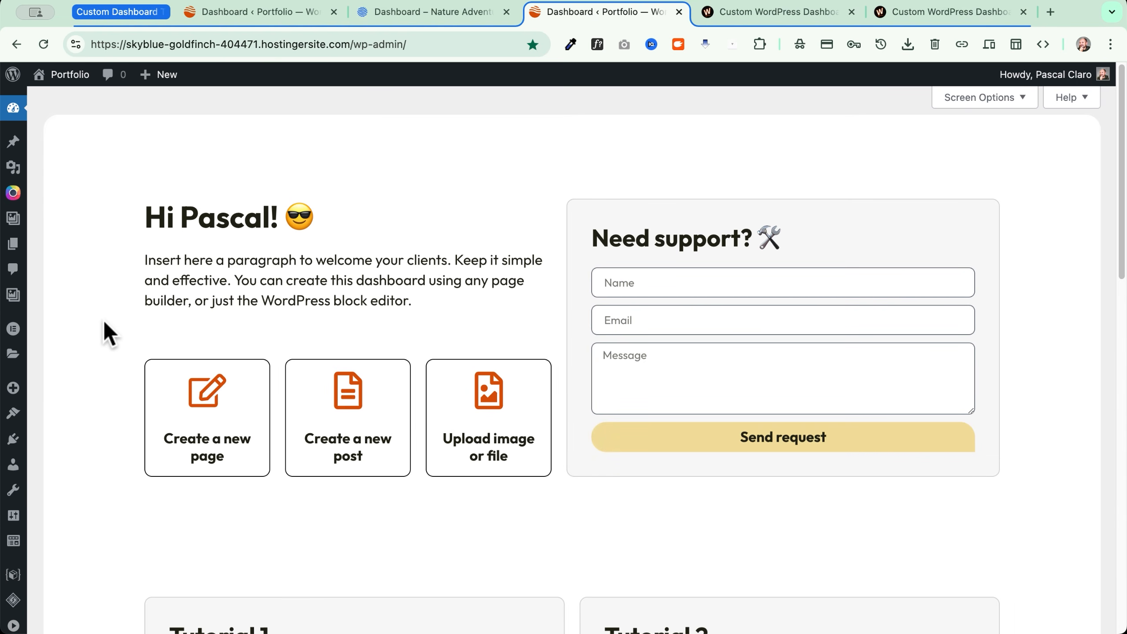
pyautogui.scroll(-3, 95, 319)
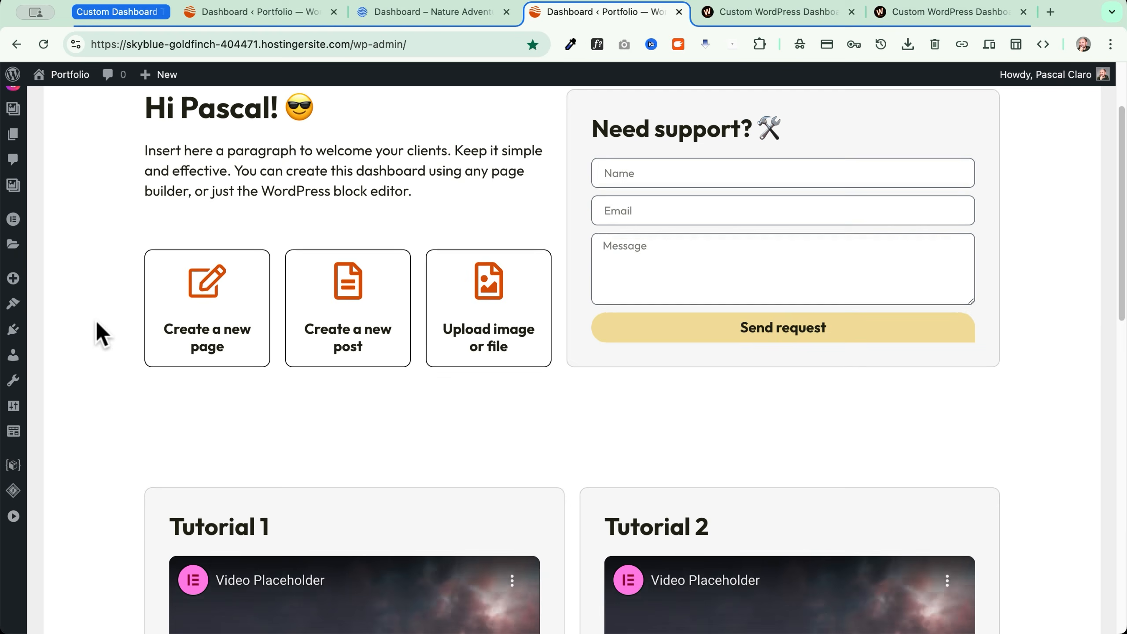
# Open WPCodeBox 2 and examine the widget slug and allowed roles in the "Custom dashboard widget" PHP snippet
pyautogui.click(19, 470)
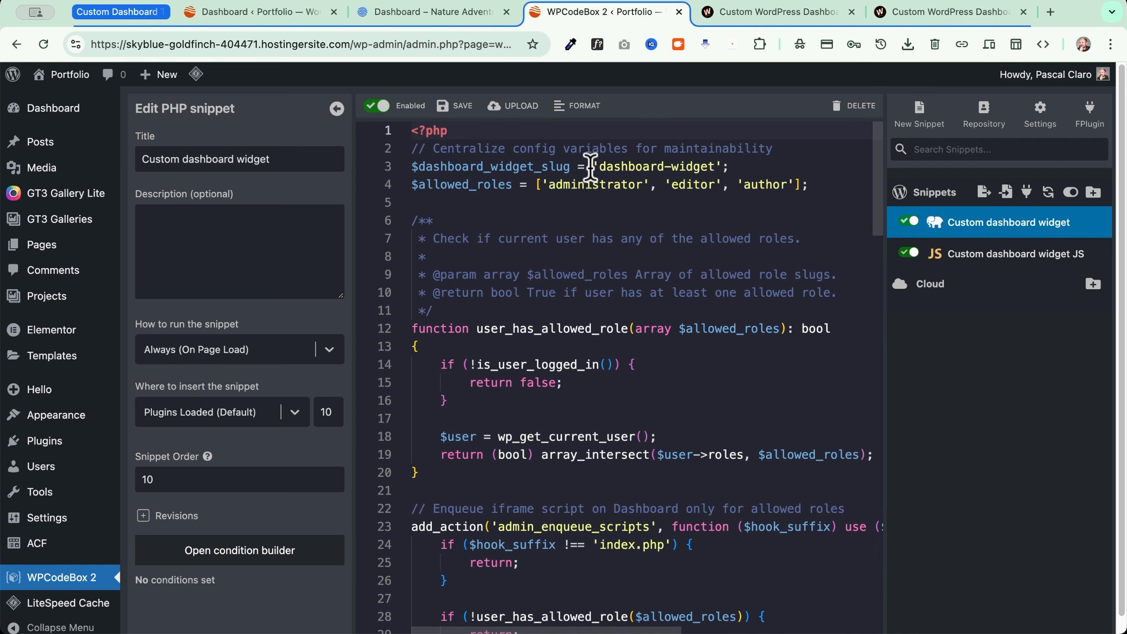
pyautogui.moveTo(601, 167); pyautogui.dragTo(715, 168)
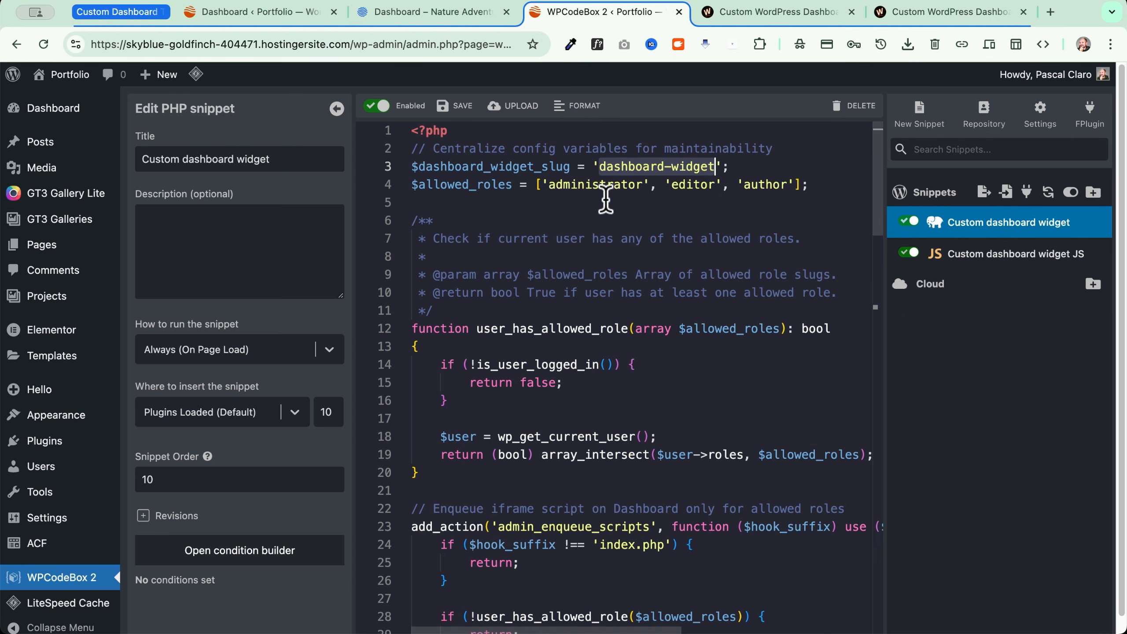
pyautogui.click(620, 184)
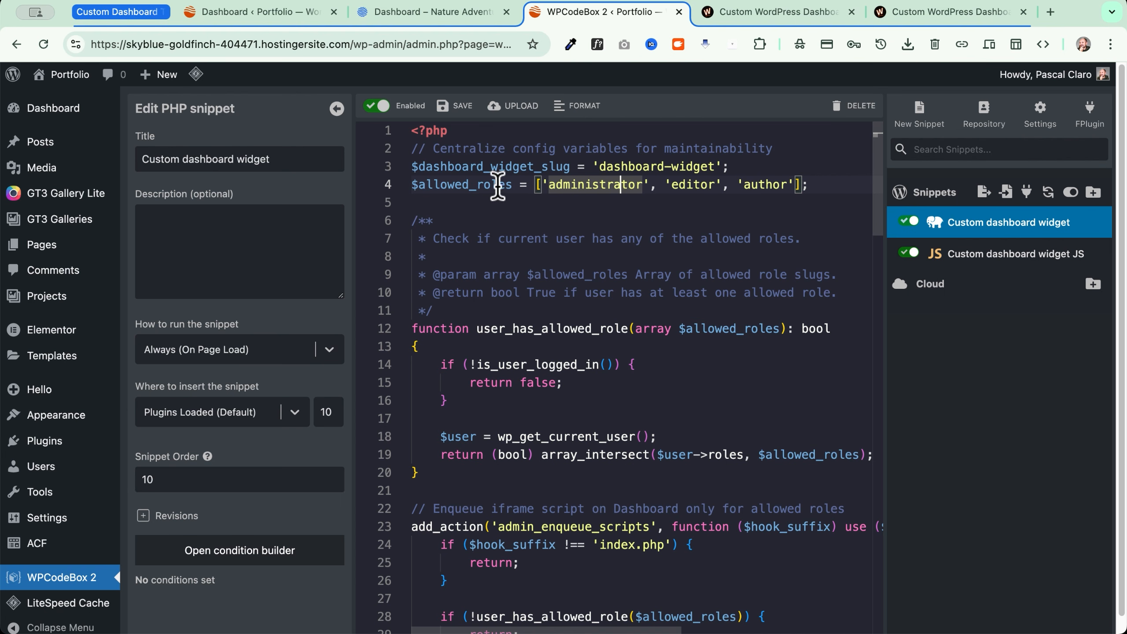
pyautogui.click(688, 185)
pyautogui.click(768, 184)
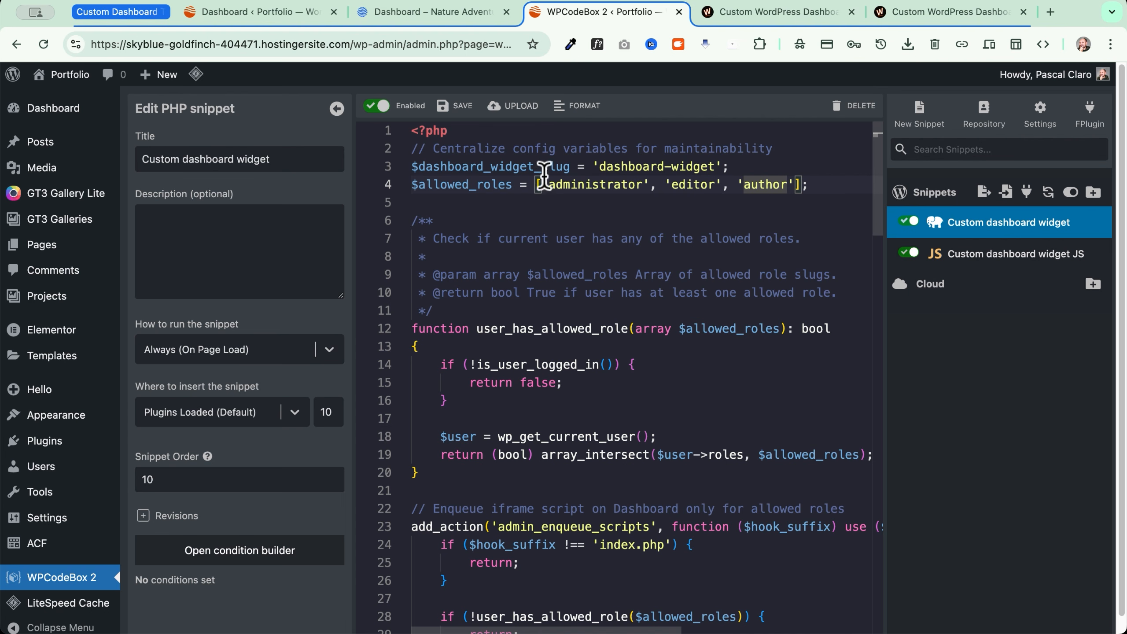
# Cut 'administrator' from the $allowed_roles array on line 4 and save the snippet
pyautogui.moveTo(542, 184); pyautogui.dragTo(665, 180)
pyautogui.press('super+c')
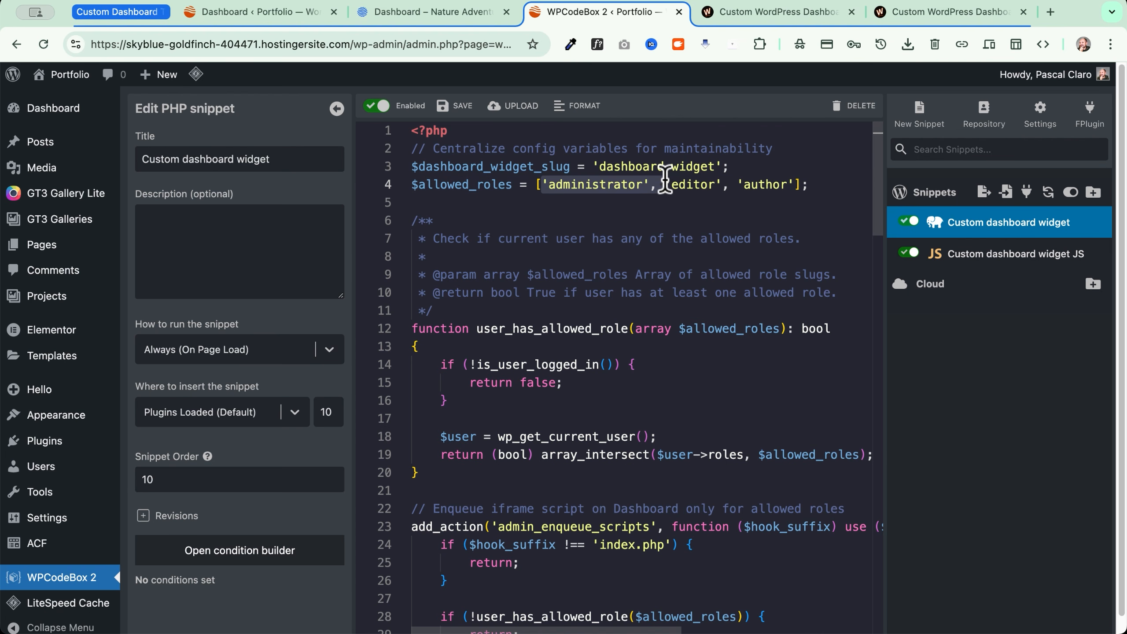
pyautogui.press('BackSpace')
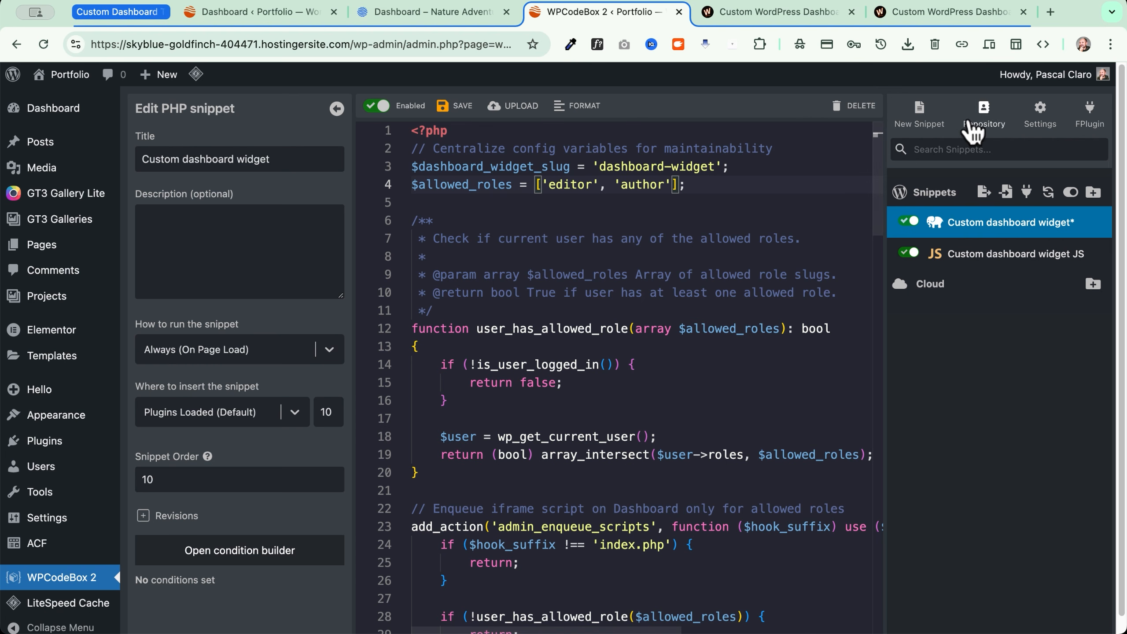
pyautogui.click(446, 106)
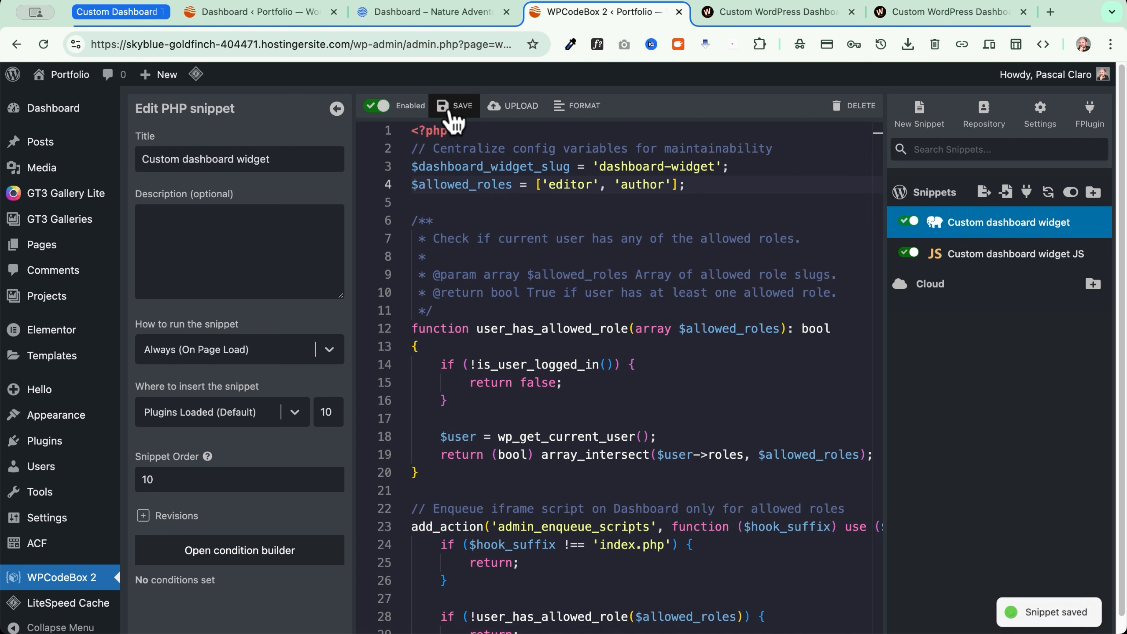
# Check how the admin Dashboard looks without the administrator role allowed, and return to the snippet
pyautogui.moveTo(38, 115)
pyautogui.click(143, 111)
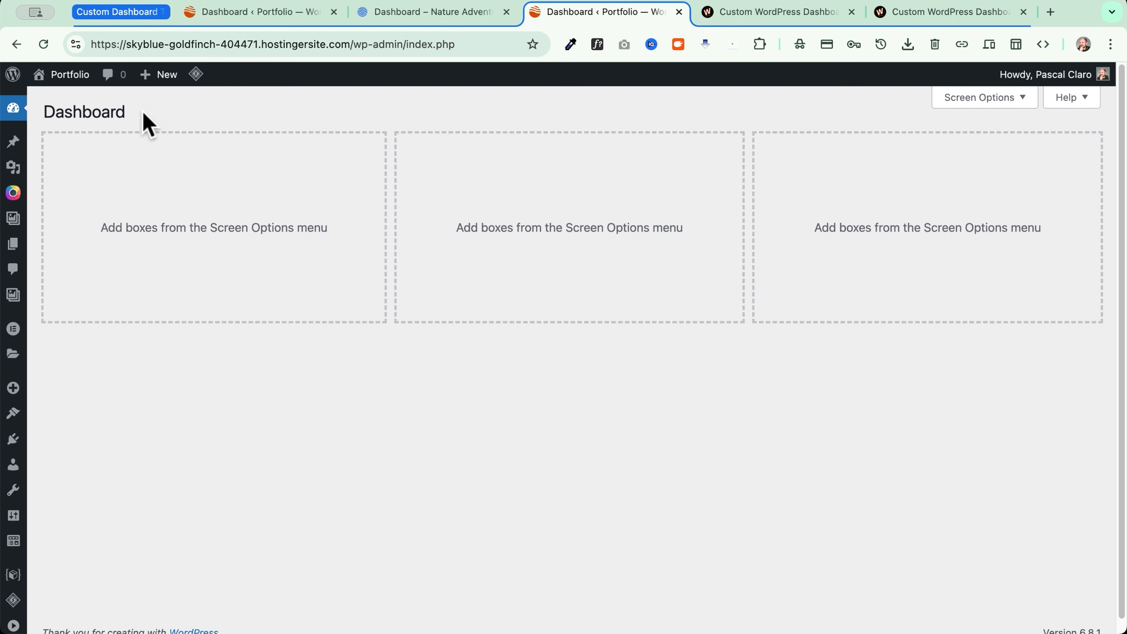
pyautogui.click(16, 44)
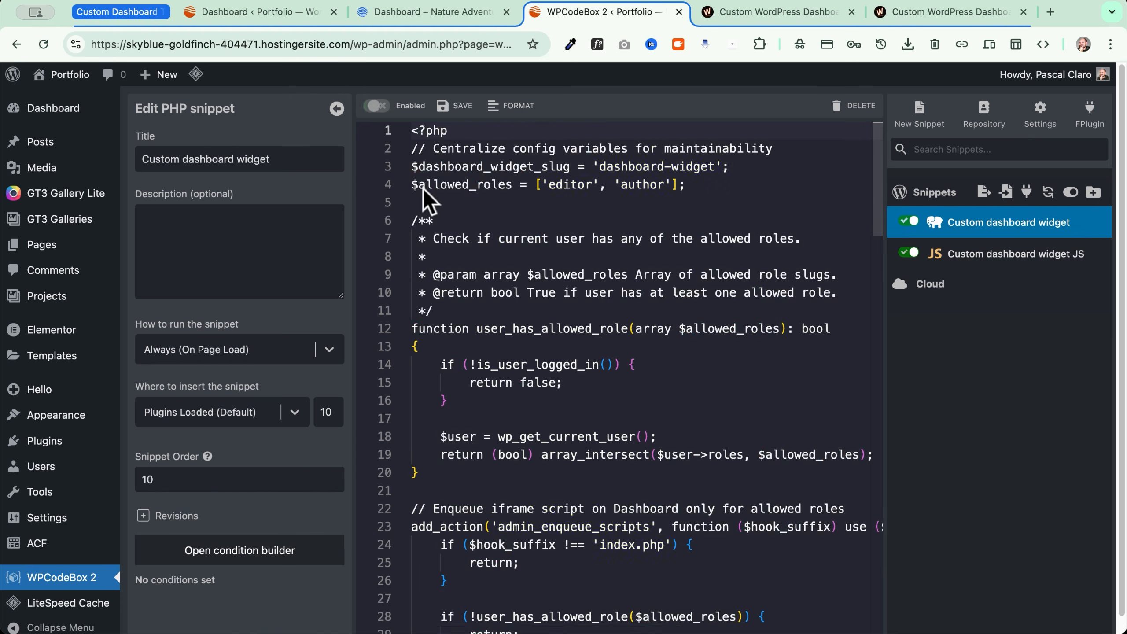
# Restore 'administrator' as the first entry of the $allowed_roles array and save the snippet
pyautogui.click(595, 186)
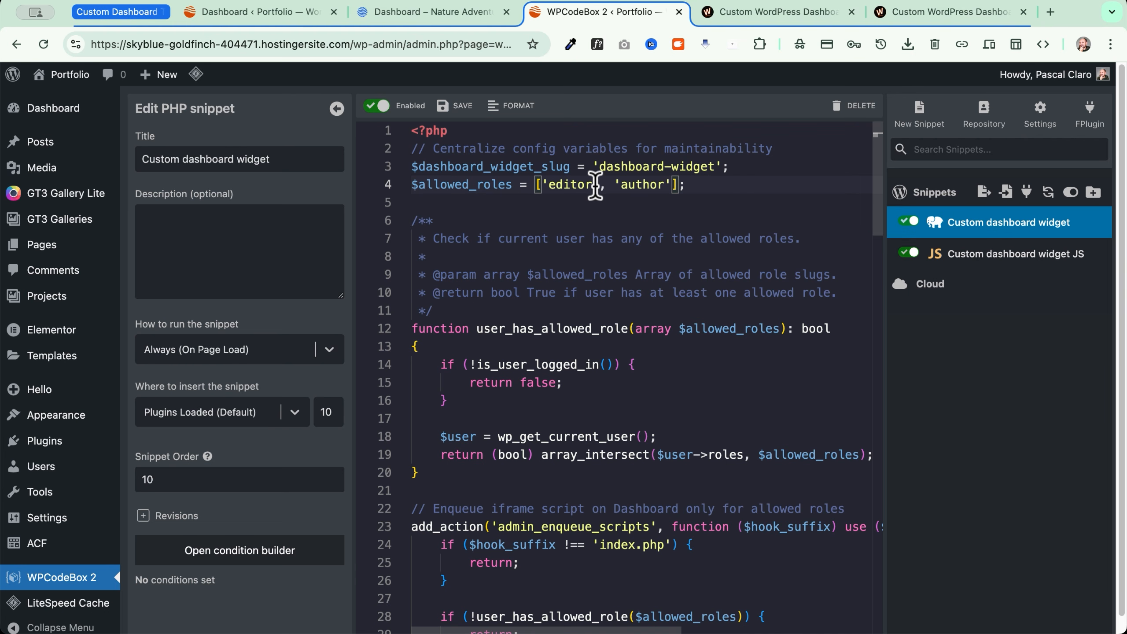
pyautogui.press('super+v')
pyautogui.click(444, 106)
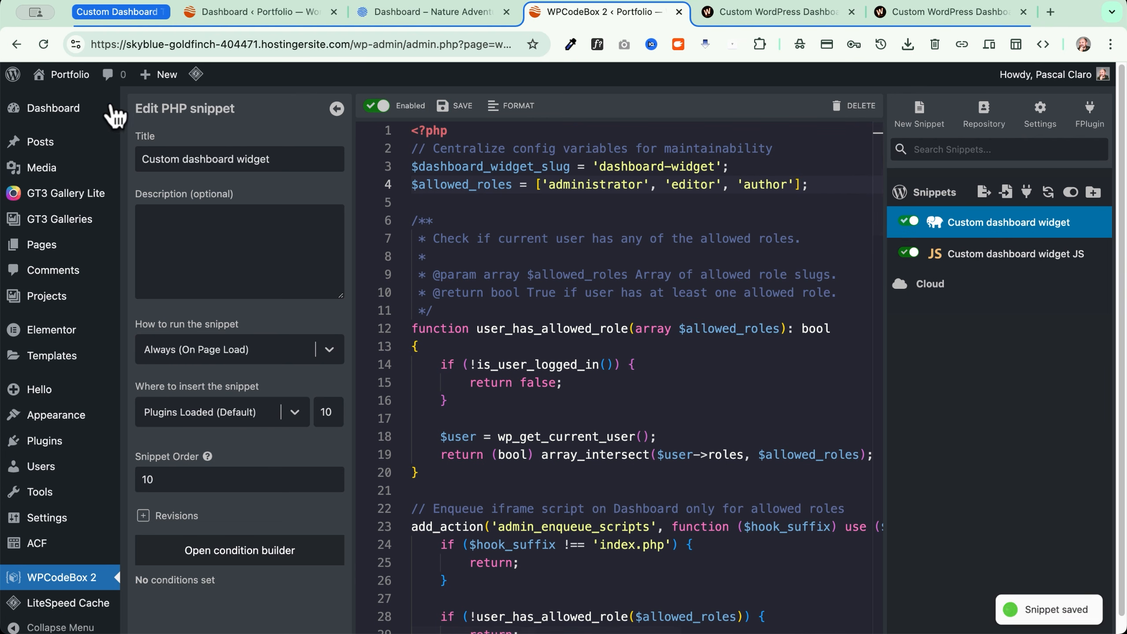
# Review the admin Dashboard with the administrator role allowed again, and return to the snippet
pyautogui.moveTo(52, 120)
pyautogui.click(155, 112)
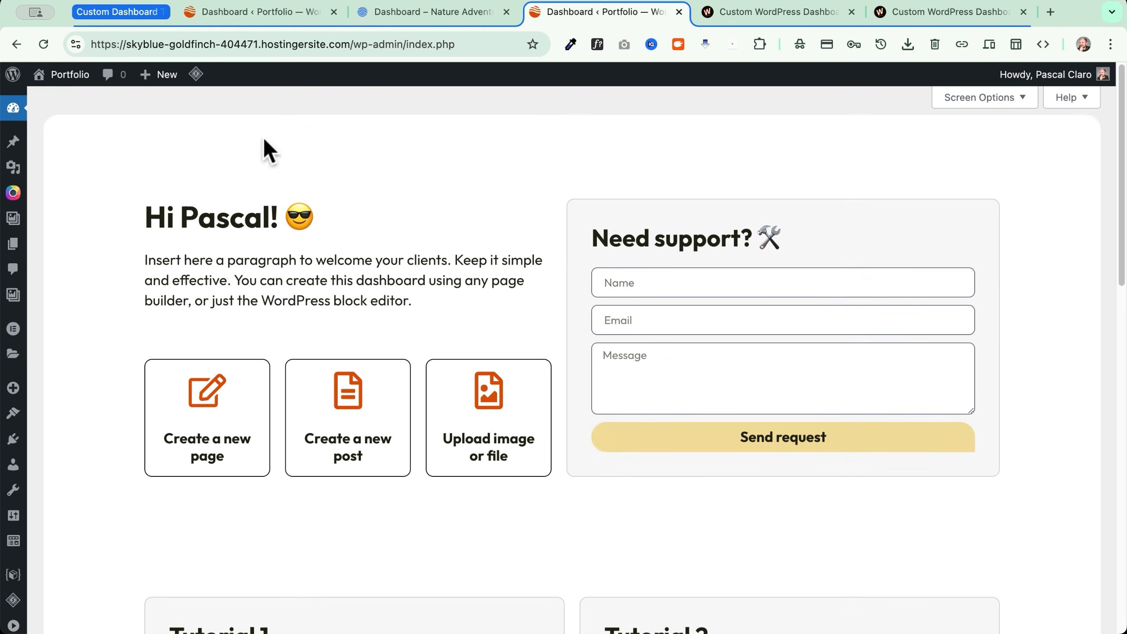
pyautogui.scroll(-5, 98, 231)
pyautogui.scroll(5, 98, 232)
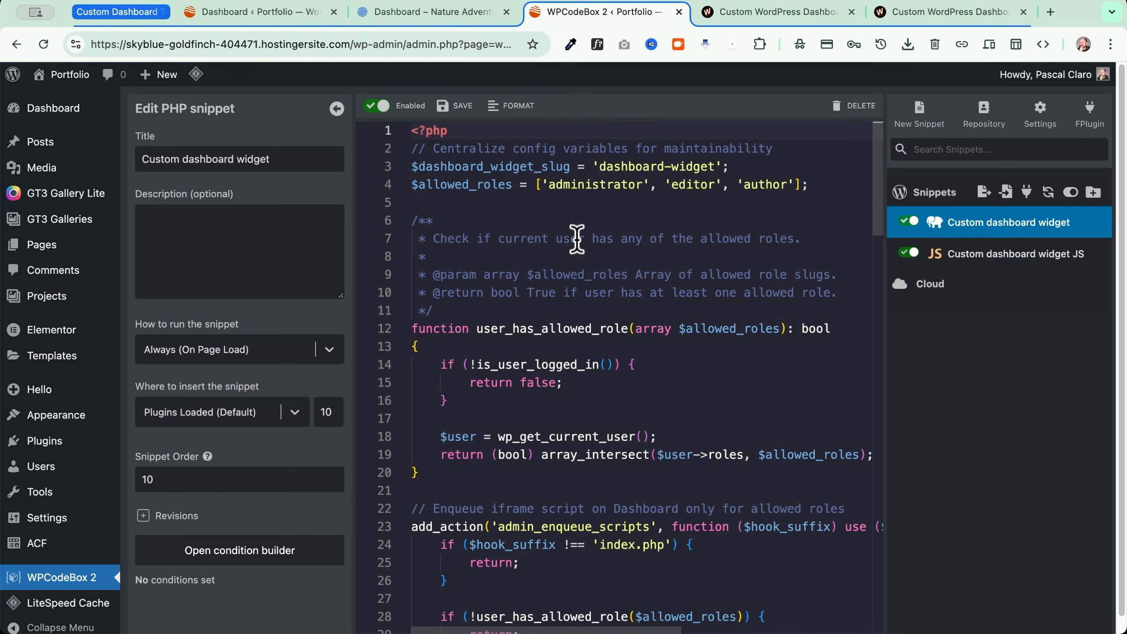
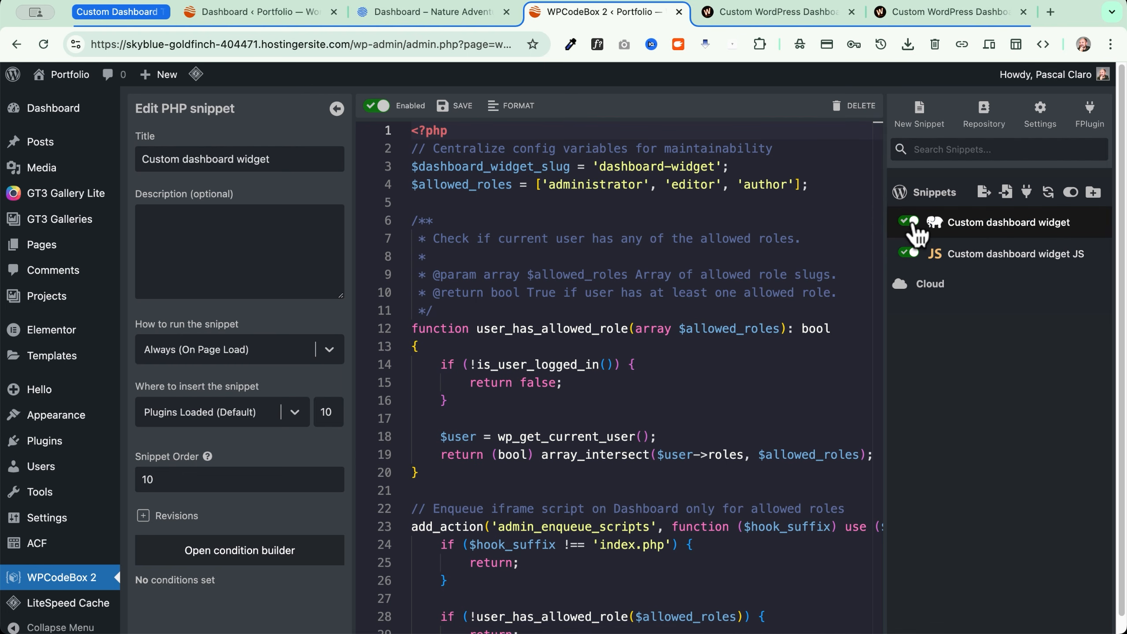
# Disable both the "Custom dashboard widget" and "Custom dashboard widget JS" snippets
pyautogui.click(911, 221)
pyautogui.click(909, 254)
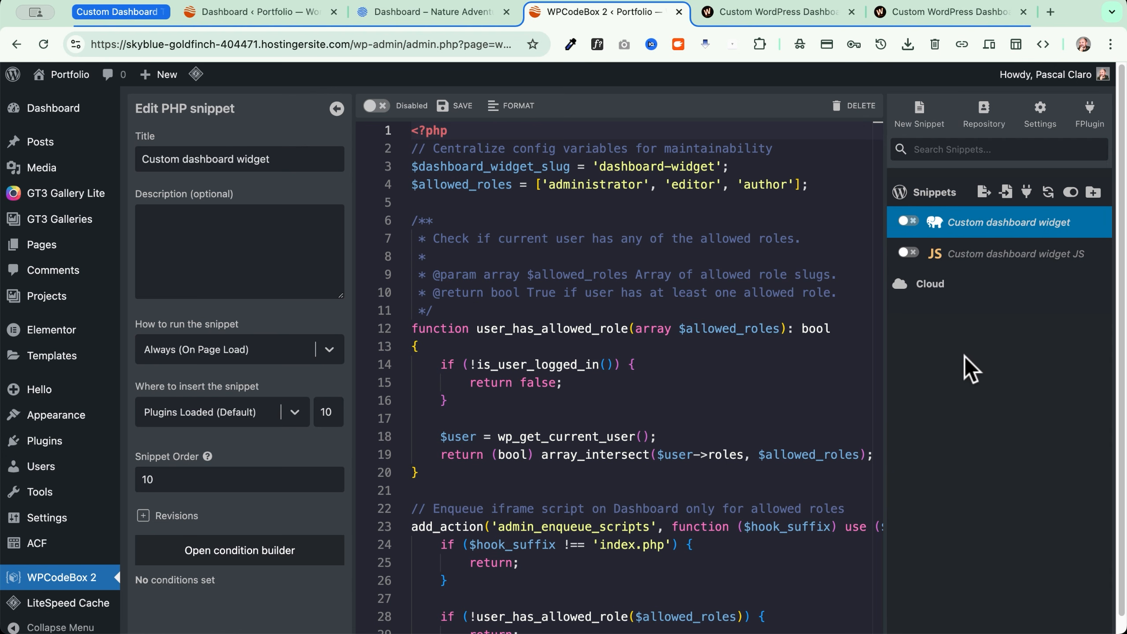
# Switch to the Nature Adventure site's front-end dashboard page and examine its greeting, support form and tutorial sections
pyautogui.click(411, 12)
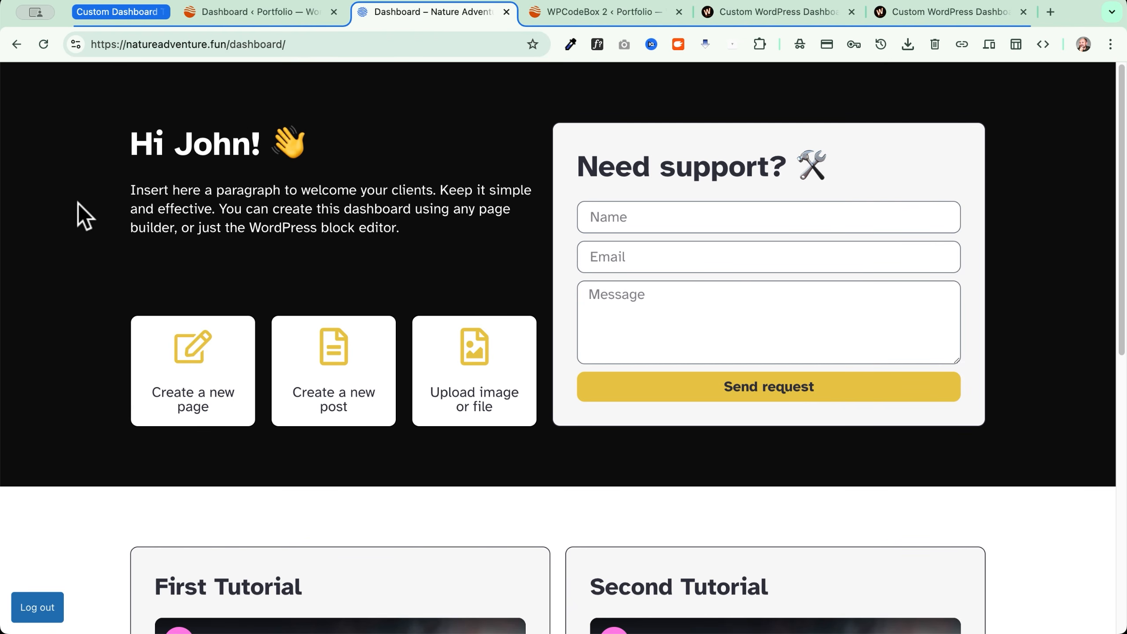
pyautogui.scroll(-10, 78, 203)
pyautogui.scroll(10, 77, 203)
pyautogui.scroll(-7, 69, 499)
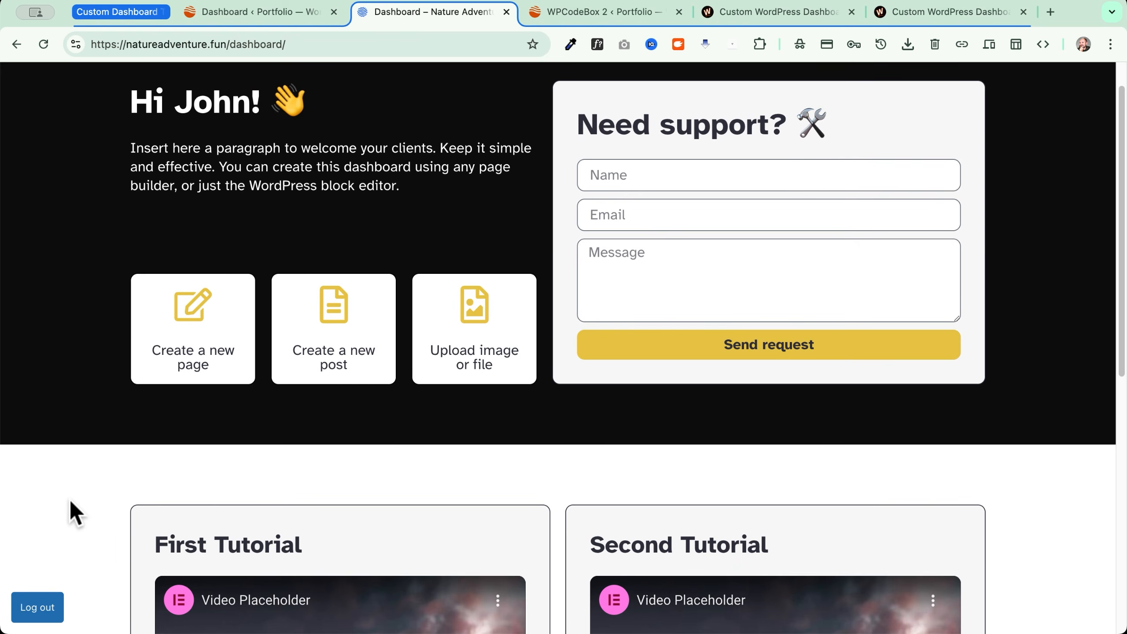
# Open the new page editor from the front-end dashboard, review the site's Pages list, and return to the dashboard
pyautogui.scroll(7, 69, 498)
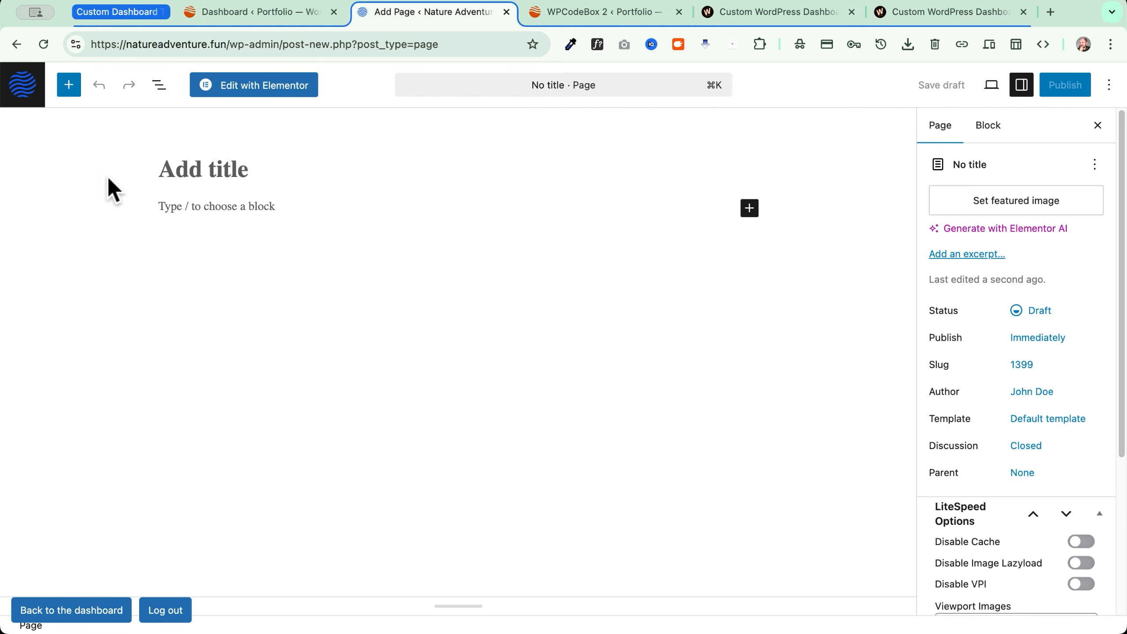
pyautogui.click(24, 88)
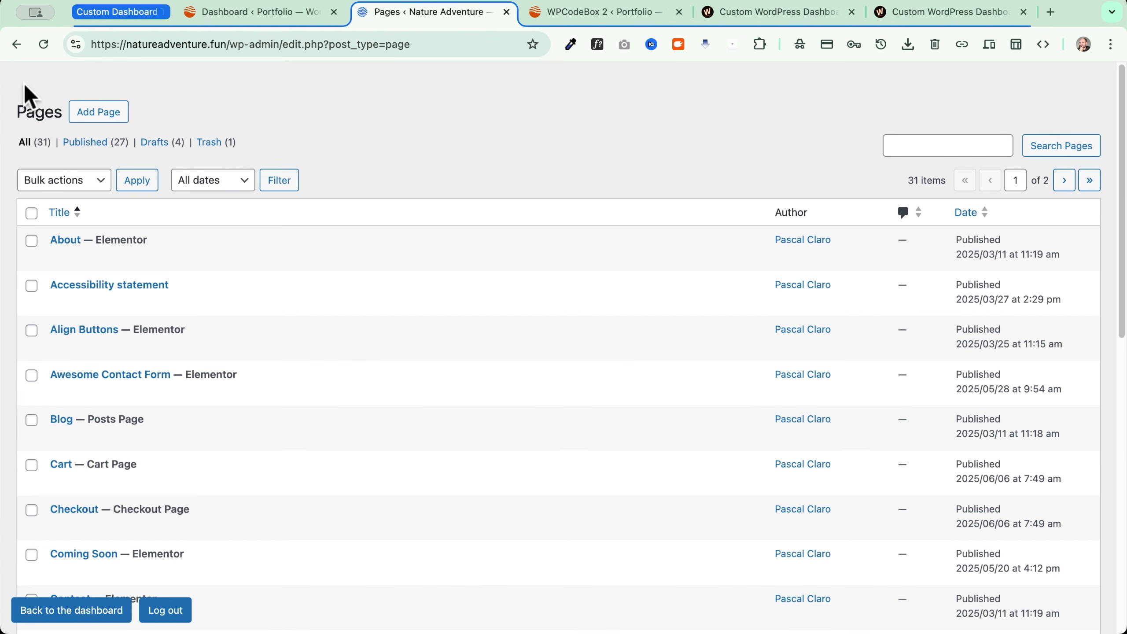
pyautogui.scroll(-5, 464, 156)
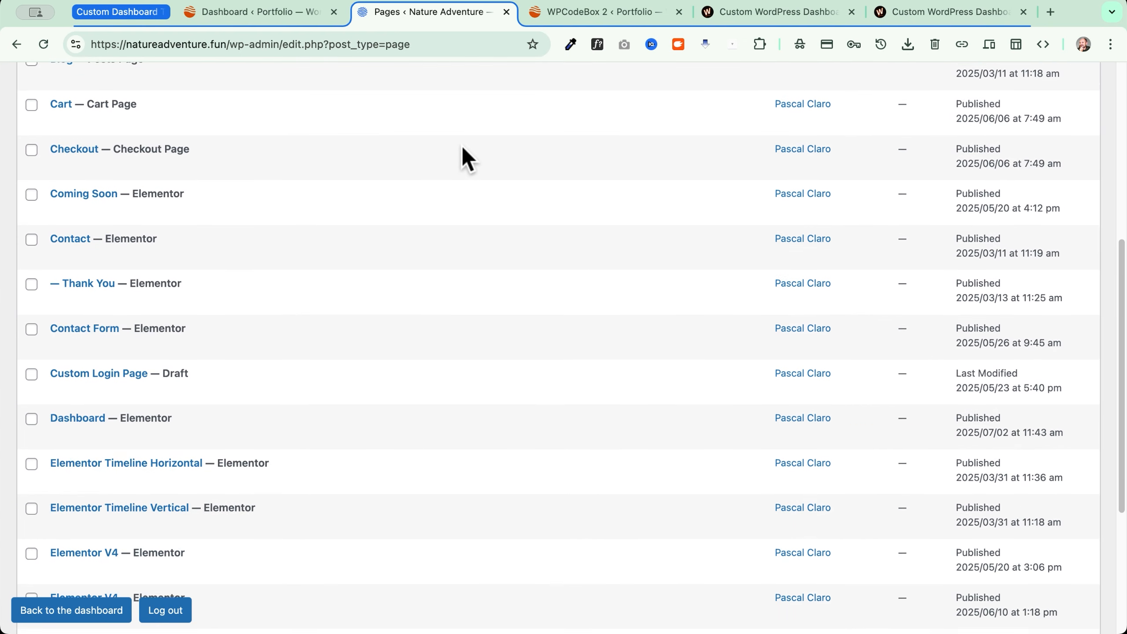
pyautogui.scroll(5, 464, 156)
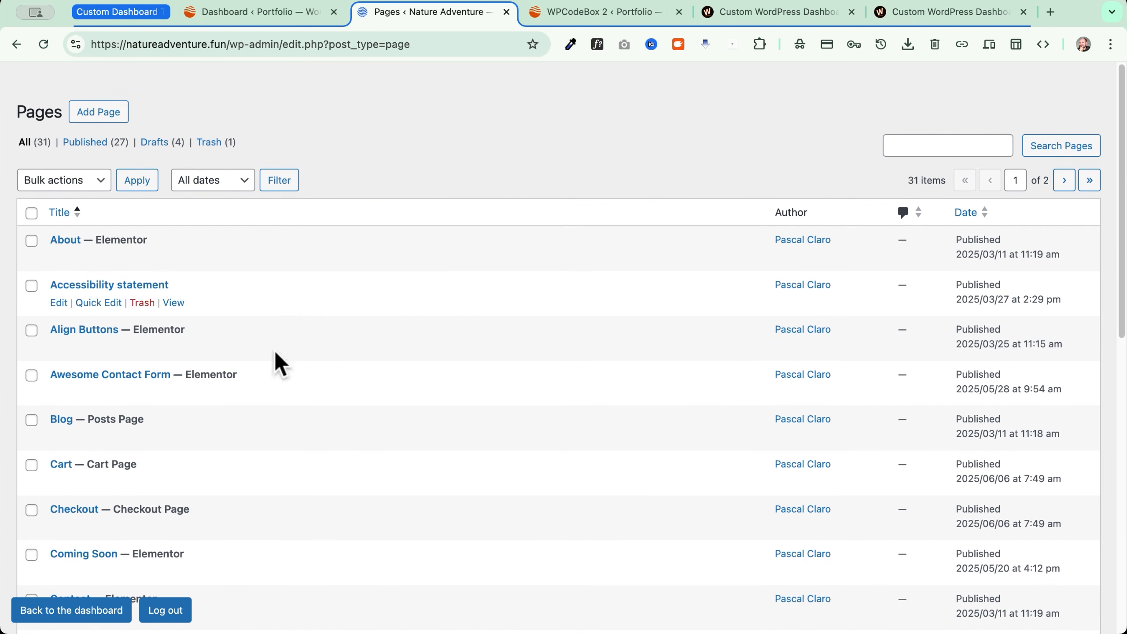
pyautogui.scroll(-1, 56, 613)
pyautogui.click(53, 612)
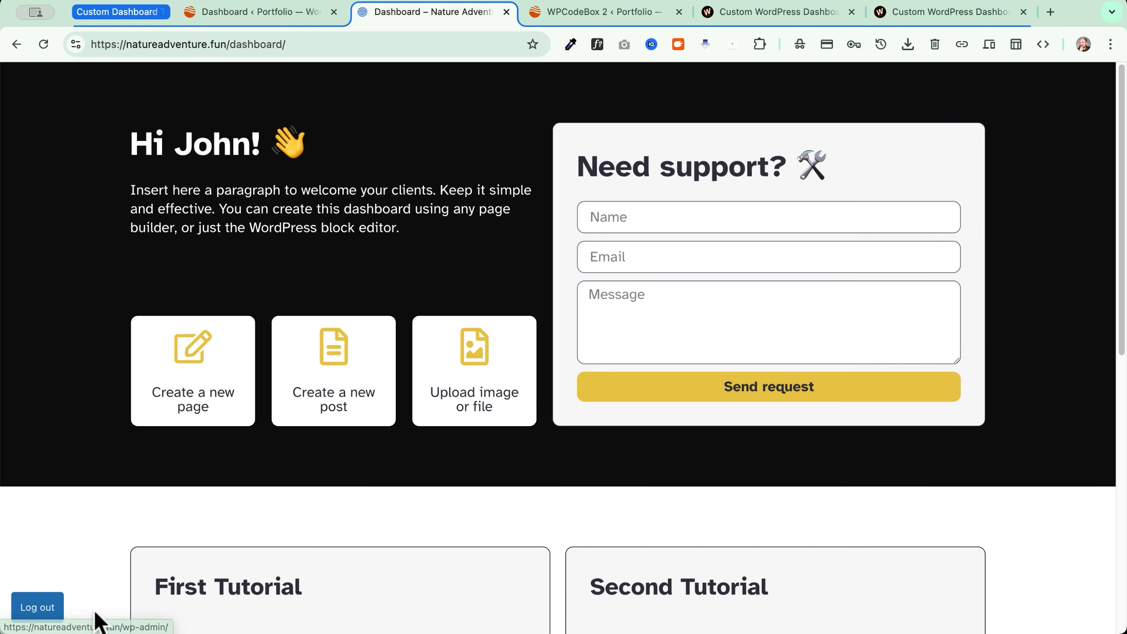
# Open the new post editor from the front-end dashboard, view the Posts list, and return to the dashboard
pyautogui.click(351, 411)
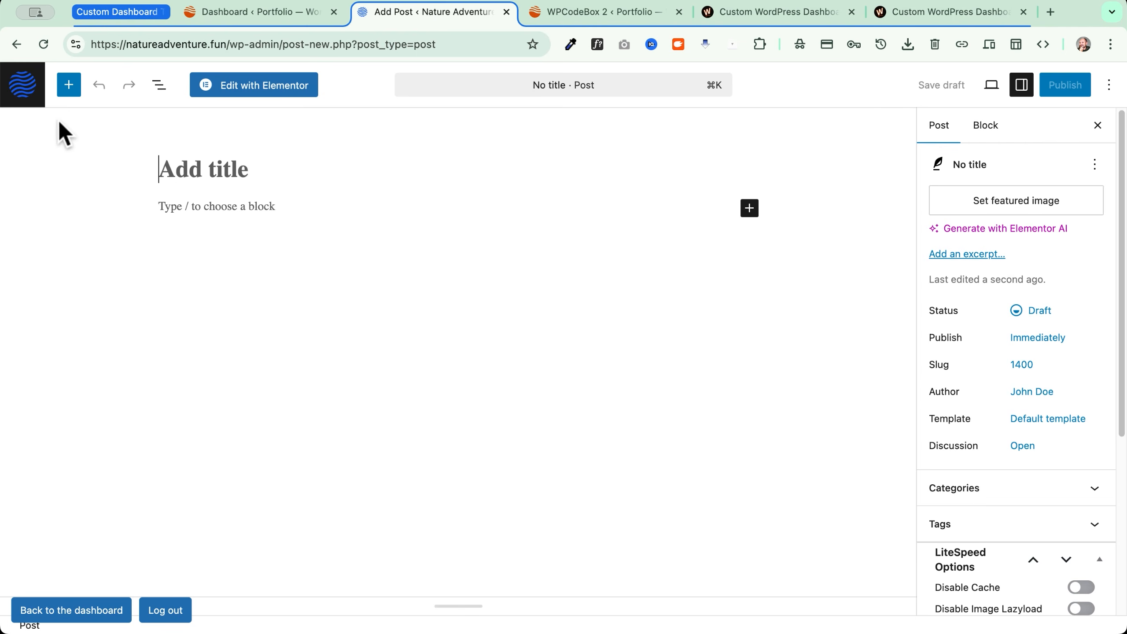
pyautogui.click(19, 91)
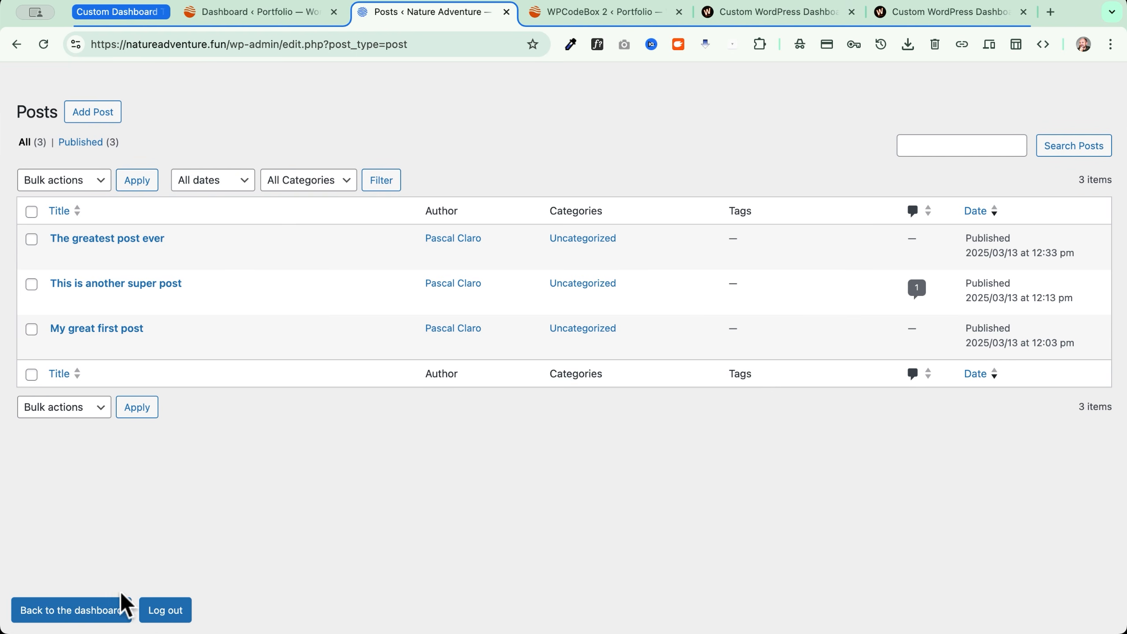
pyautogui.click(91, 610)
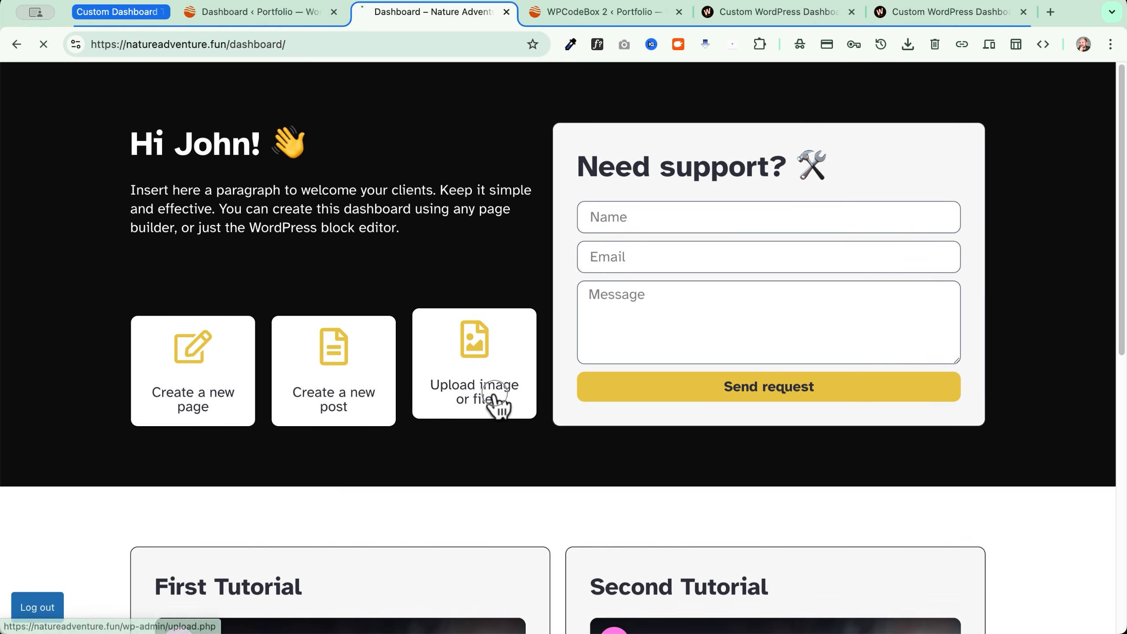
# Open the image and file upload shortcut, look through the Media Library, and return to the dashboard
pyautogui.click(494, 391)
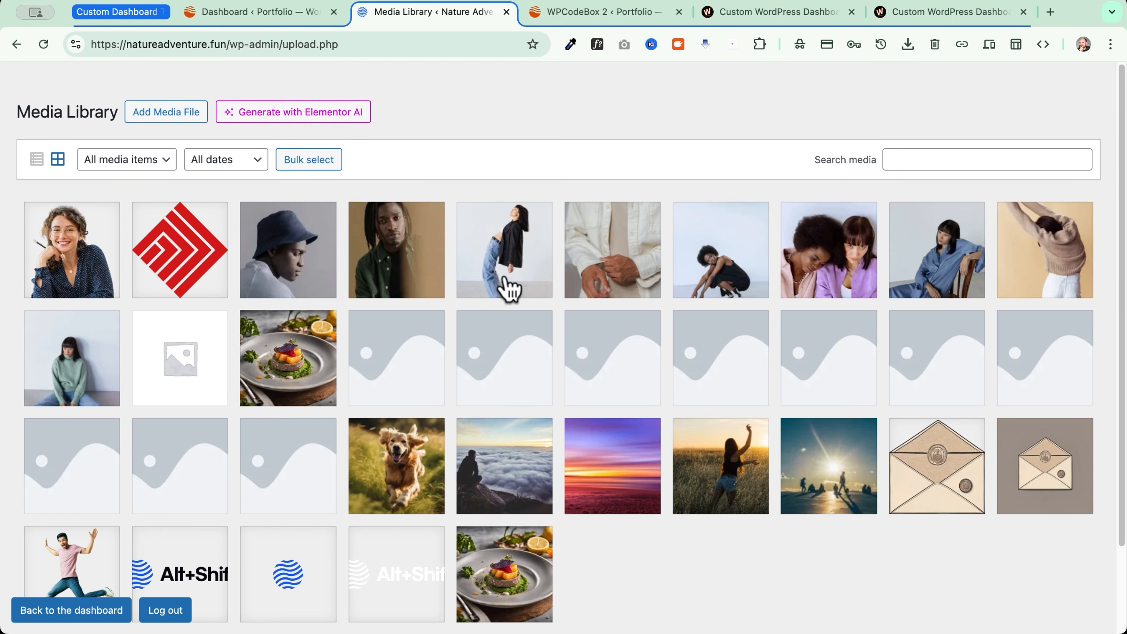
pyautogui.scroll(-3, 506, 286)
pyautogui.scroll(3, 506, 287)
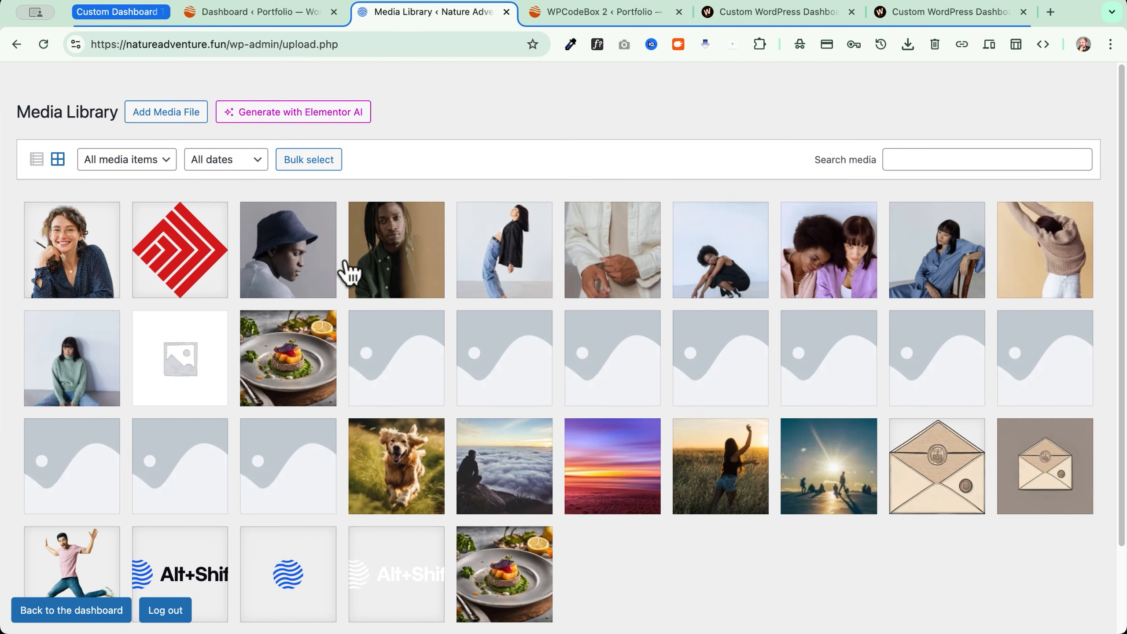
pyautogui.click(44, 611)
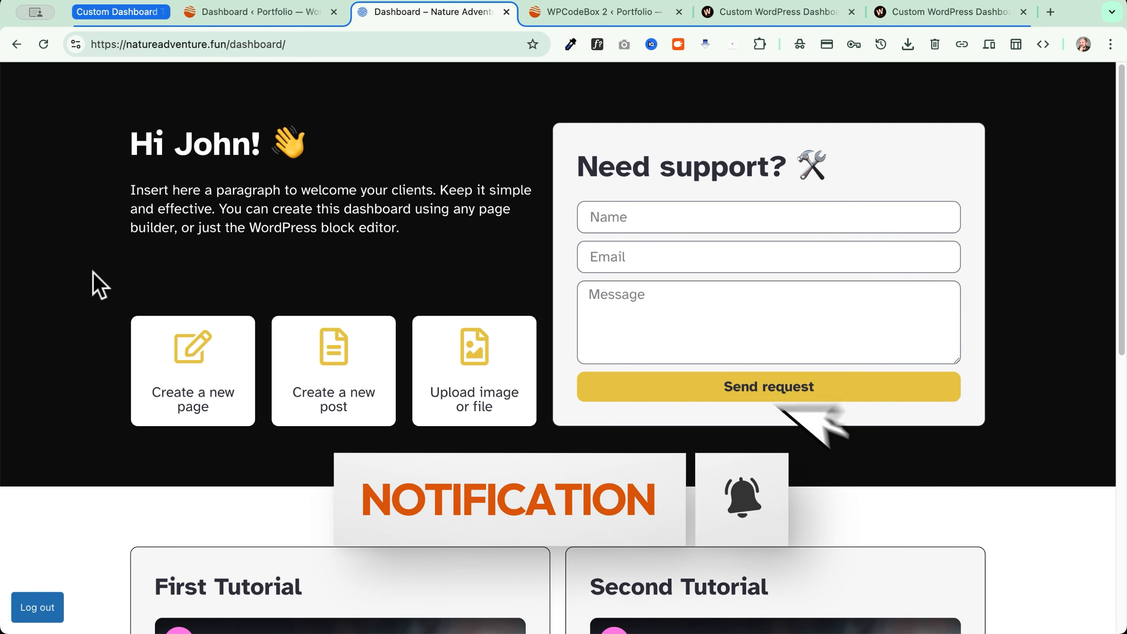
# On the wproads.com/dash page, copy the PHP snippet that shows a custom dashboard page to specific user roles
pyautogui.click(604, 12)
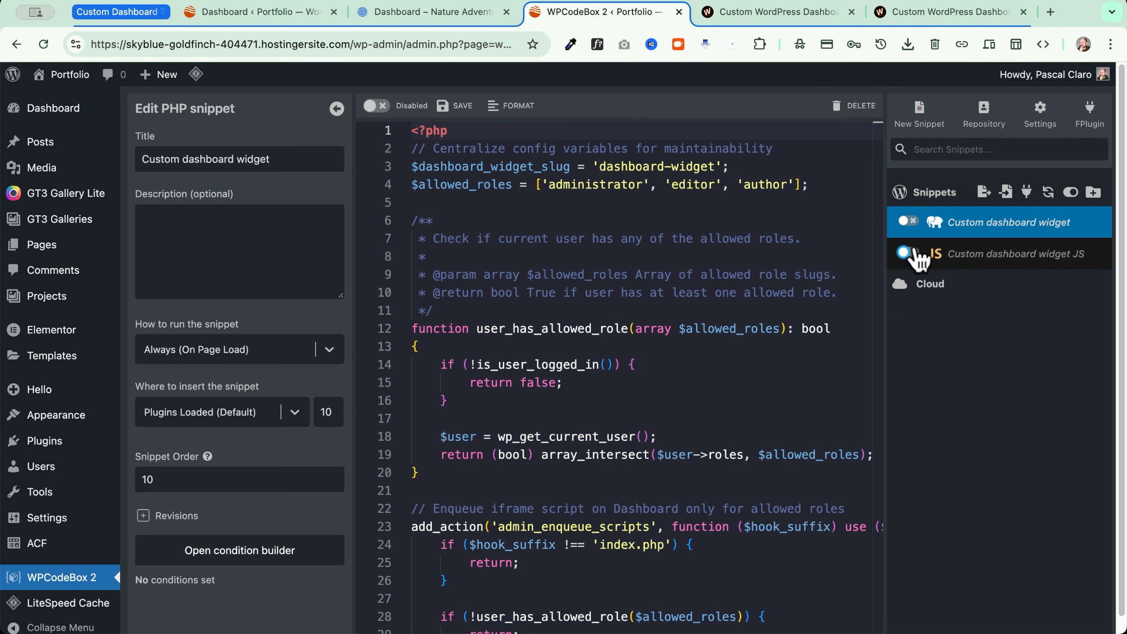
pyautogui.click(949, 14)
pyautogui.scroll(-20, 229, 293)
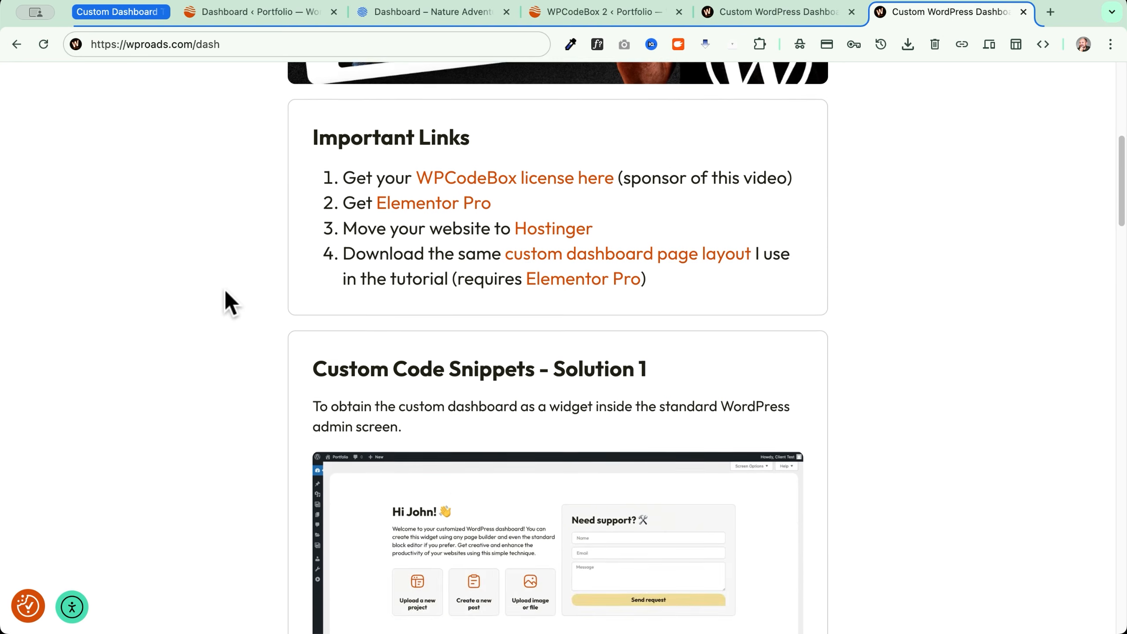
pyautogui.scroll(-10, 229, 304)
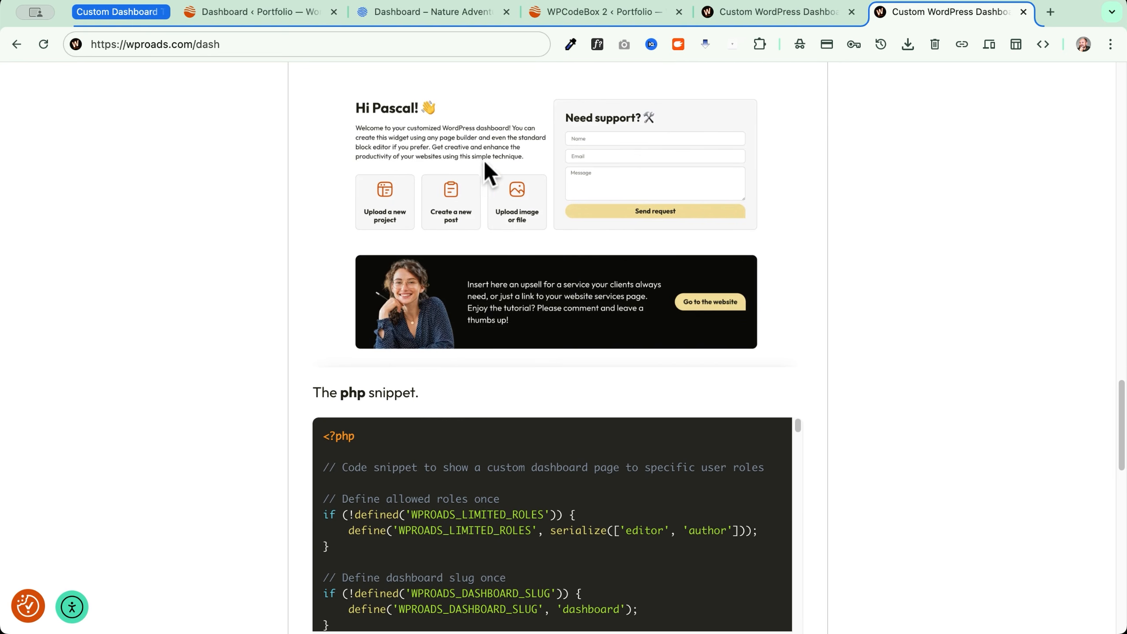
pyautogui.scroll(-5, 495, 173)
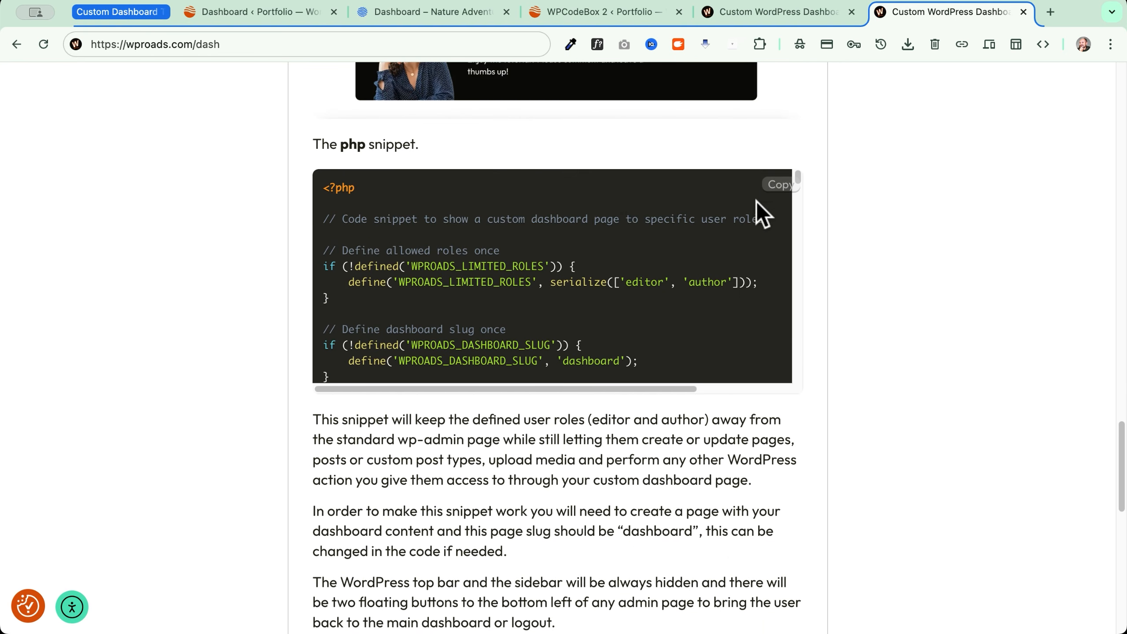
pyautogui.click(768, 186)
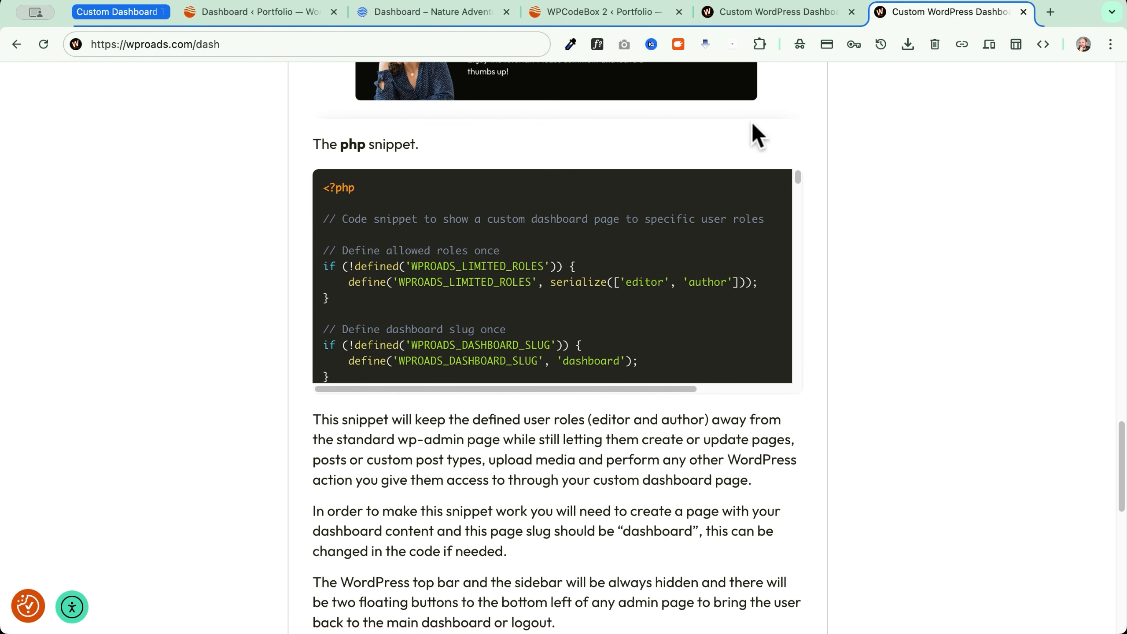
# Create a new PHP snippet in WPCodeBox and replace its default code with the copied dashboard page code
pyautogui.click(575, 13)
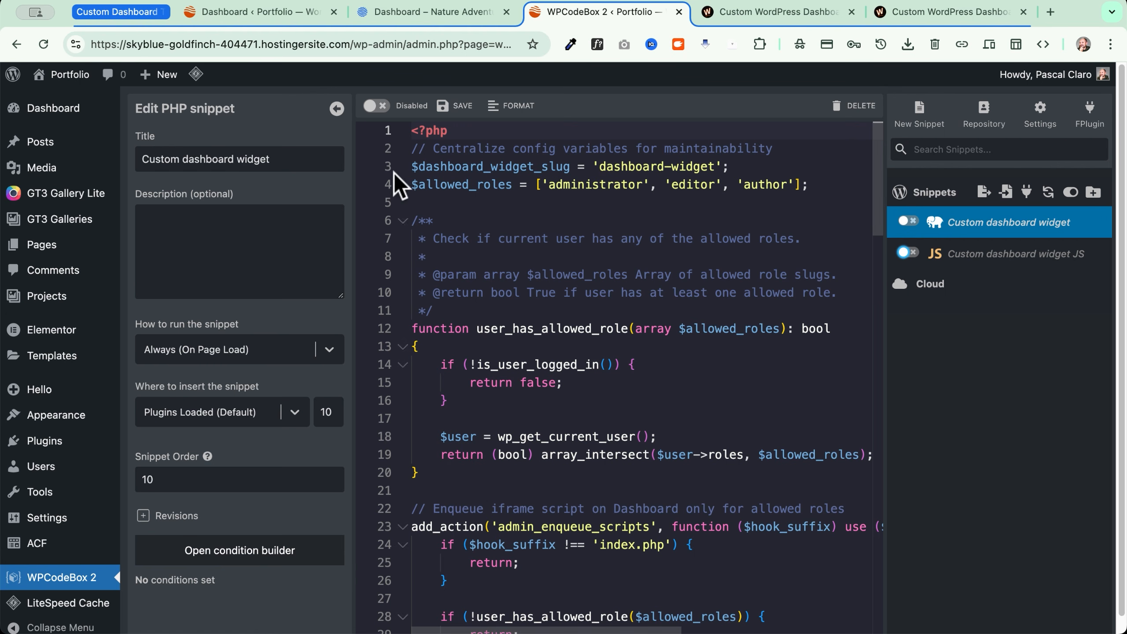
pyautogui.click(923, 125)
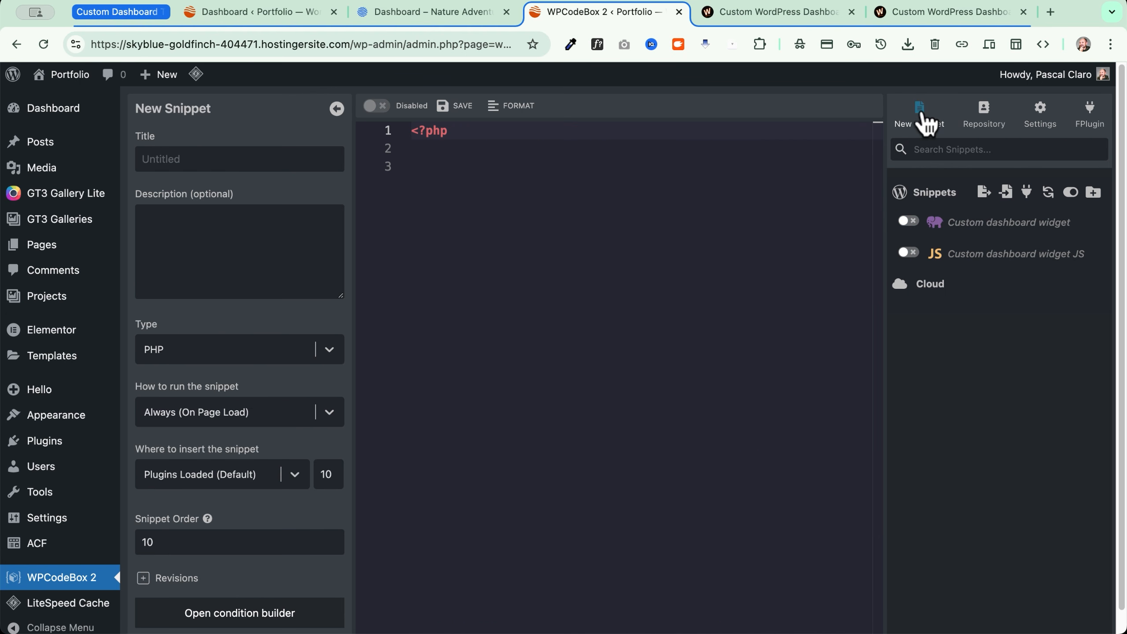
pyautogui.tripleClick(487, 129)
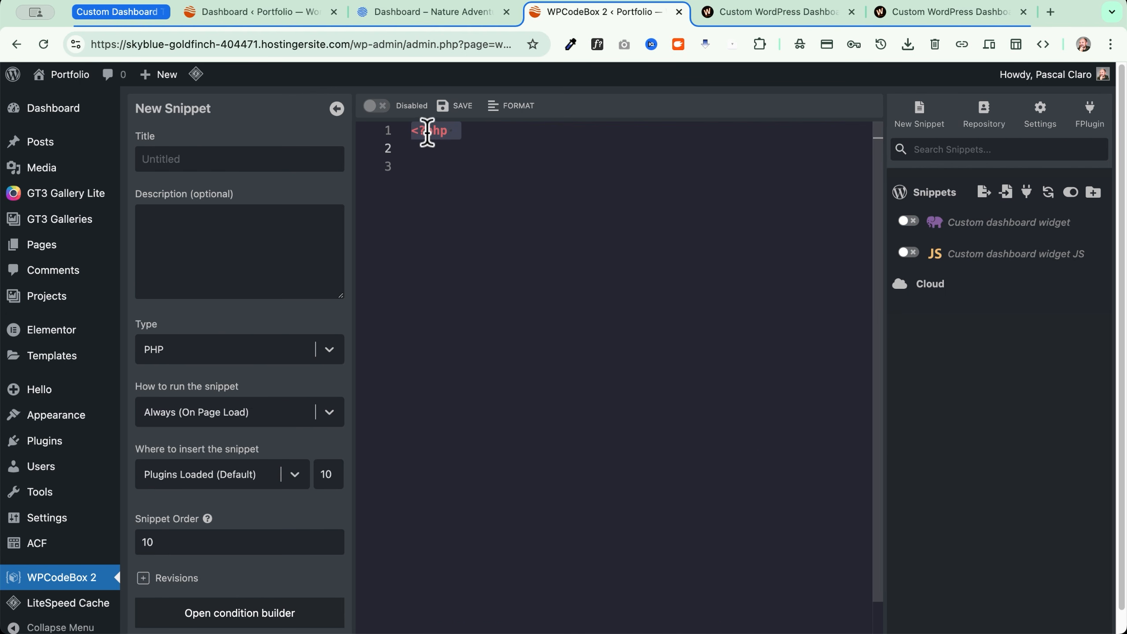
pyautogui.press('BackSpace')
pyautogui.press('super+v')
pyautogui.scroll(20, 460, 257)
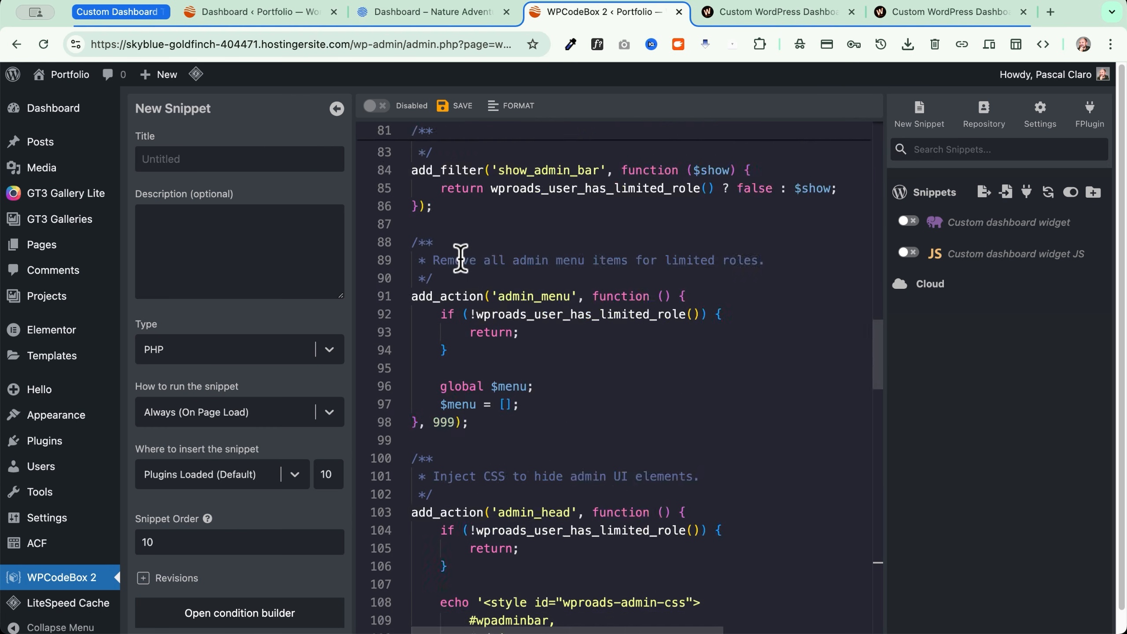
pyautogui.moveTo(457, 130); pyautogui.dragTo(403, 130)
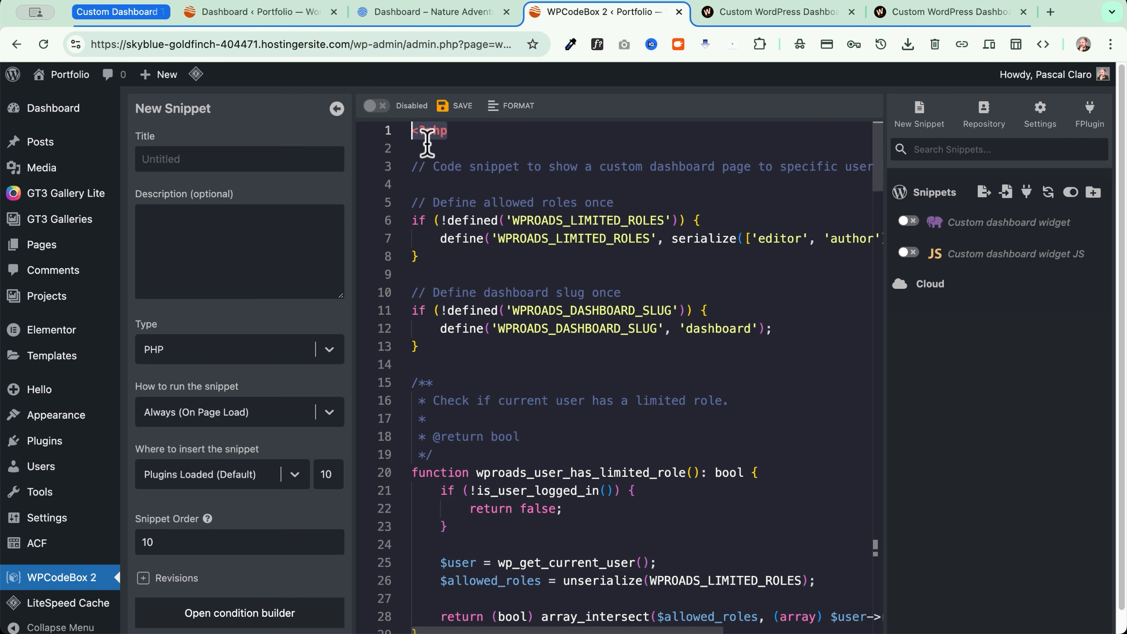
# Title the snippet "Custom Standalone Dashboard Page", save it and enable it
pyautogui.click(179, 159)
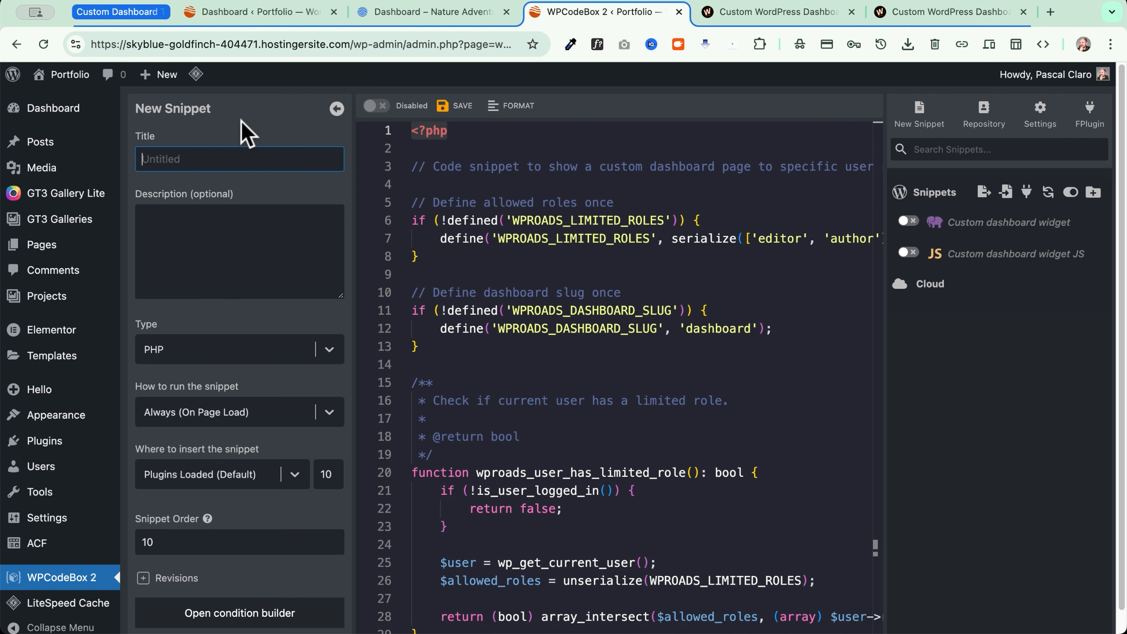
pyautogui.press('super+v')
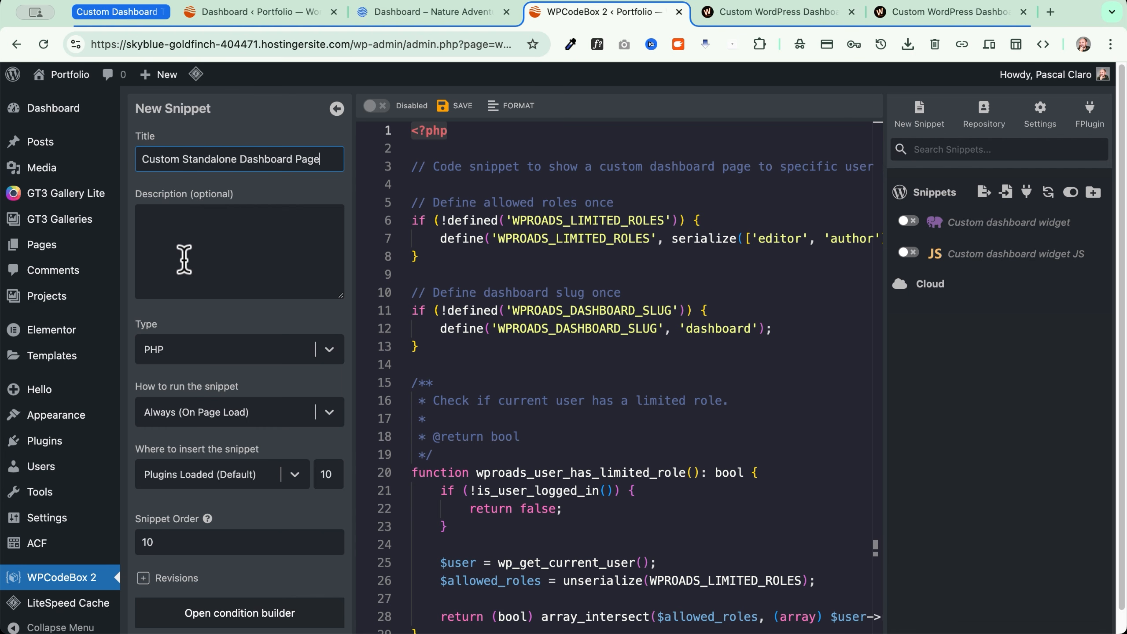
pyautogui.click(443, 106)
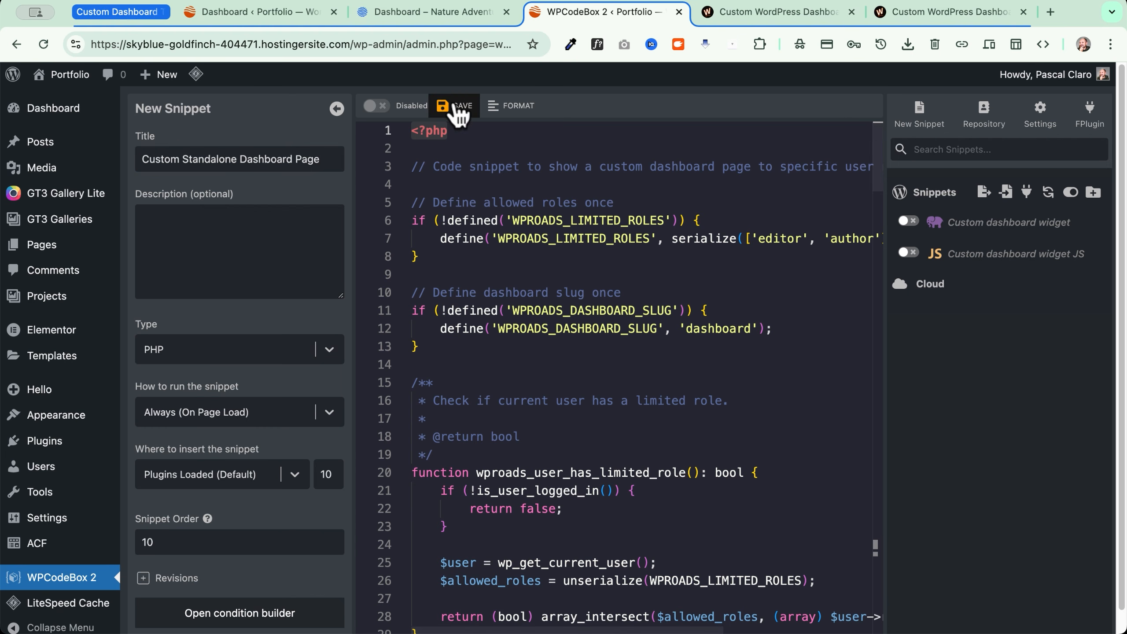
pyautogui.click(376, 106)
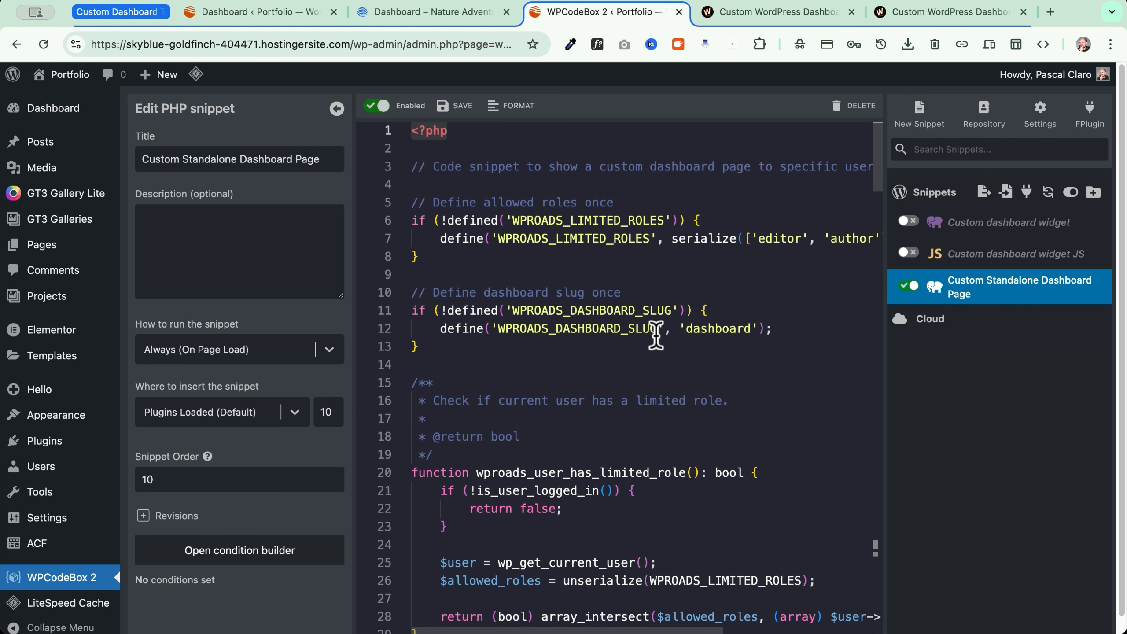
# Examine the dashboard slug and the limited roles array defined at the start of the snippet
pyautogui.moveTo(687, 330); pyautogui.dragTo(746, 328)
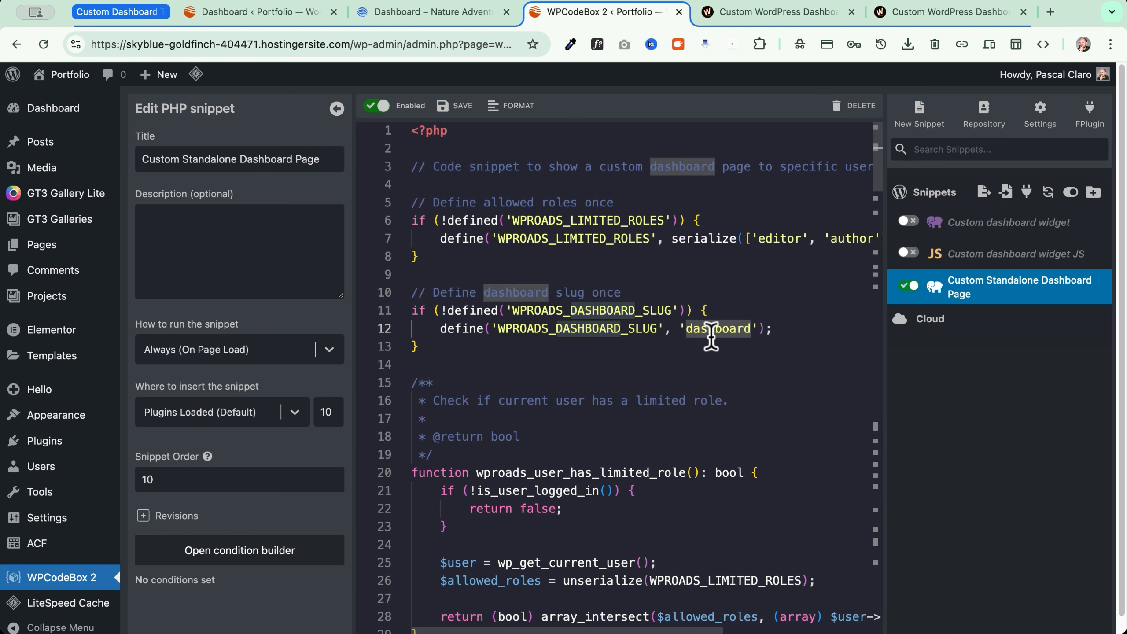
pyautogui.hscroll(5, 666, 258)
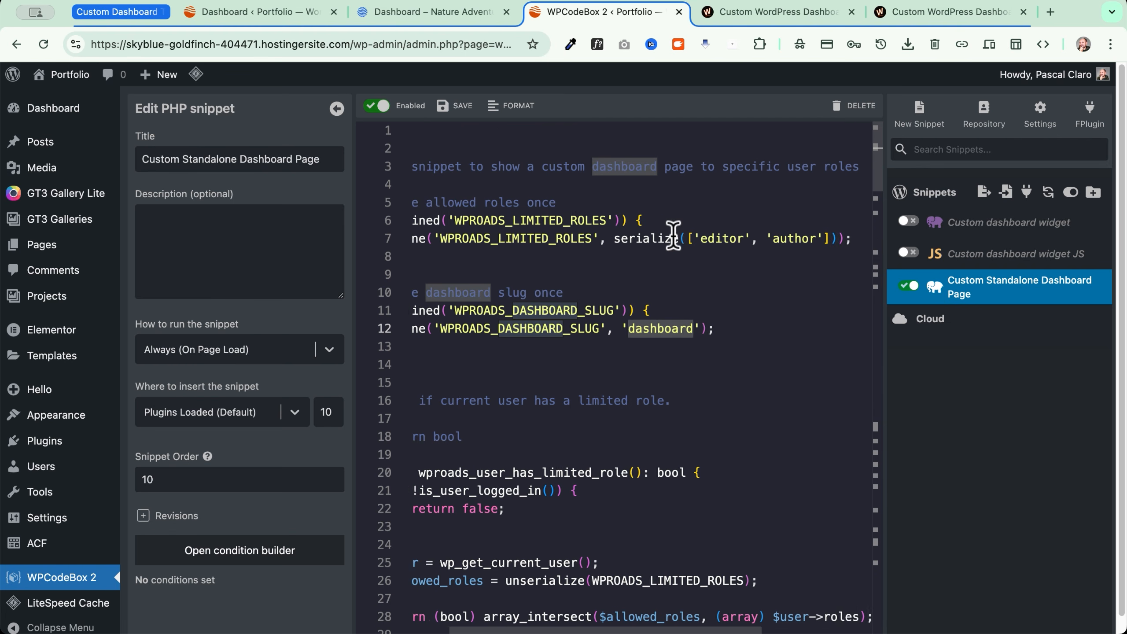
pyautogui.moveTo(626, 240); pyautogui.dragTo(740, 233)
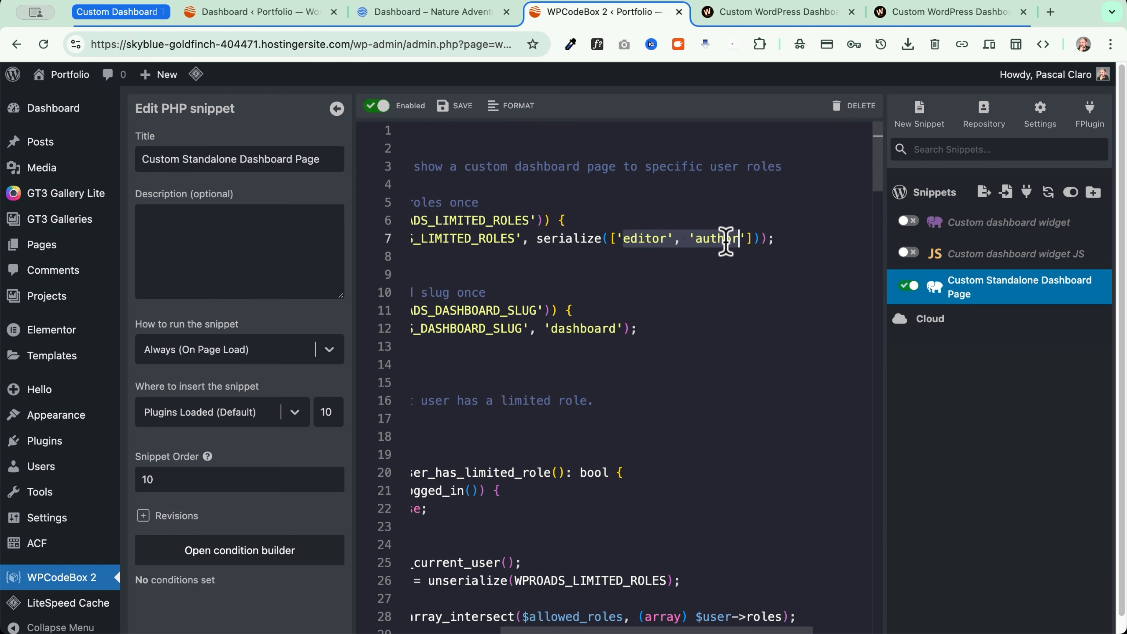
pyautogui.click(624, 240)
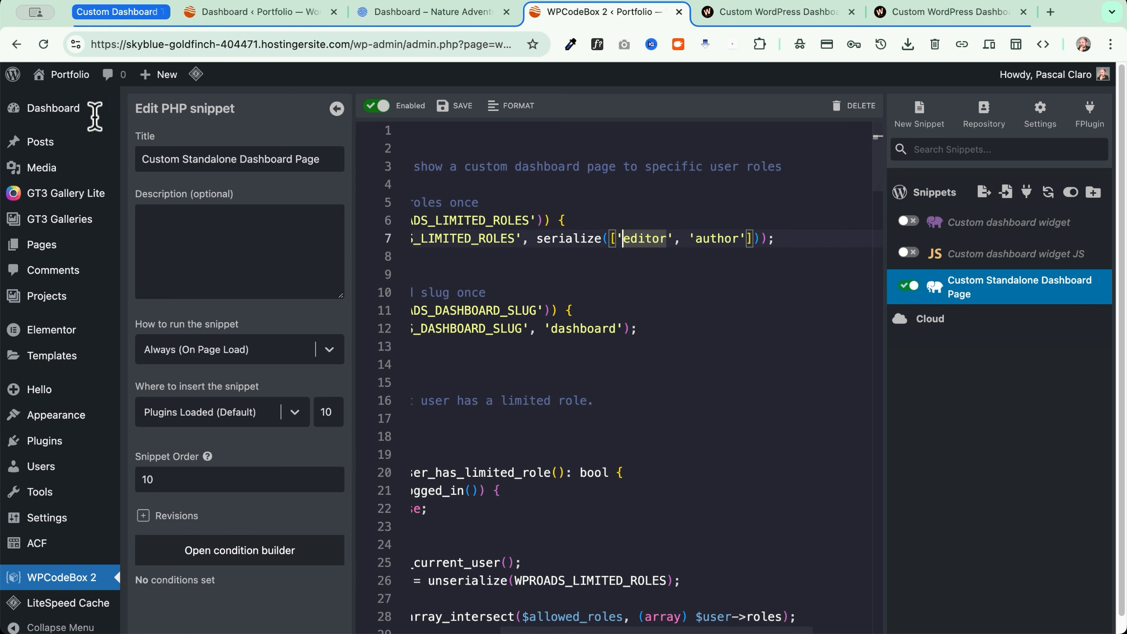
# Add a new page titled "Dashboard" to the Portfolio site, check its slug, and start its first paragraph block
pyautogui.click(51, 112)
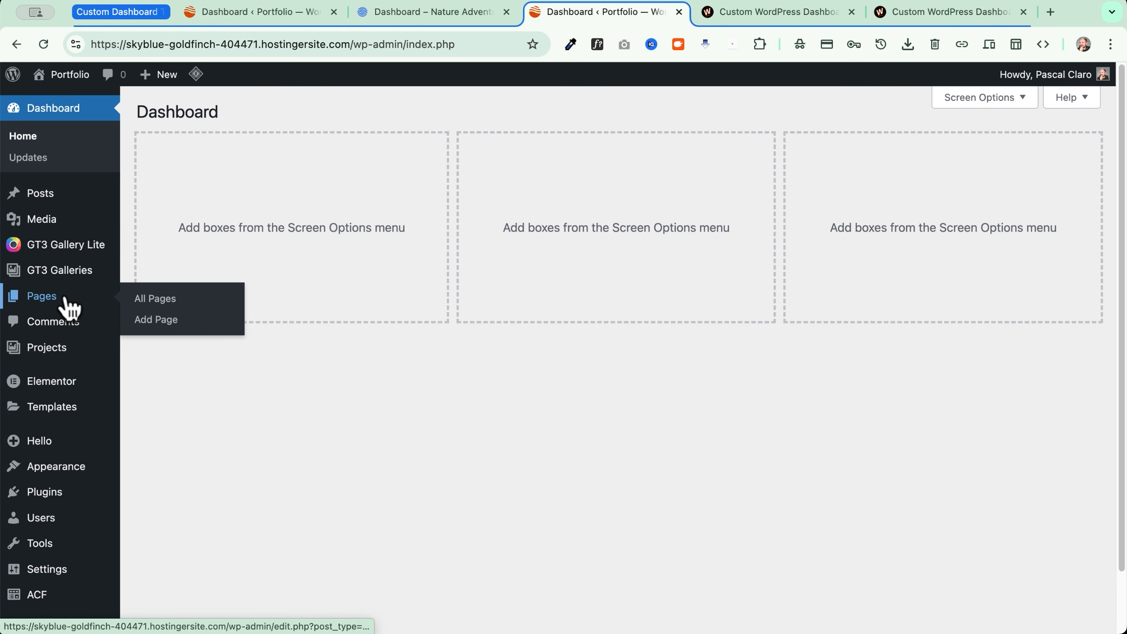
pyautogui.click(177, 302)
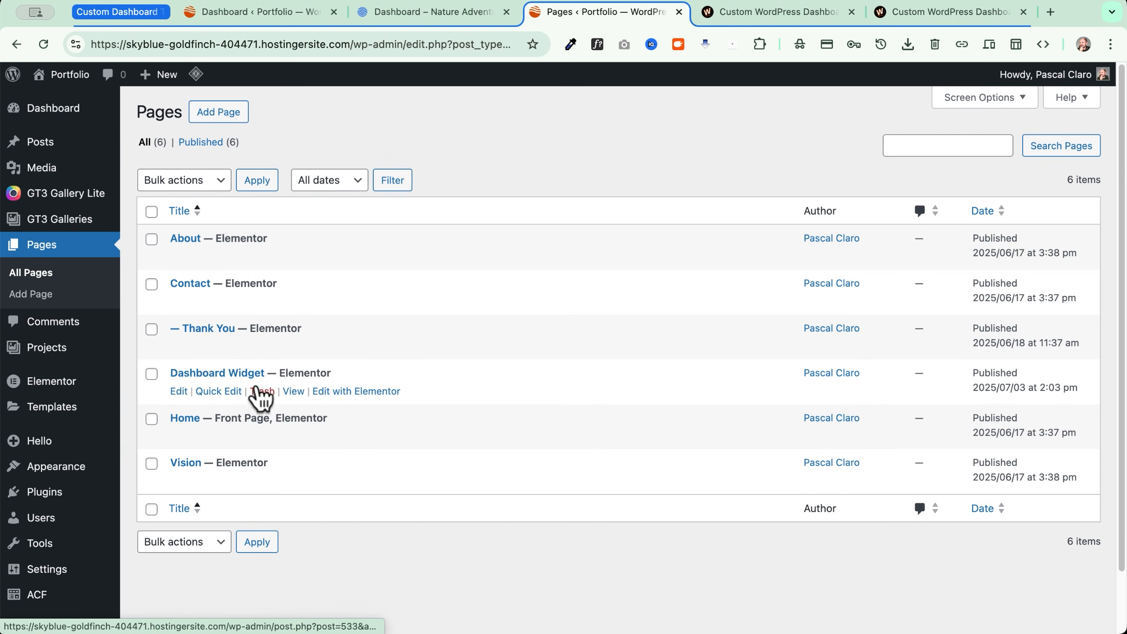
pyautogui.click(219, 114)
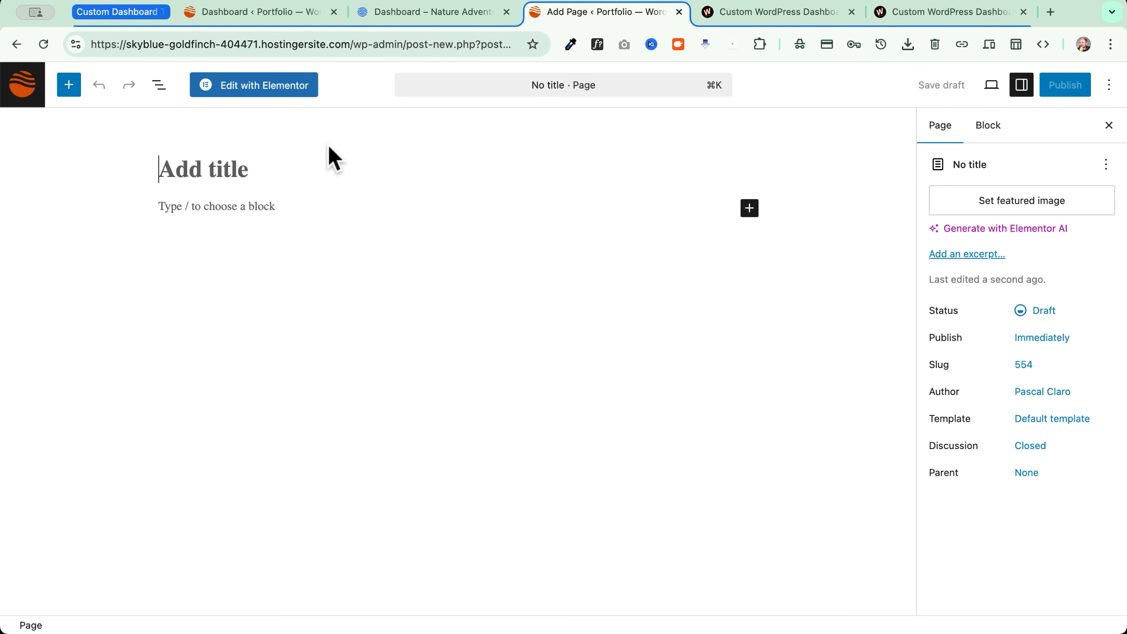
pyautogui.write('Dashboard')
pyautogui.scroll(5, 1056, 372)
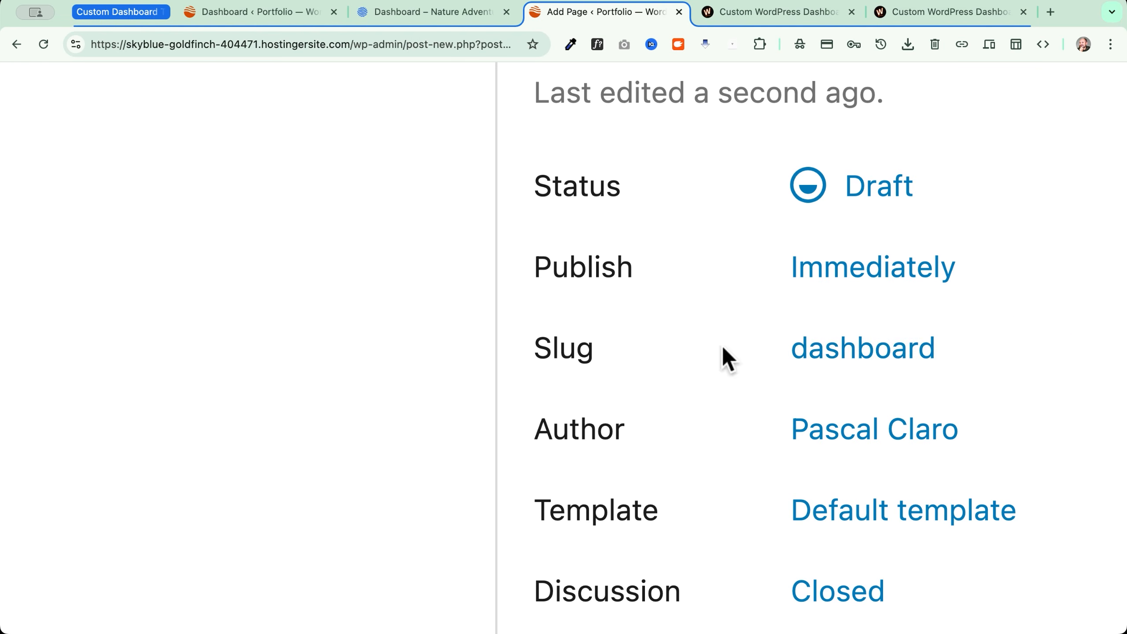
pyautogui.scroll(-5, 863, 365)
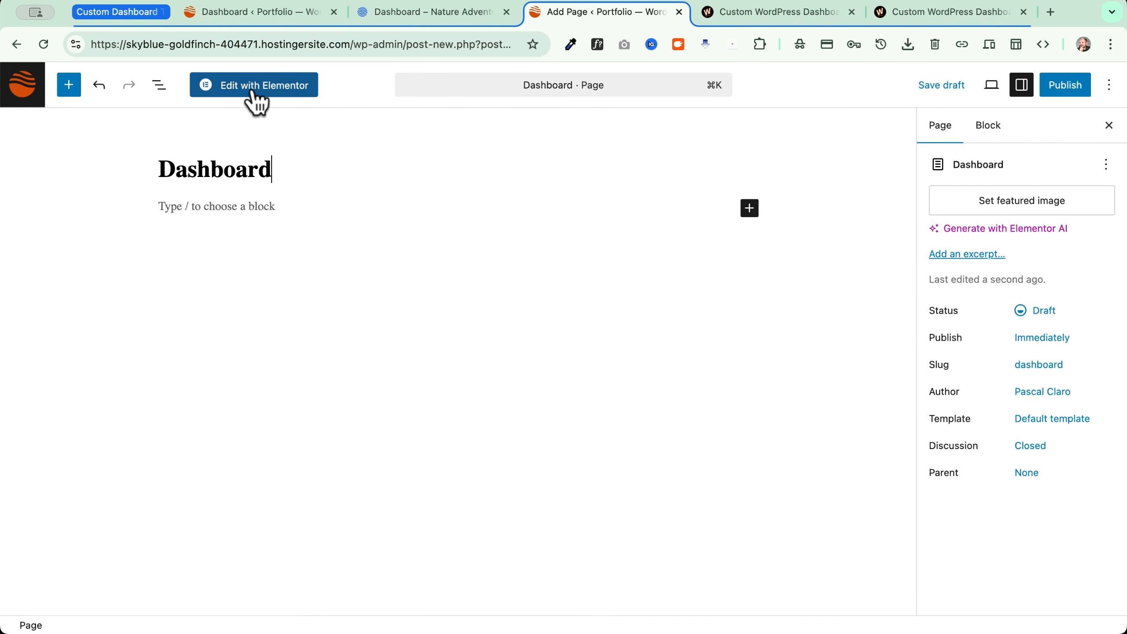
pyautogui.click(185, 207)
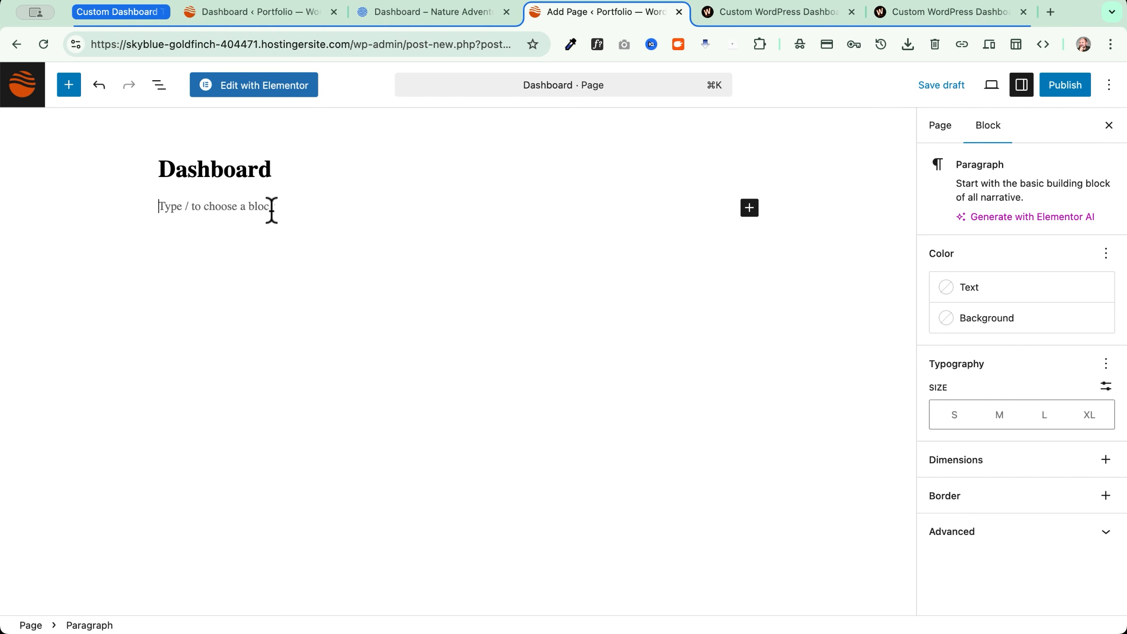
# Open the Dashboard page in the Elementor editor and set its page layout to the blank canvas without the site header and footer
pyautogui.click(256, 85)
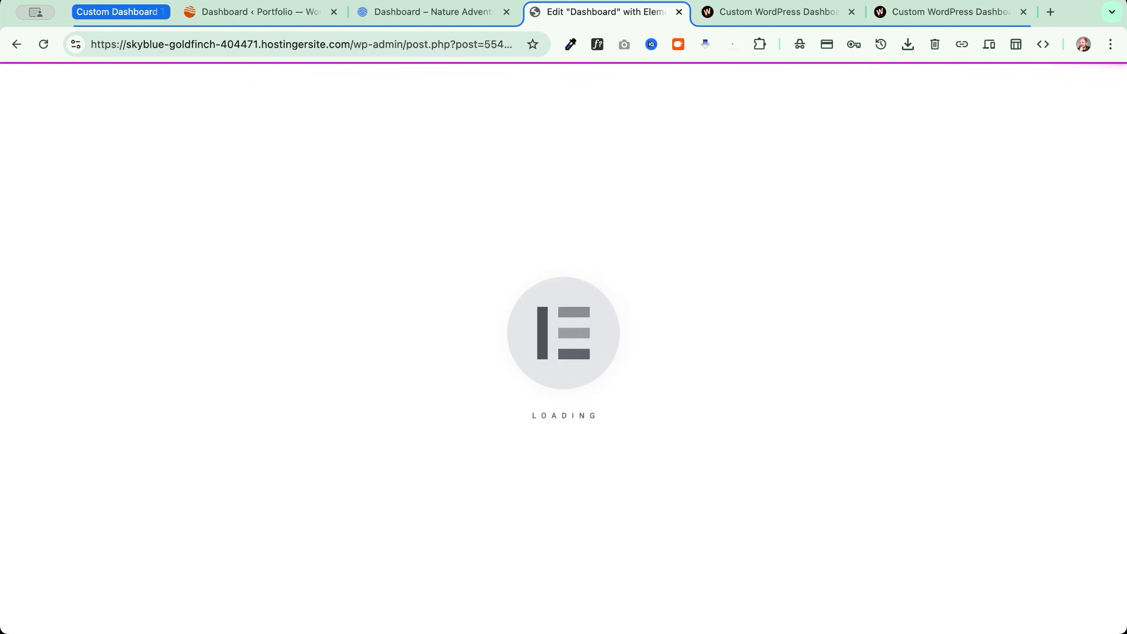
pyautogui.click(530, 81)
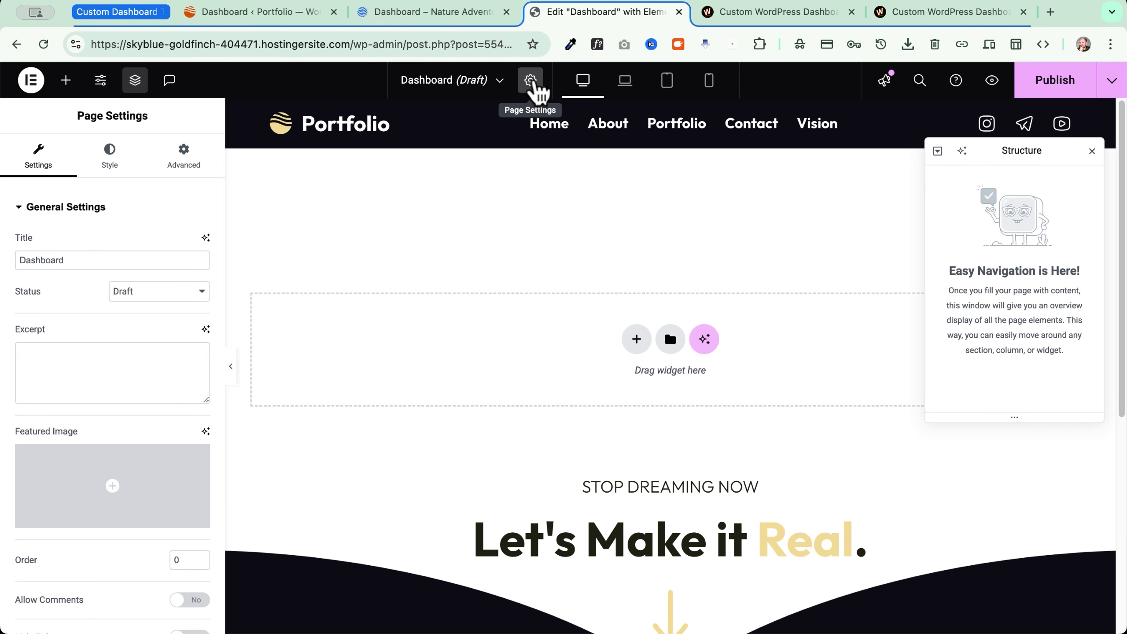
pyautogui.scroll(-3, 141, 372)
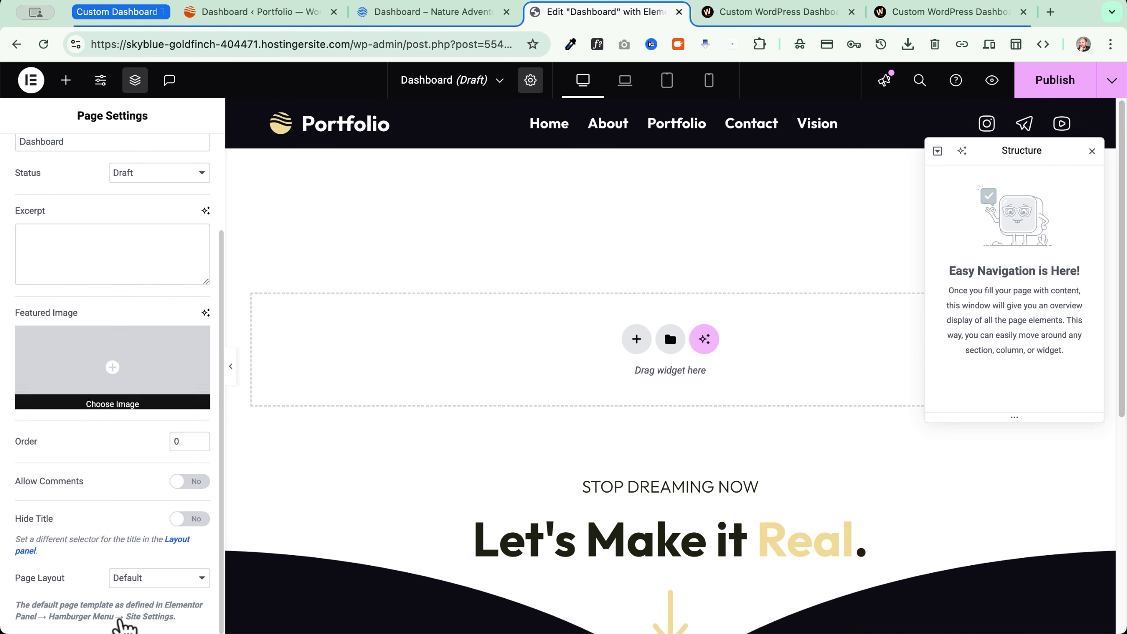
pyautogui.click(151, 578)
pyautogui.click(165, 590)
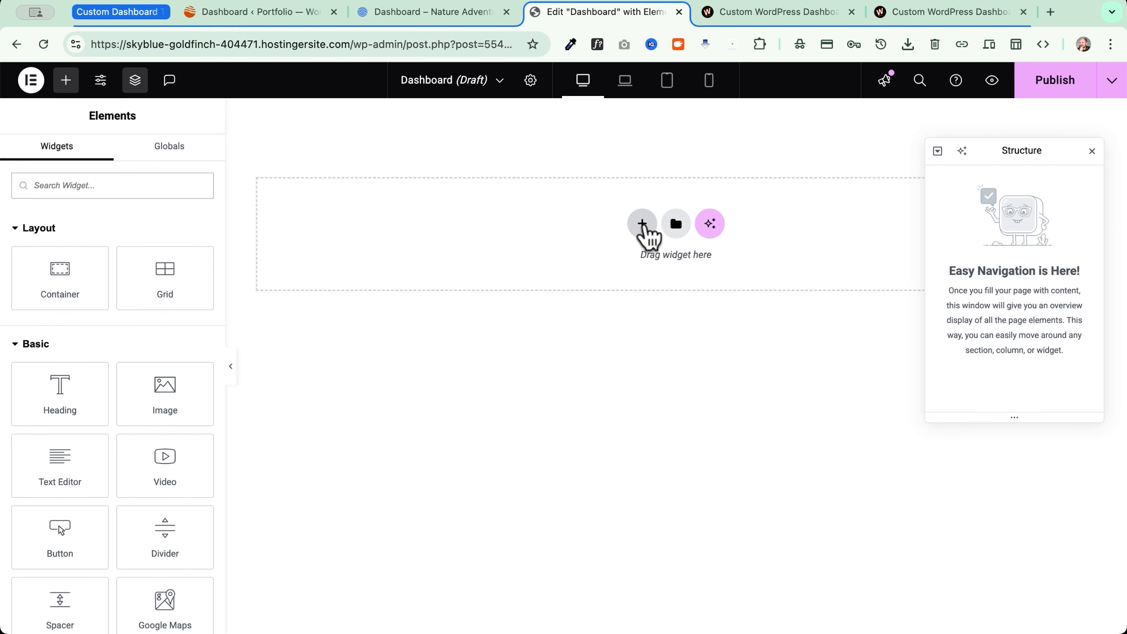
# Insert the first saved site template named "Custom WP Dashboard" into the empty page
pyautogui.click(676, 224)
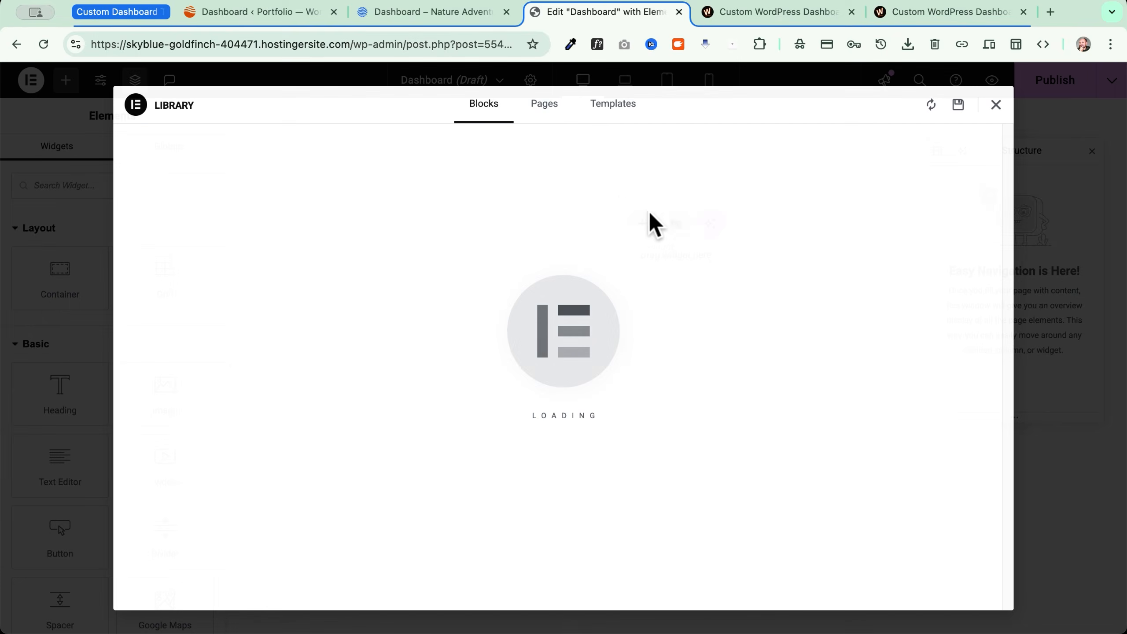
pyautogui.click(605, 116)
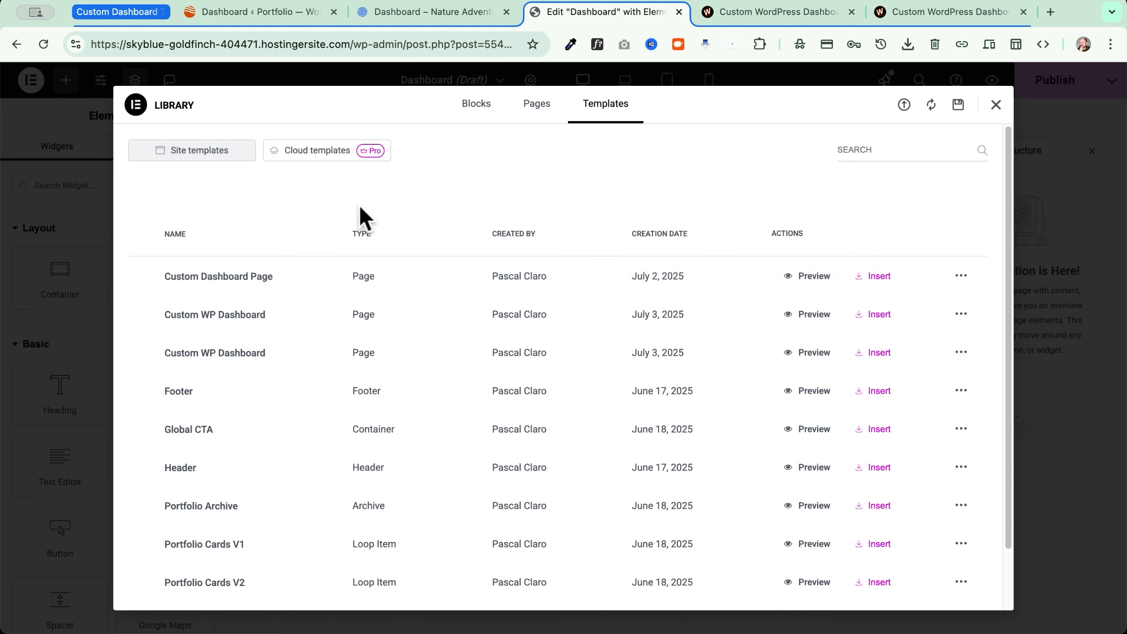
pyautogui.click(879, 314)
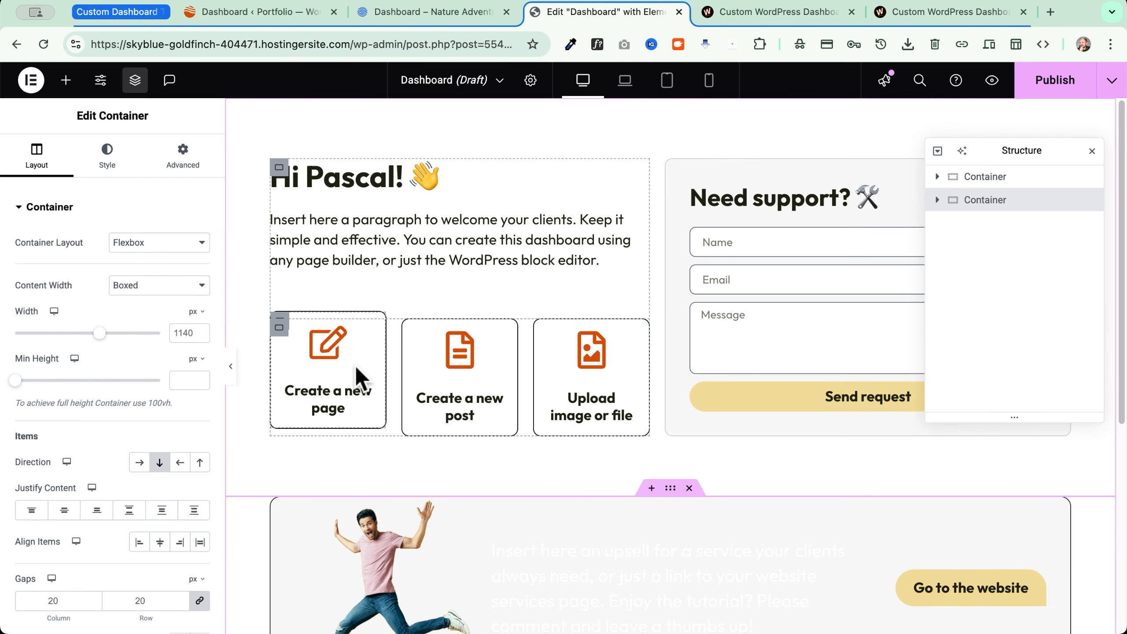
# Examine the HTML tag, link and link options of the "Create a new page" card container
pyautogui.click(284, 326)
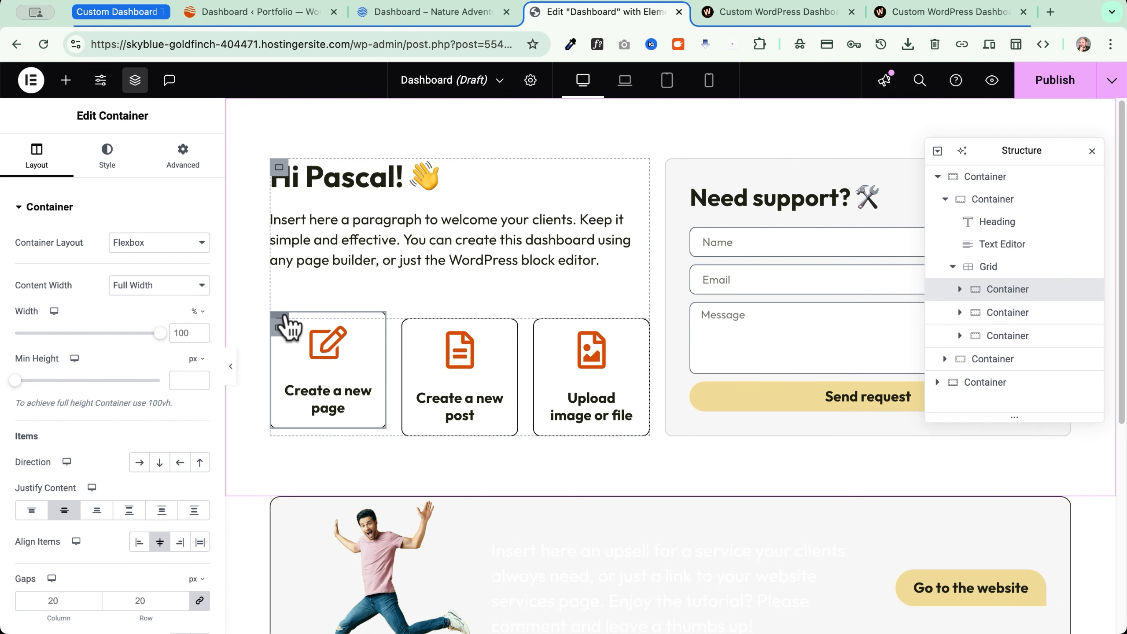
pyautogui.scroll(-5, 34, 266)
pyautogui.click(83, 530)
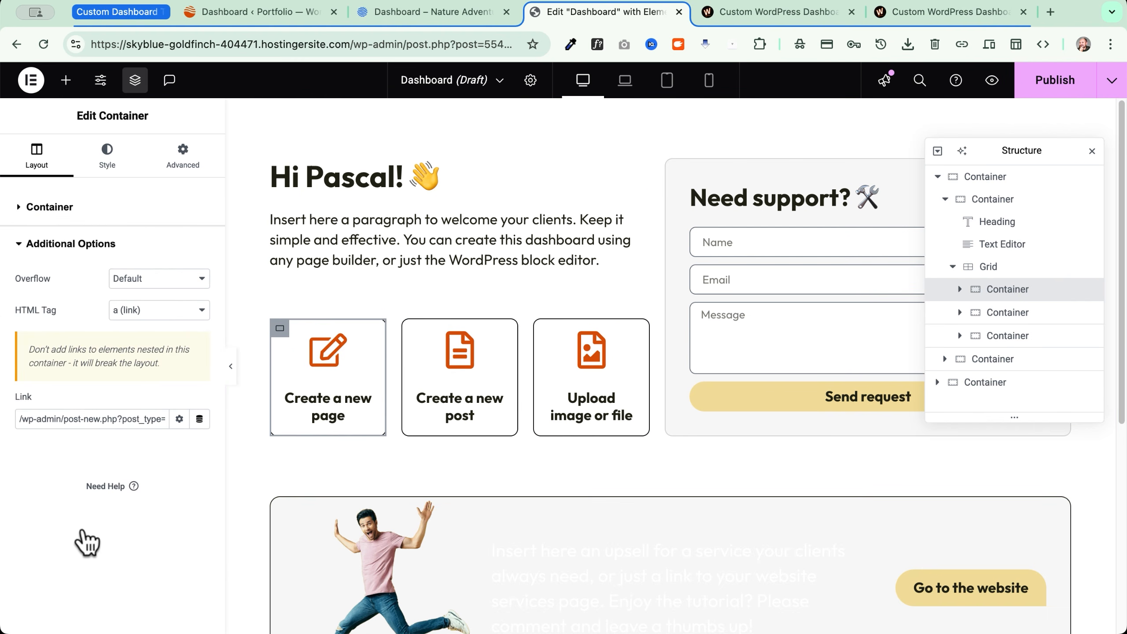
pyautogui.click(179, 419)
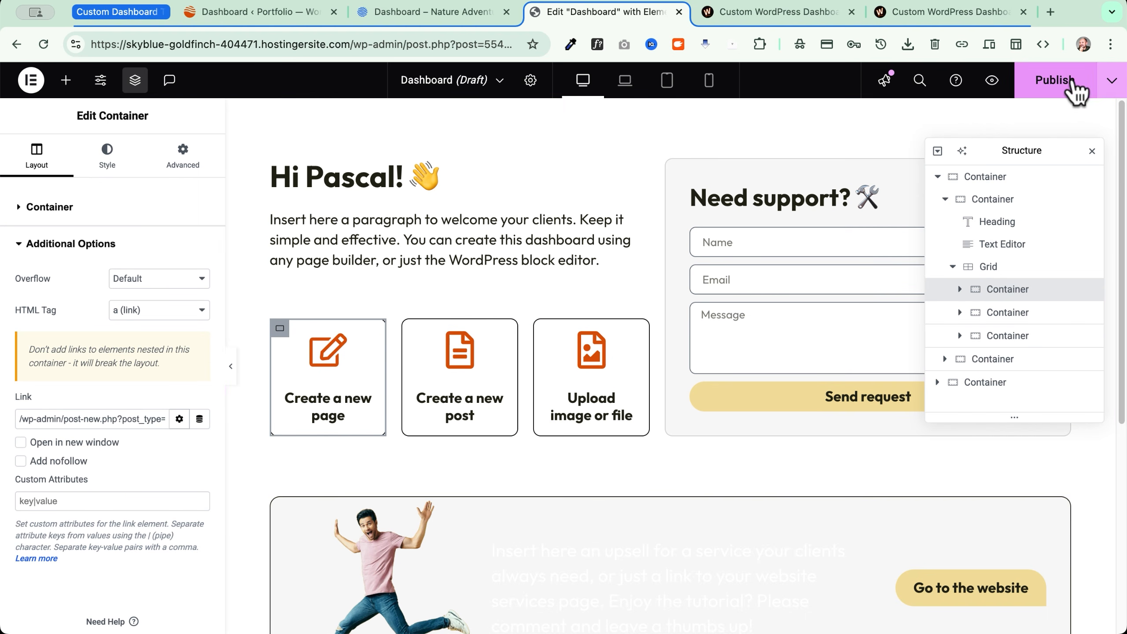
# Set the background of the Global CTA container to near-black and publish the page
pyautogui.scroll(-2, 322, 499)
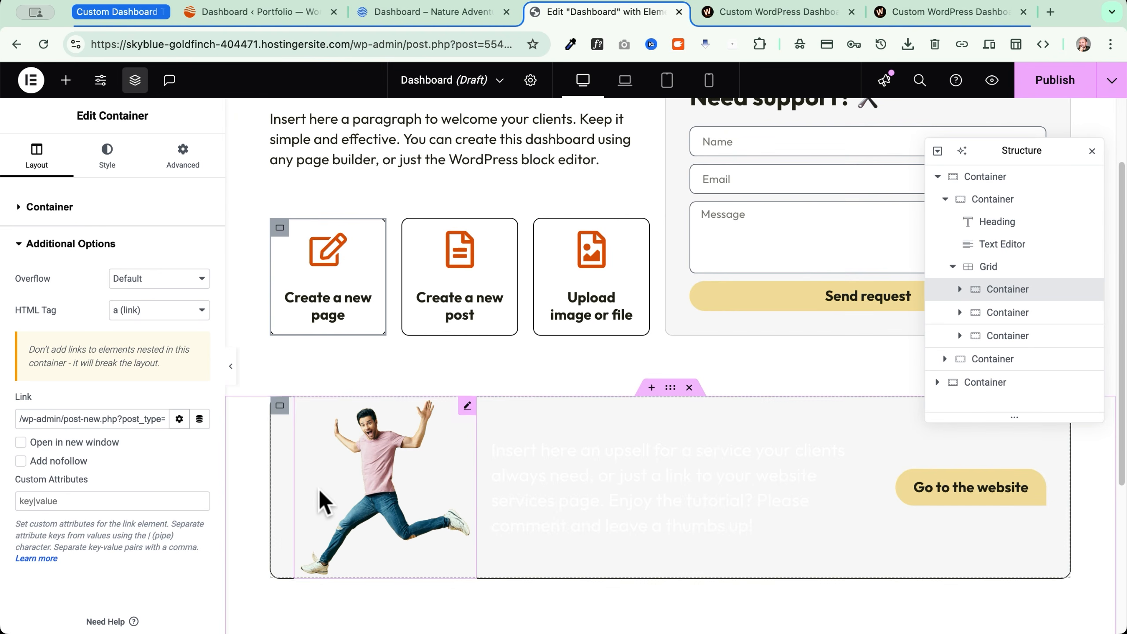
pyautogui.click(280, 406)
pyautogui.click(105, 156)
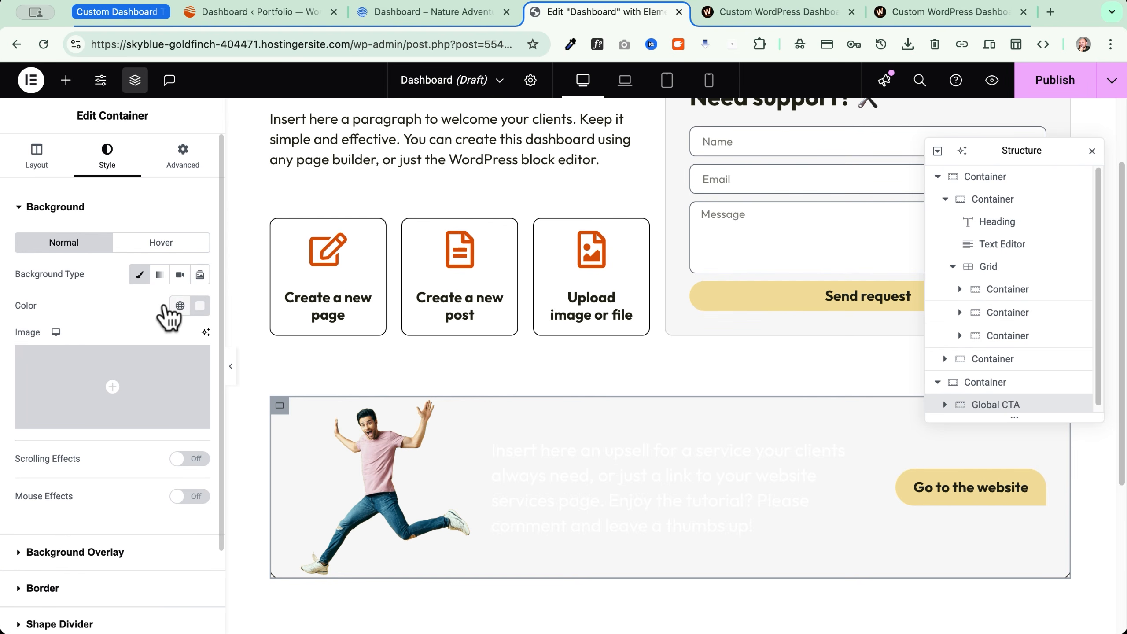
pyautogui.click(196, 307)
pyautogui.moveTo(162, 415); pyautogui.dragTo(82, 470)
pyautogui.click(1055, 80)
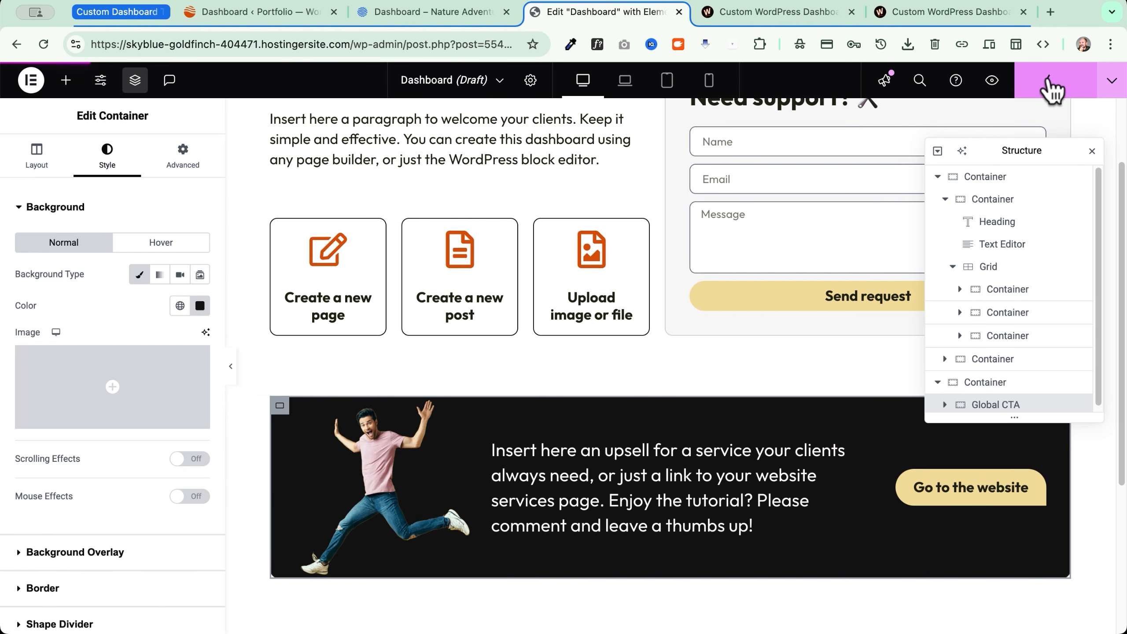
# Review the full Dashboard page layout with the editing panel temporarily hidden
pyautogui.scroll(3, 443, 147)
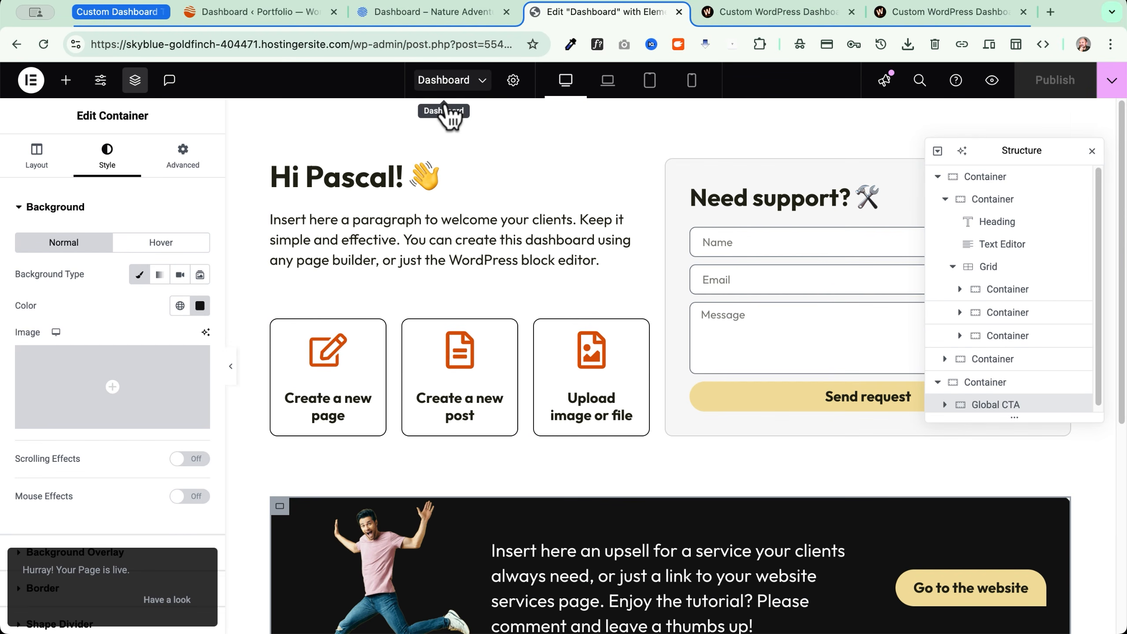
pyautogui.click(230, 367)
pyautogui.scroll(-3, 109, 317)
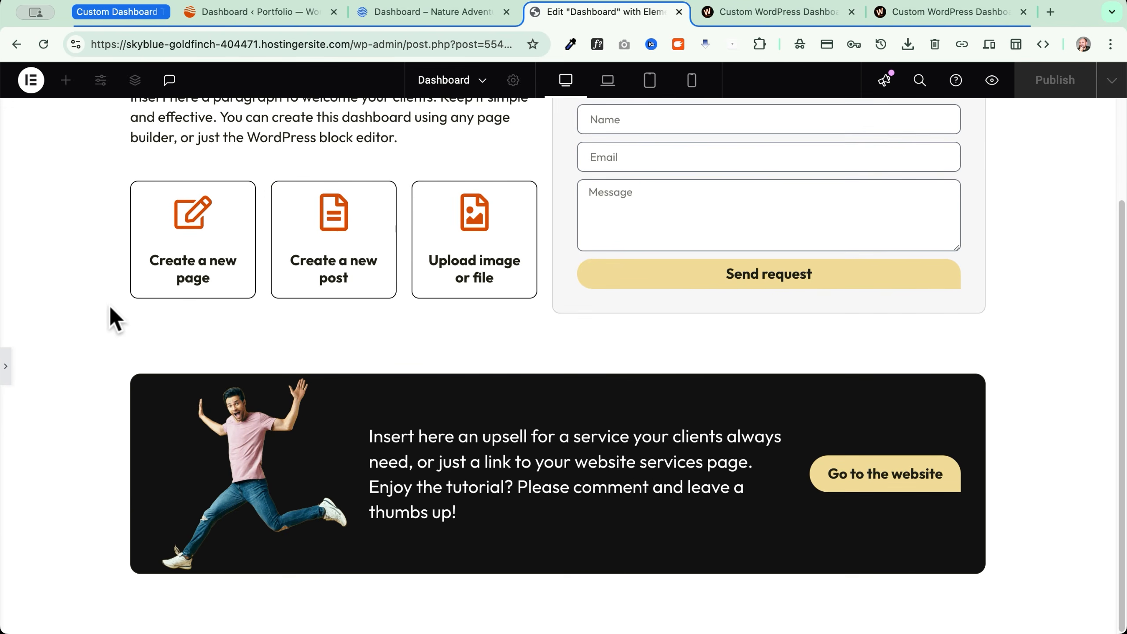
pyautogui.scroll(3, 109, 317)
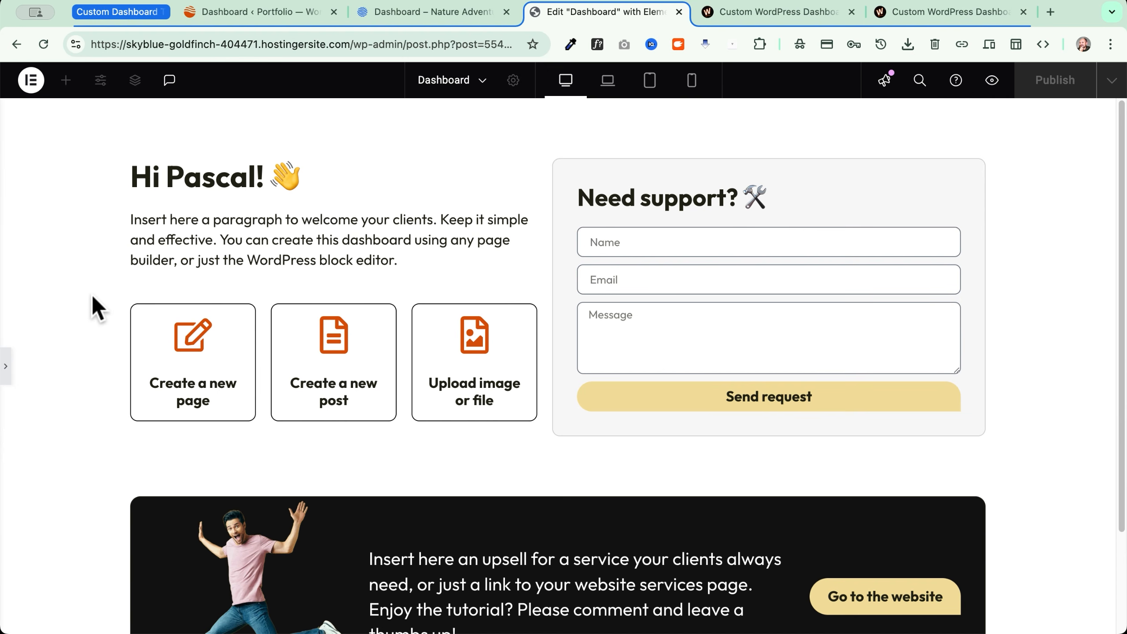
pyautogui.click(6, 367)
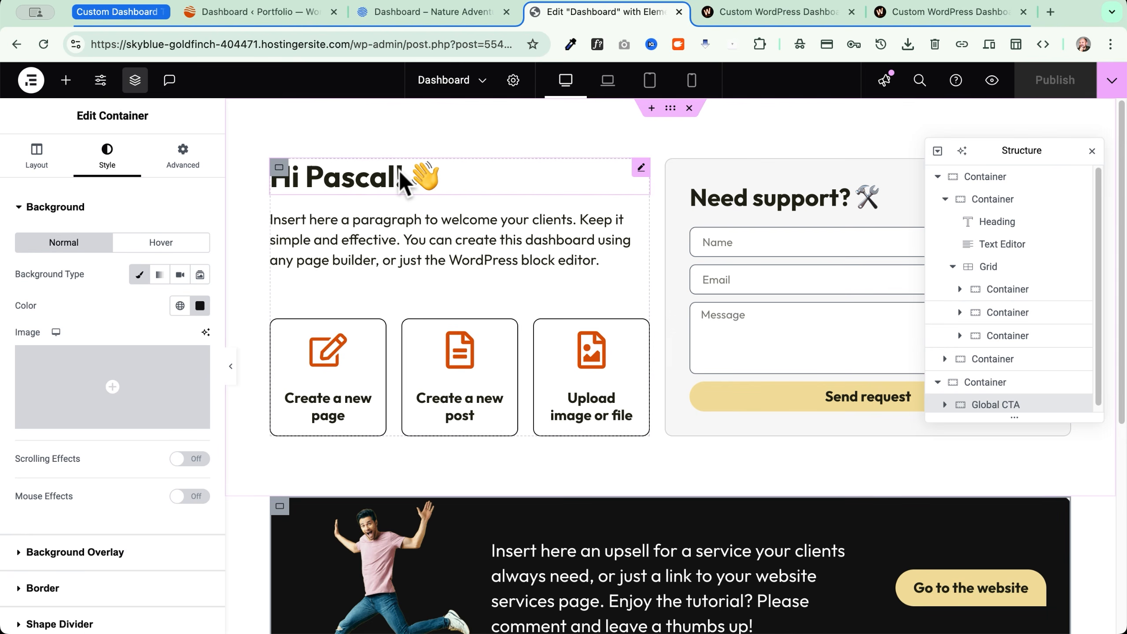
# Find the site's Users list through Elementor's Finder and check the role assigned to the client account
pyautogui.press('super+e')
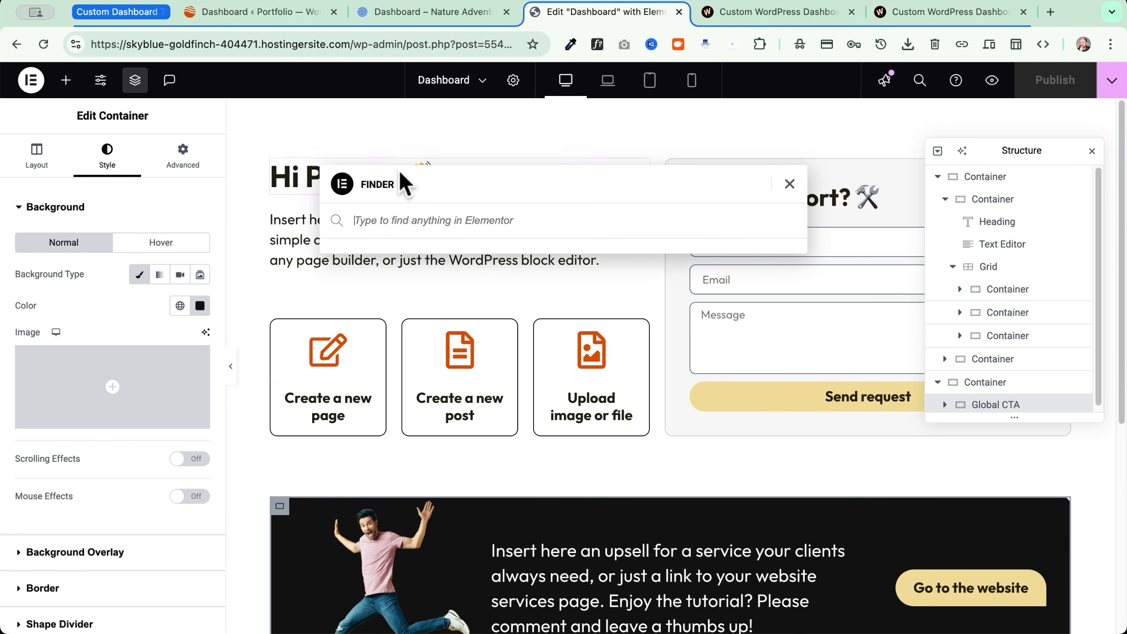
pyautogui.write('users')
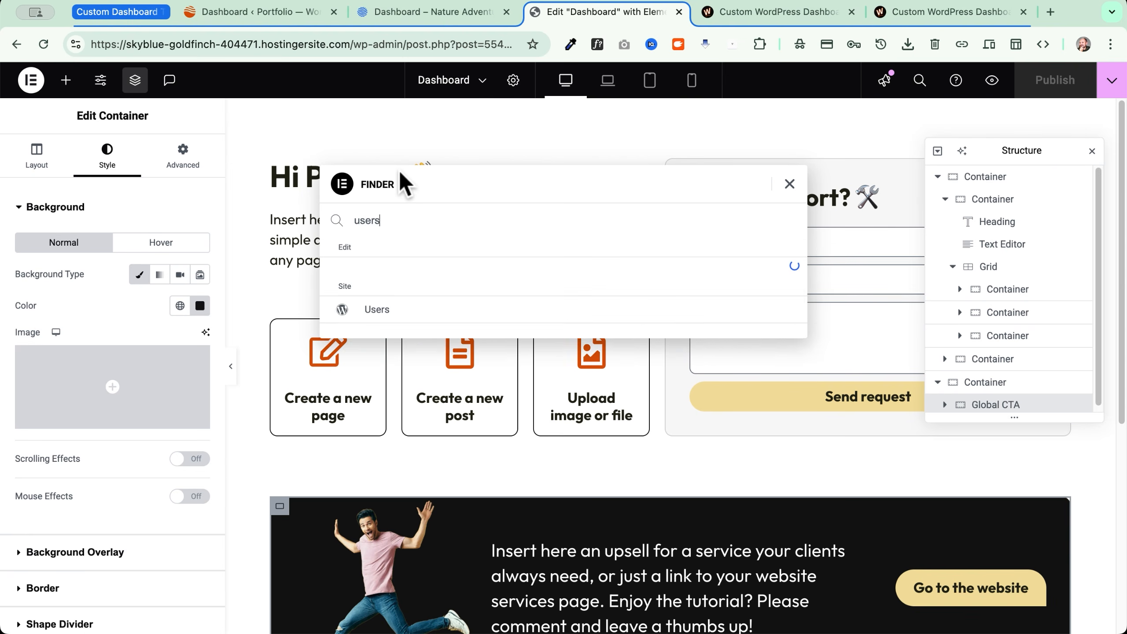
pyautogui.press('Return')
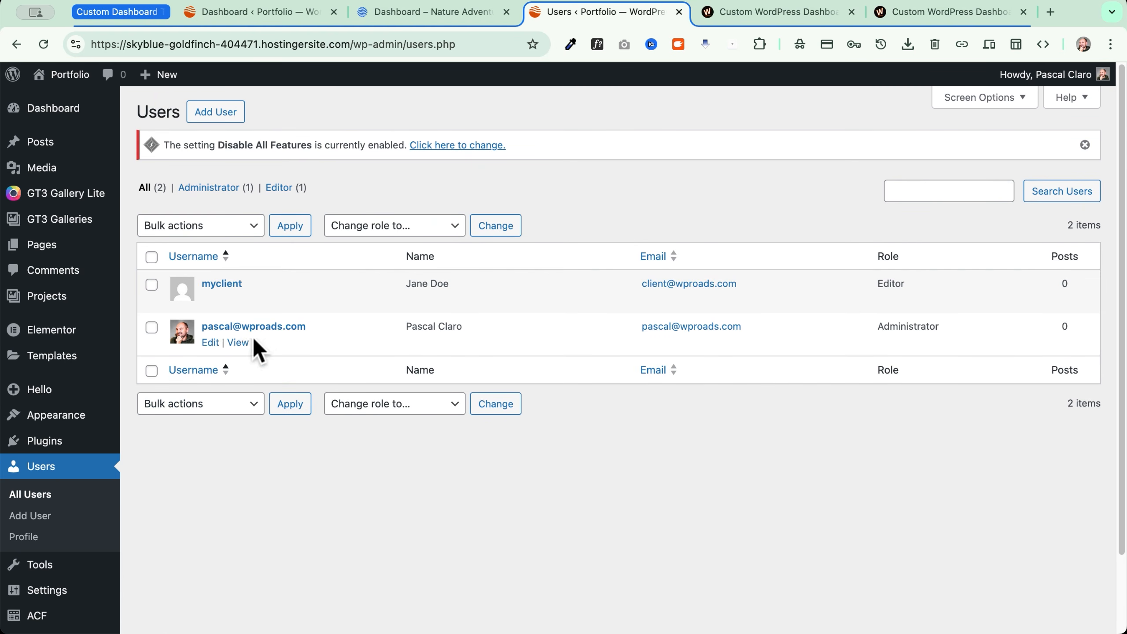
pyautogui.moveTo(216, 292)
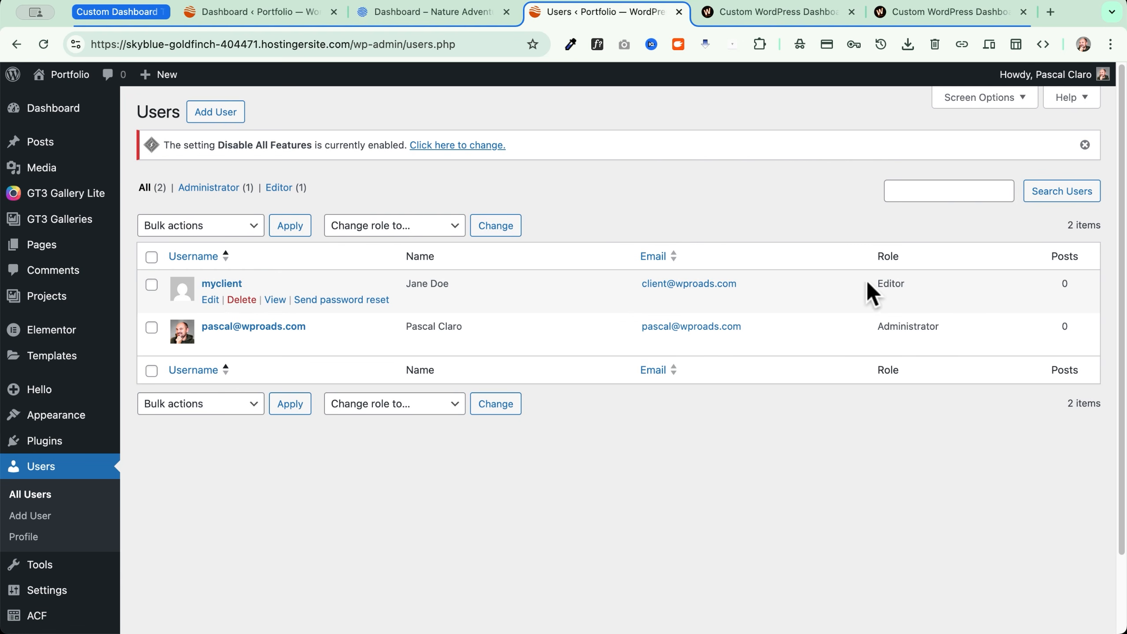
pyautogui.moveTo(879, 284); pyautogui.dragTo(915, 287)
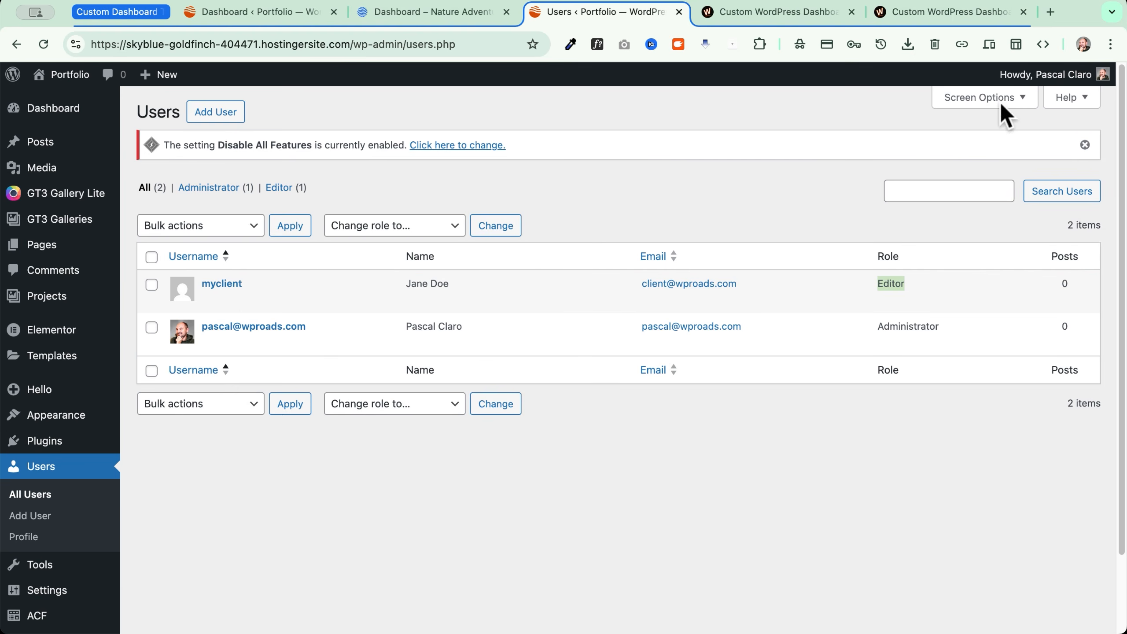
# Log out of the administrator account, log in with the client account's credentials, and look over the standalone dashboard page
pyautogui.moveTo(1039, 85)
pyautogui.click(1007, 158)
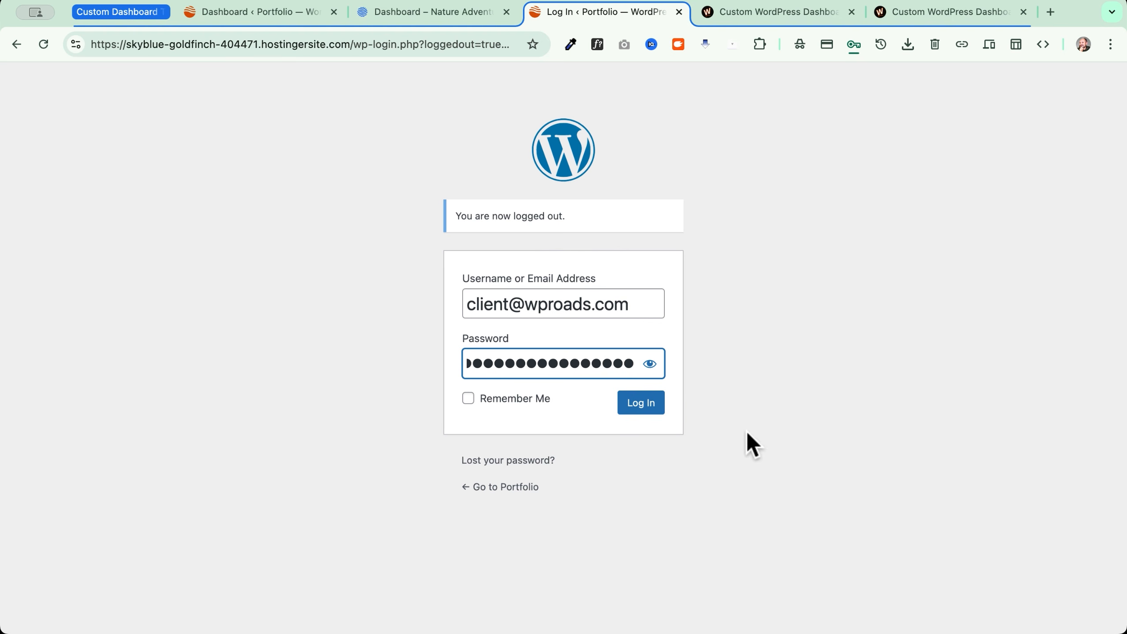
pyautogui.click(637, 406)
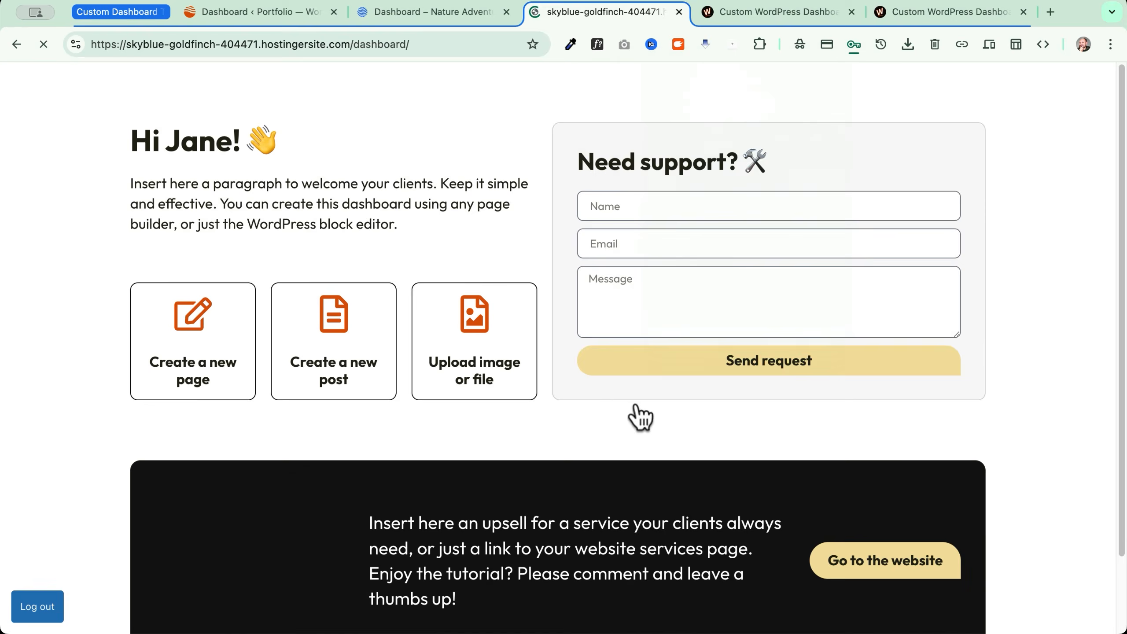
pyautogui.click(834, 268)
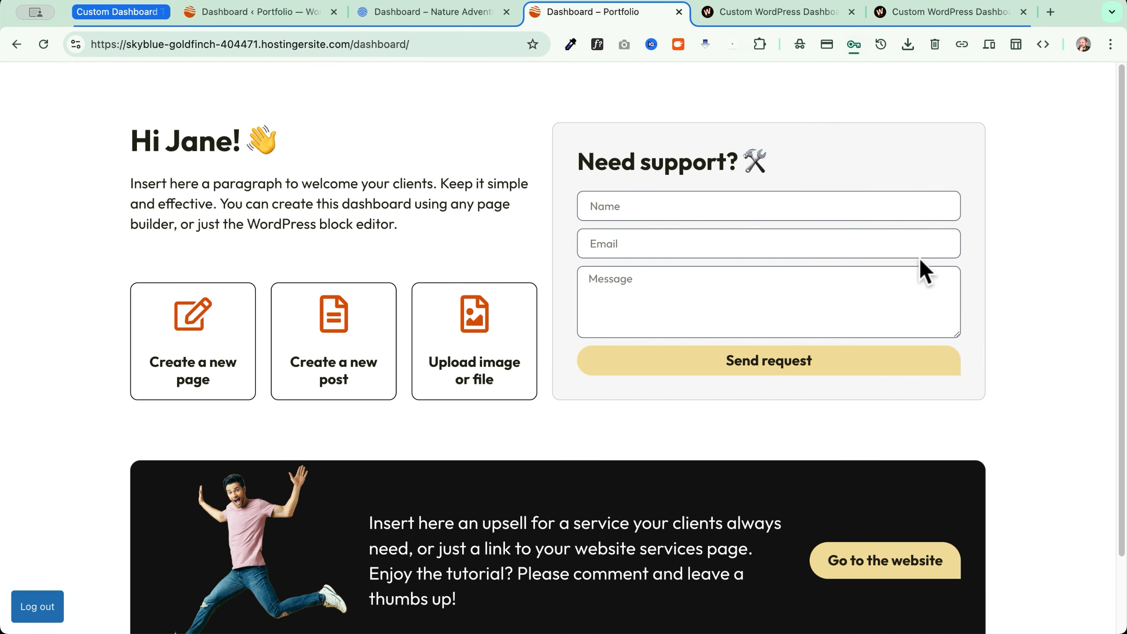
pyautogui.scroll(-2, 1017, 233)
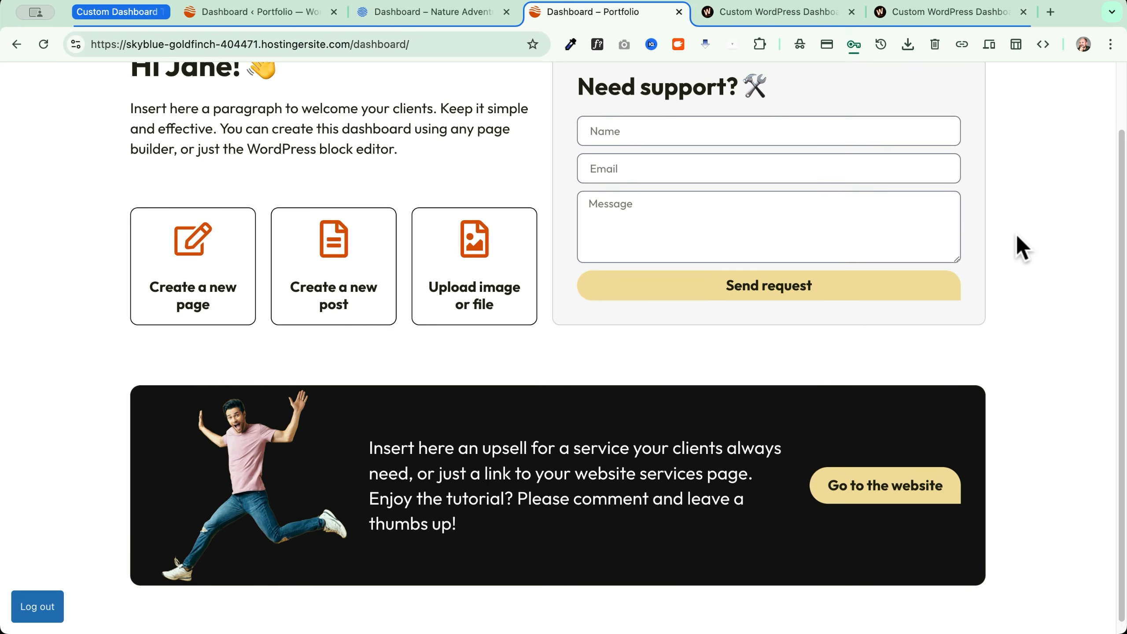
pyautogui.scroll(2, 1016, 234)
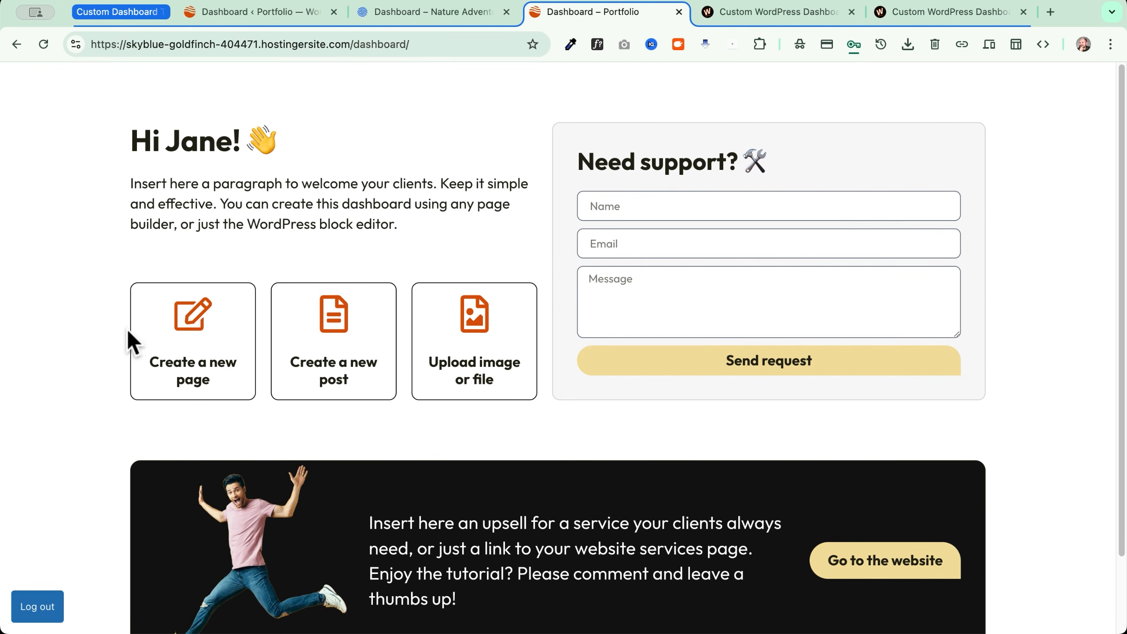
# Test the "Create a new page" and "Create a new post" cards and the Posts list, returning to the dashboard after each editor
pyautogui.click(189, 311)
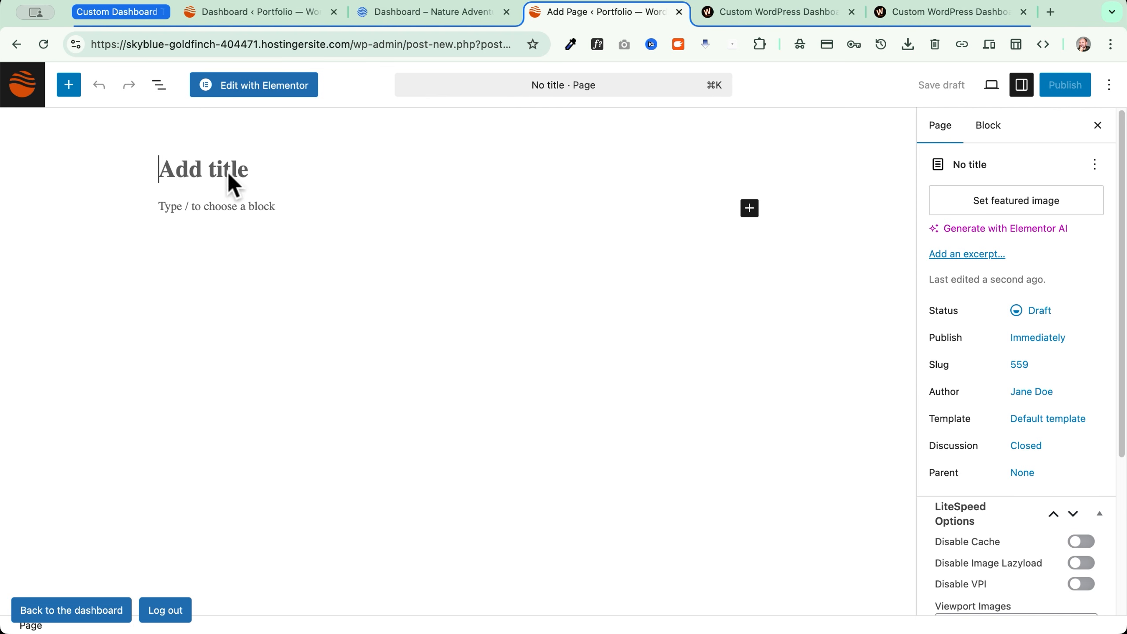
pyautogui.click(67, 613)
pyautogui.click(334, 327)
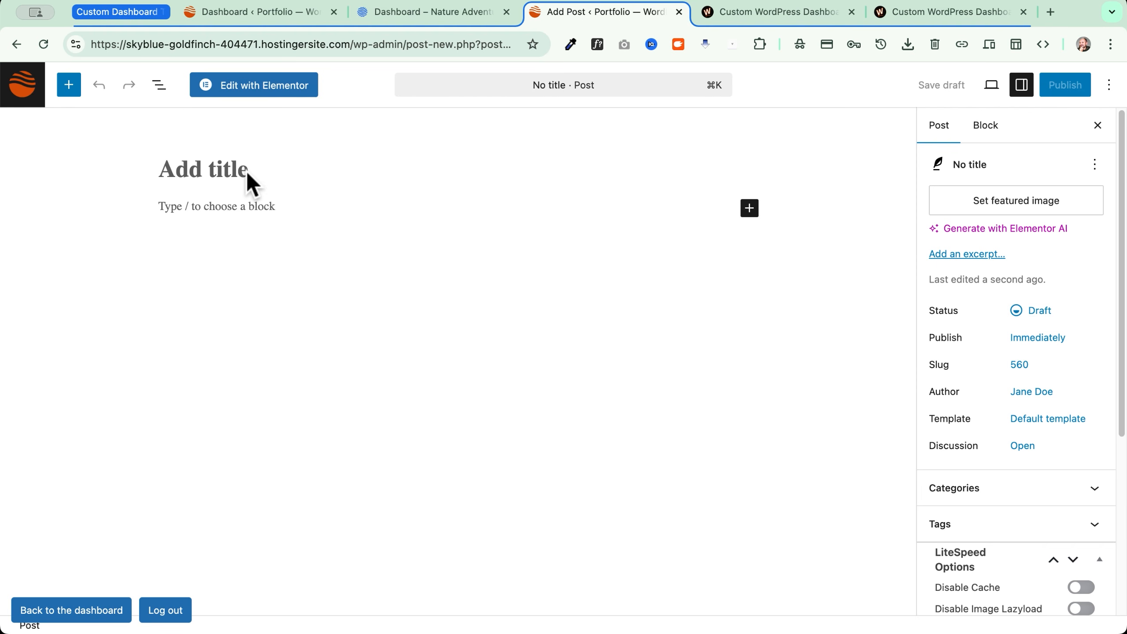
pyautogui.click(24, 93)
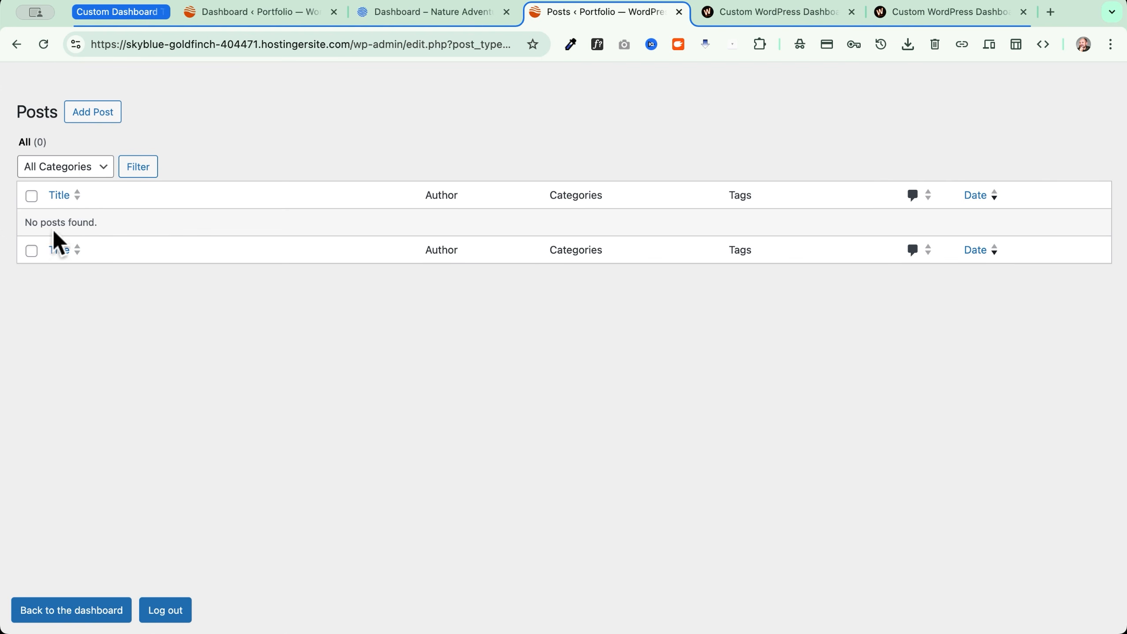
pyautogui.click(75, 613)
# Test the "Upload image or file" card, look through the media library, and return to the dashboard
pyautogui.click(474, 356)
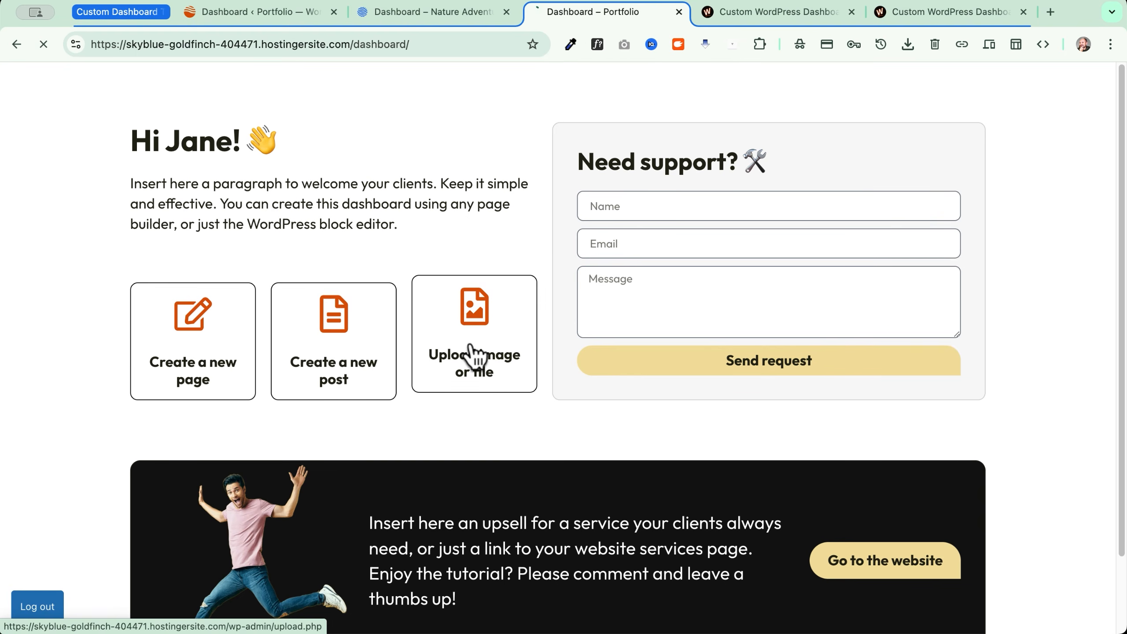
pyautogui.scroll(-5, 115, 358)
pyautogui.scroll(-3, 113, 357)
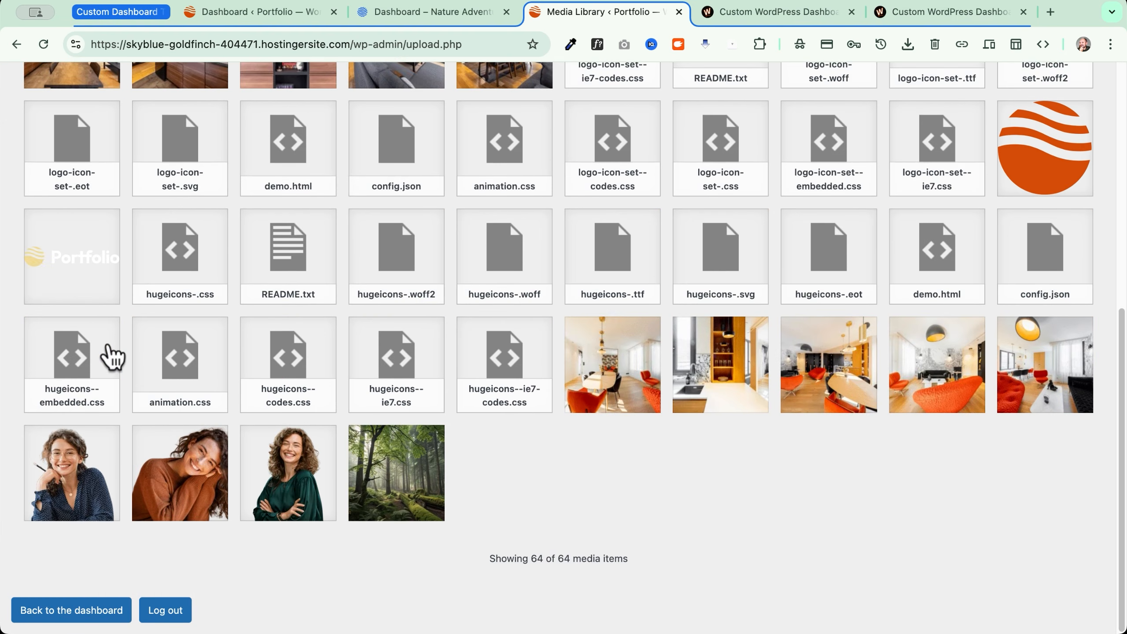
pyautogui.scroll(10, 113, 358)
pyautogui.click(83, 613)
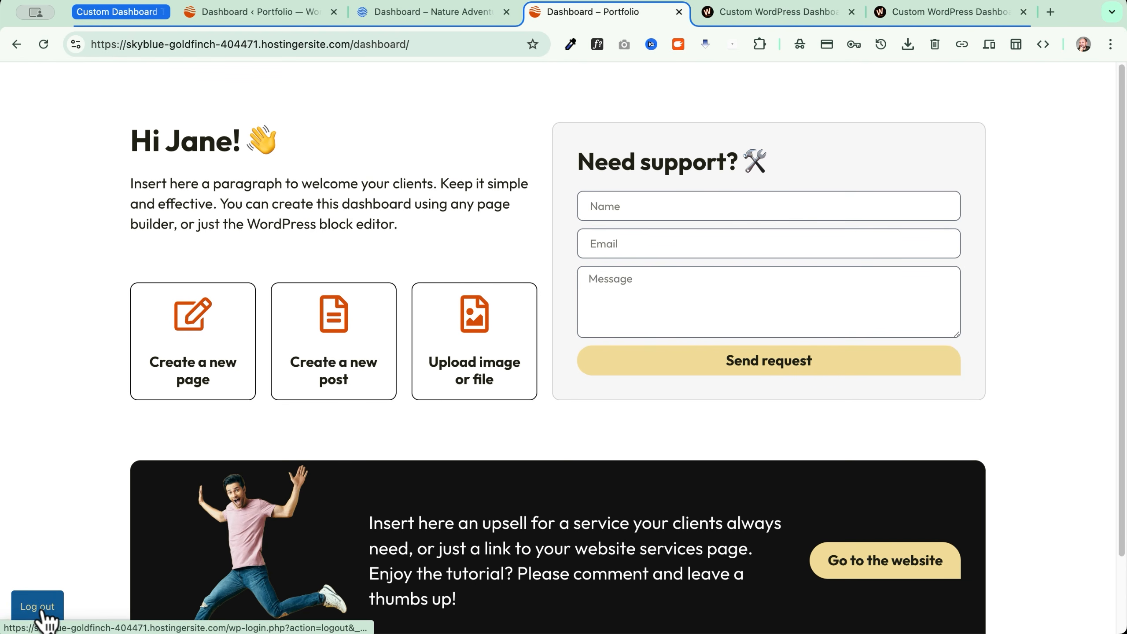
# Log out of the client account and, as administrator, open the Custom Standalone Dashboard Page snippet in WPCodeBox 2 to review its allowed roles
pyautogui.click(48, 606)
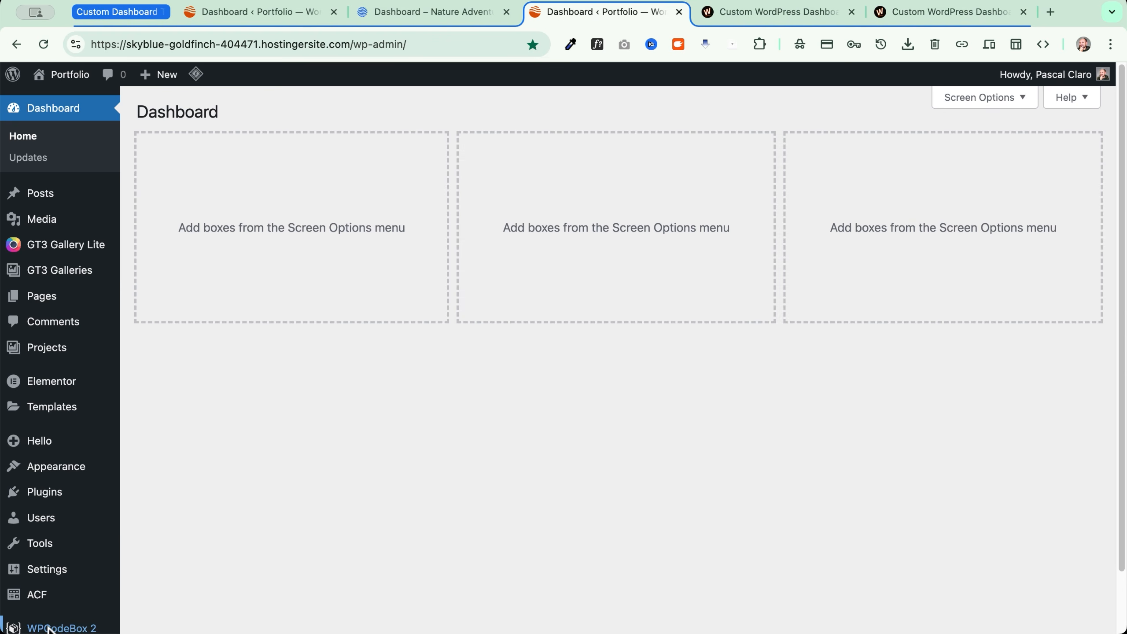
pyautogui.click(49, 628)
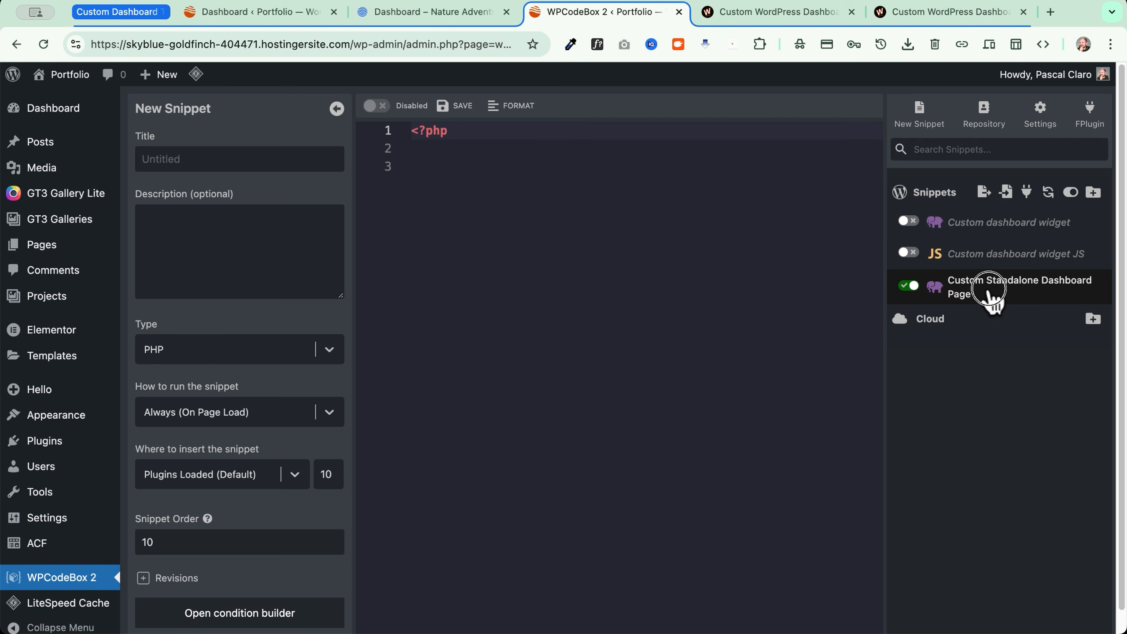
pyautogui.click(989, 288)
pyautogui.hscroll(4, 693, 240)
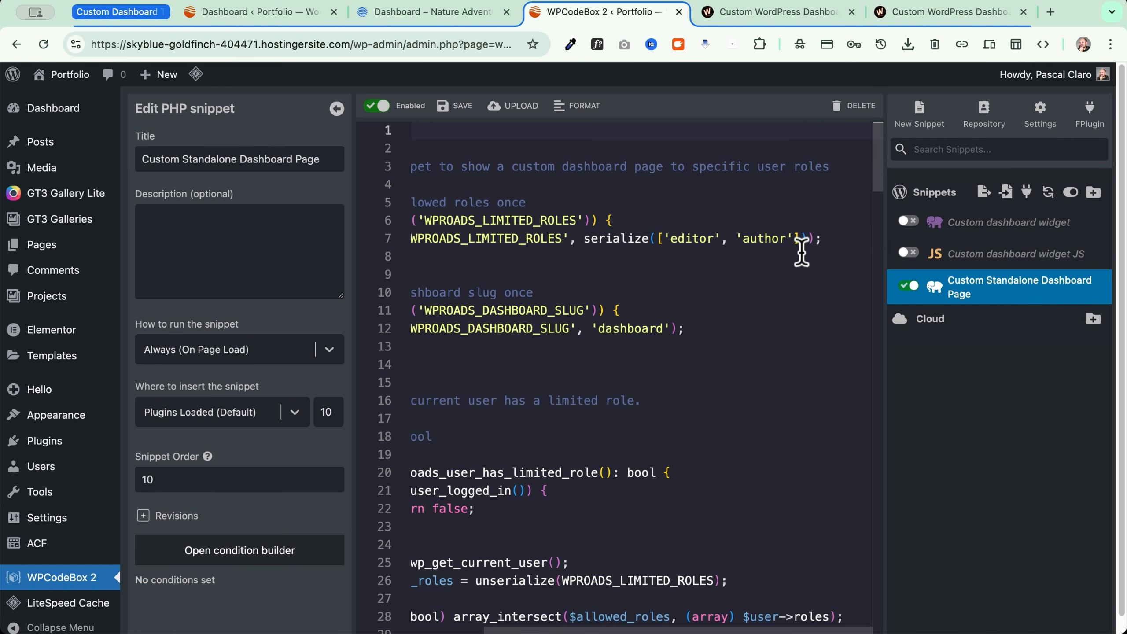
pyautogui.hscroll(-4, 502, 262)
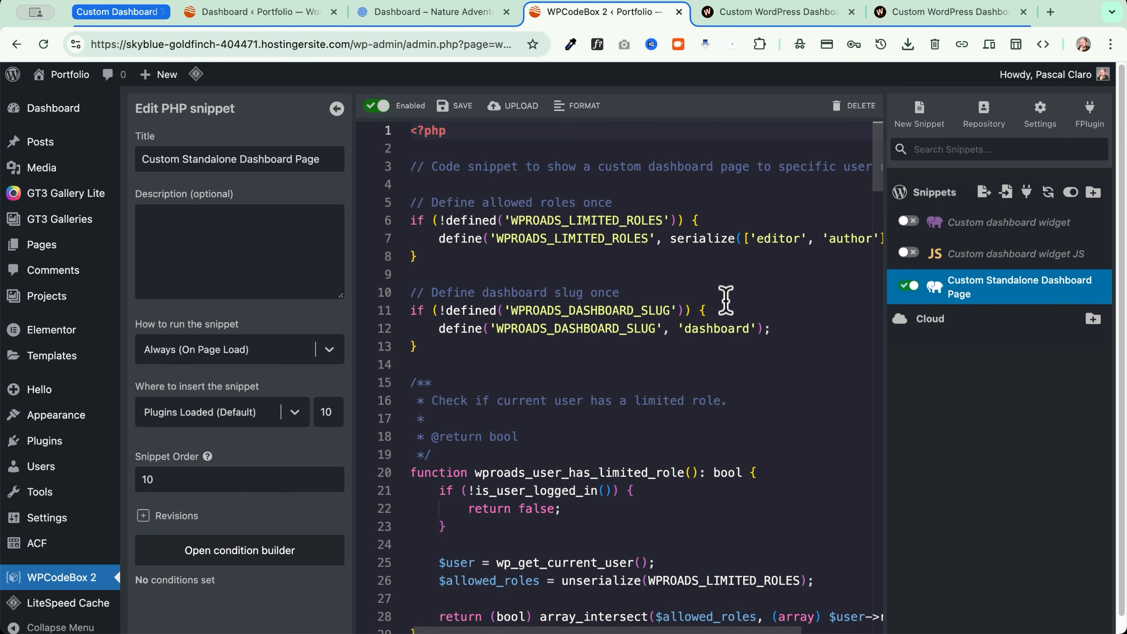
# Change the WPROADS_DASHBOARD_SLUG value in the snippet to 'dashboard-widget' and save the snippet
pyautogui.doubleClick(743, 329)
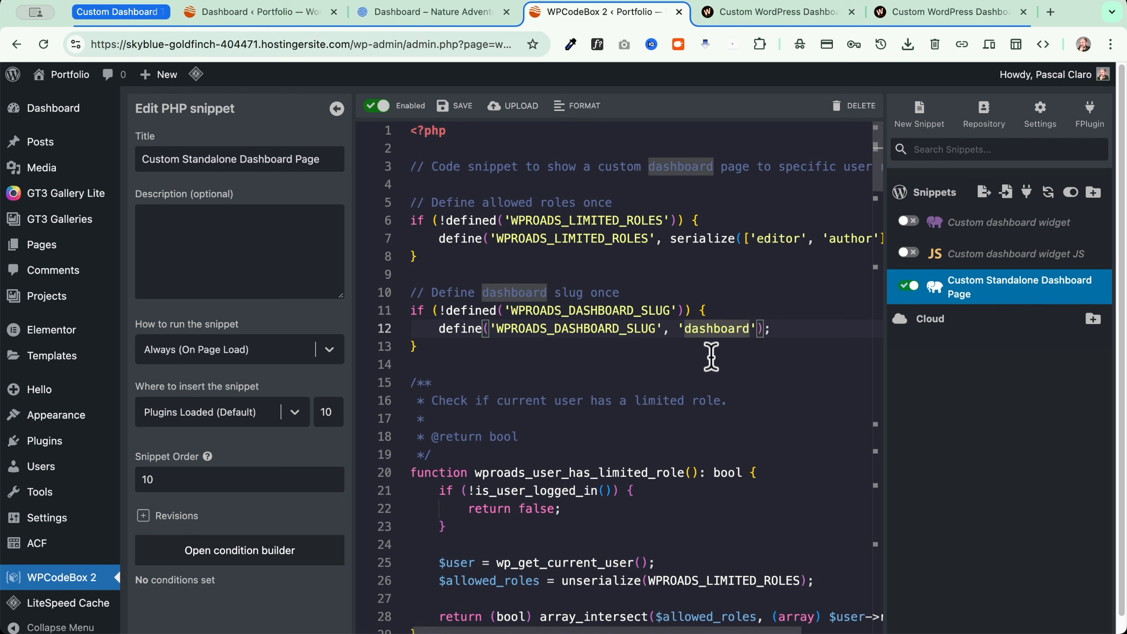
pyautogui.press('Right')
pyautogui.write('-widge')
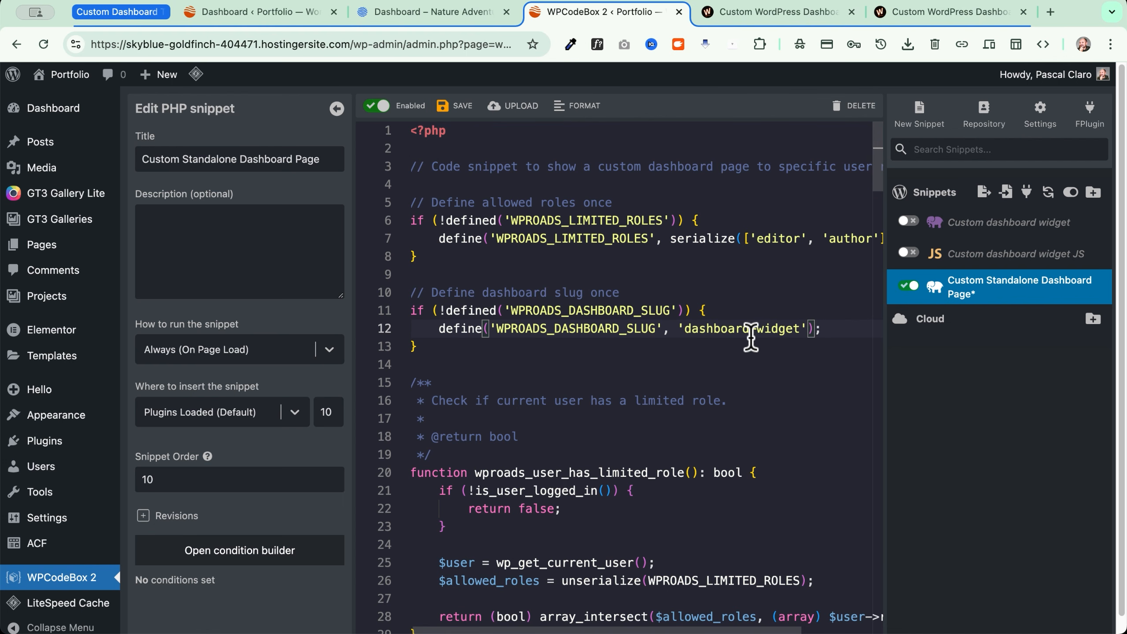
pyautogui.click(454, 106)
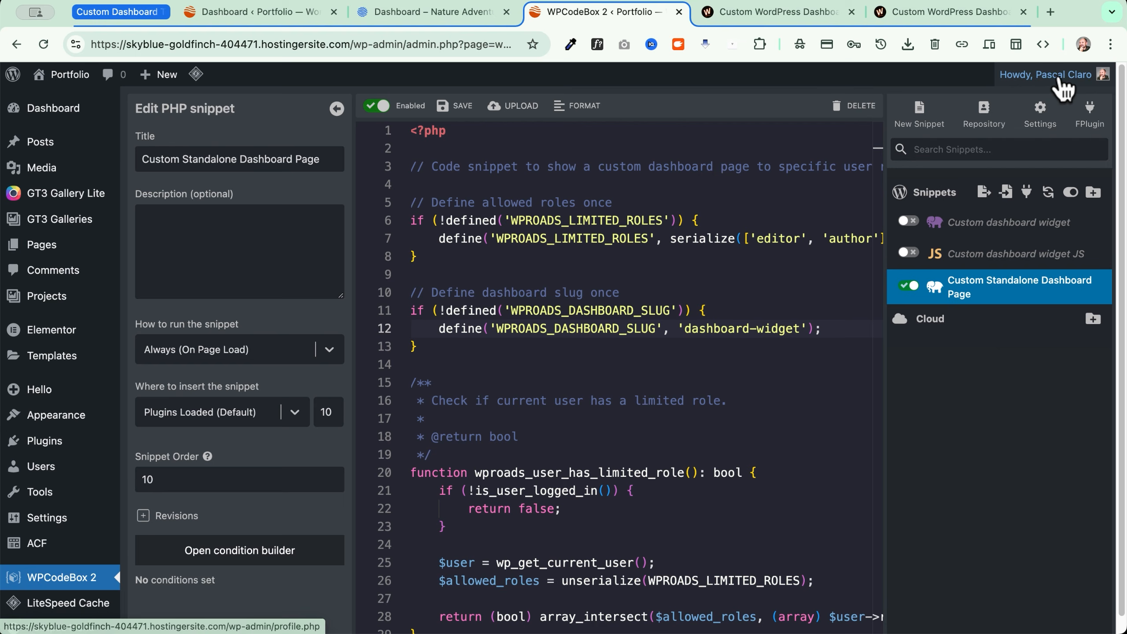
# Log out of the administrator account, log in with the client account's saved username and password, and look over the full dashboard page
pyautogui.moveTo(1065, 85)
pyautogui.click(1016, 159)
pyautogui.click(580, 305)
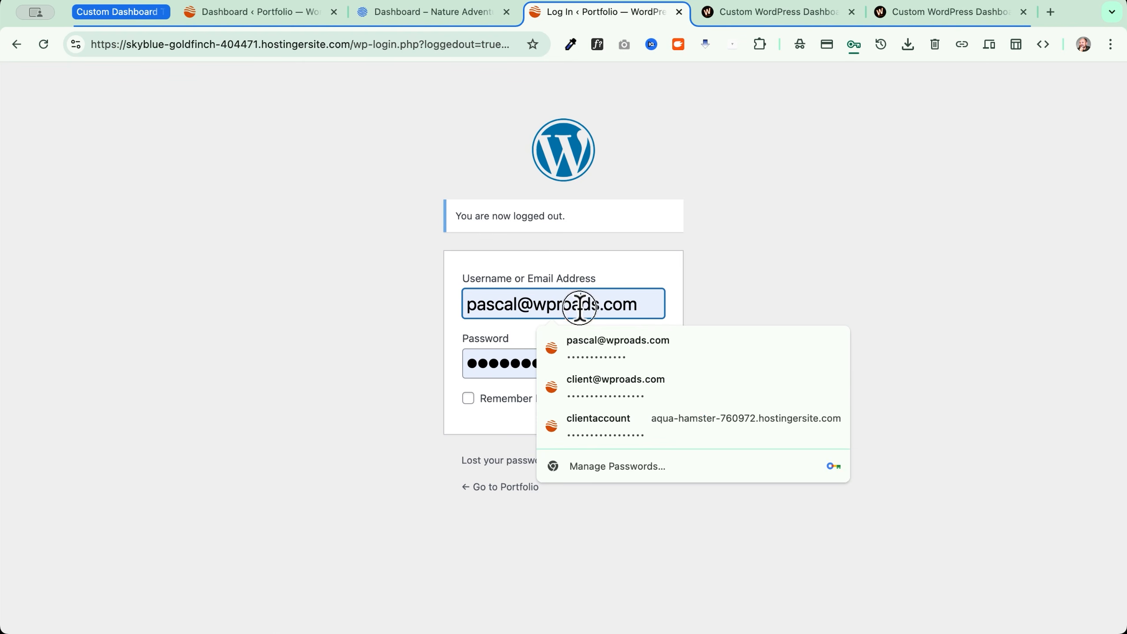
pyautogui.click(589, 390)
pyautogui.click(621, 403)
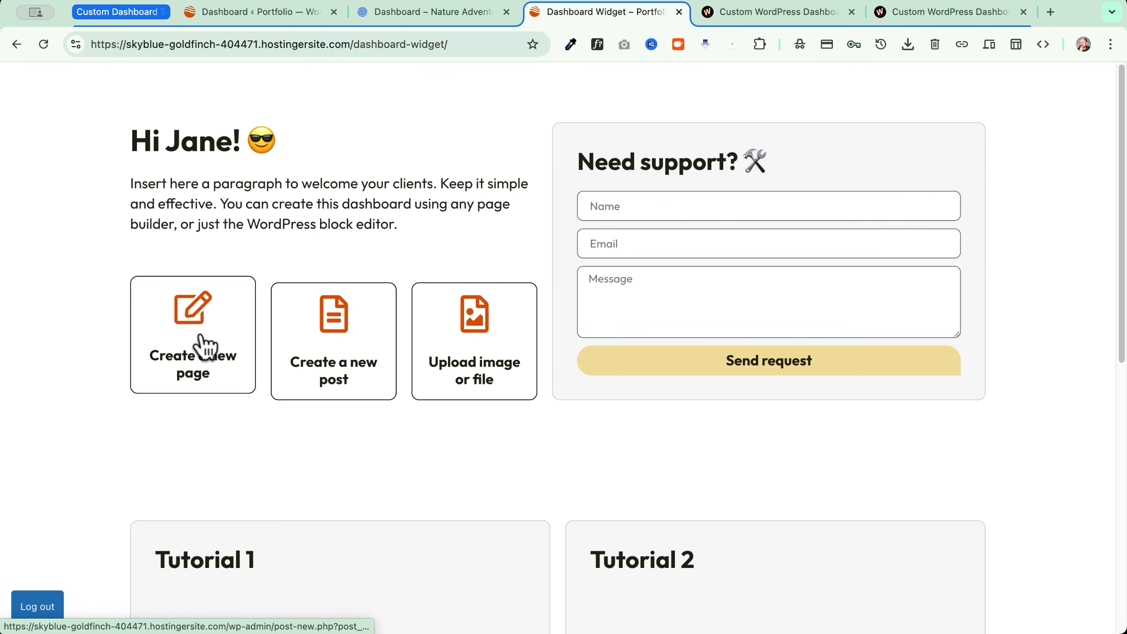
pyautogui.scroll(-8, 39, 311)
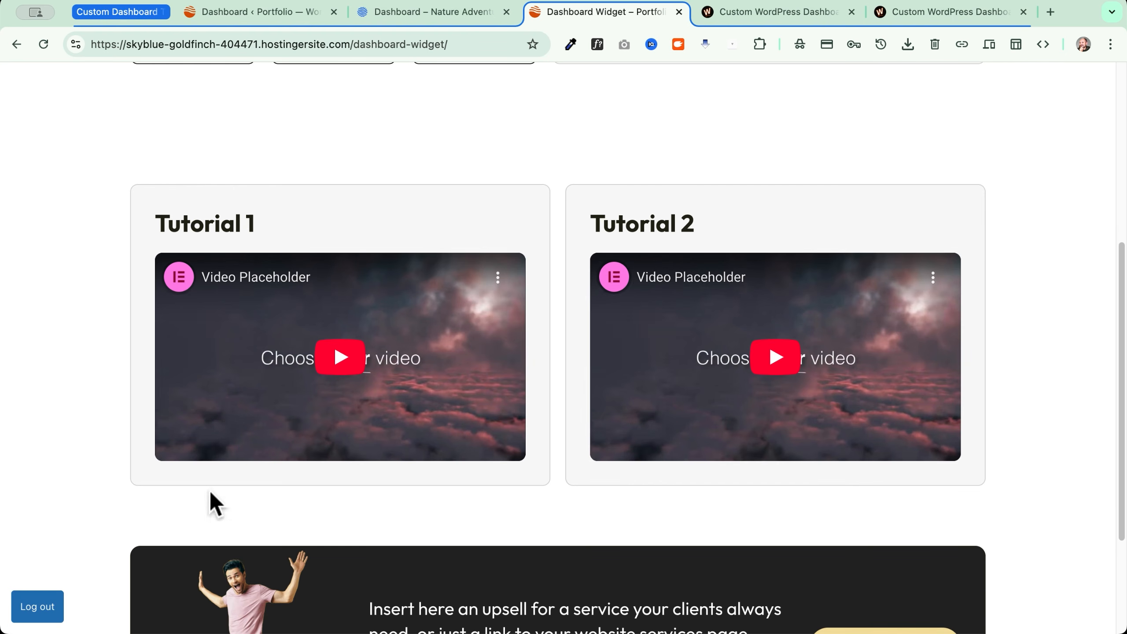
pyautogui.scroll(8, 244, 214)
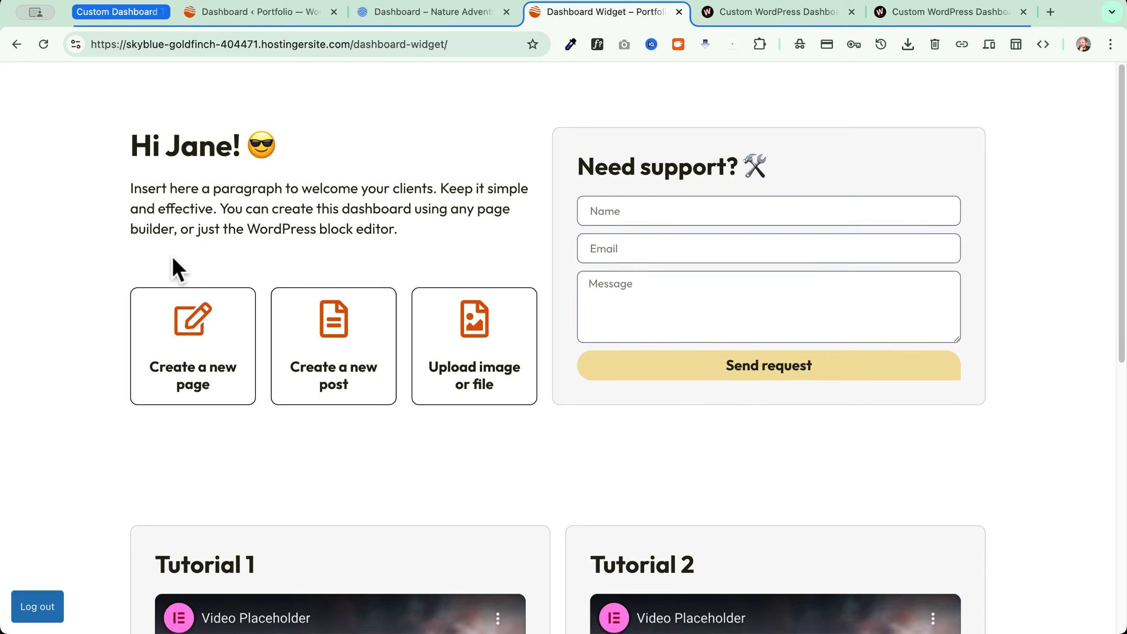
pyautogui.scroll(-12, 153, 259)
pyautogui.scroll(12, 93, 254)
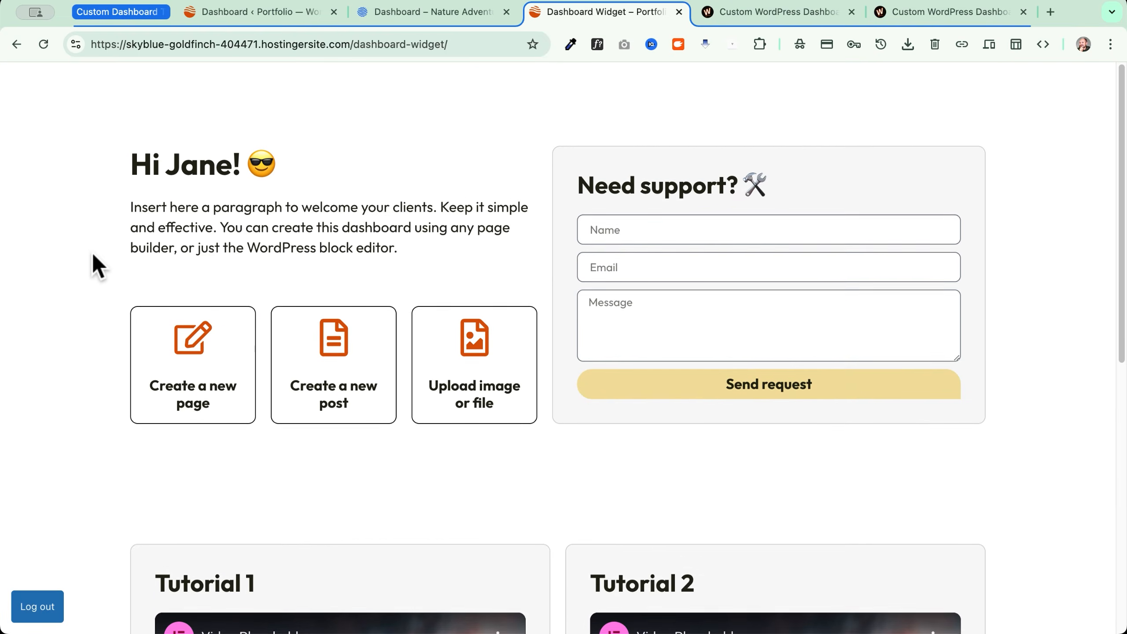